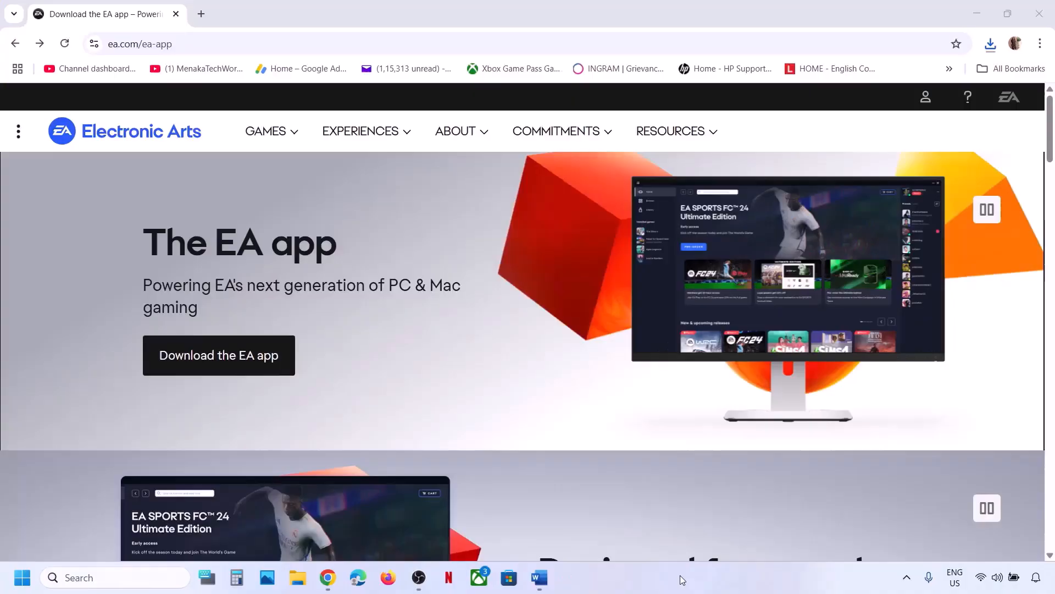
Mark the run-as-administrator instruction in Step 1, then download the Windows EA app installer from ea.com/ea-app.
click(546, 582)
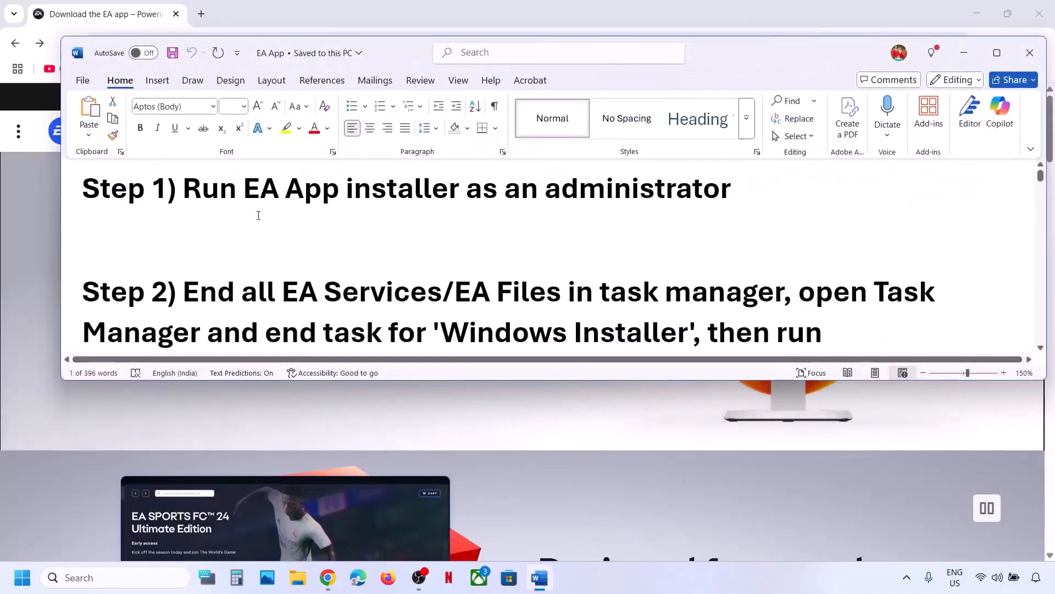
drag(184, 190, 736, 190)
click(45, 393)
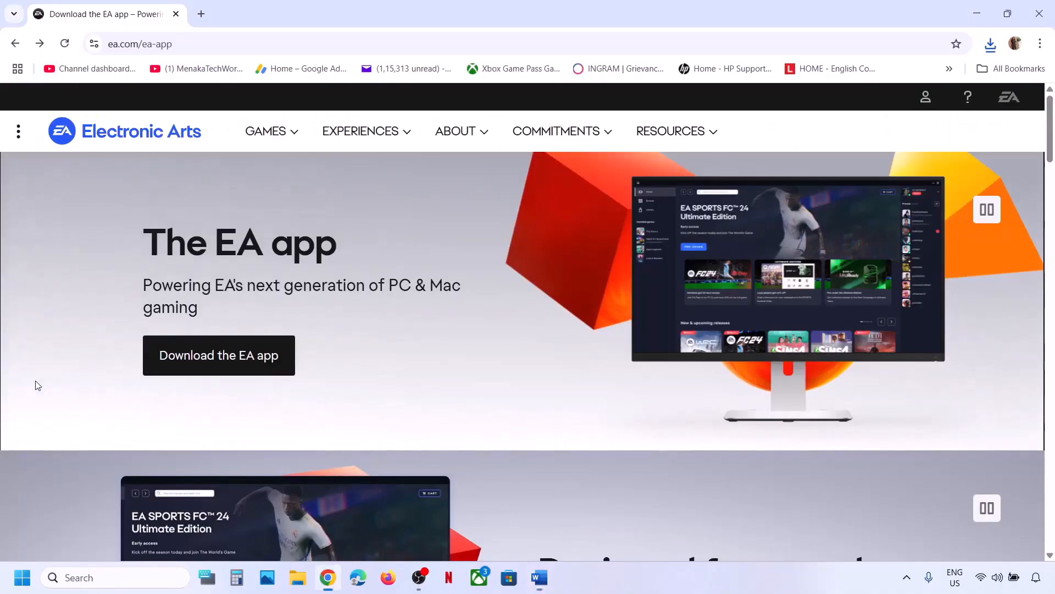
click(219, 358)
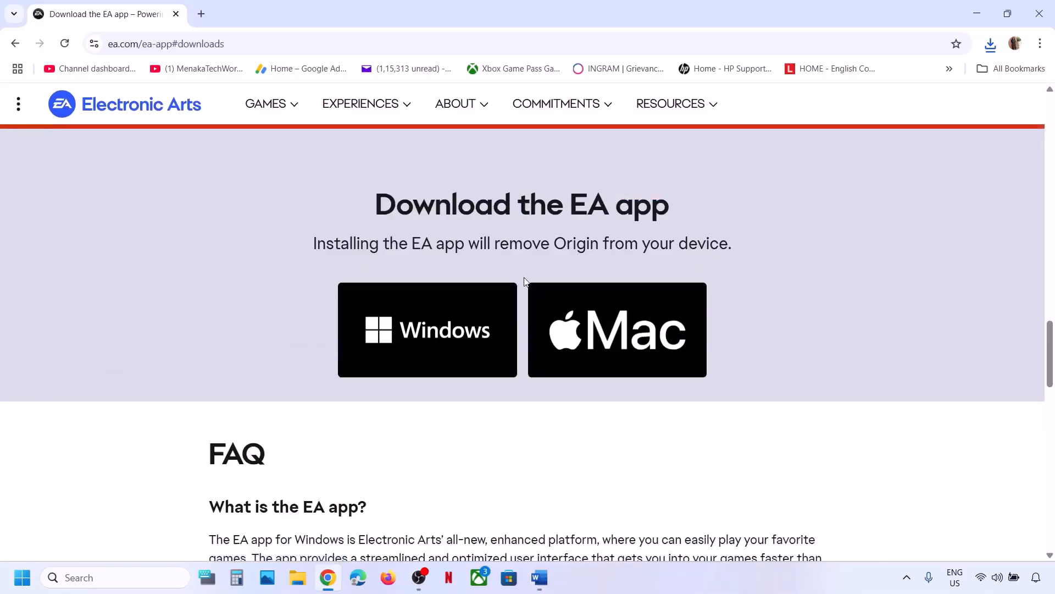
click(467, 312)
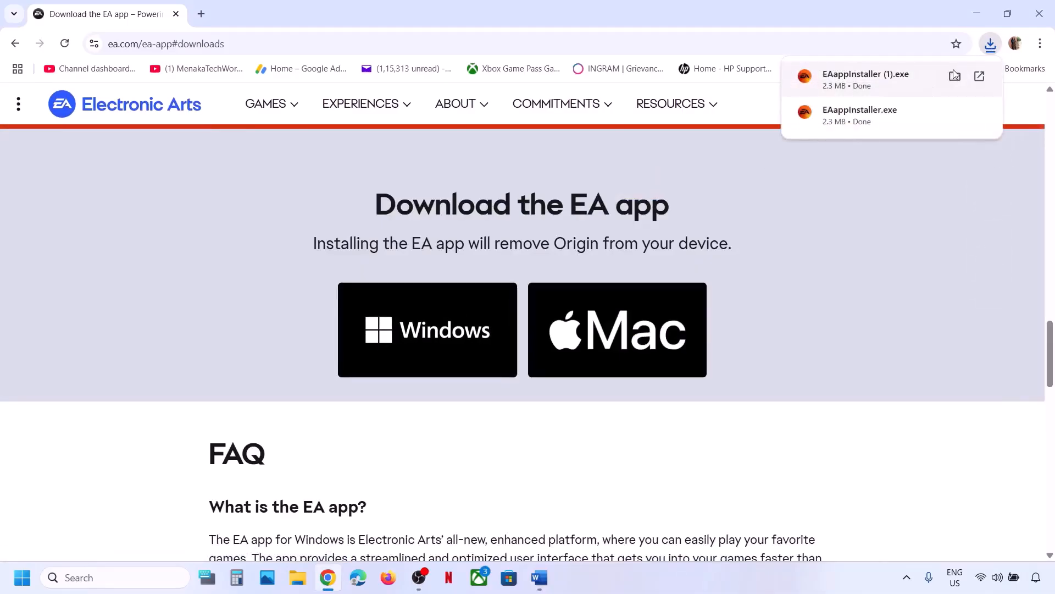
Run EAappInstaller (1) from Downloads as administrator, approve the UAC prompt, and start setup with LET'S GO.
click(954, 76)
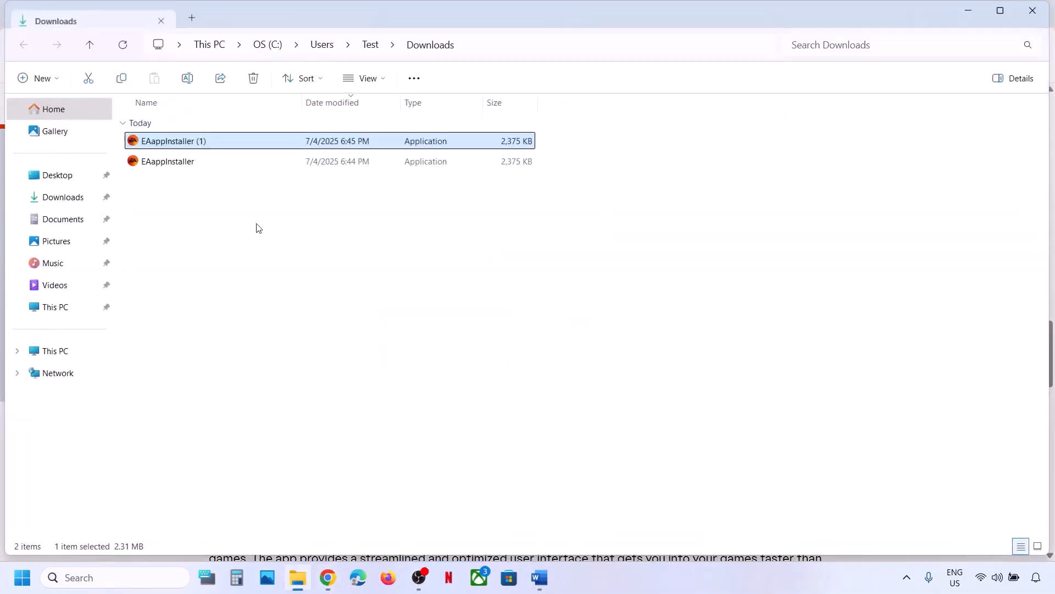
right_click(164, 144)
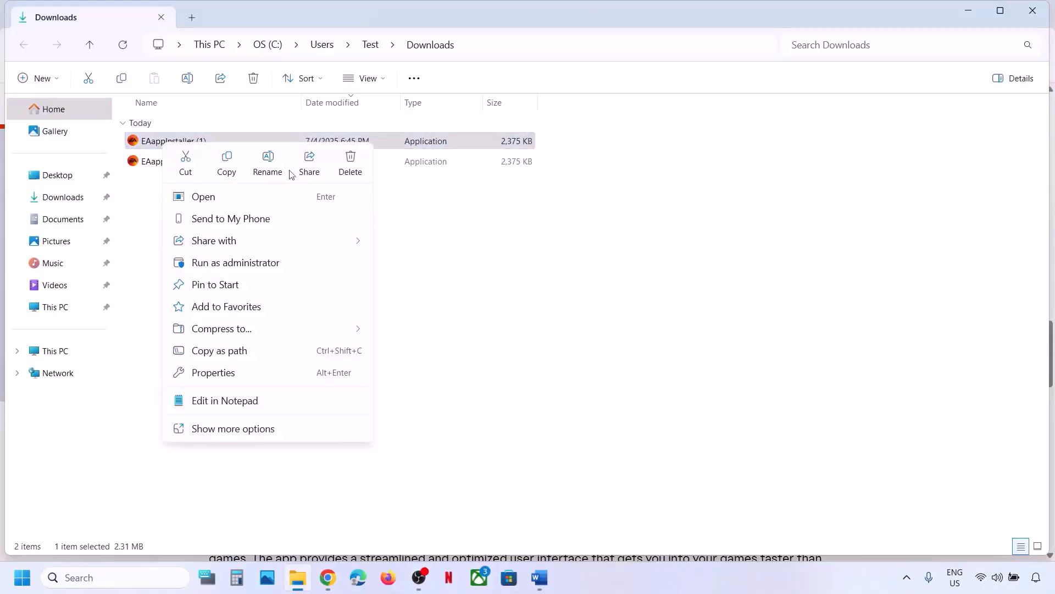
click(250, 264)
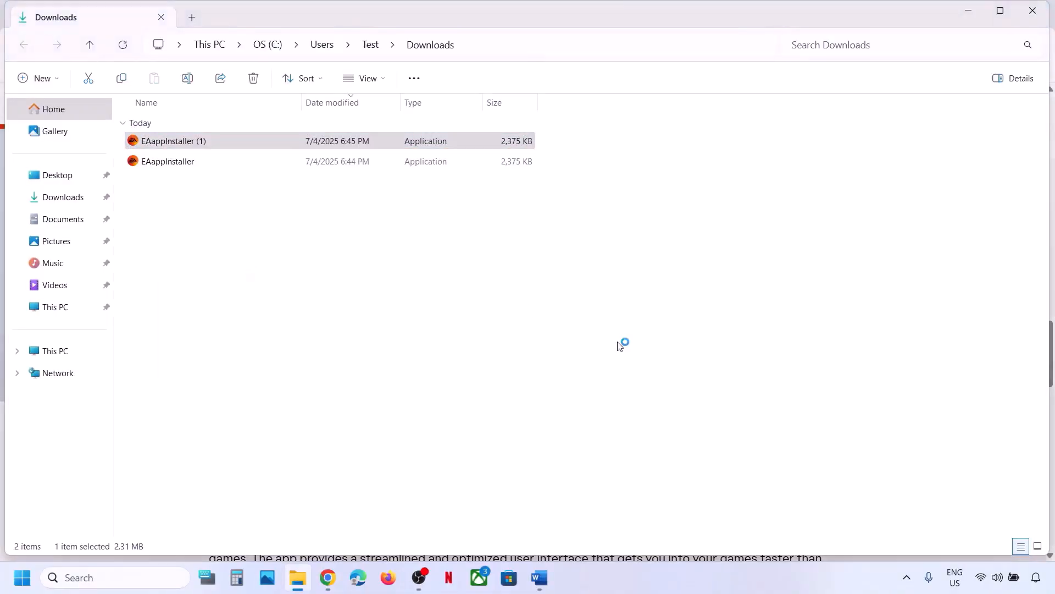
click(468, 431)
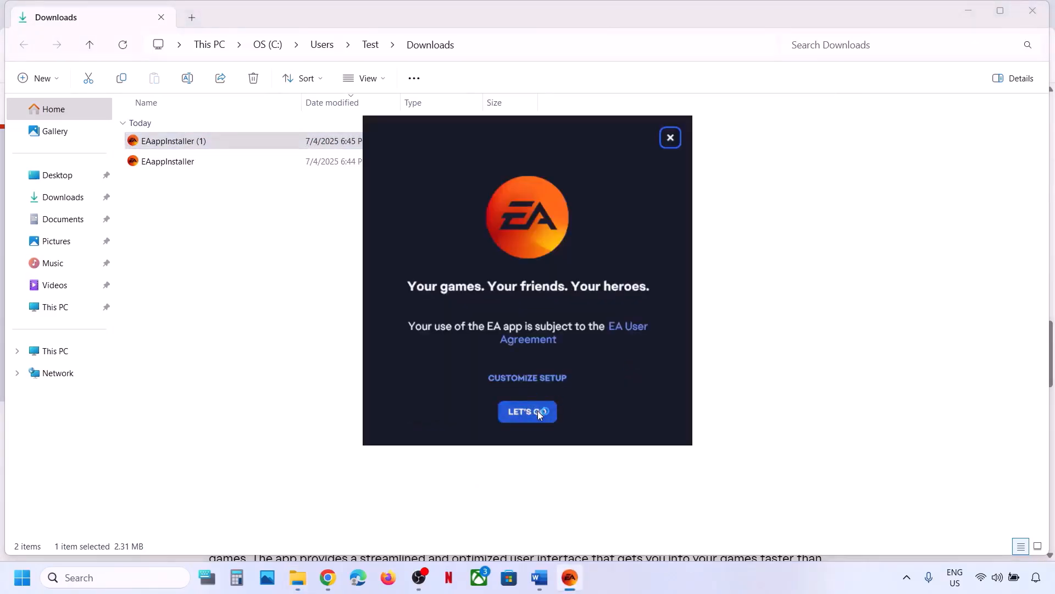
click(538, 412)
Highlight Step 2's 'End all EA Services/EA Files in task manager' line in the Word guide.
click(541, 578)
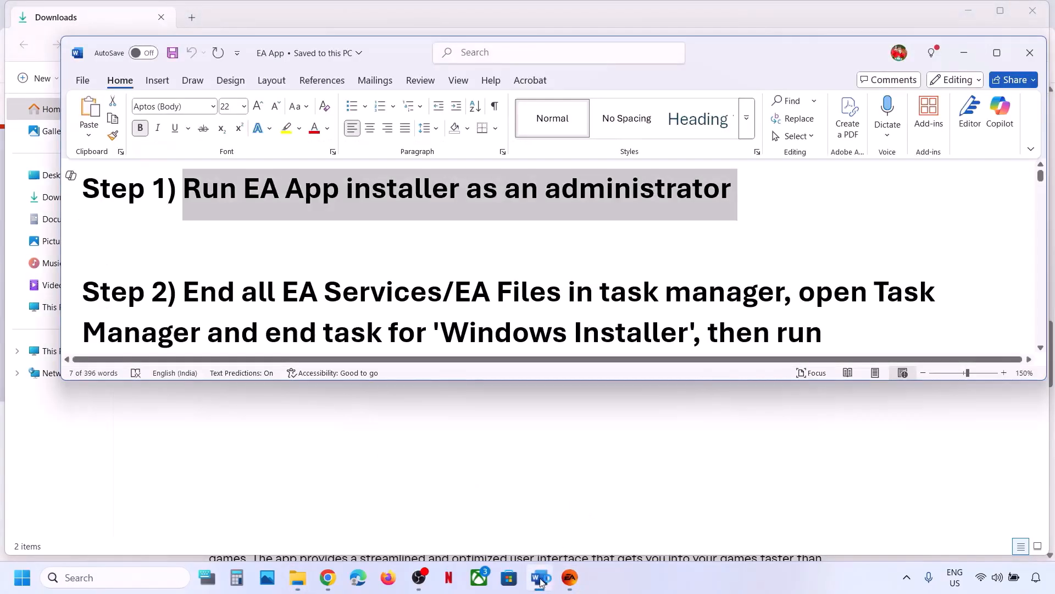
scroll(196, 256, down, 2)
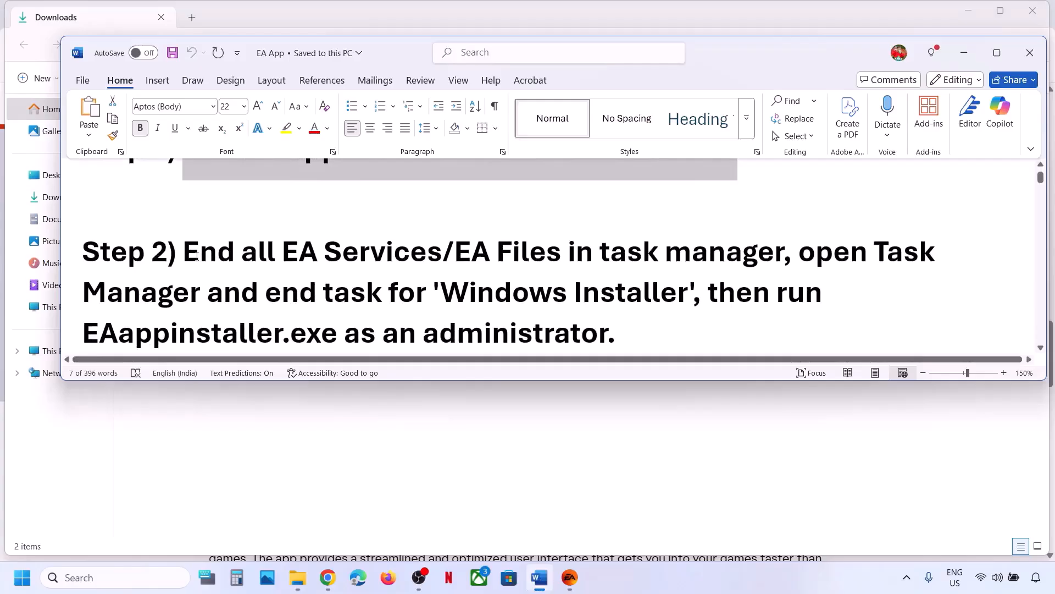
drag(197, 256, 783, 253)
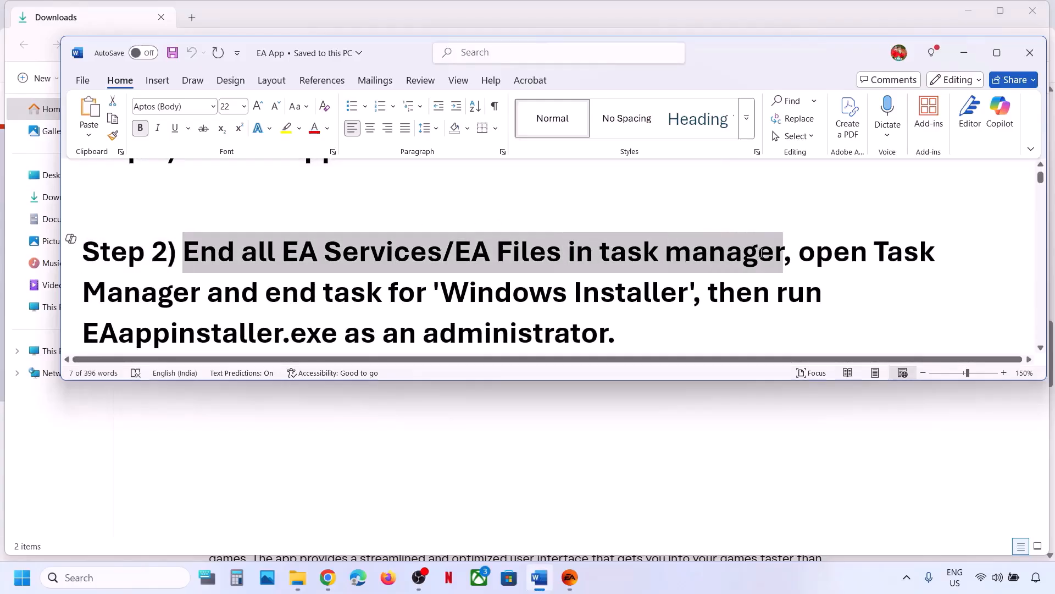
click(319, 451)
right_click(22, 577)
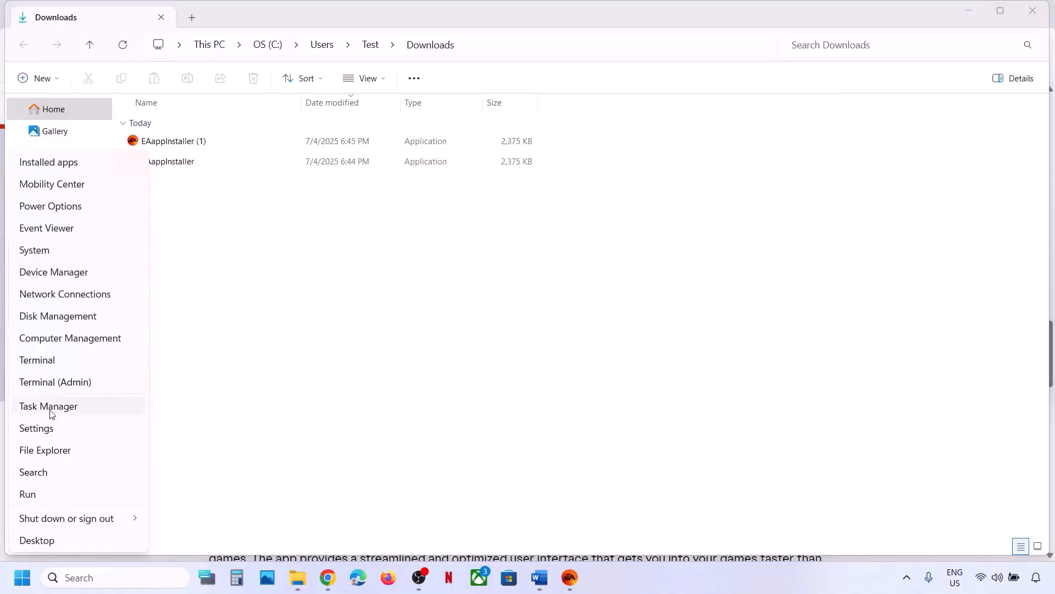
End the EA app (32 bit) process in Task Manager.
click(51, 409)
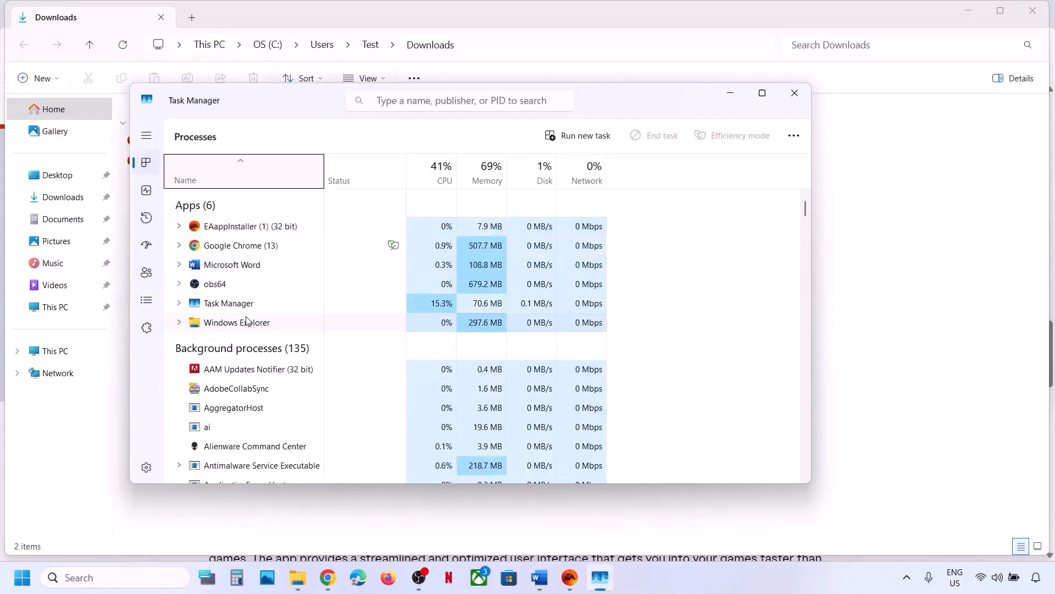
click(241, 227)
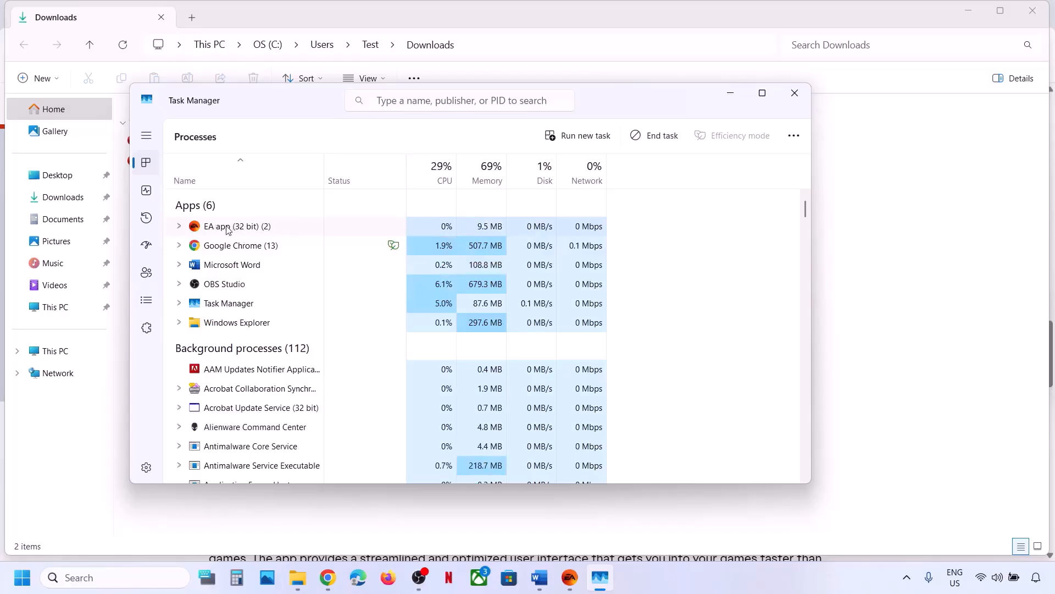
right_click(228, 228)
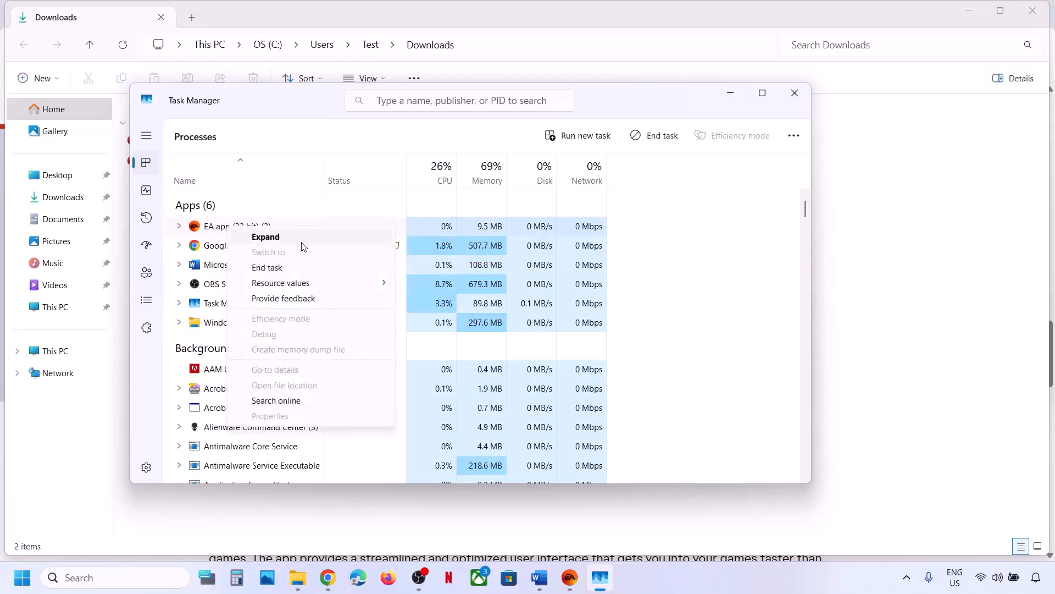
click(281, 269)
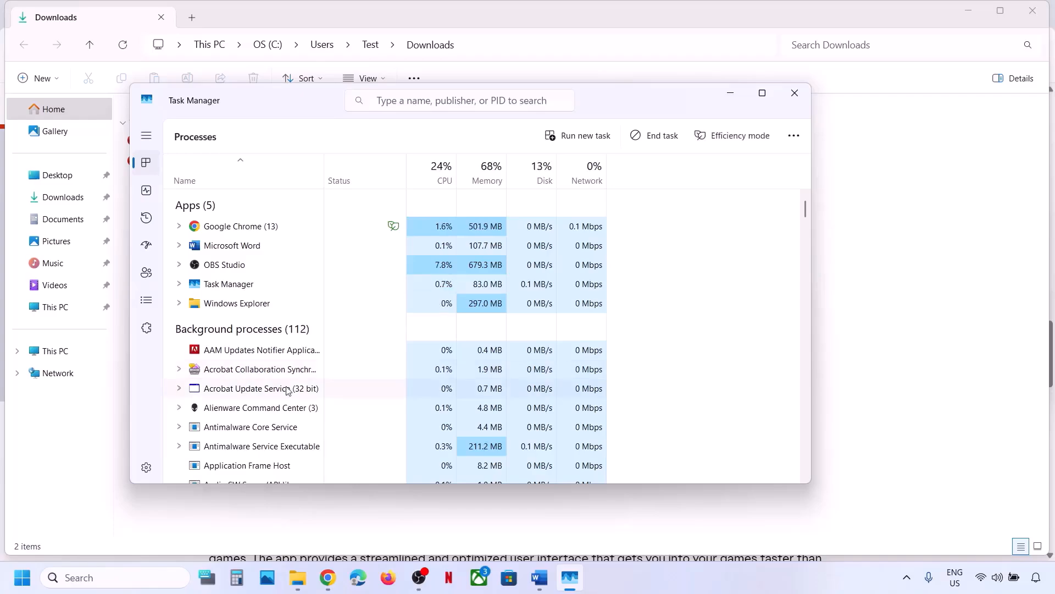
Scan the process list for remaining EA entries and close Task Manager.
scroll(287, 390, down, 8)
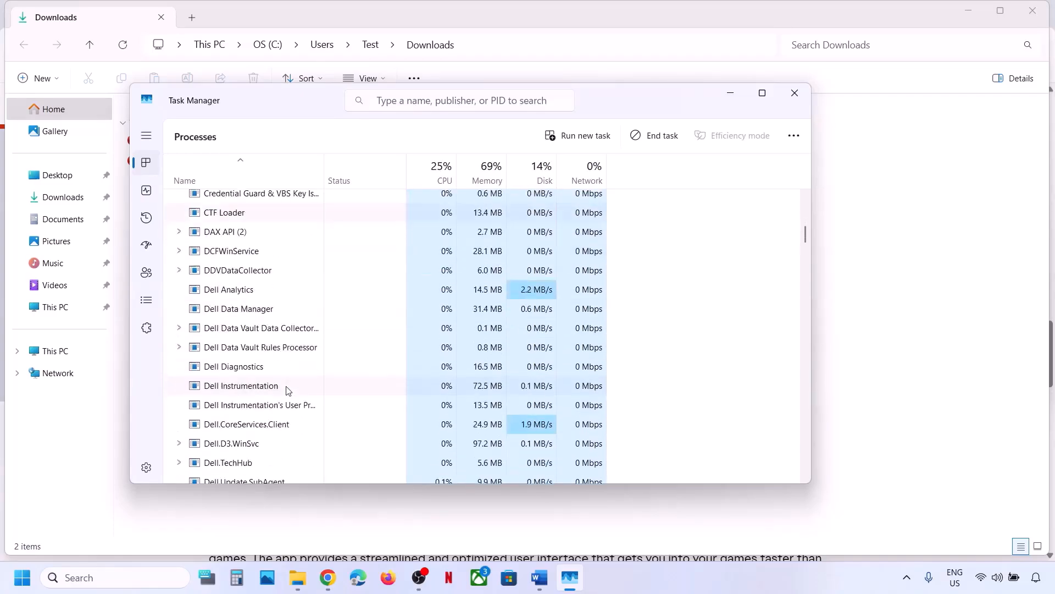
scroll(287, 390, down, 5)
scroll(259, 333, up, 1)
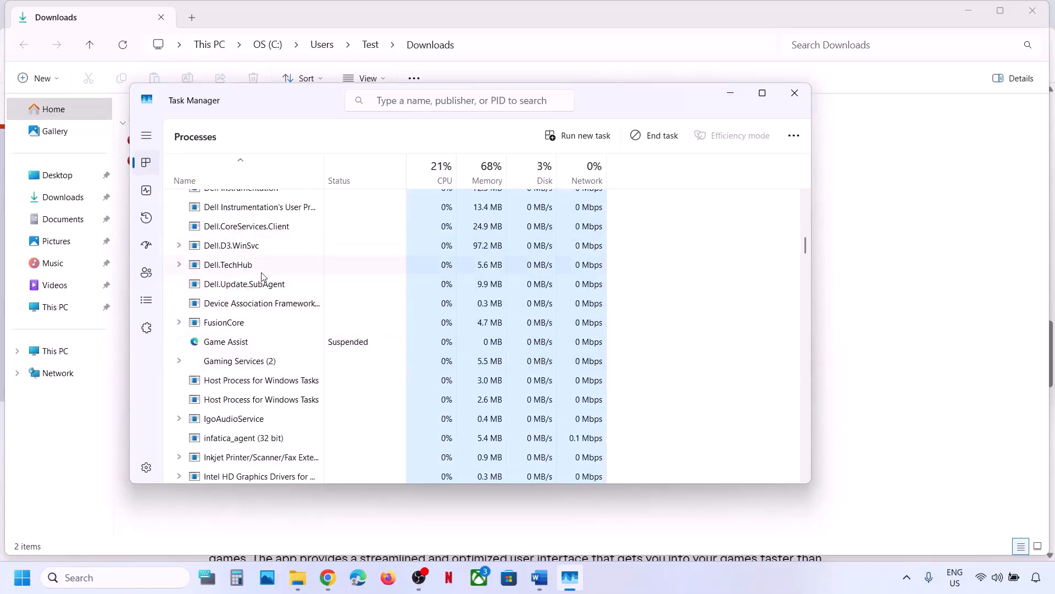
scroll(262, 275, up, 12)
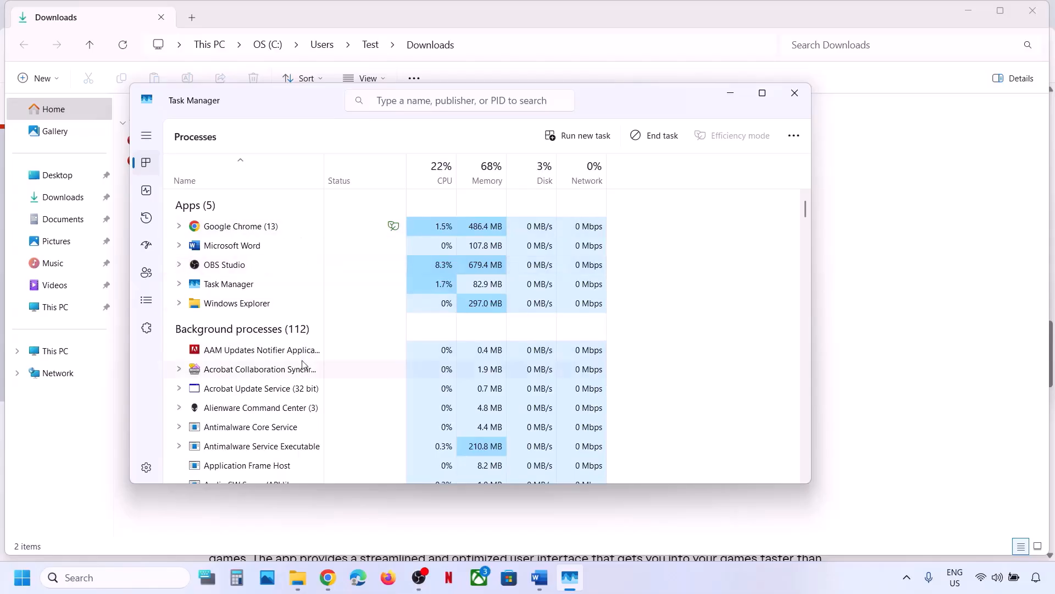
click(795, 93)
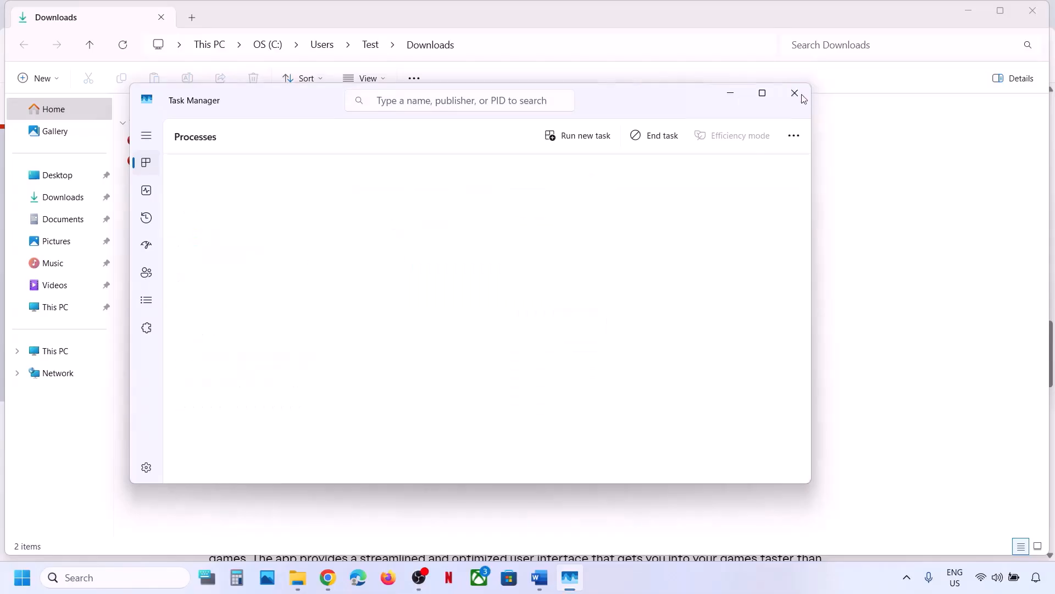
click(540, 575)
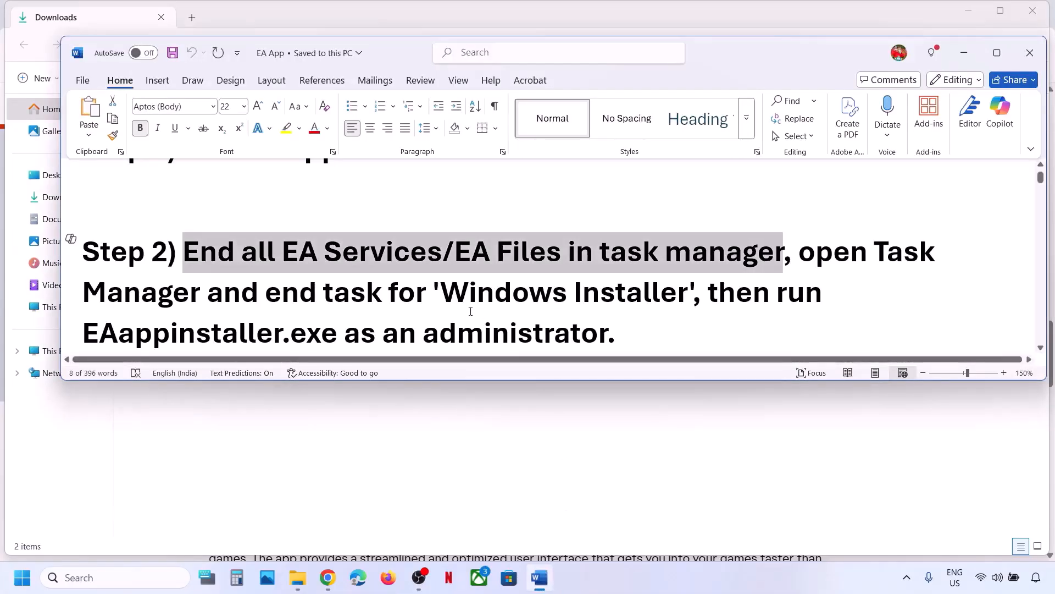
Mark the Windows Installer part of Step 2 in the Word guide.
scroll(471, 311, down, 1)
drag(325, 284, 692, 284)
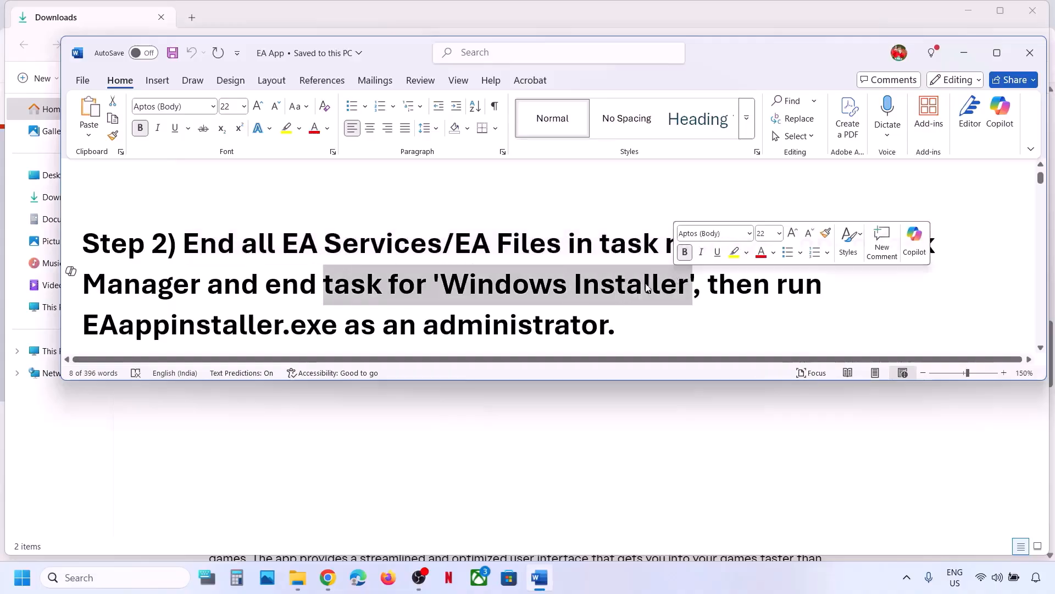
right_click(17, 588)
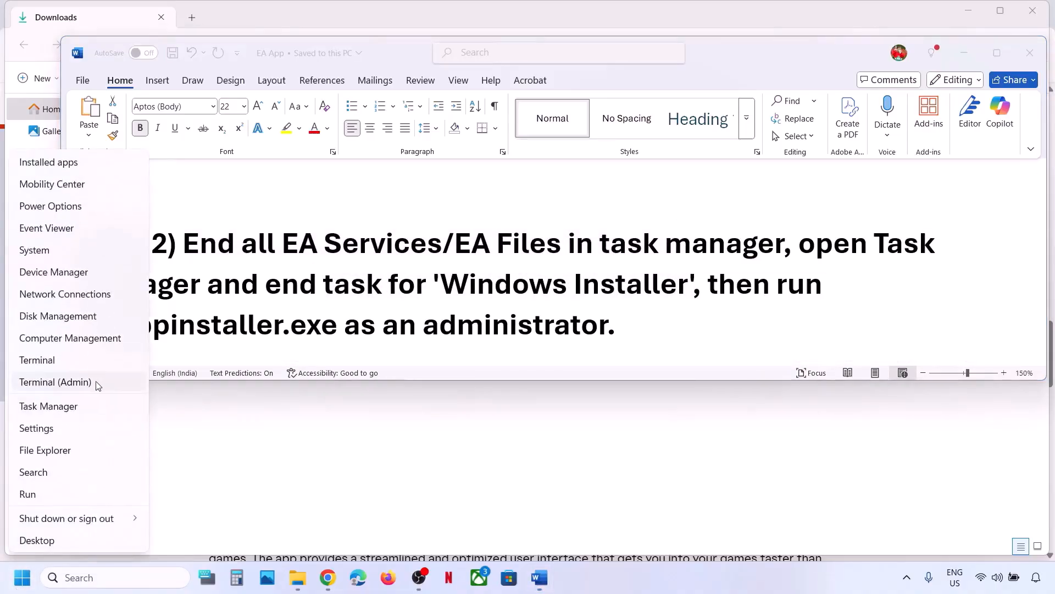
click(64, 411)
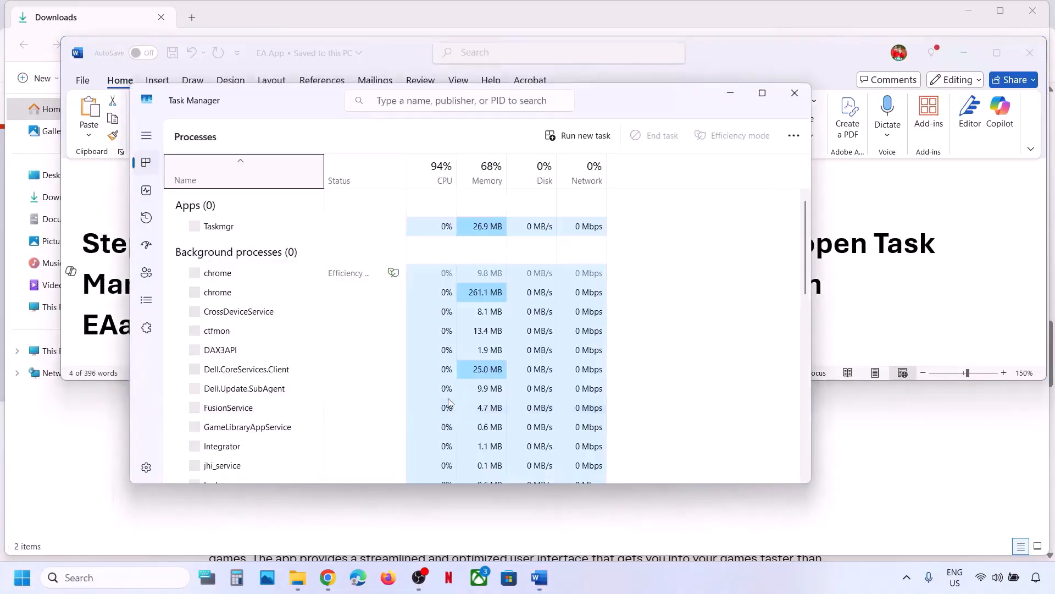
End the Windows® installer process in Task Manager and close it.
scroll(362, 410, down, 10)
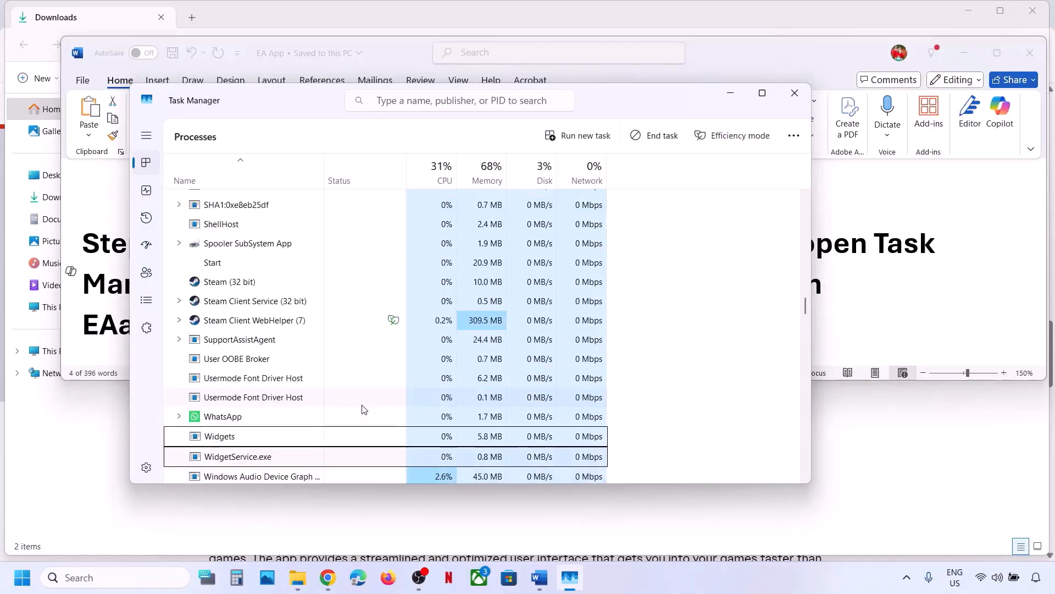
scroll(362, 410, down, 3)
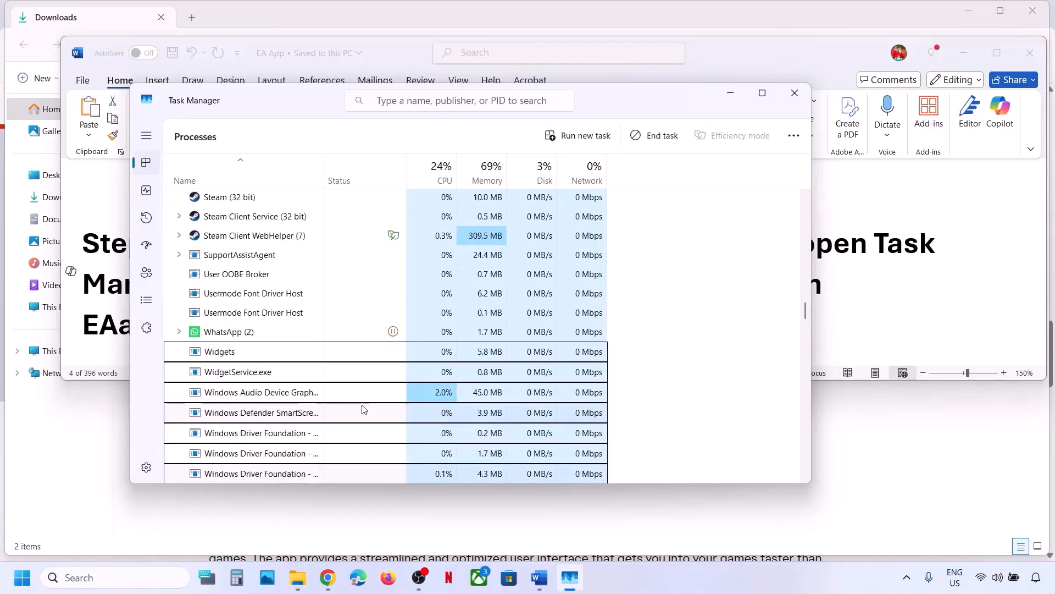
scroll(362, 410, down, 5)
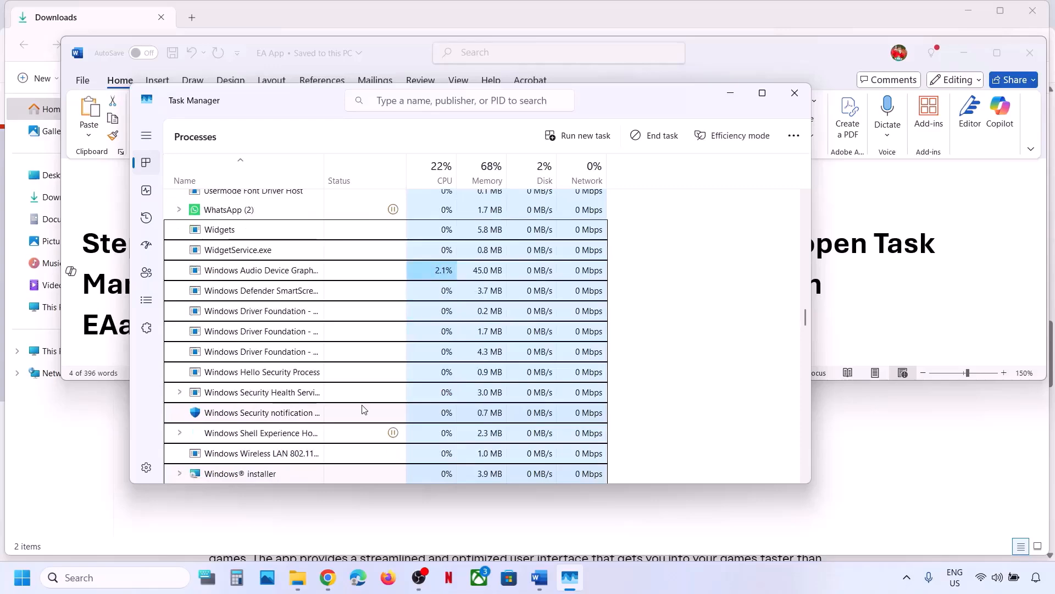
scroll(362, 410, down, 1)
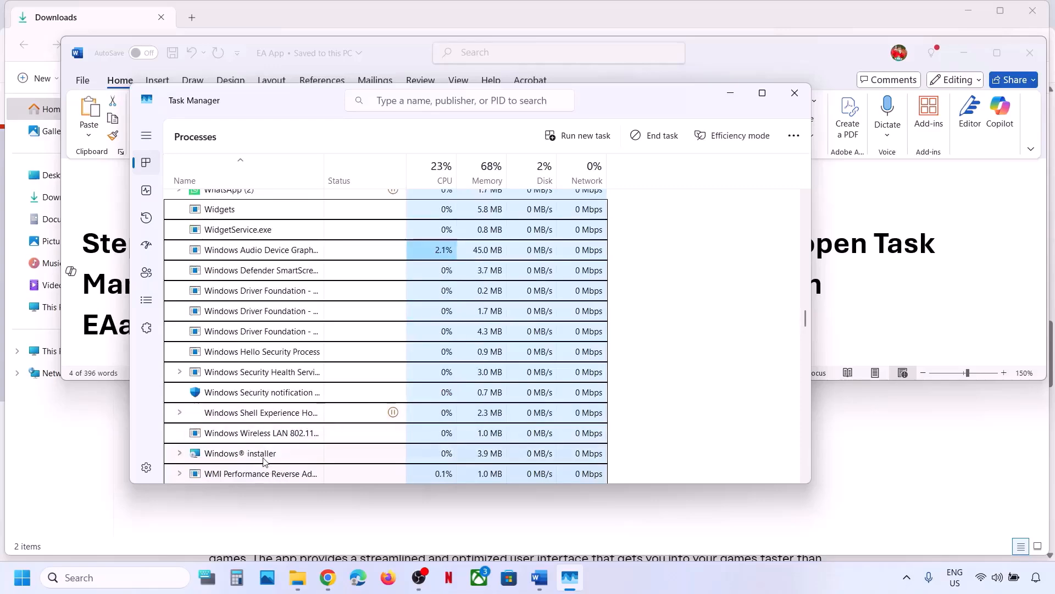
scroll(264, 461, down, 3)
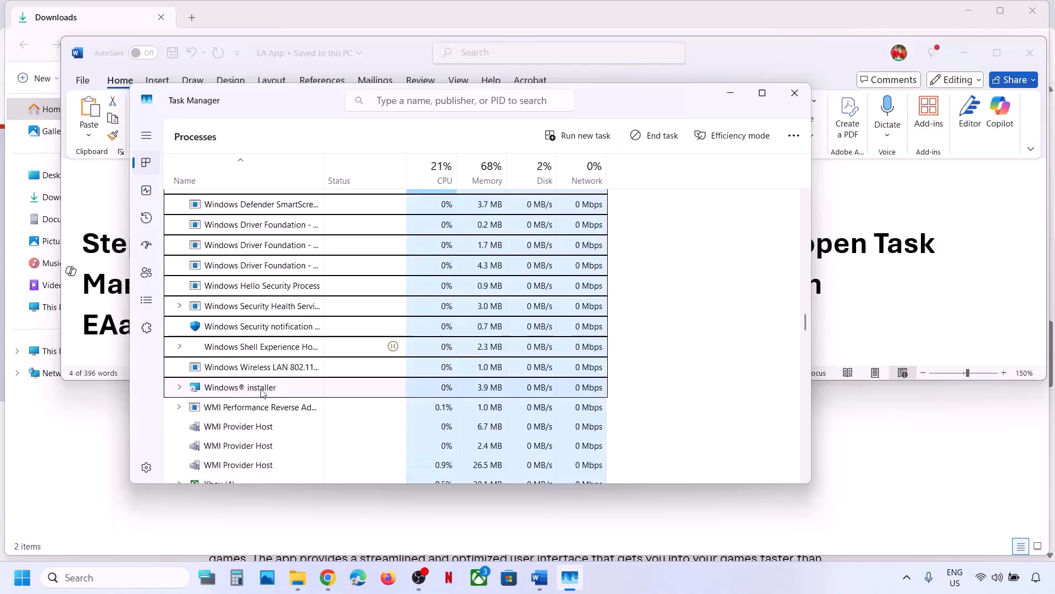
right_click(262, 392)
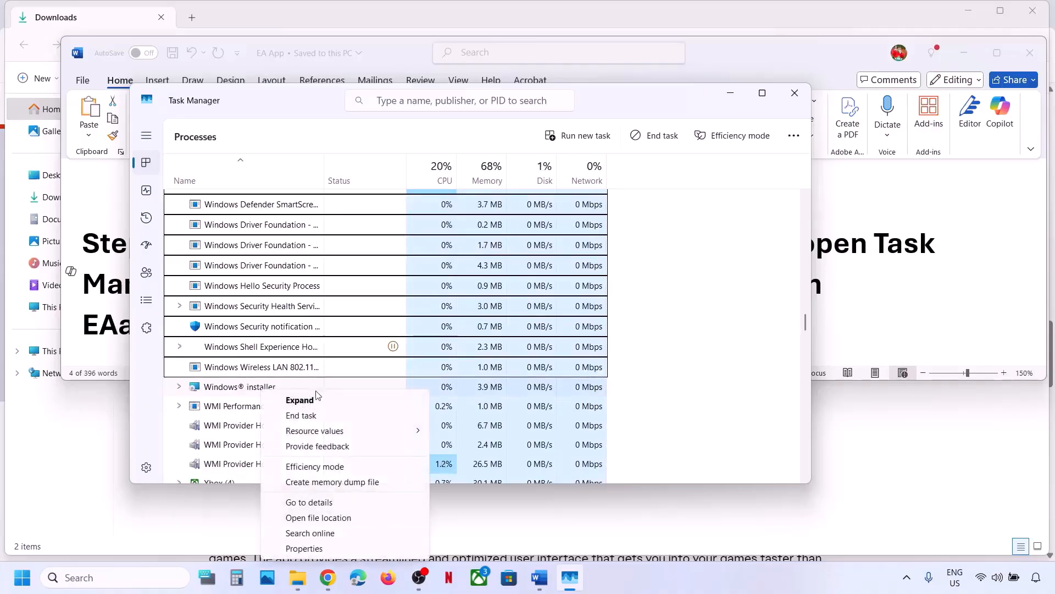
click(317, 415)
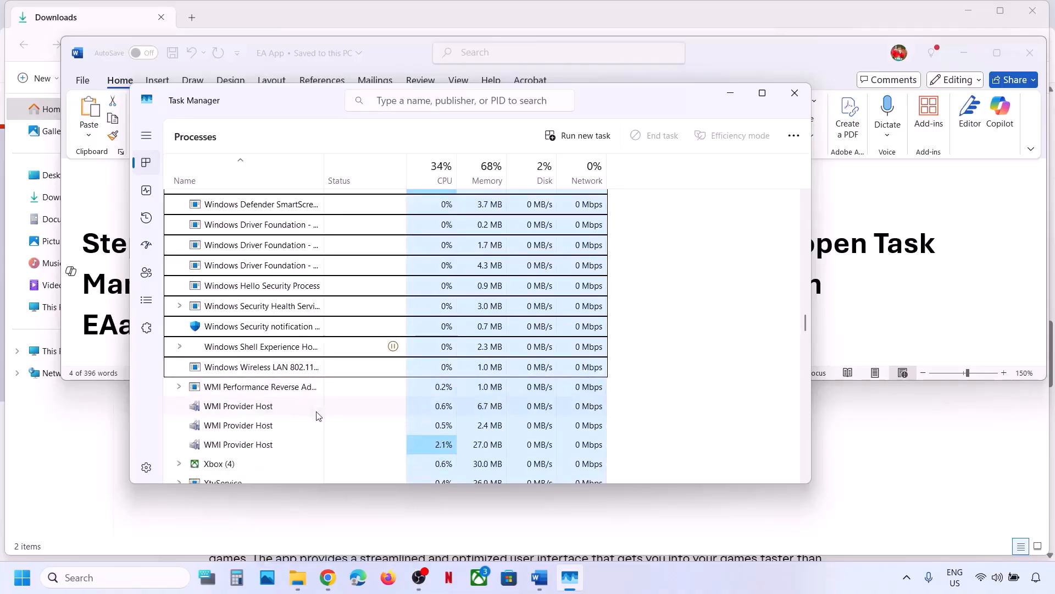
click(802, 96)
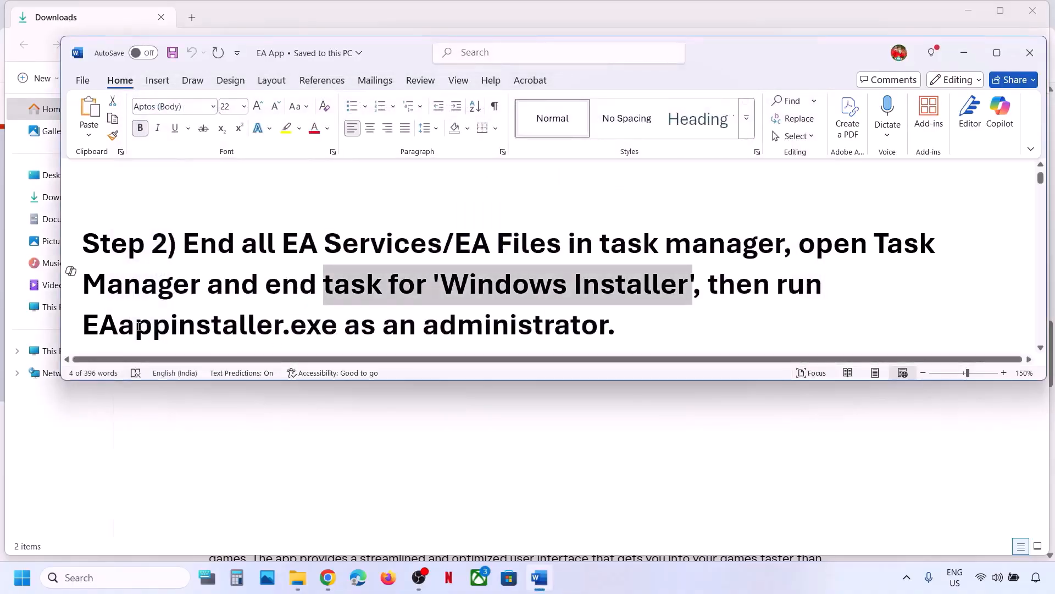
Download a fresh EAappInstaller (2) for Windows and locate it in the Downloads folder.
drag(83, 324, 614, 325)
click(444, 448)
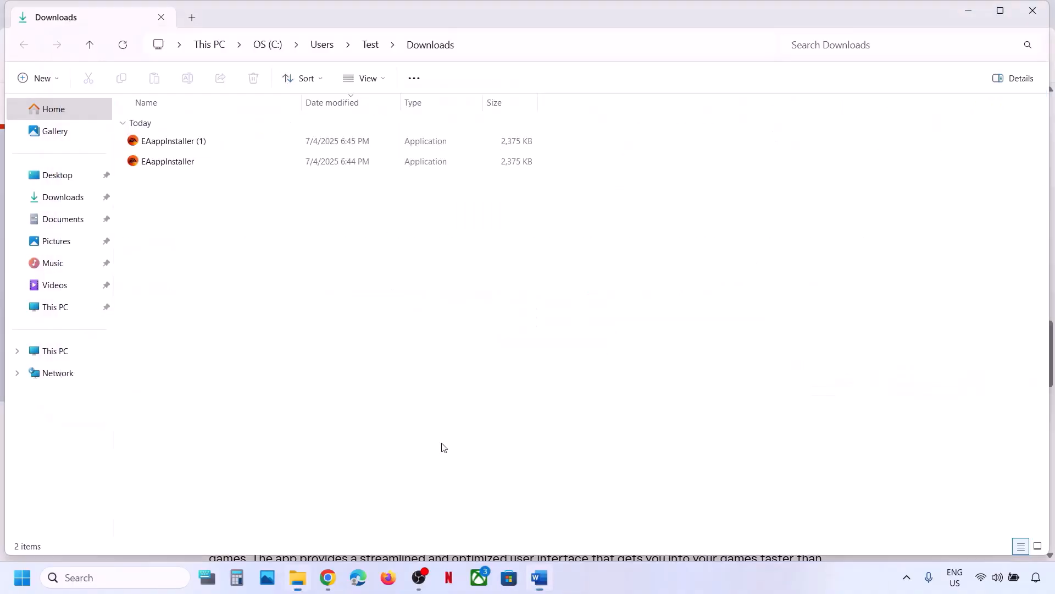
click(173, 143)
click(328, 578)
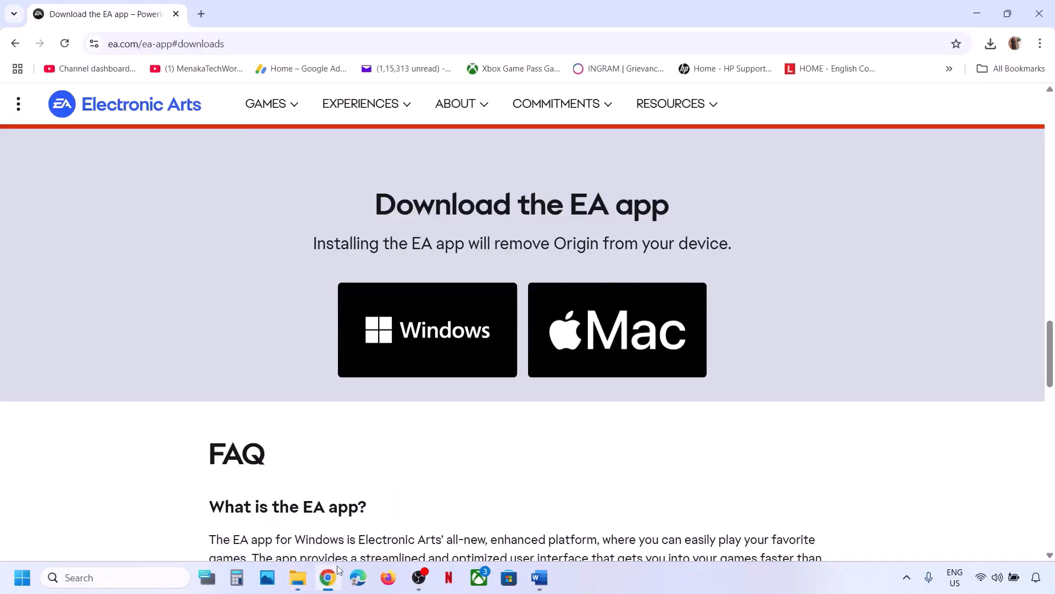
click(432, 333)
click(954, 76)
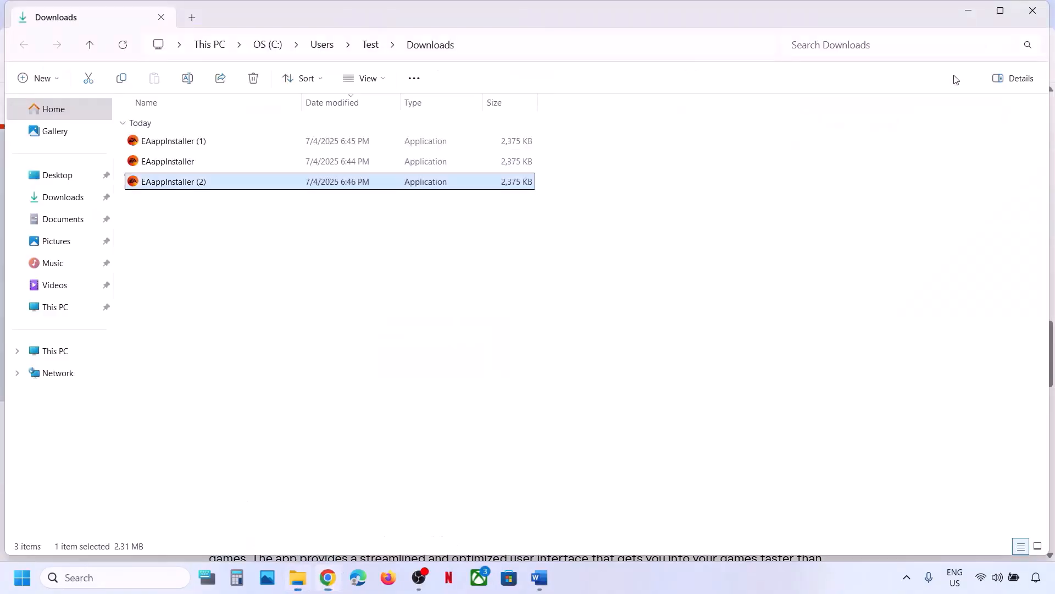
right_click(202, 184)
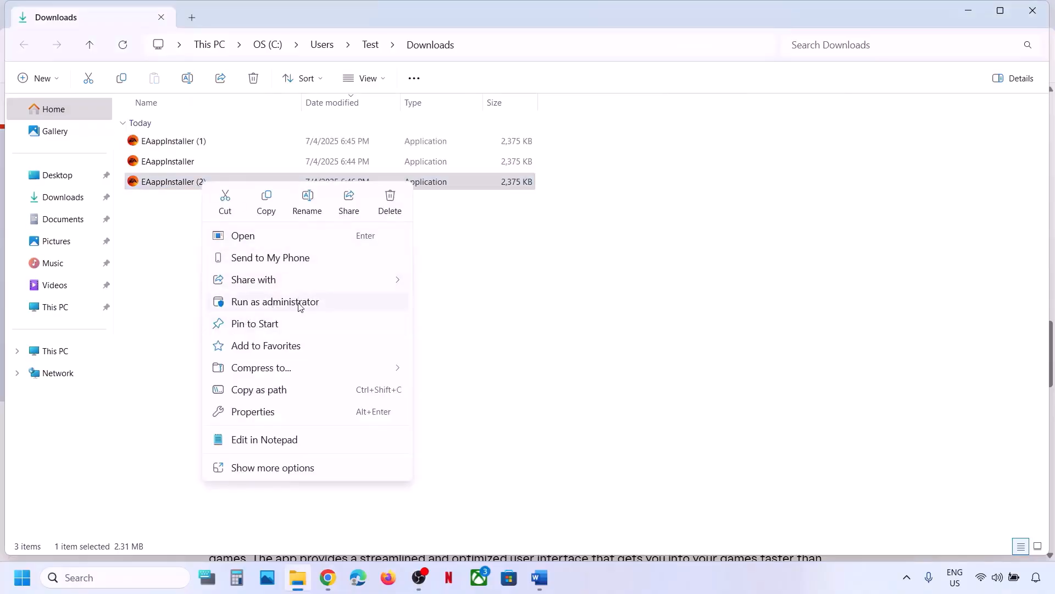
click(538, 576)
Highlight the Step 3 instruction in the Word guide and minimize Word.
scroll(366, 316, down, 2)
scroll(366, 316, down, 1)
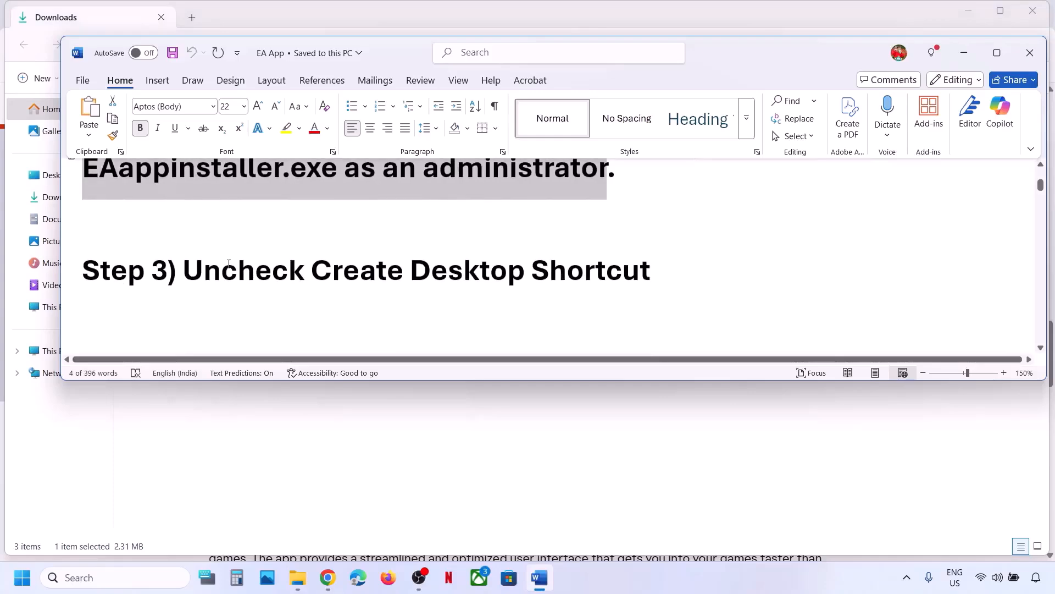
drag(183, 270, 654, 271)
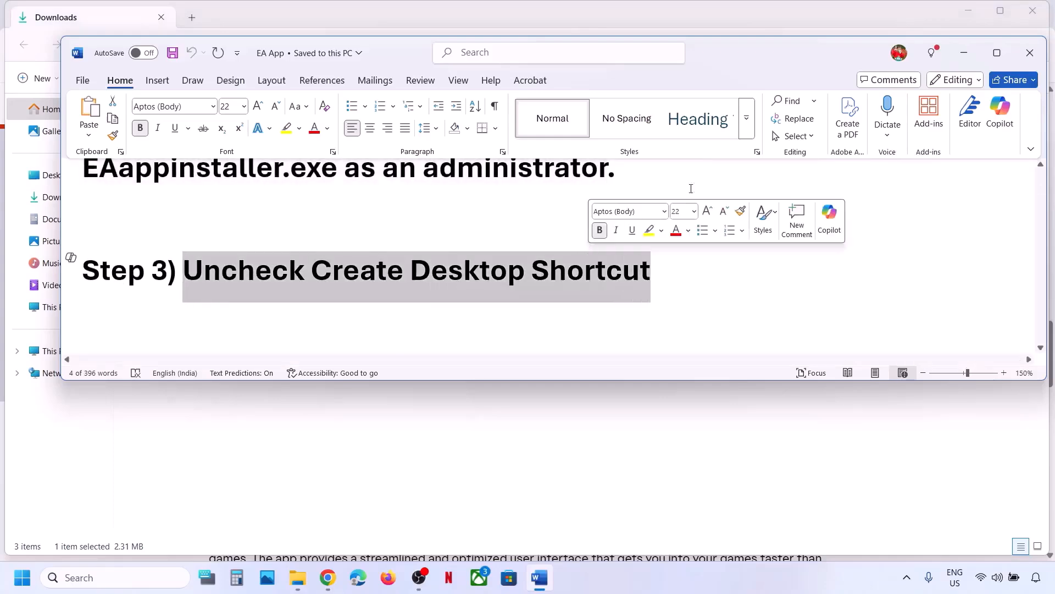
click(964, 53)
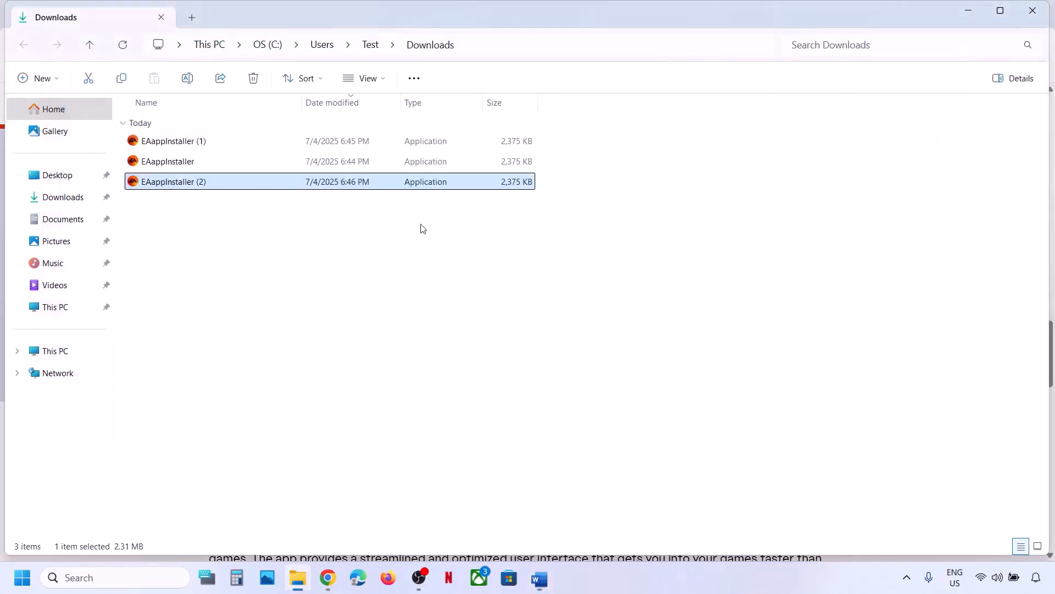
Run EAappInstaller (2) as administrator and uncheck Create desktop shortcut in Customize Setup.
right_click(186, 187)
click(289, 304)
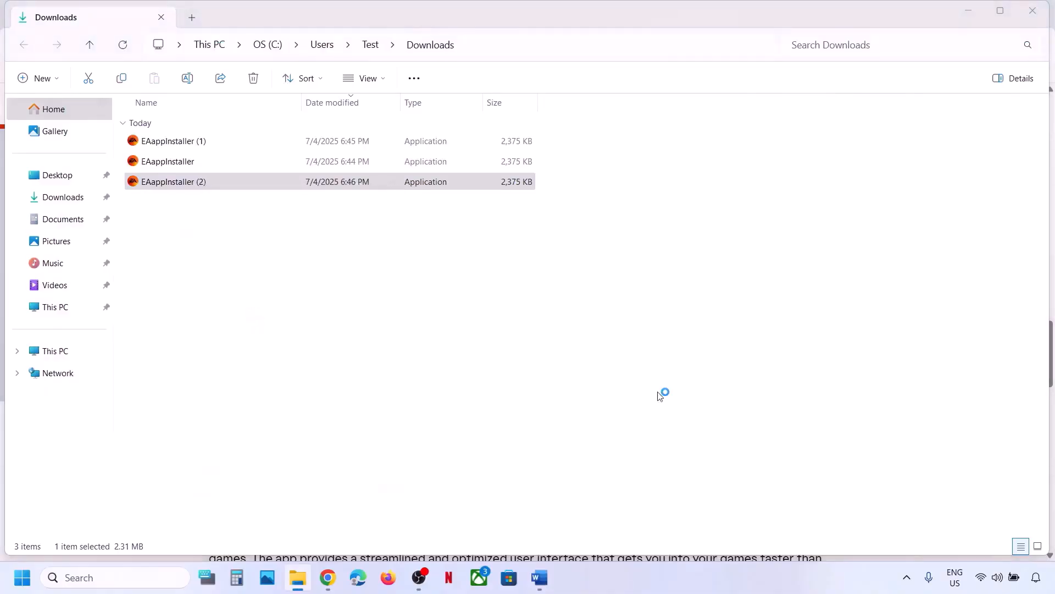
click(456, 432)
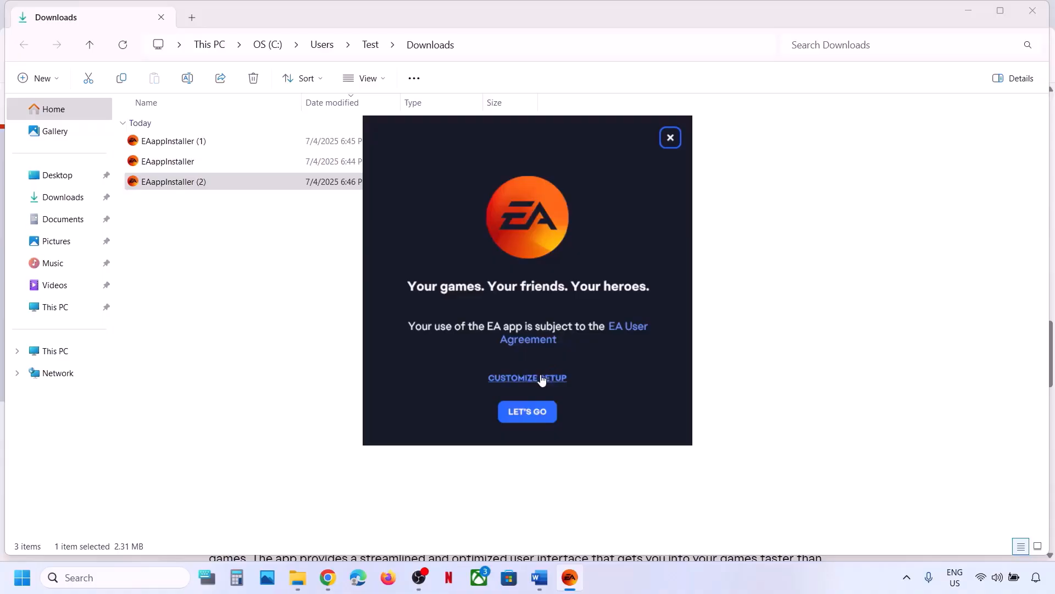
click(542, 379)
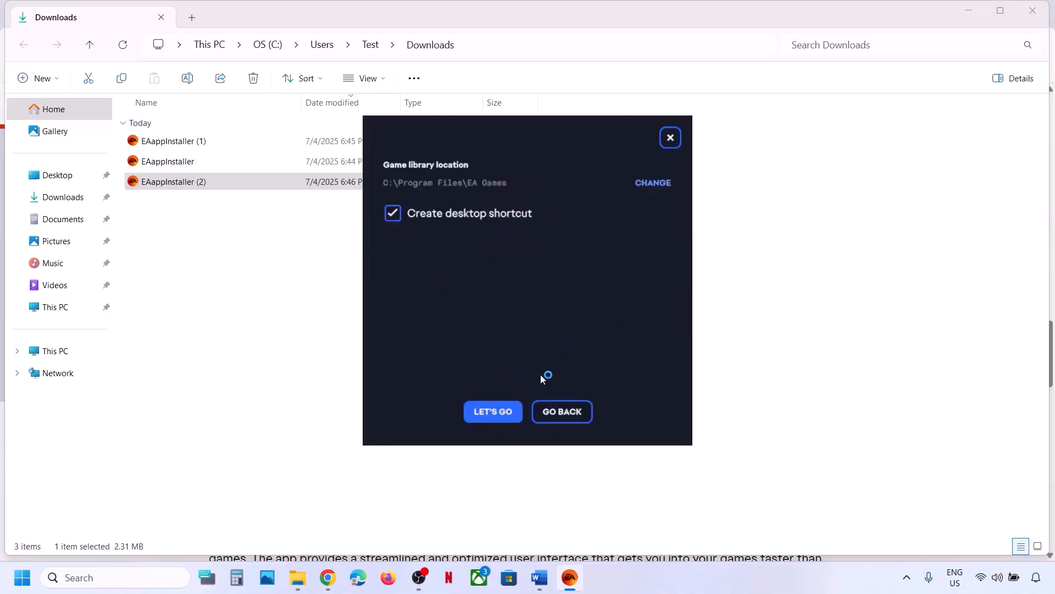
click(394, 214)
Copy the Microsoft Learn Visual C++ Redistributable link from Step 4 of the Word guide.
click(282, 367)
click(540, 578)
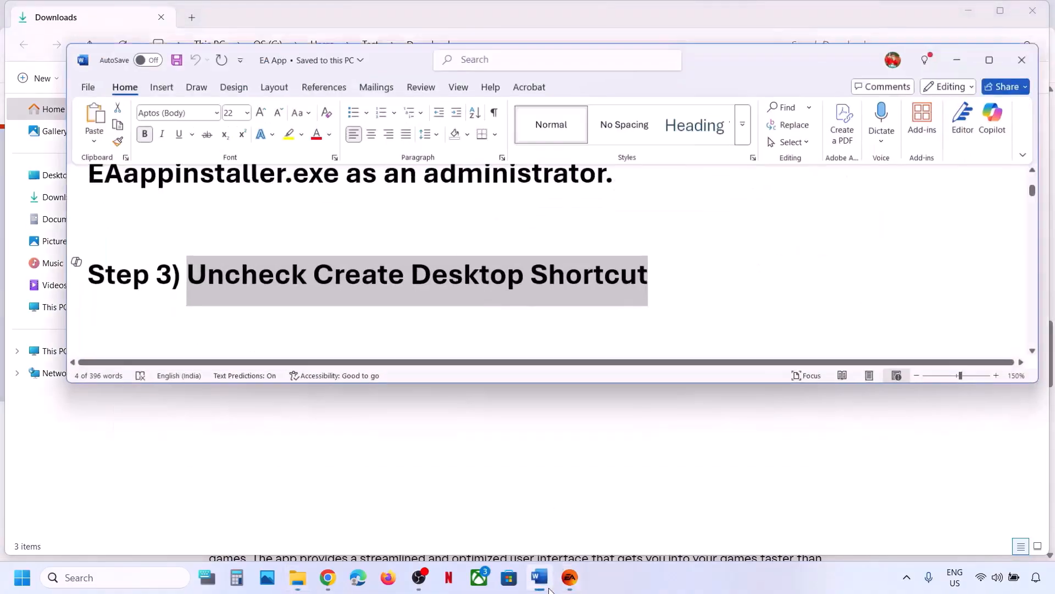
scroll(273, 288, down, 3)
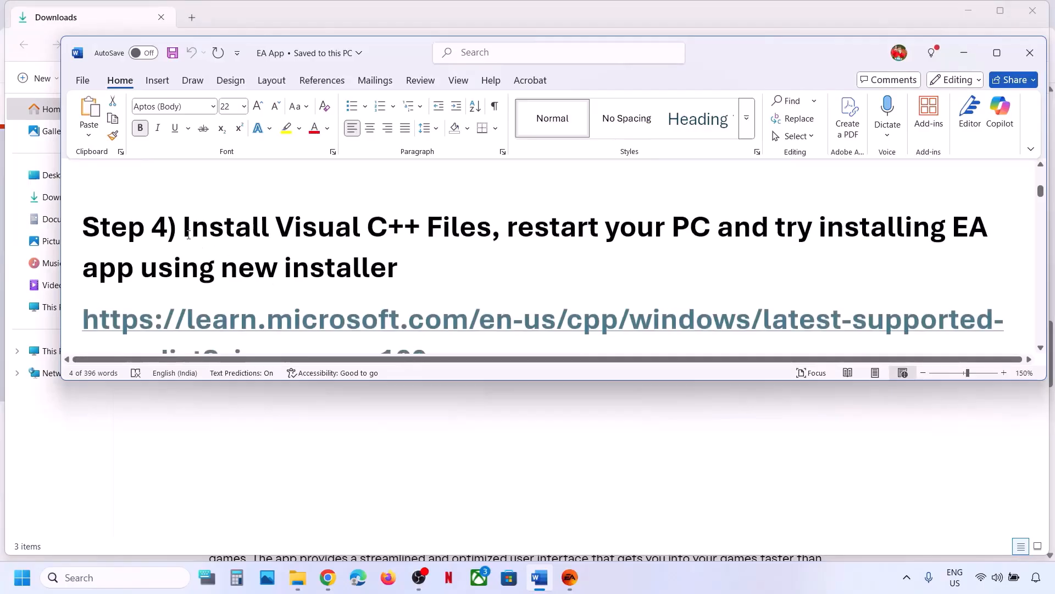
drag(201, 229, 491, 230)
scroll(454, 259, down, 1)
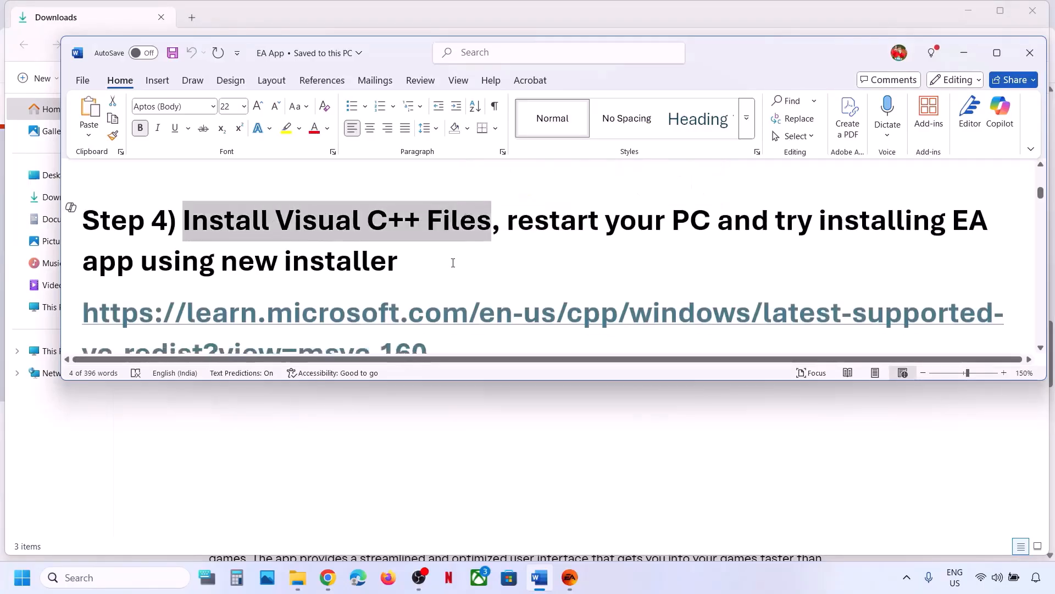
drag(439, 309, 131, 273)
right_click(131, 273)
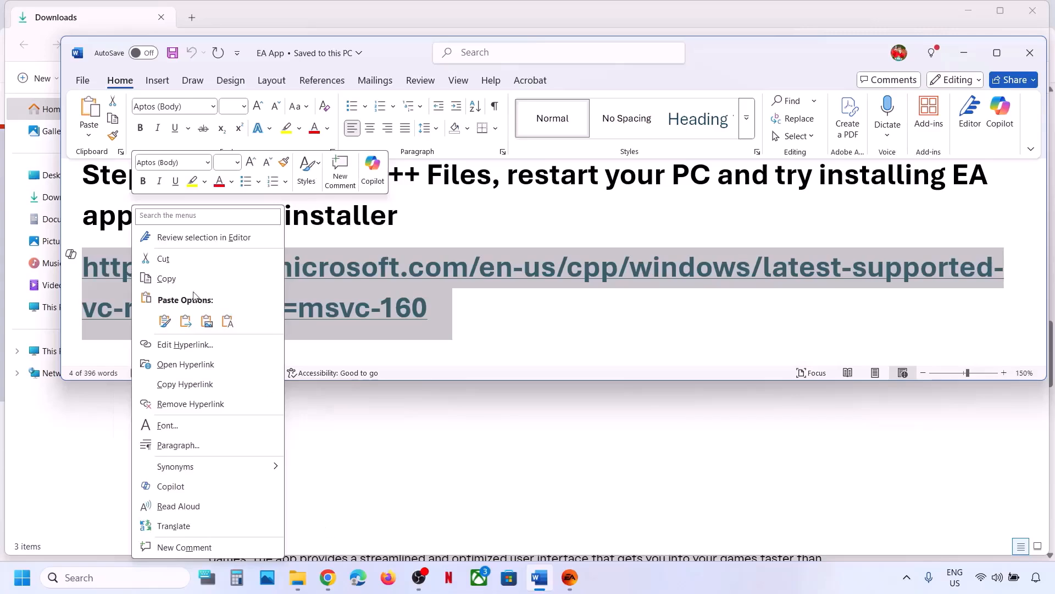
click(166, 278)
Open the copied Microsoft Learn link in a new tab and download the X86 vc_redist installer.
click(328, 577)
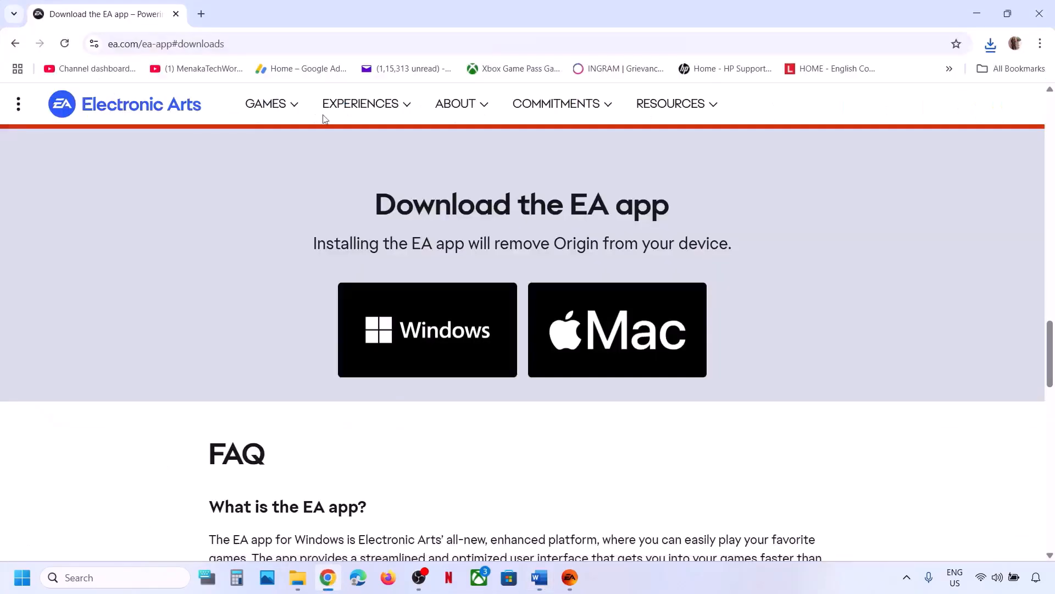
click(201, 14)
key(ctrl+v)
key(Return)
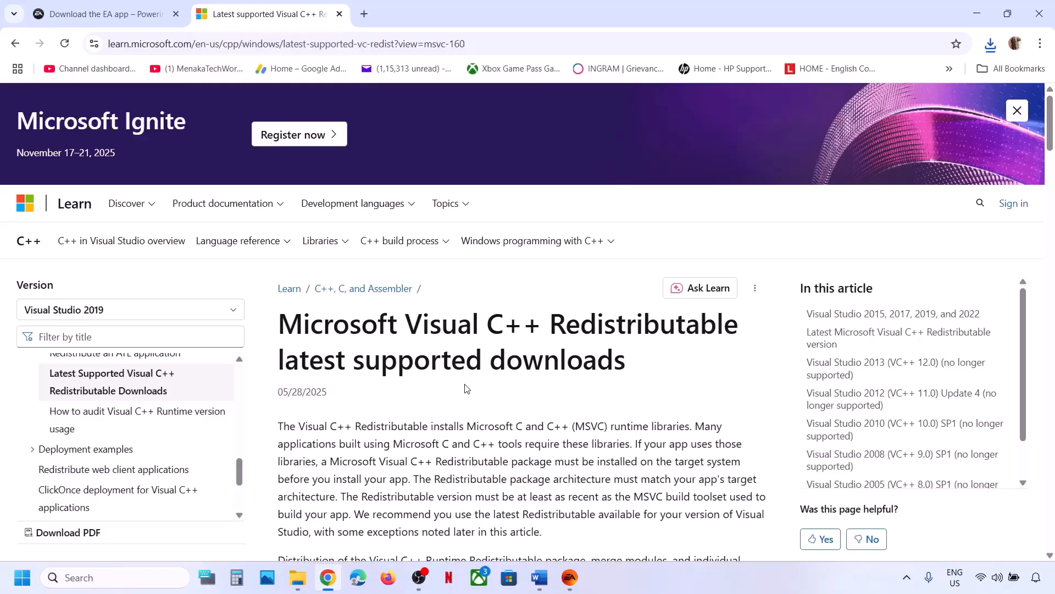
scroll(466, 389, down, 7)
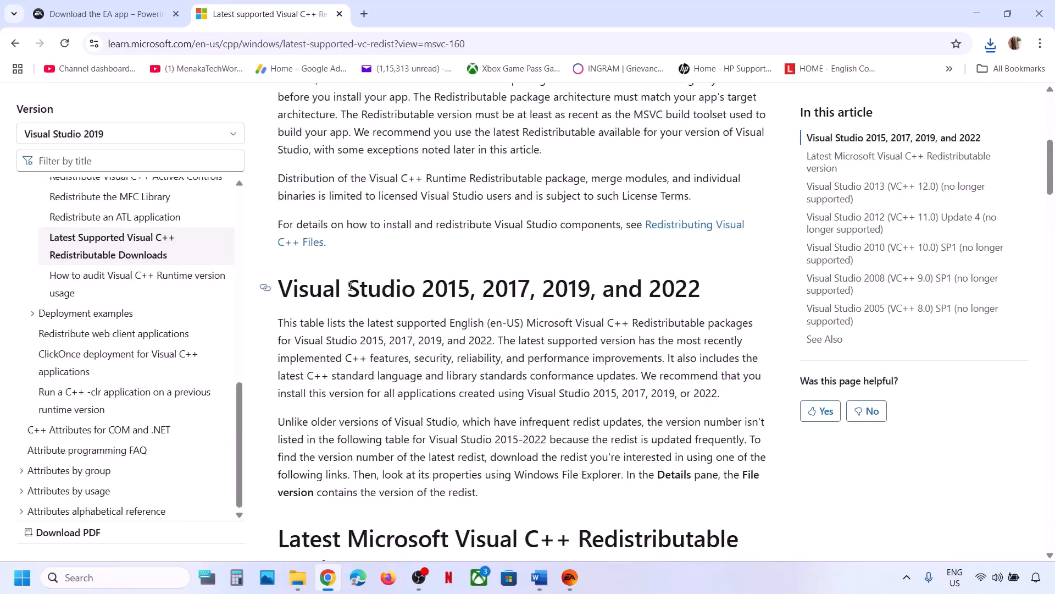
drag(350, 287, 648, 288)
scroll(428, 352, down, 7)
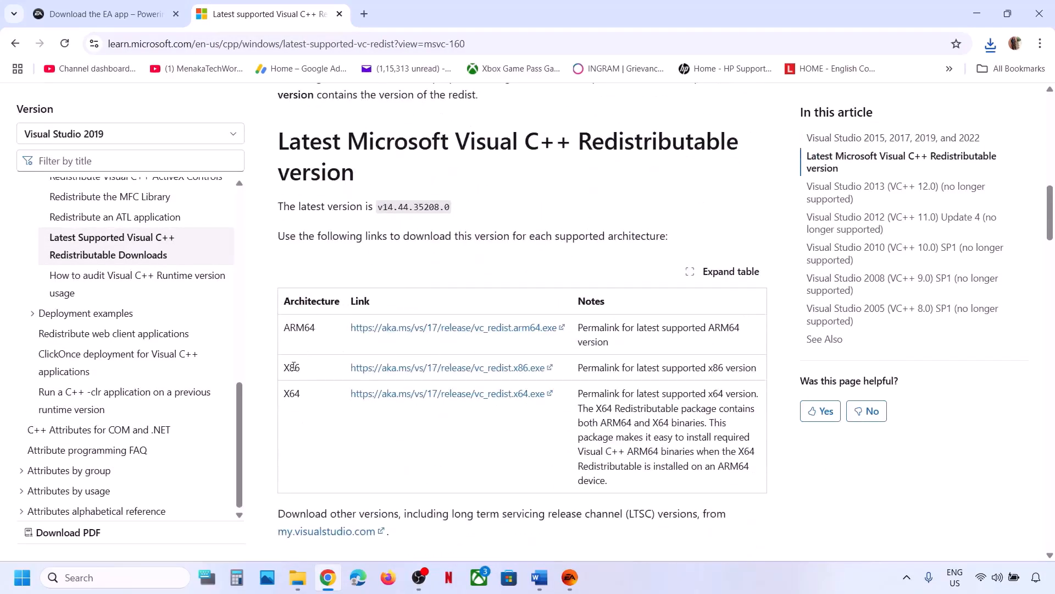
double_click(296, 392)
click(439, 368)
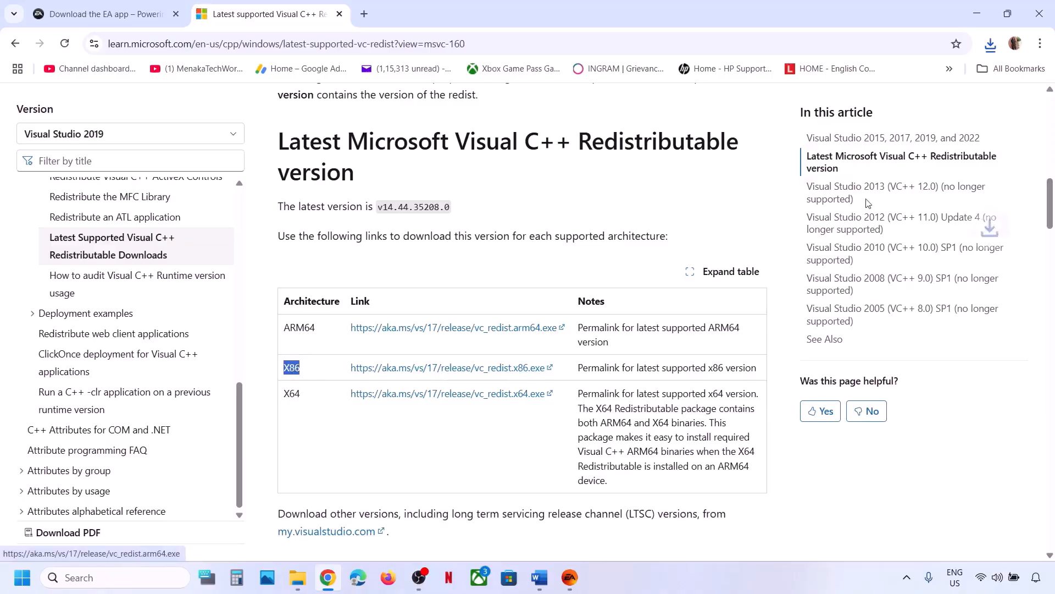
Run and repair both the x86 and x64 Visual C++ 2015-2022 Redistributables.
click(862, 86)
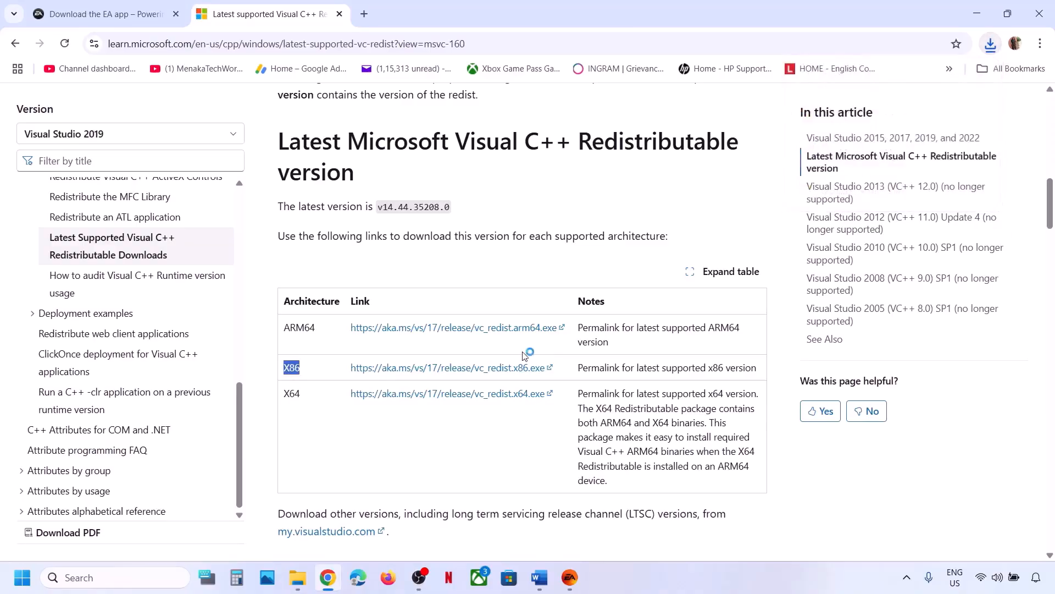
click(546, 362)
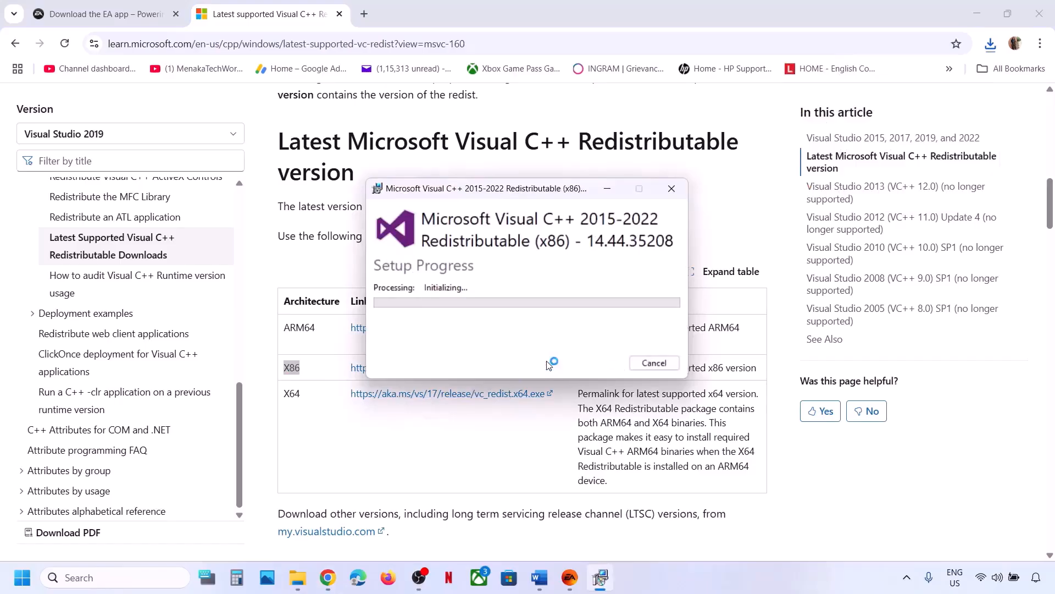
click(487, 392)
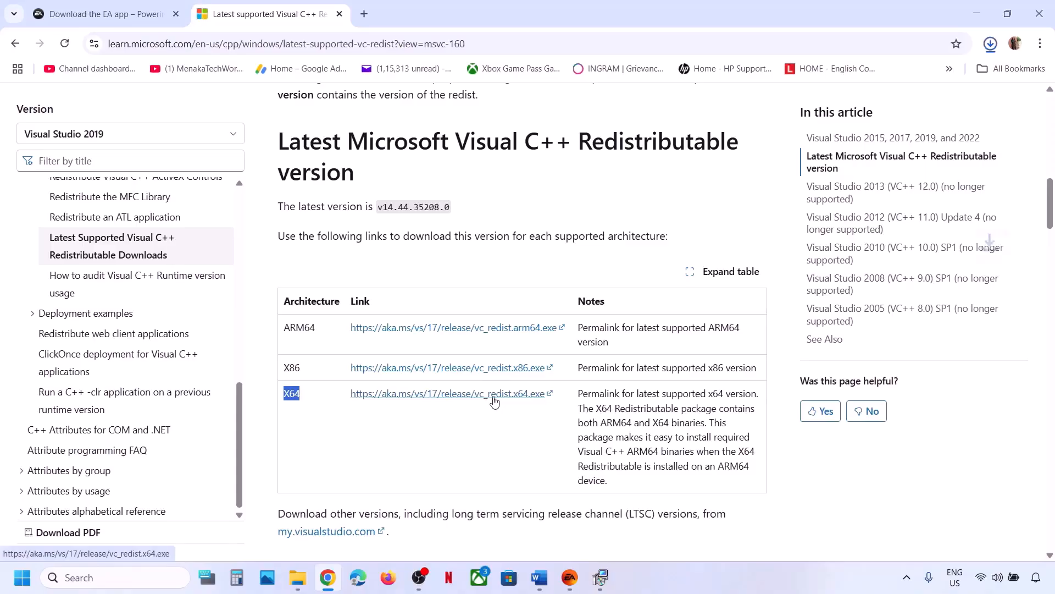
click(992, 46)
click(861, 118)
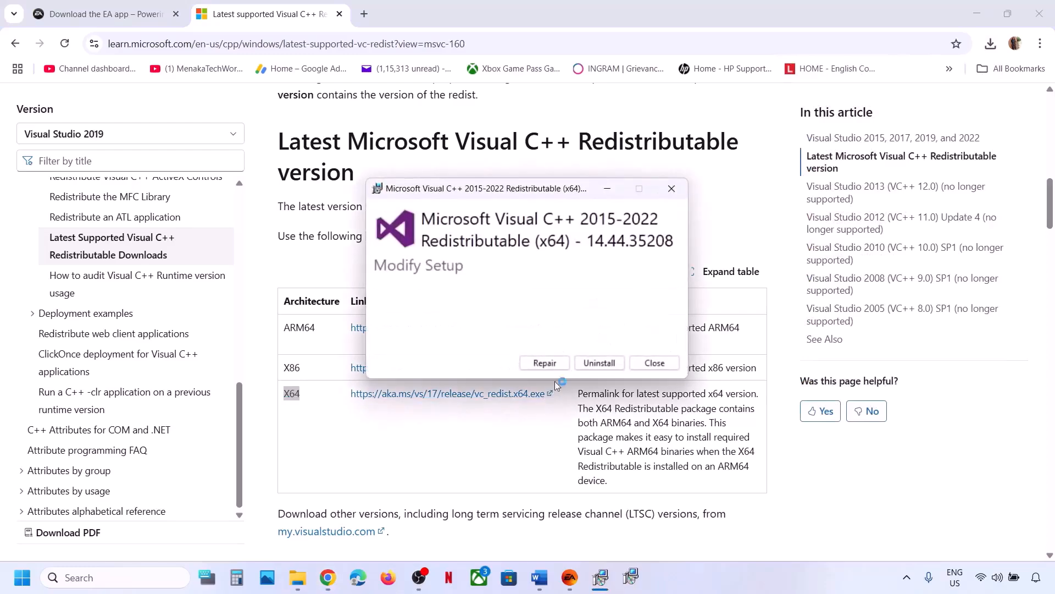
click(544, 363)
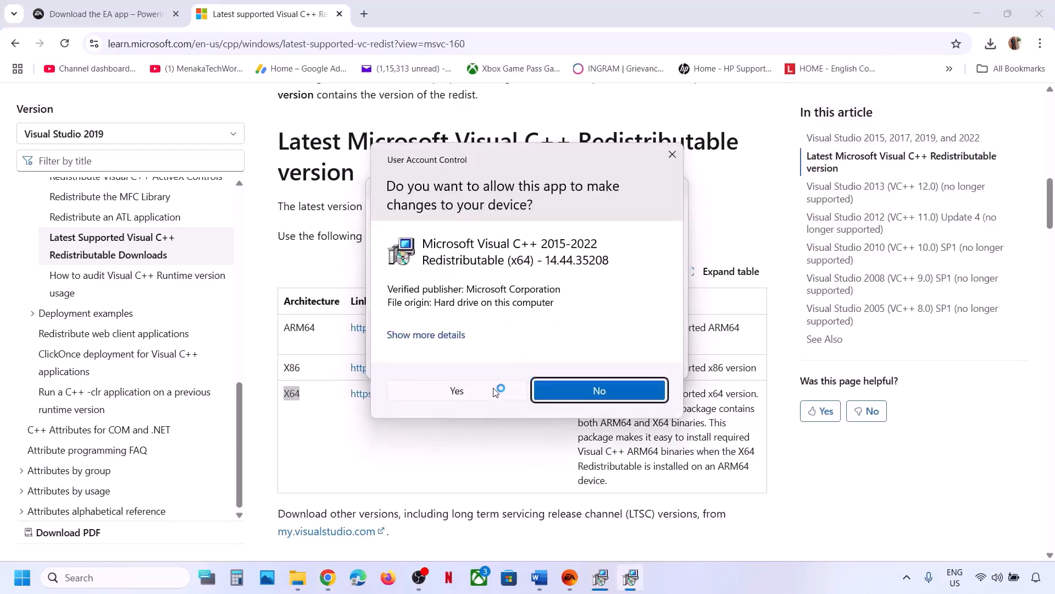
click(495, 391)
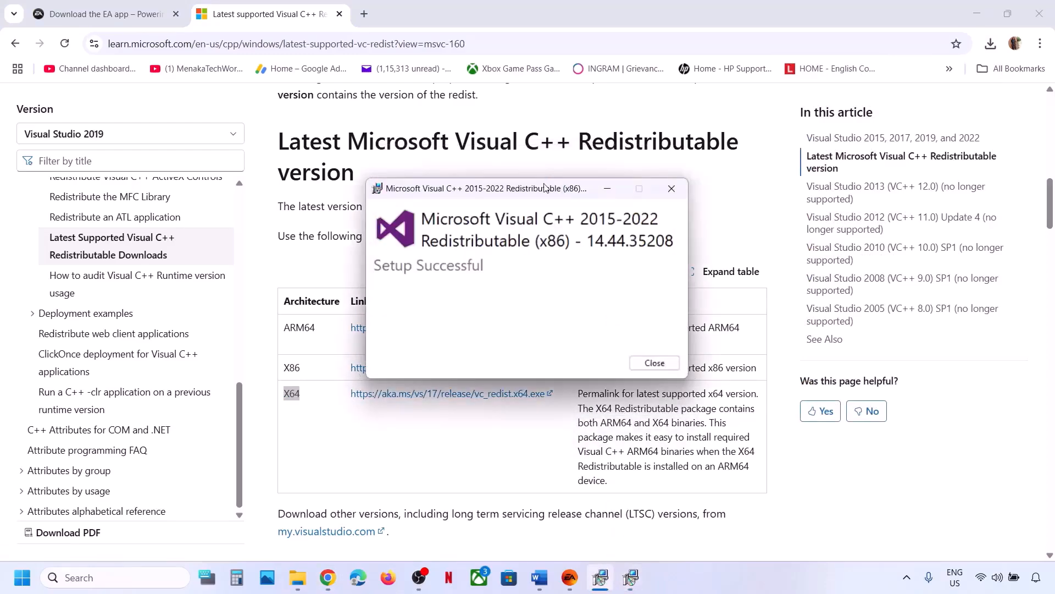
Close the x86 and x64 installation success windows.
drag(544, 187, 298, 200)
drag(540, 189, 700, 235)
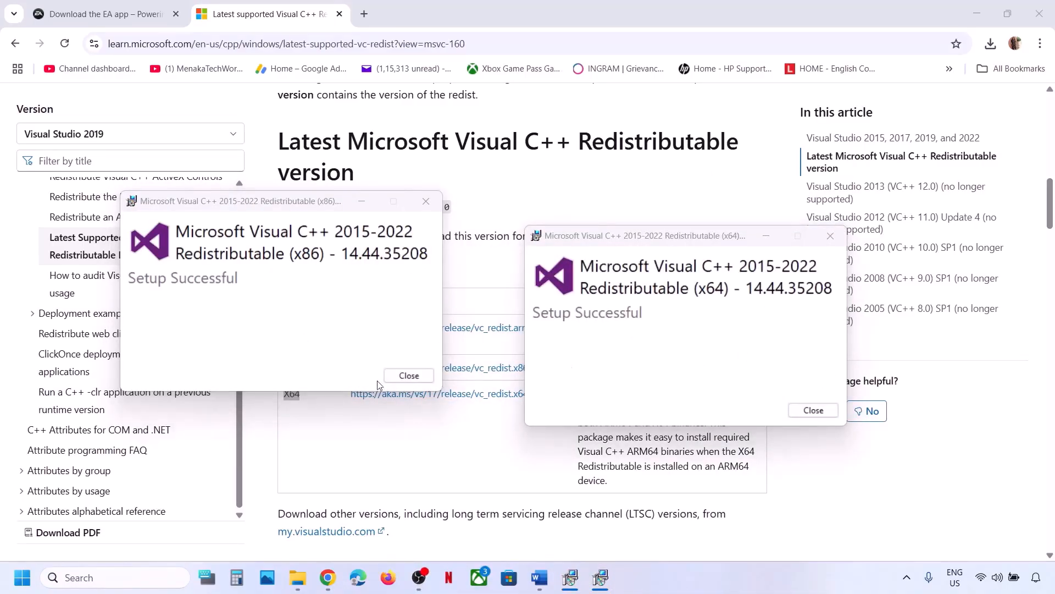
click(407, 376)
click(813, 410)
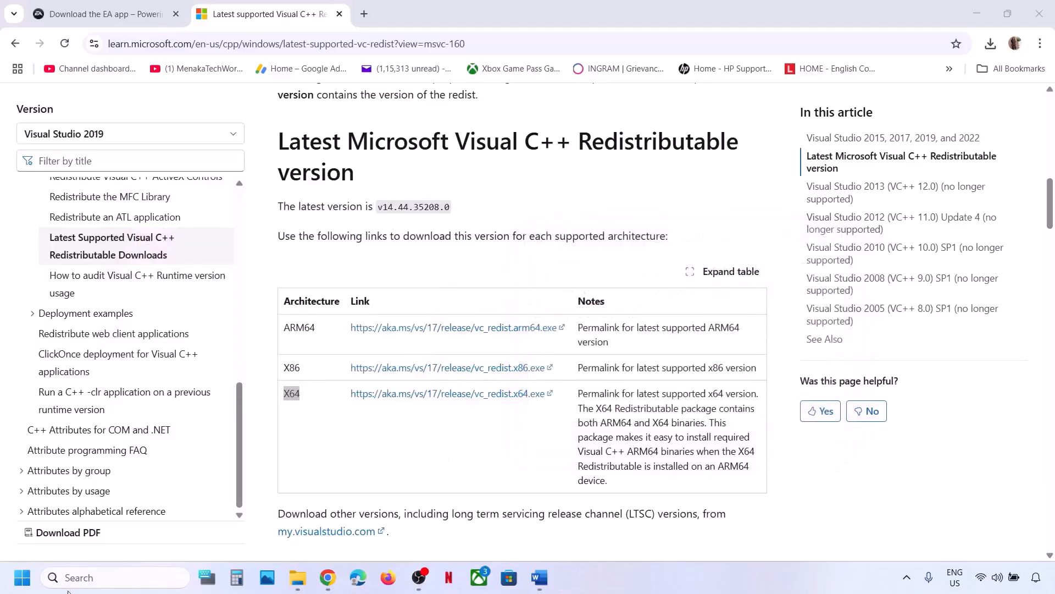
Check the Power menu's Restart option but postpone the restart, returning to the Word guide.
click(22, 577)
click(400, 530)
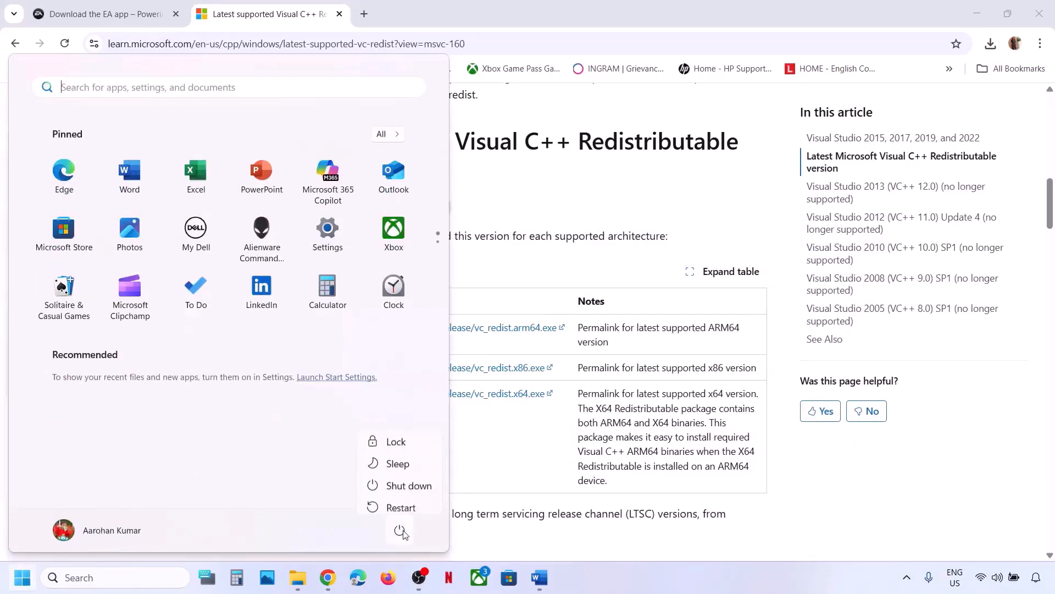
click(507, 471)
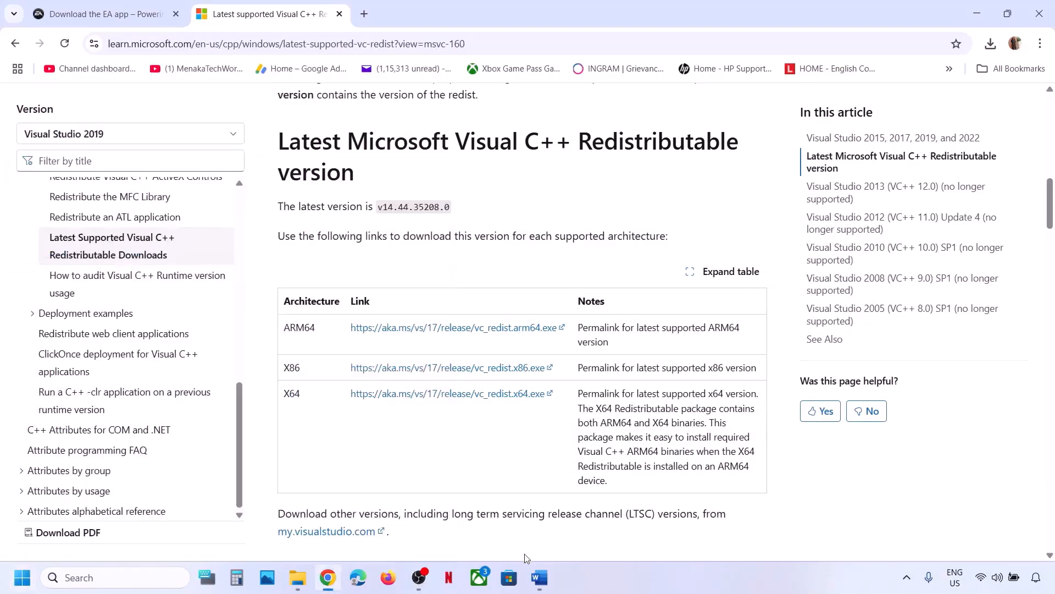
click(540, 578)
Select the Uninstall Visual C++ Files instruction in Word, then search 'control' to open Control Panel.
scroll(439, 296, down, 3)
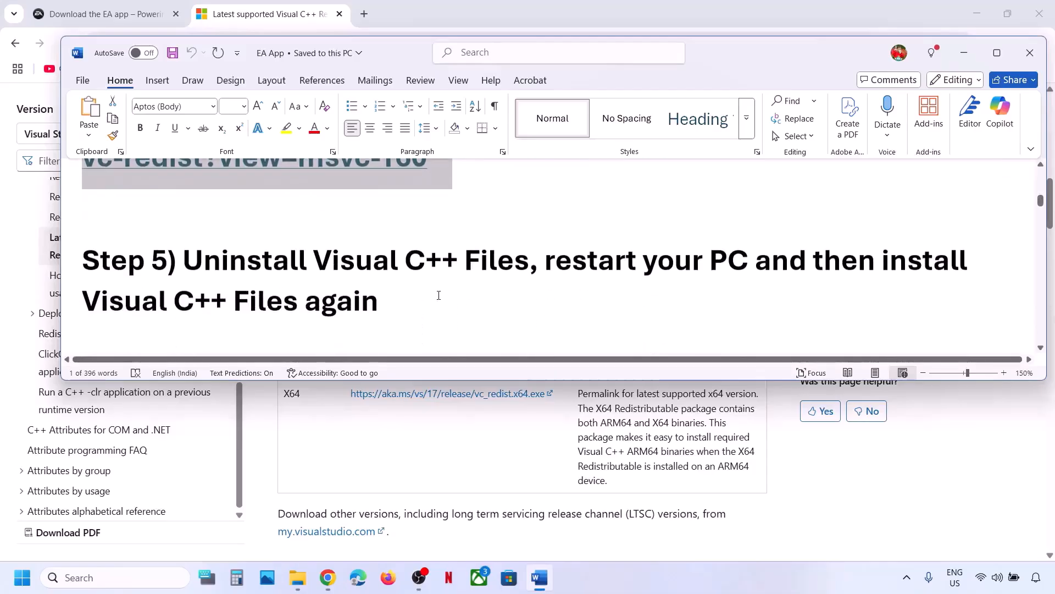
drag(190, 252, 530, 250)
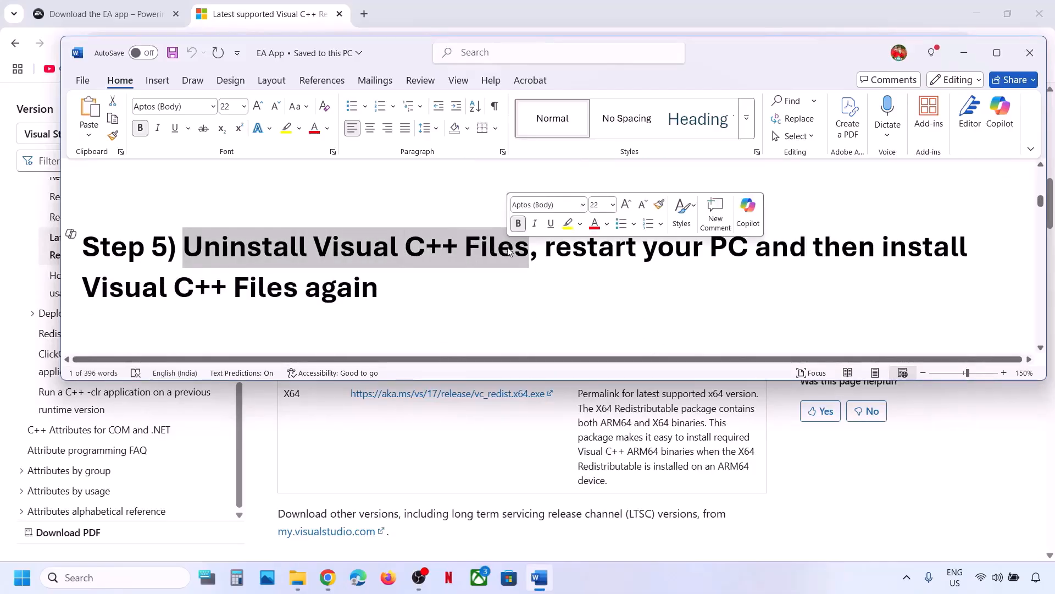
click(133, 575)
text(control)
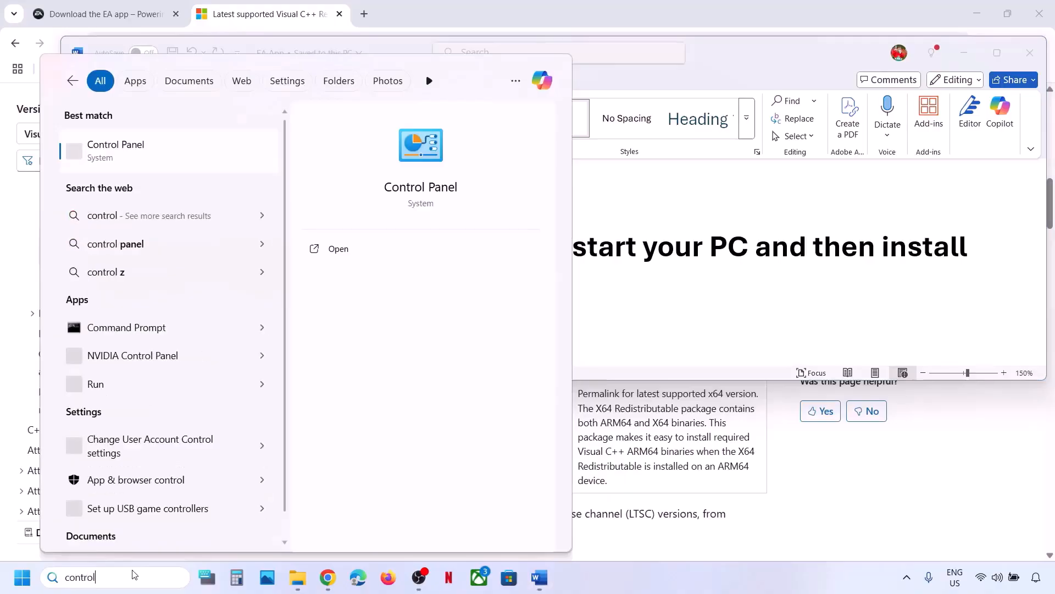
key(Return)
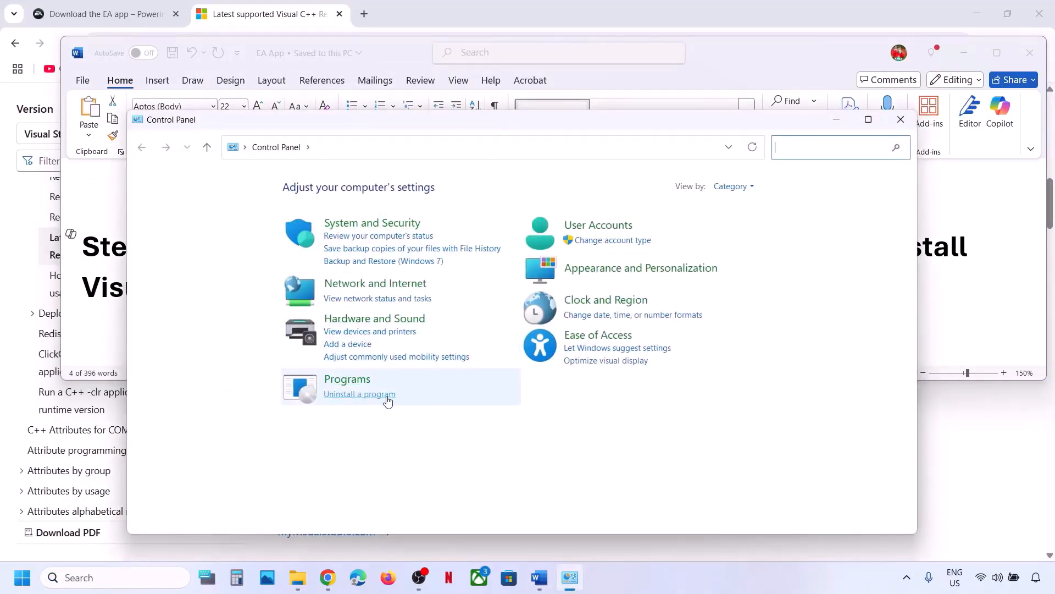
Open the maximized Programs and Features uninstall list.
click(360, 394)
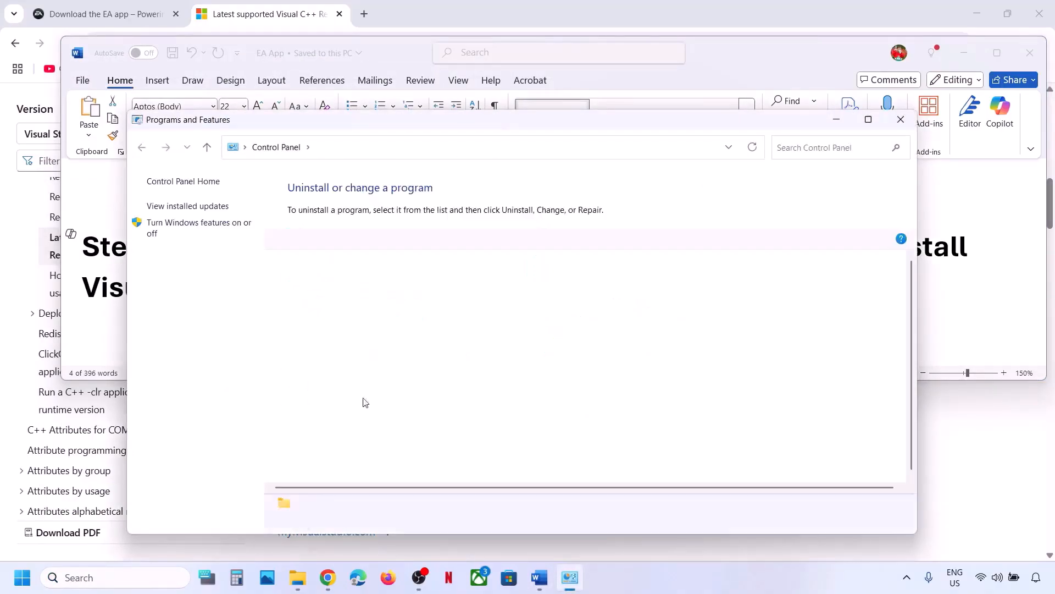
click(876, 122)
scroll(318, 390, down, 4)
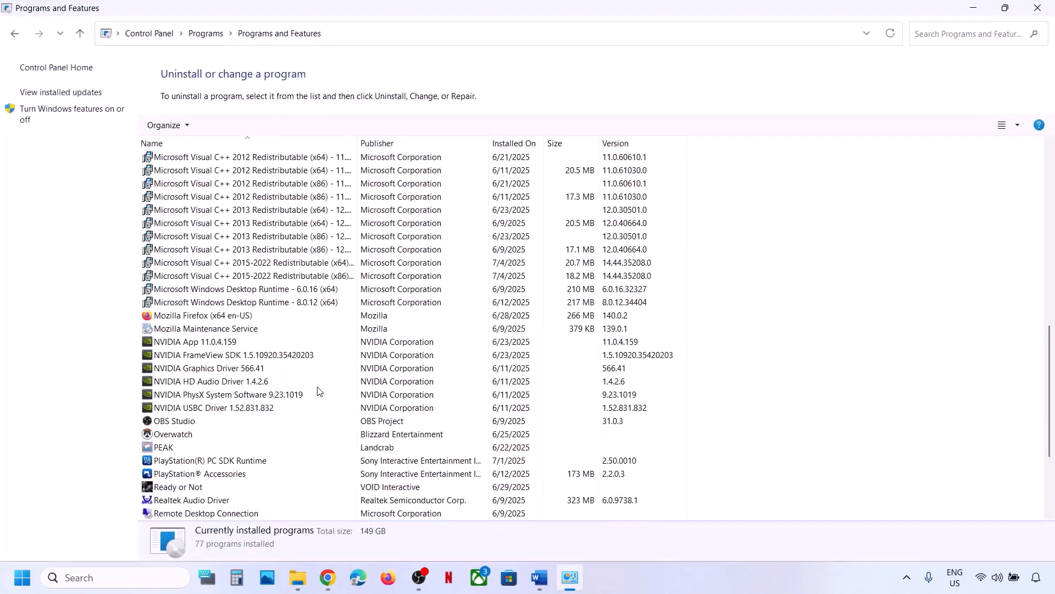
scroll(317, 390, up, 3)
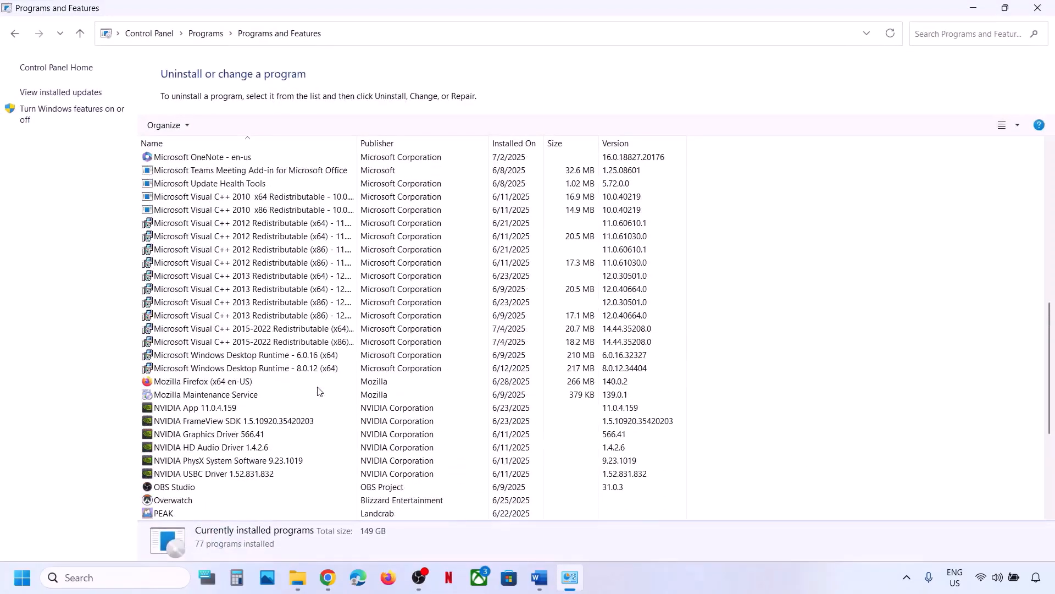
Check uninstall options for the Visual C++ 2015-2022 x64 and x86 redistributables without uninstalling, then return to Word.
click(228, 329)
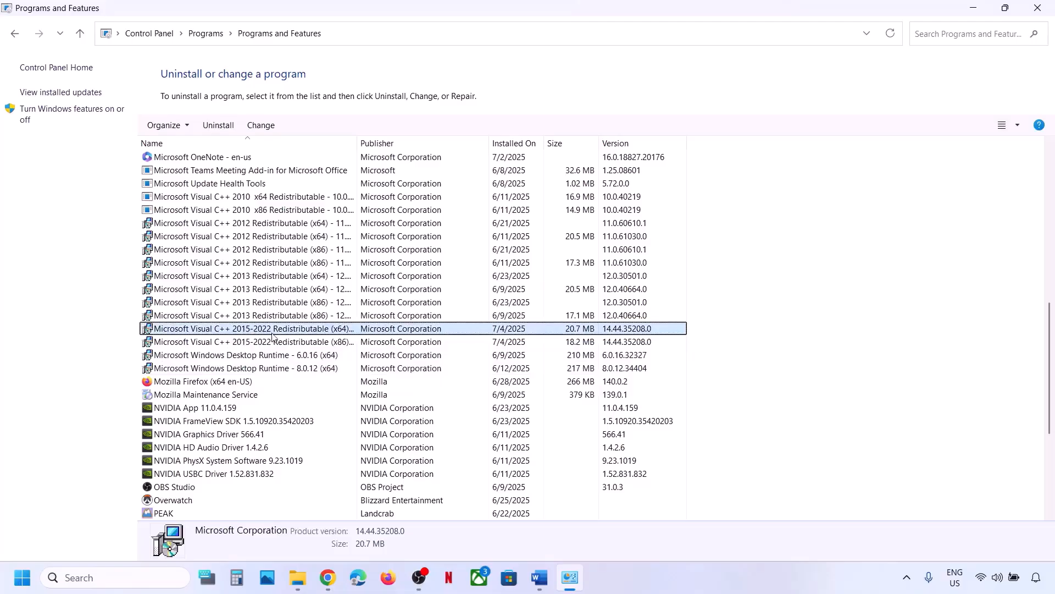
click(250, 346)
click(259, 331)
right_click(260, 332)
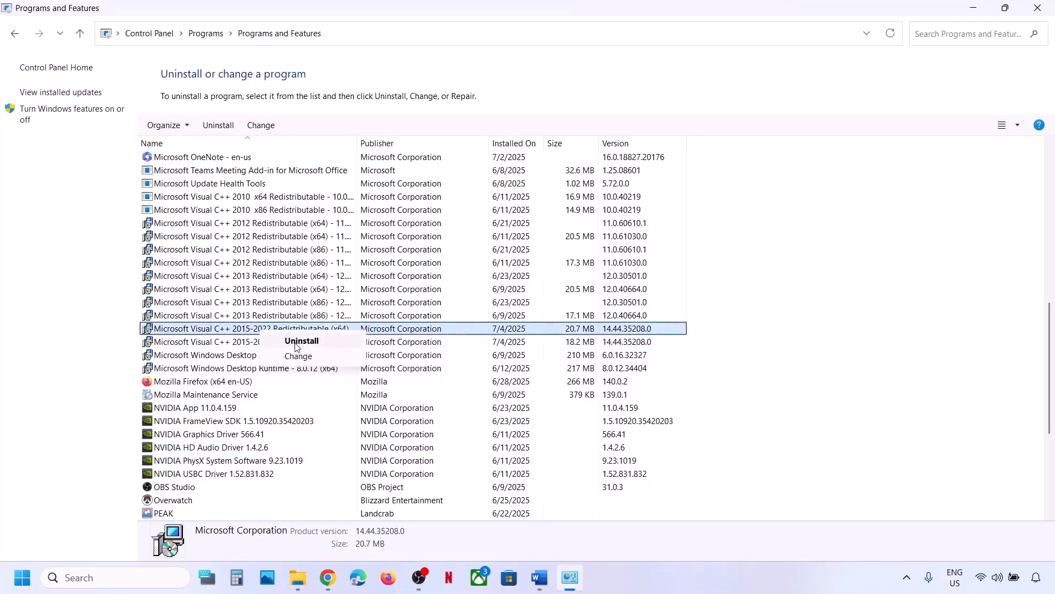
click(238, 347)
right_click(236, 348)
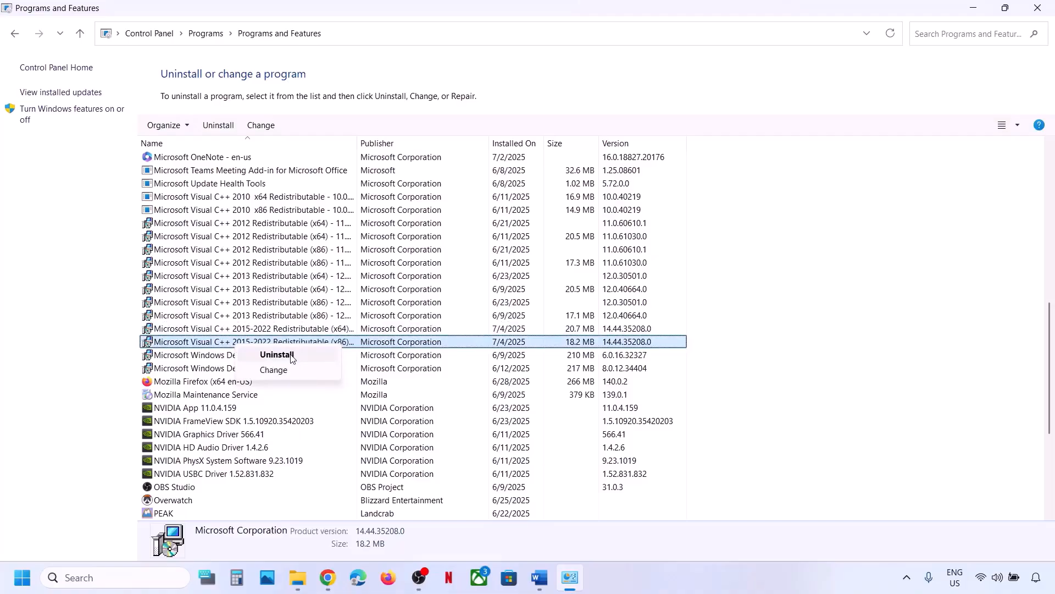
click(35, 331)
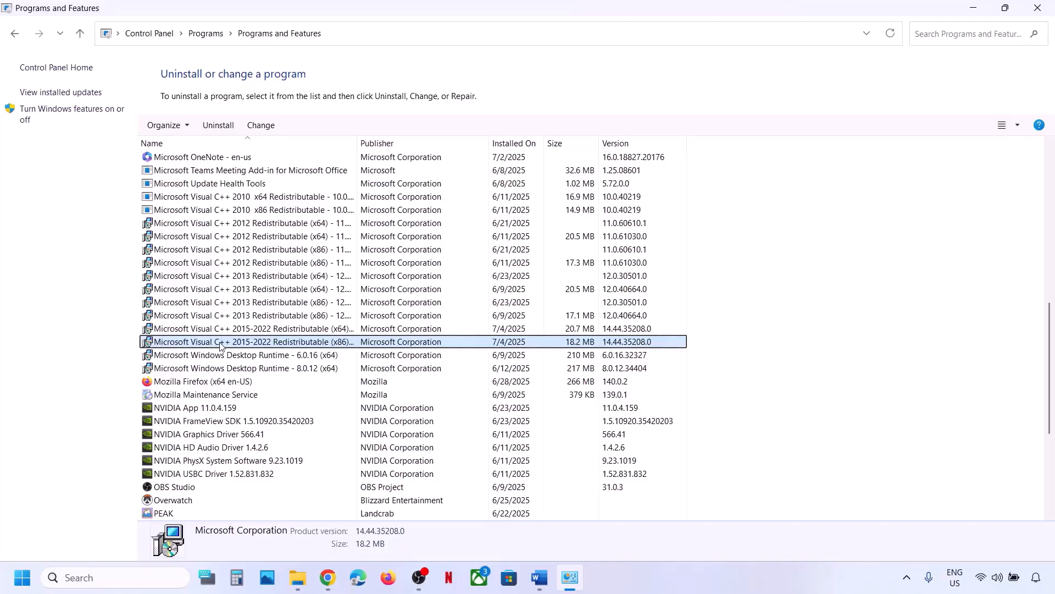
click(540, 575)
Copy the Microsoft Visual C++ download URL from the Word guide.
scroll(440, 264, up, 3)
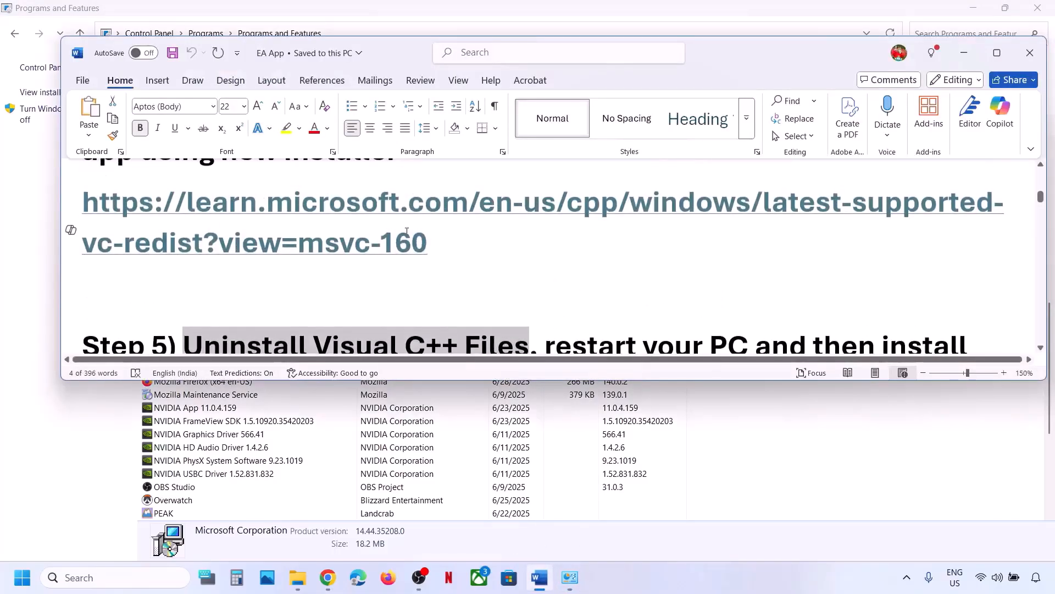
double_click(71, 230)
right_click(148, 204)
click(182, 277)
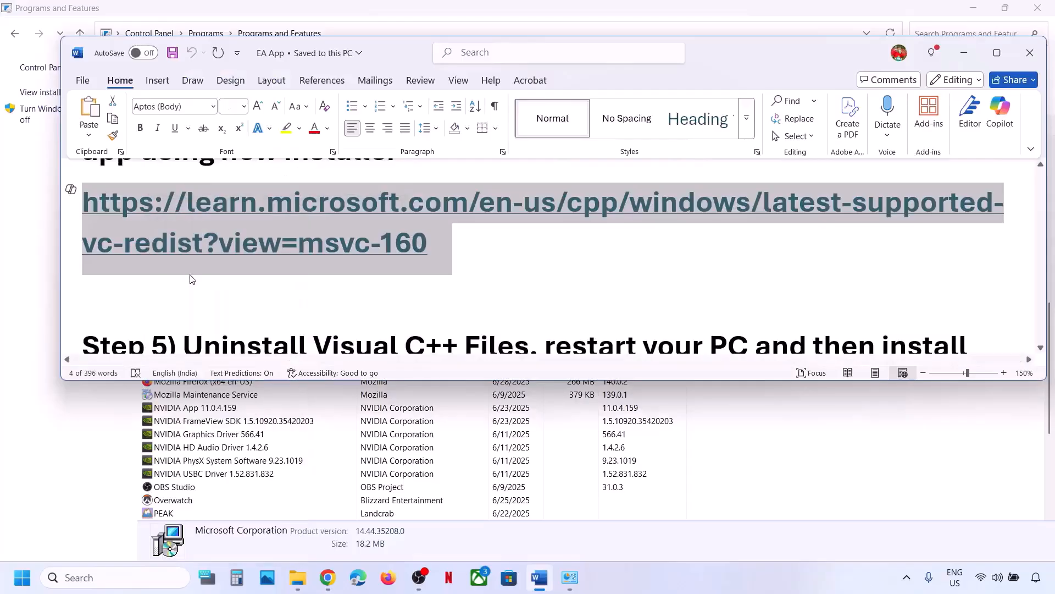
Review the X86 and X64 entries on the Chrome redistributable page, dismissing the power menu without restarting.
click(328, 577)
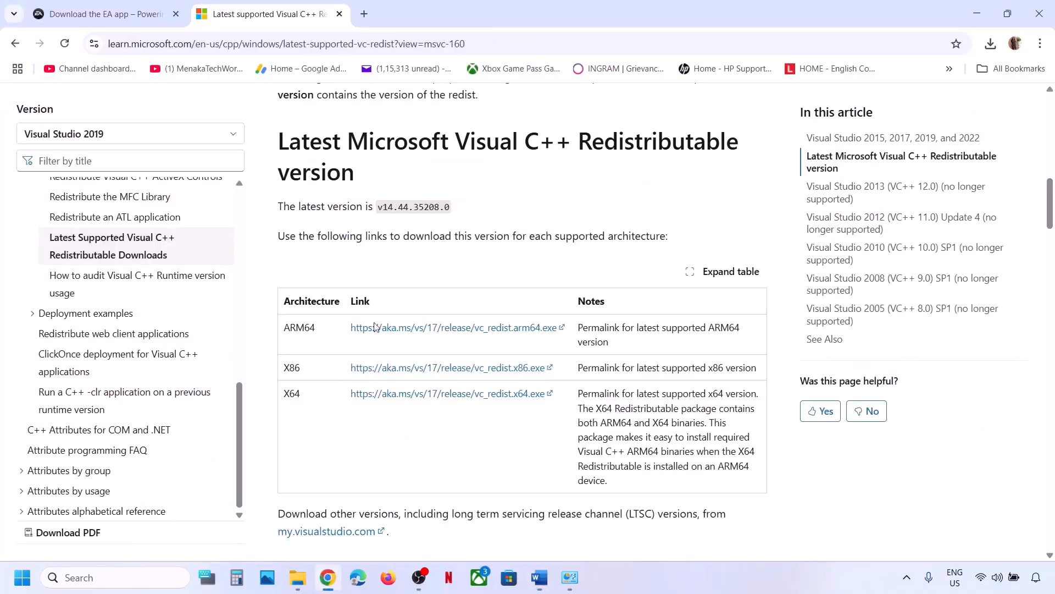
double_click(292, 367)
double_click(291, 393)
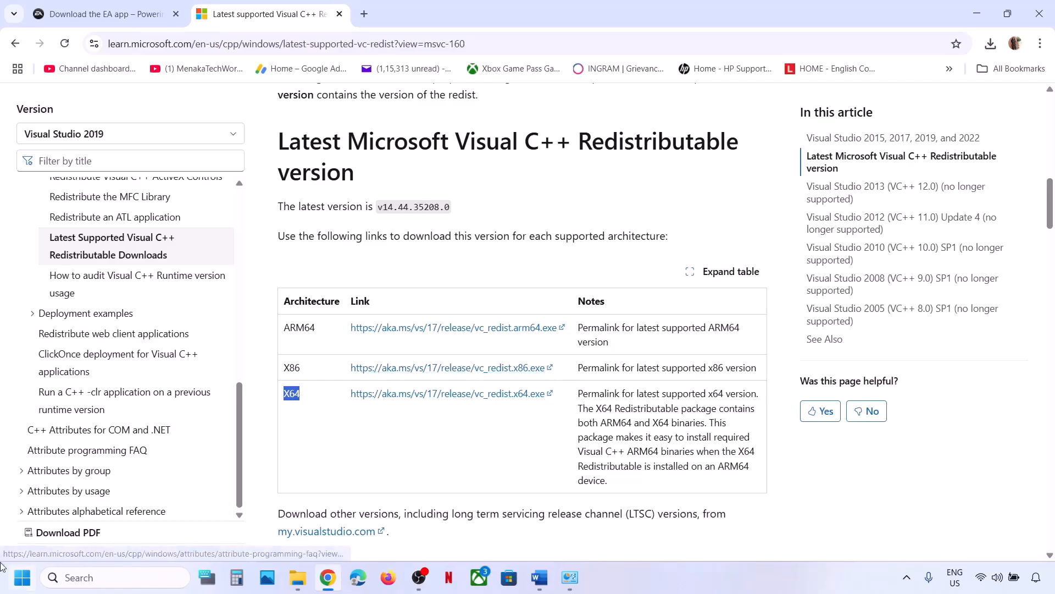
key(super)
click(399, 525)
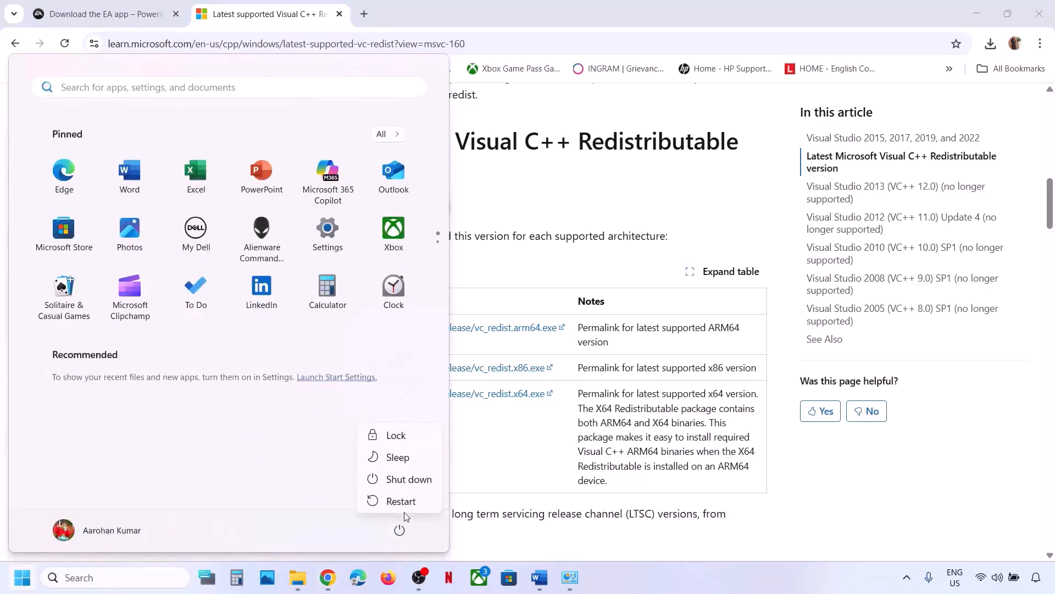
click(493, 487)
click(494, 487)
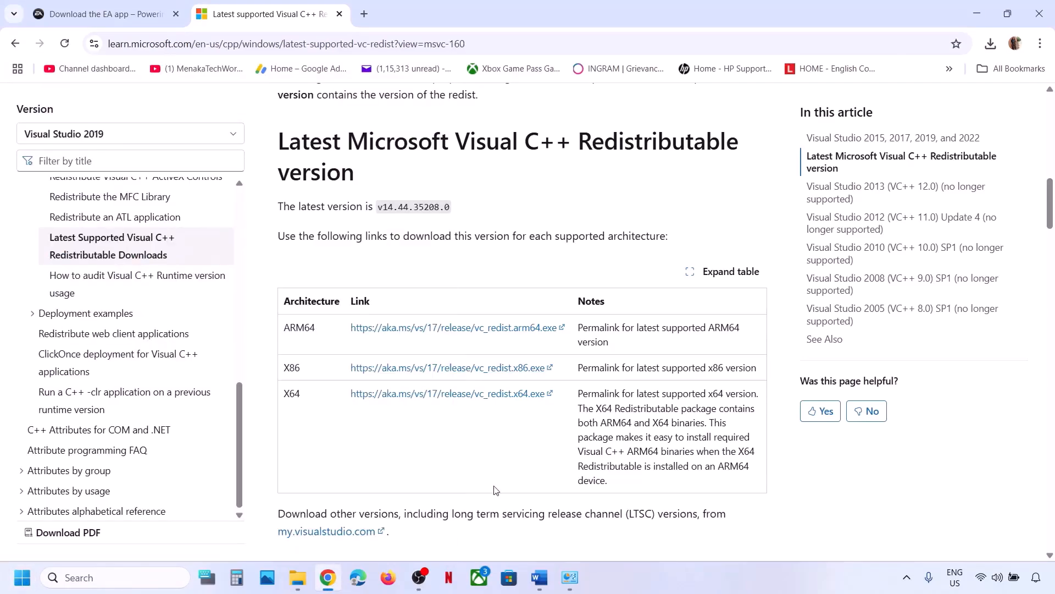
Scroll the Word guide to Step 6 and select the Enable .NET Framework text.
click(539, 566)
scroll(501, 301, down, 2)
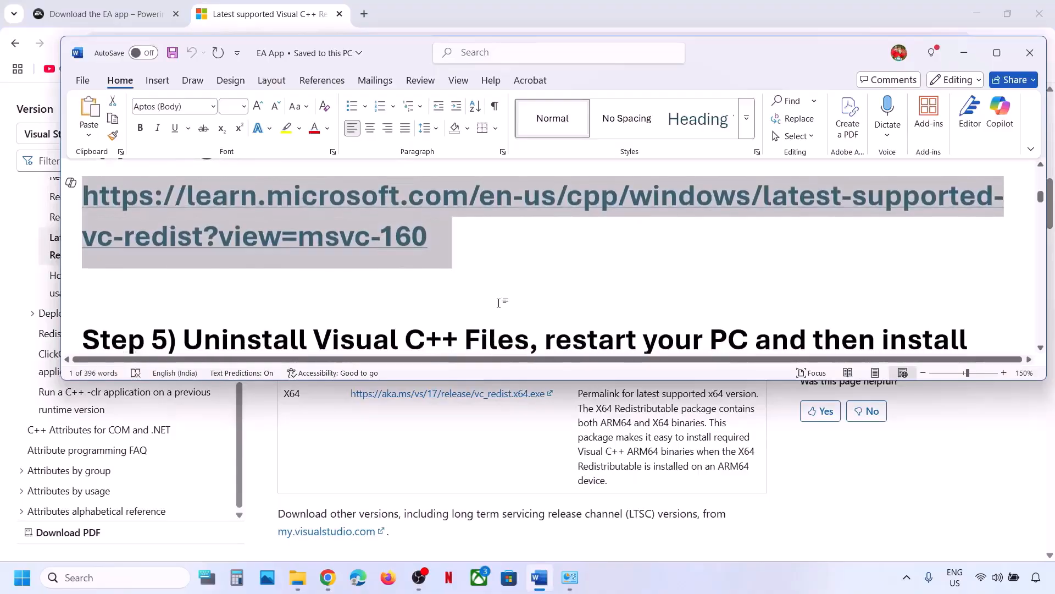
scroll(499, 302, down, 3)
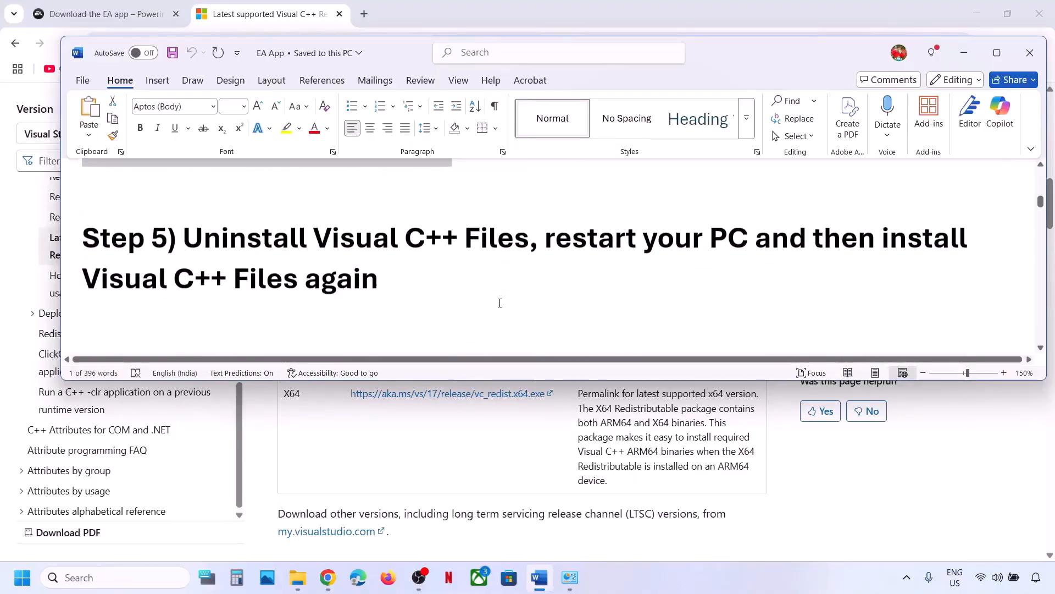
scroll(306, 242, down, 4)
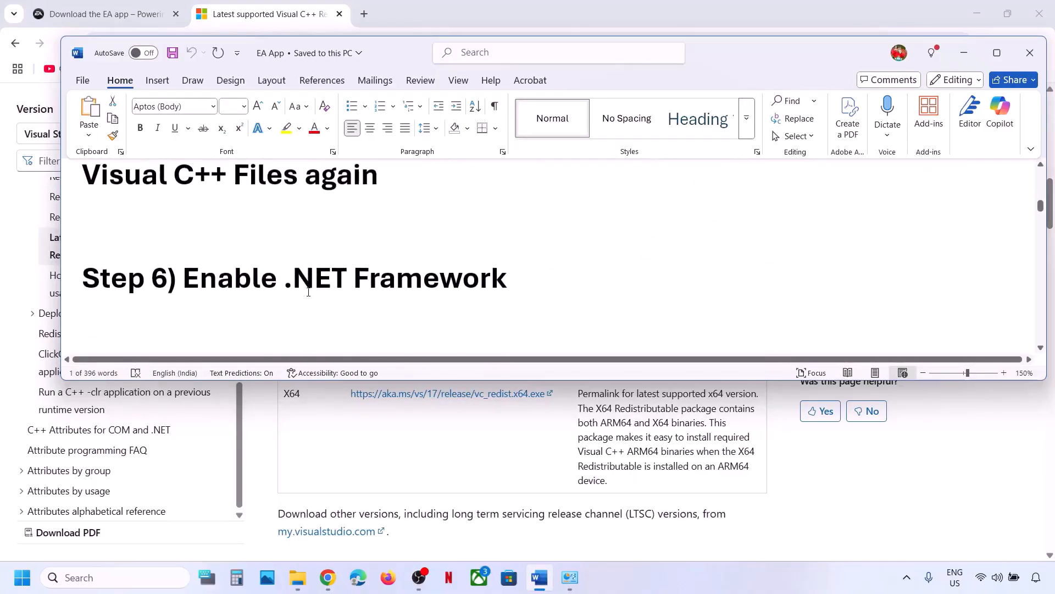
drag(184, 272, 507, 272)
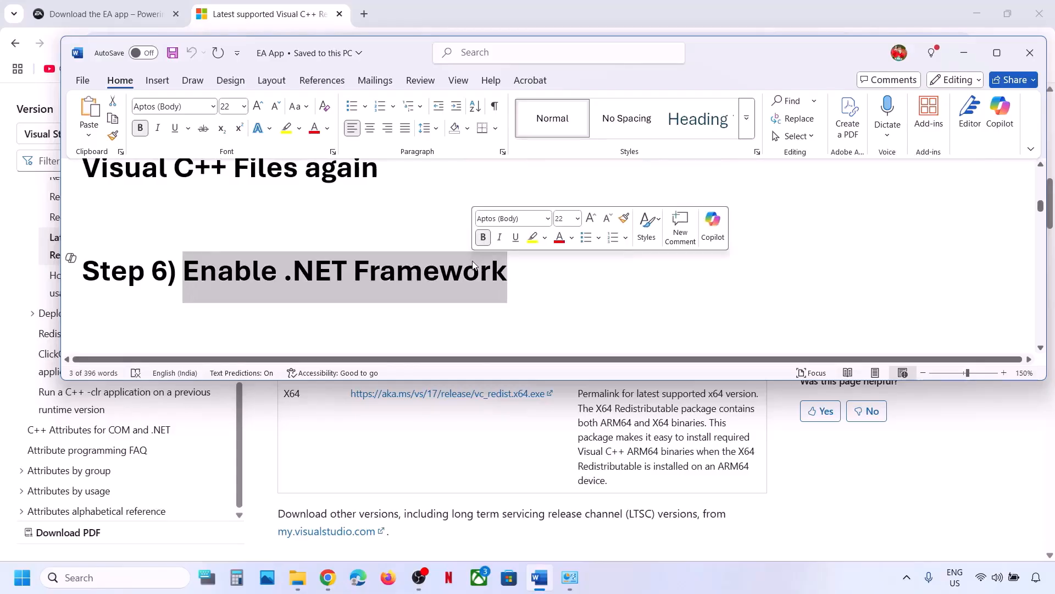
Via 'turn windows features on or off', enable .NET Framework 3.5 and 4.8 Advanced Services and confirm.
click(111, 575)
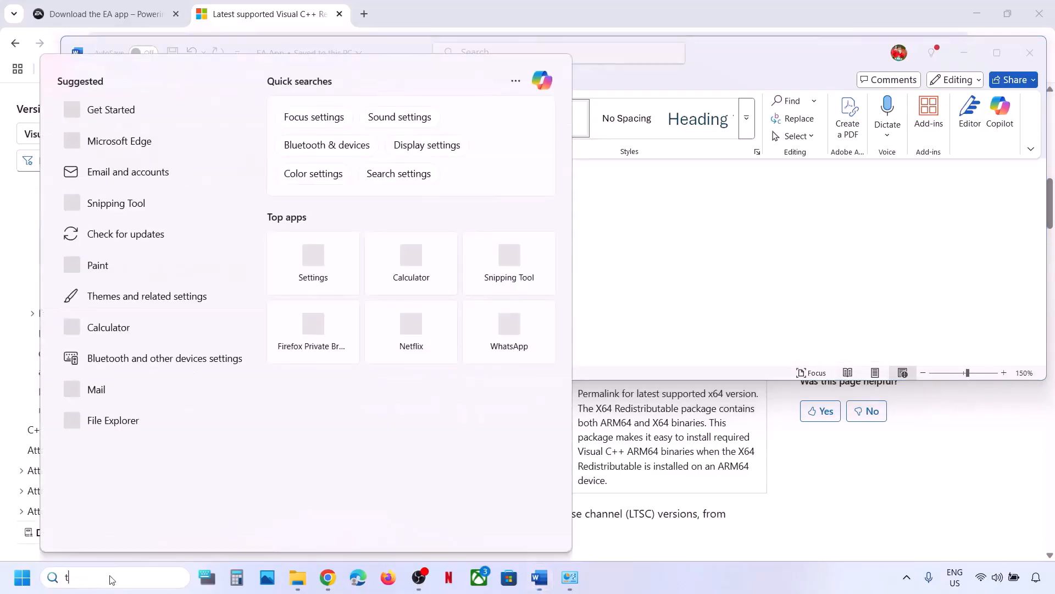
text(turn windows)
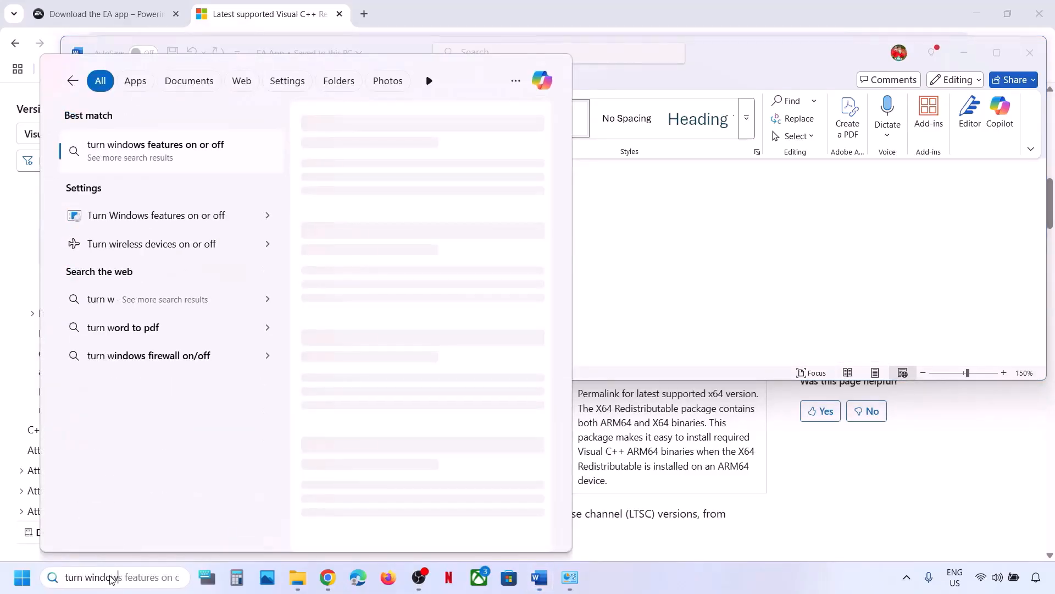
text( features on or off)
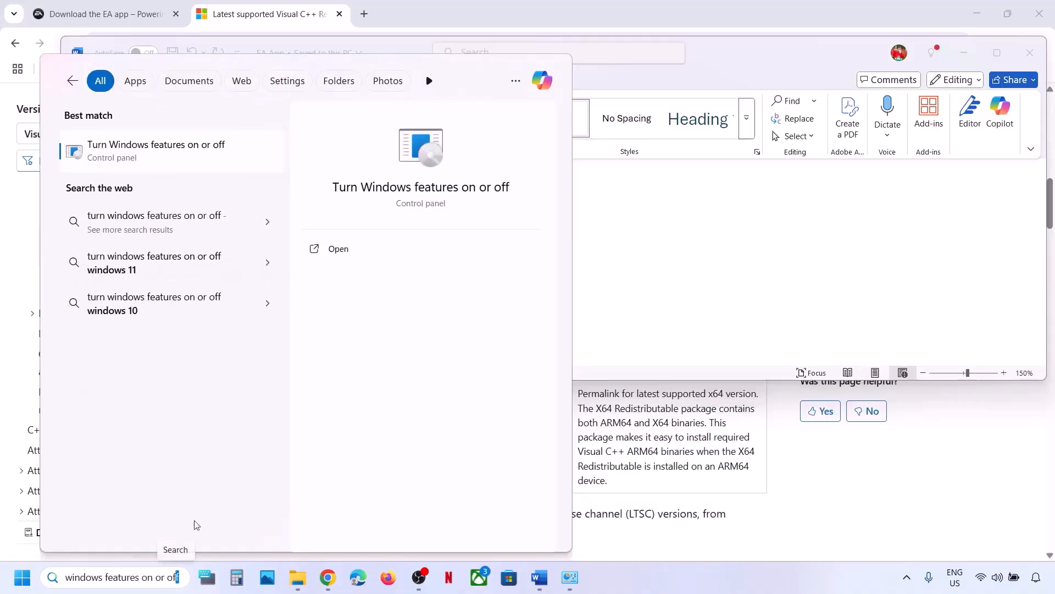
click(162, 158)
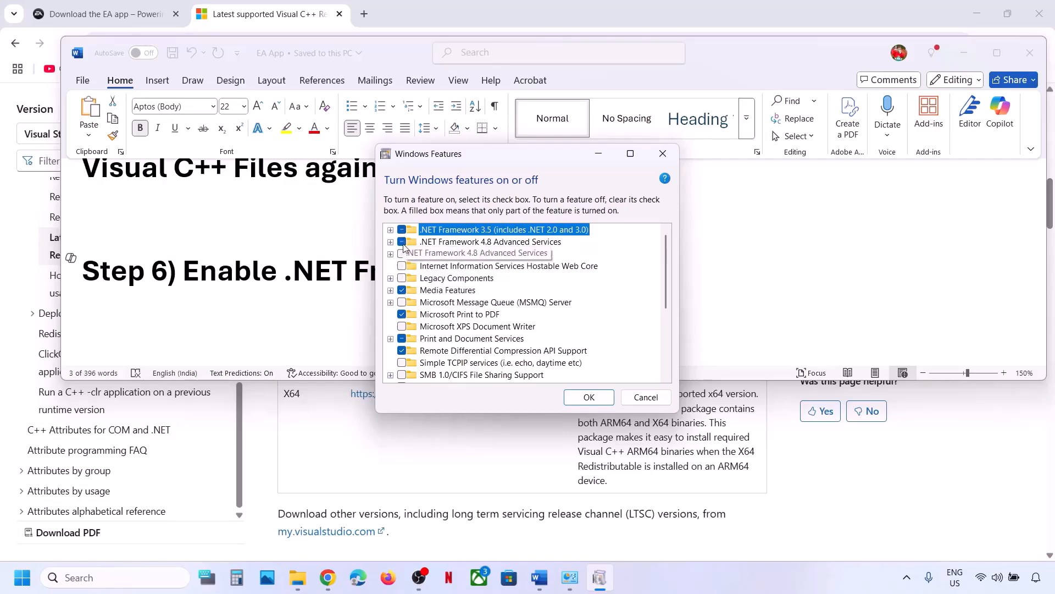
click(588, 396)
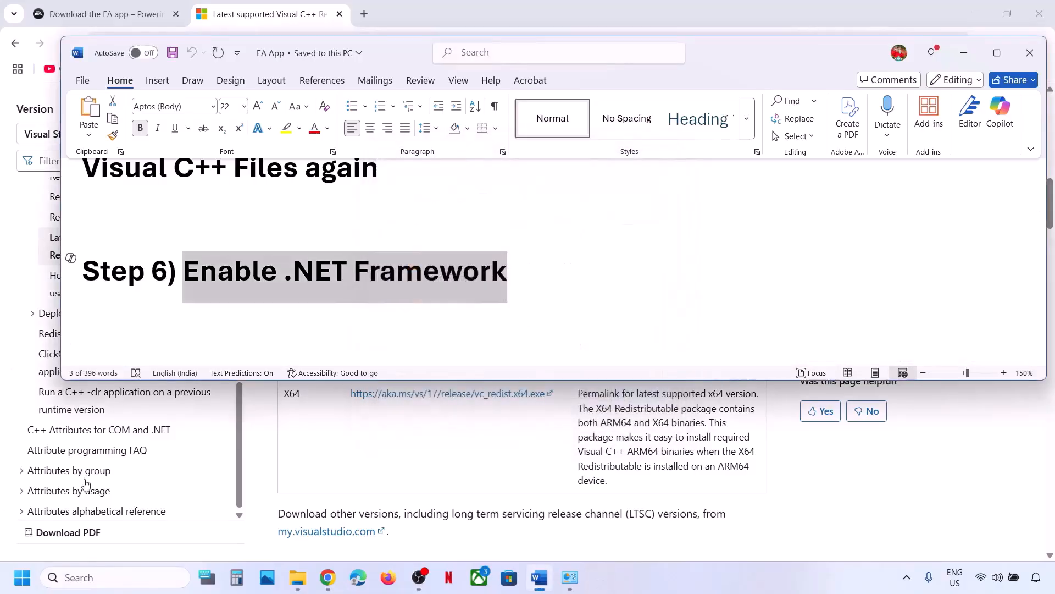
key(super)
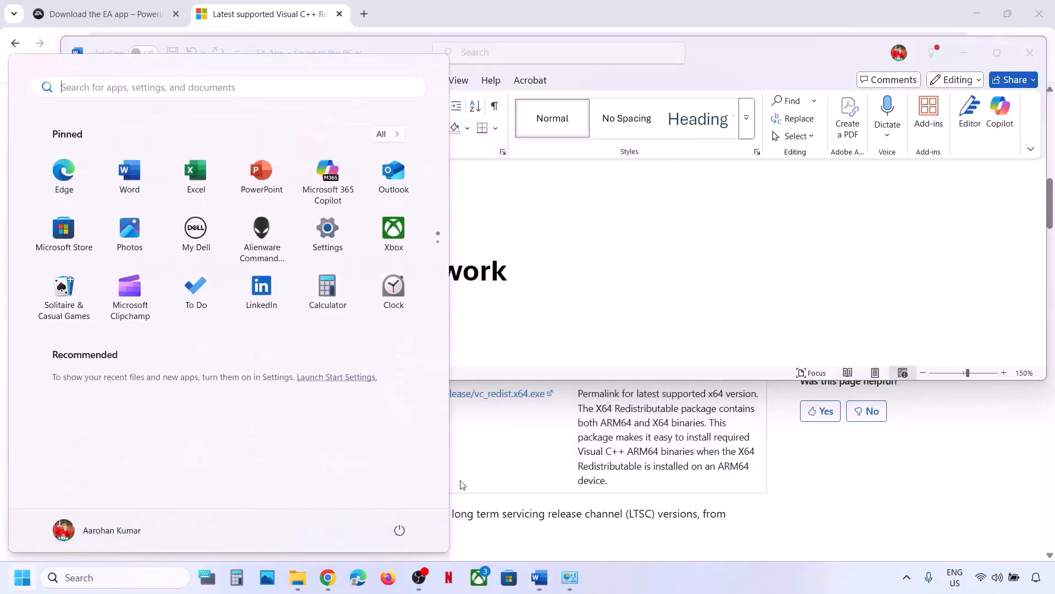
Dismiss the power menu and maximize Word to review the Step 7 folder path.
click(400, 530)
click(603, 273)
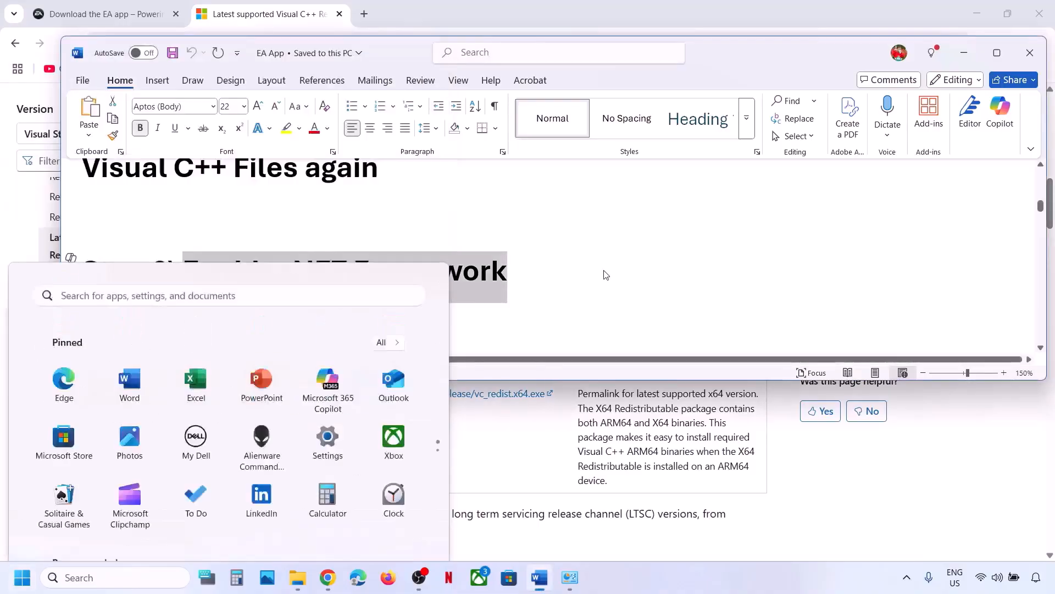
scroll(476, 290, down, 3)
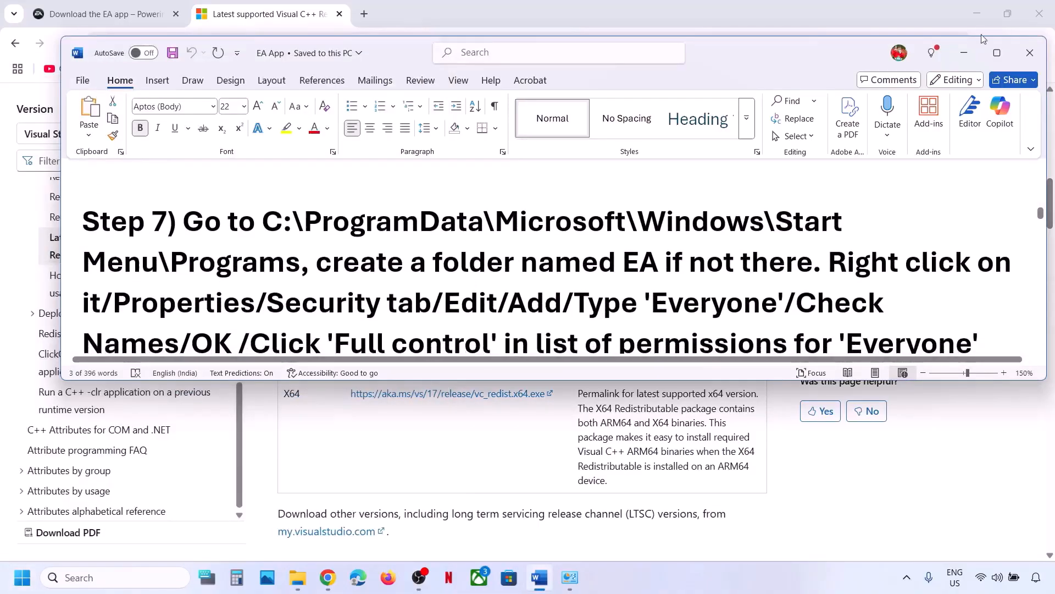
click(999, 51)
scroll(275, 252, up, 2)
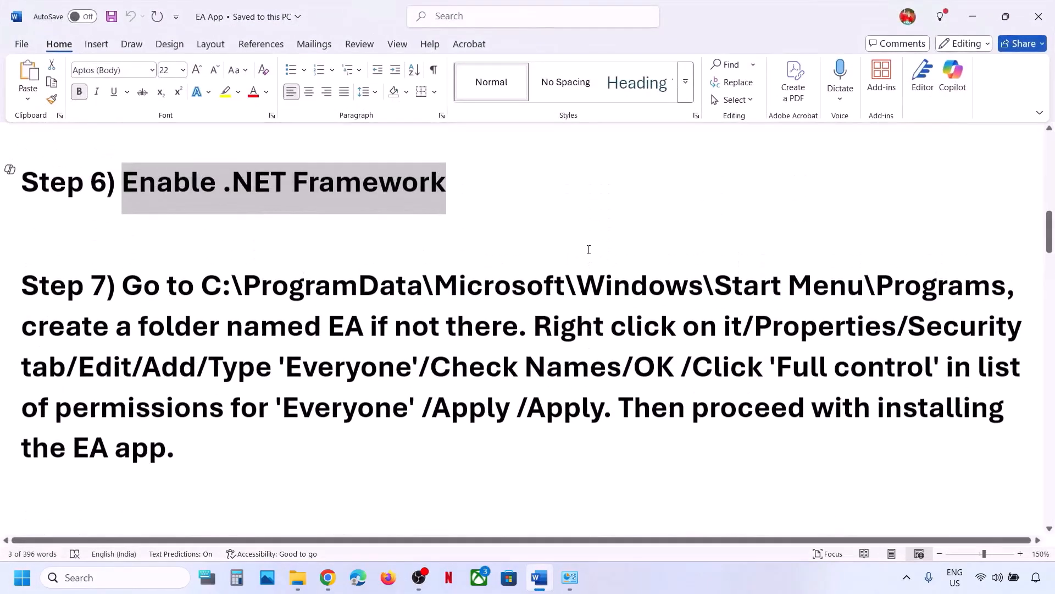
Open the OS (C:) drive from This PC in File Explorer.
click(297, 577)
click(59, 349)
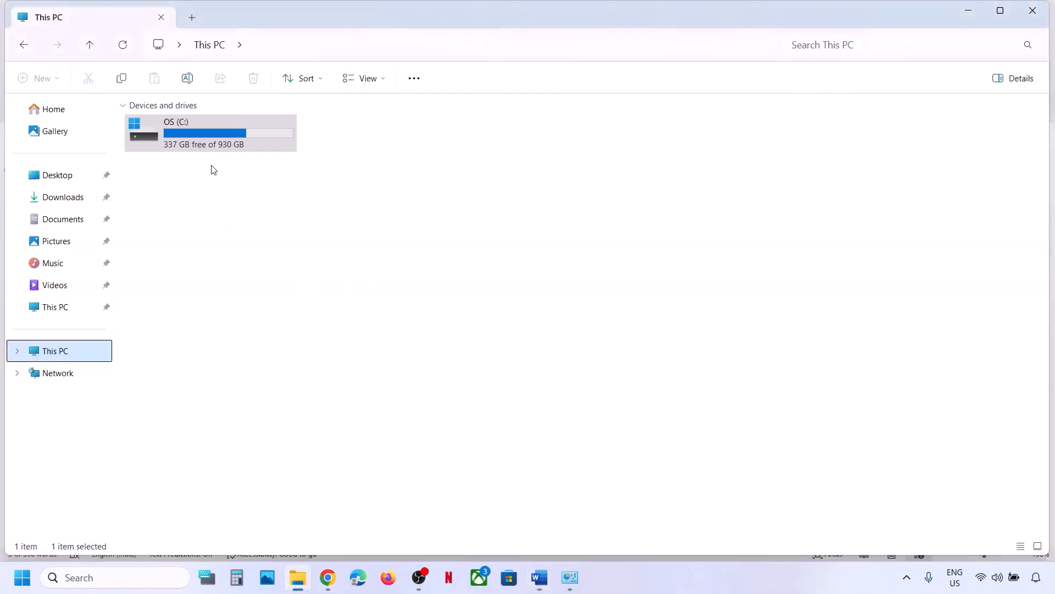
double_click(209, 143)
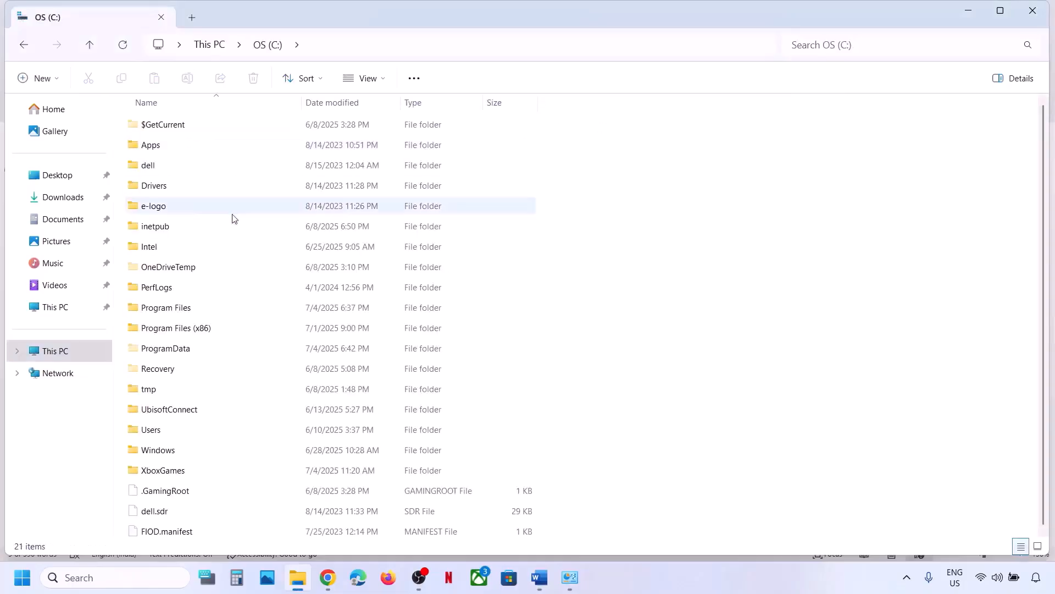
Check hidden items in the View options and open the ProgramData folder.
click(176, 358)
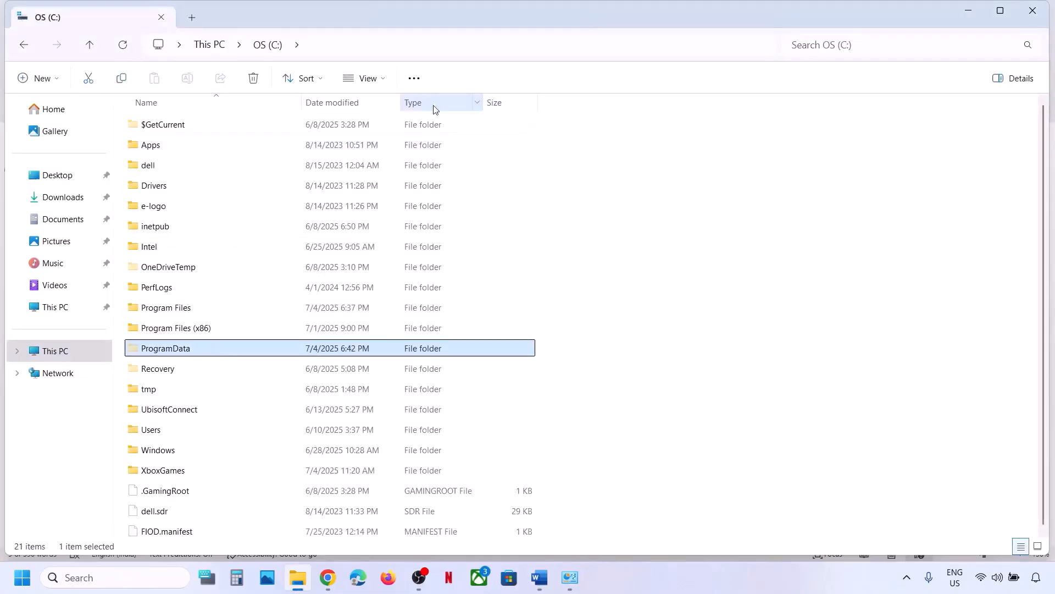
click(383, 80)
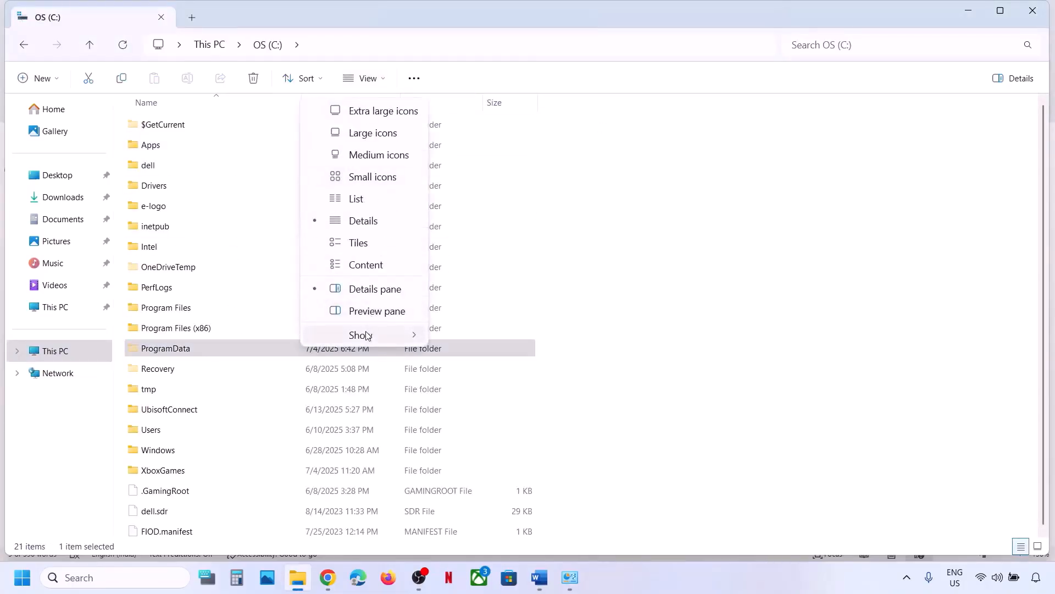
mouse_move(367, 336)
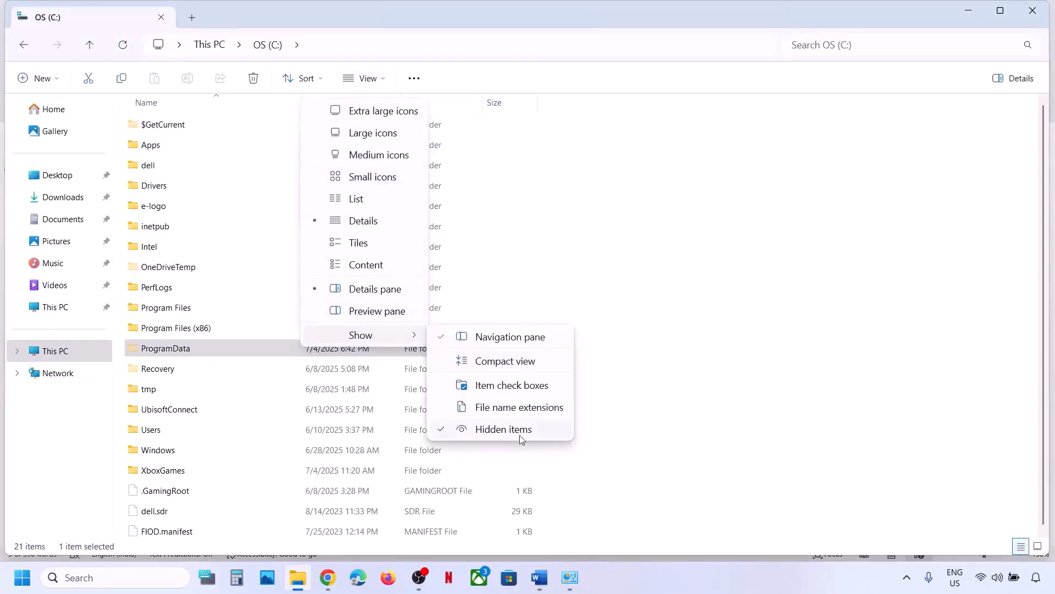
click(183, 352)
double_click(199, 353)
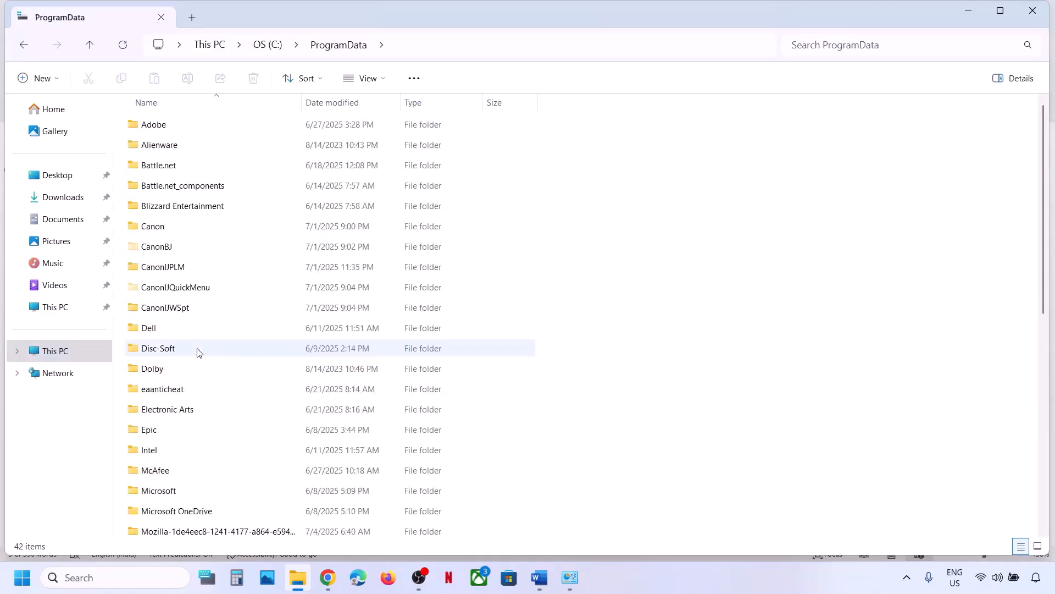
key(alt+Tab)
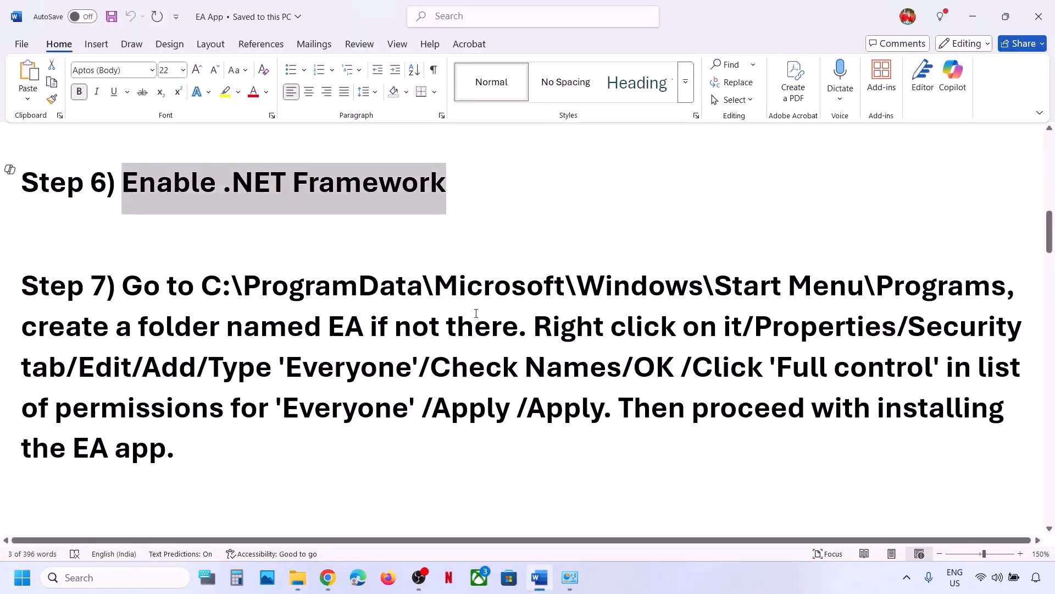
key(alt+Tab)
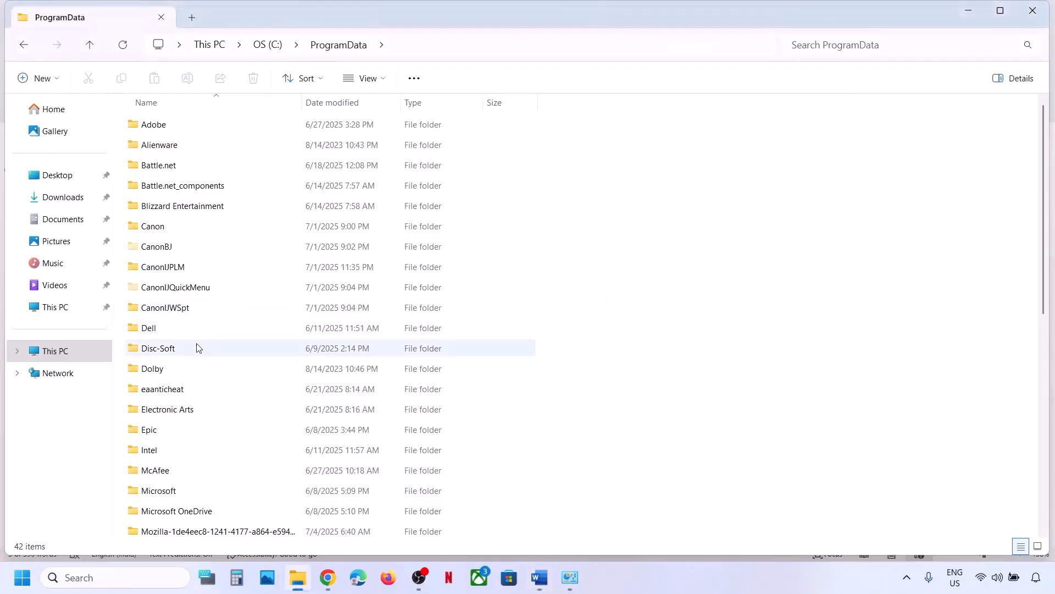
Navigate through Microsoft, Windows and Start Menu into the Programs folder.
click(163, 490)
double_click(163, 490)
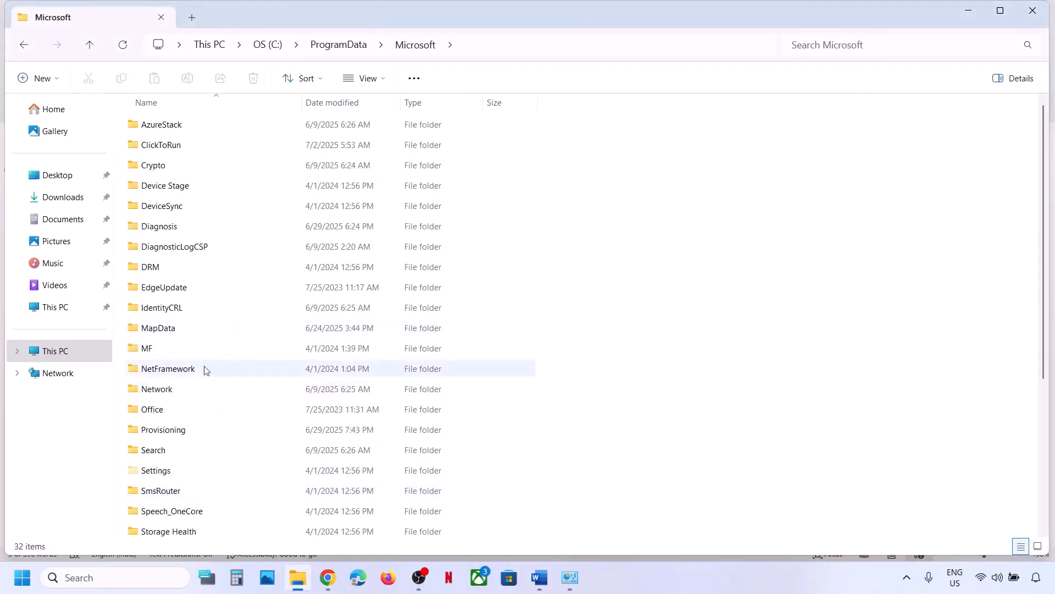
scroll(199, 388, down, 5)
double_click(168, 388)
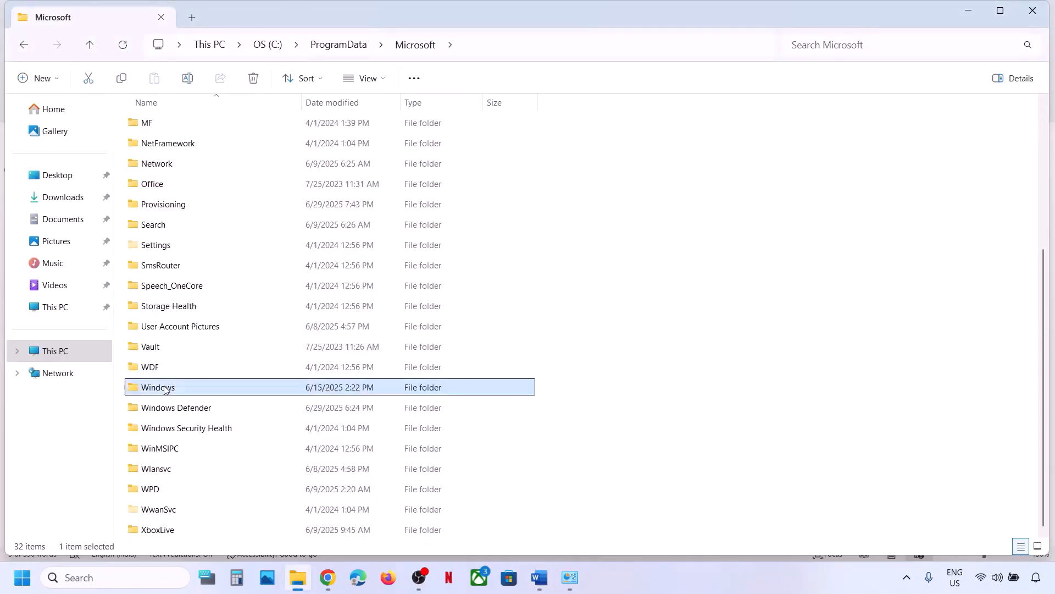
double_click(171, 473)
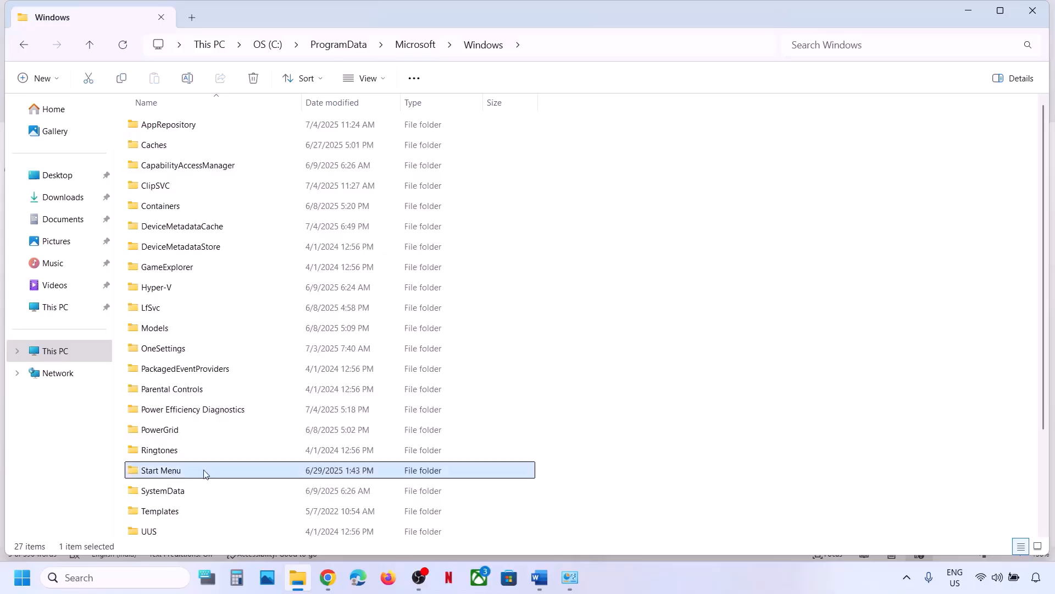
double_click(165, 132)
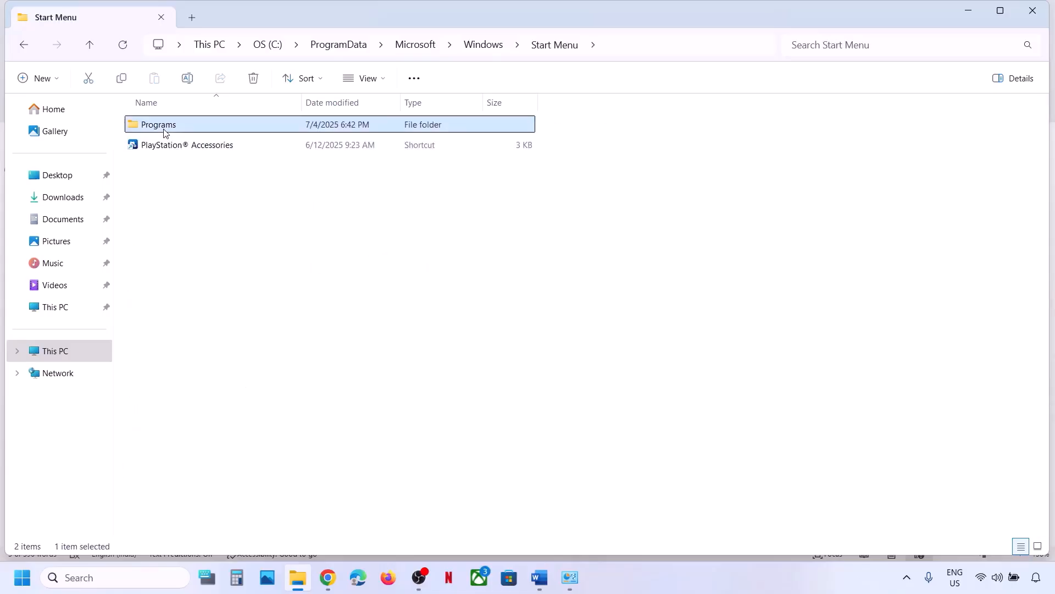
Check the Word instruction, then look for an EA folder in Programs, finding none.
key(alt+Tab)
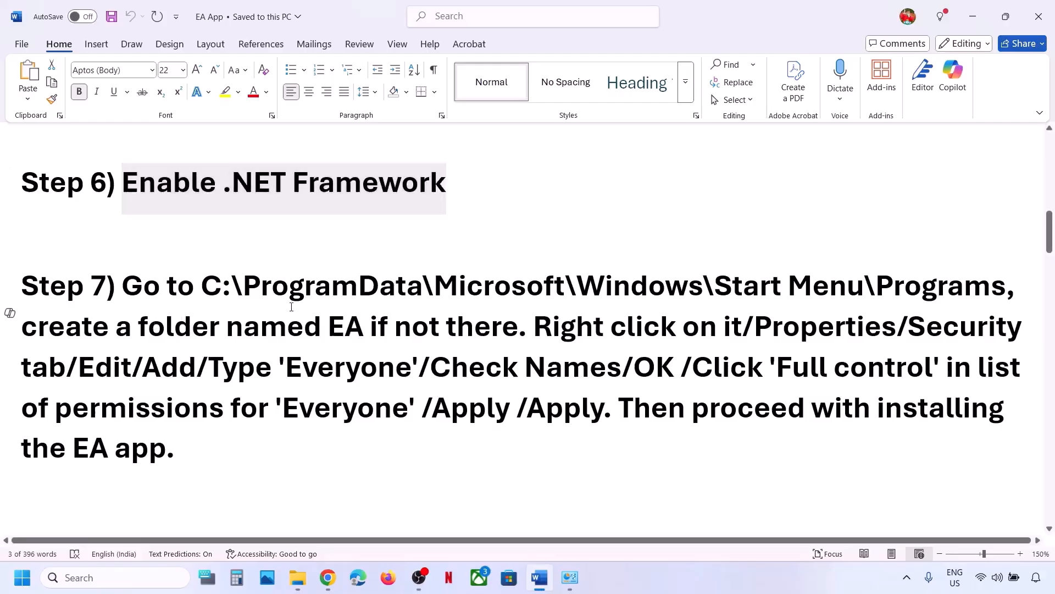
drag(139, 326, 517, 327)
key(alt+Tab)
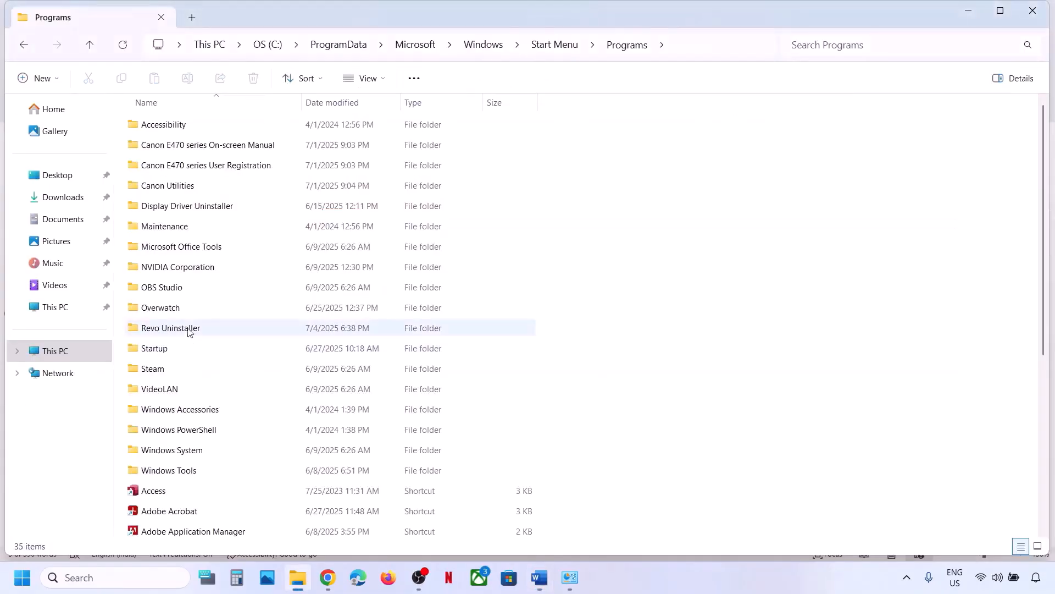
click(168, 269)
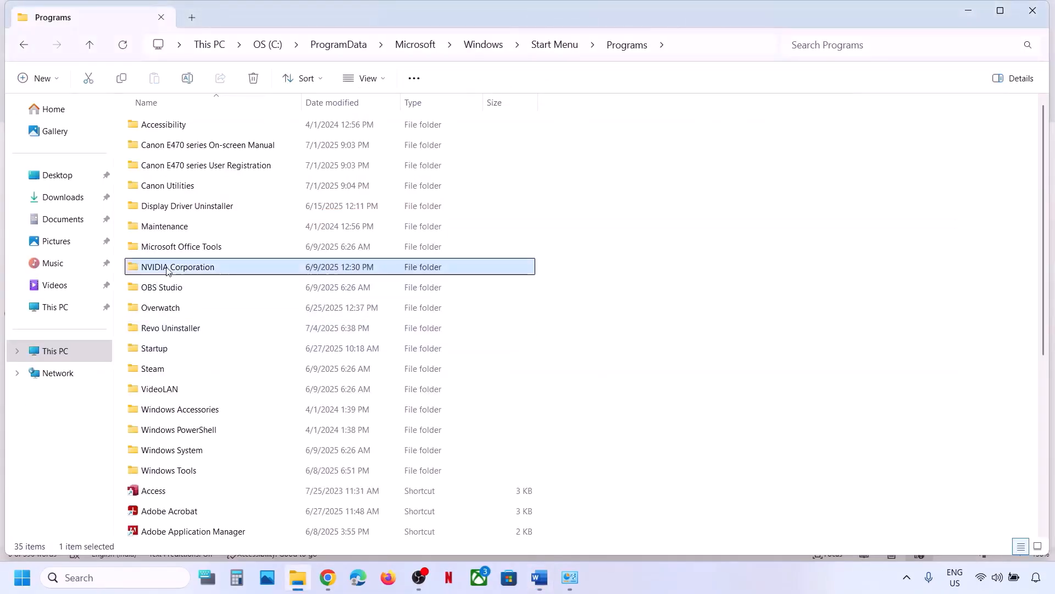
key(e)
key(e)
key(e)
key(e)
key(e)
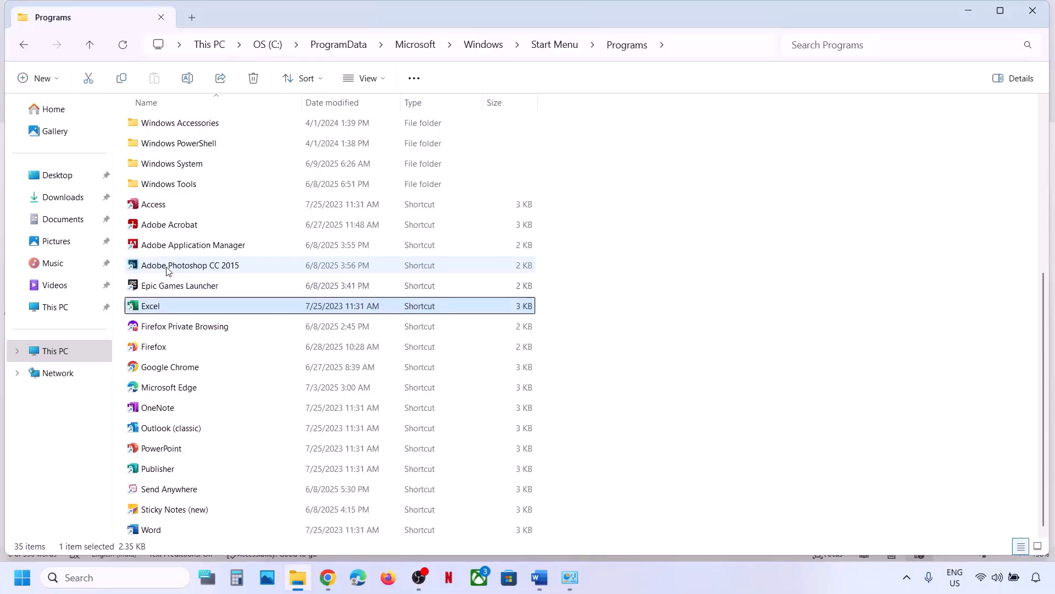
scroll(167, 269, up, 5)
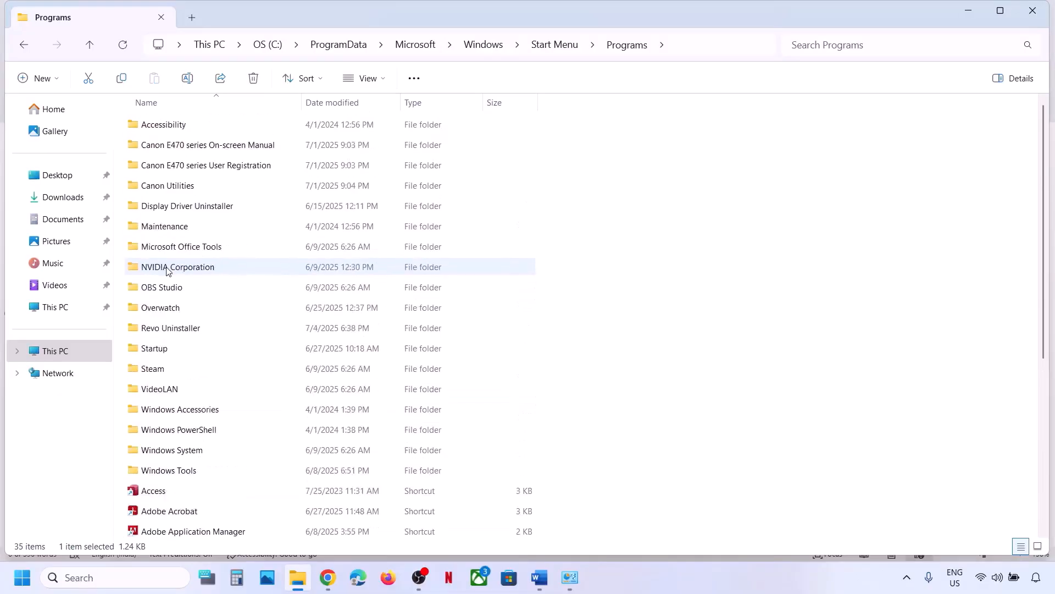
Create a new folder named EA in Start Menu\Programs, approving the administrator access prompt.
right_click(724, 243)
mouse_move(760, 258)
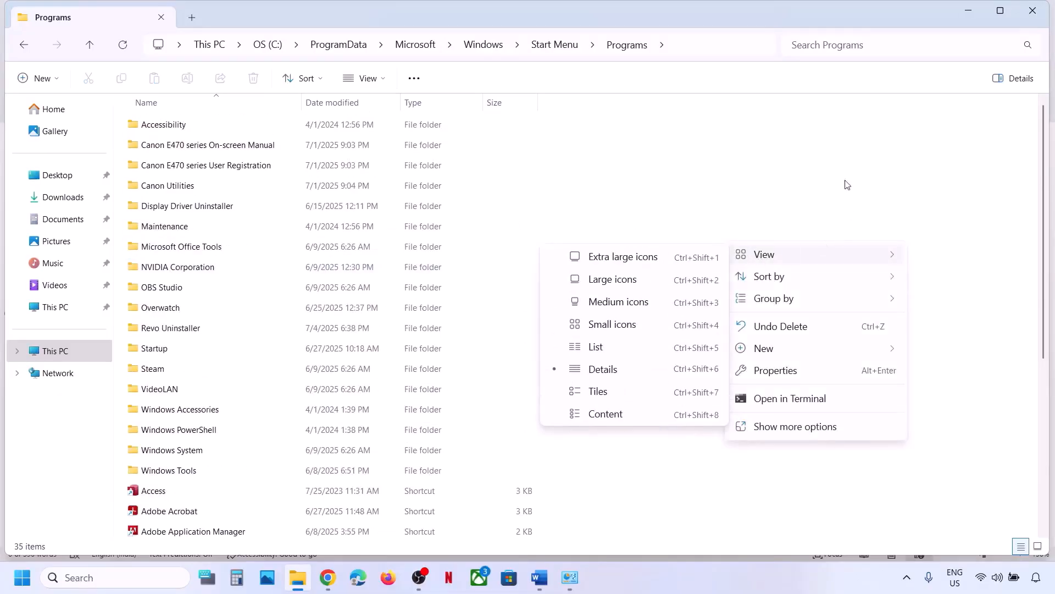
right_click(808, 173)
mouse_move(857, 279)
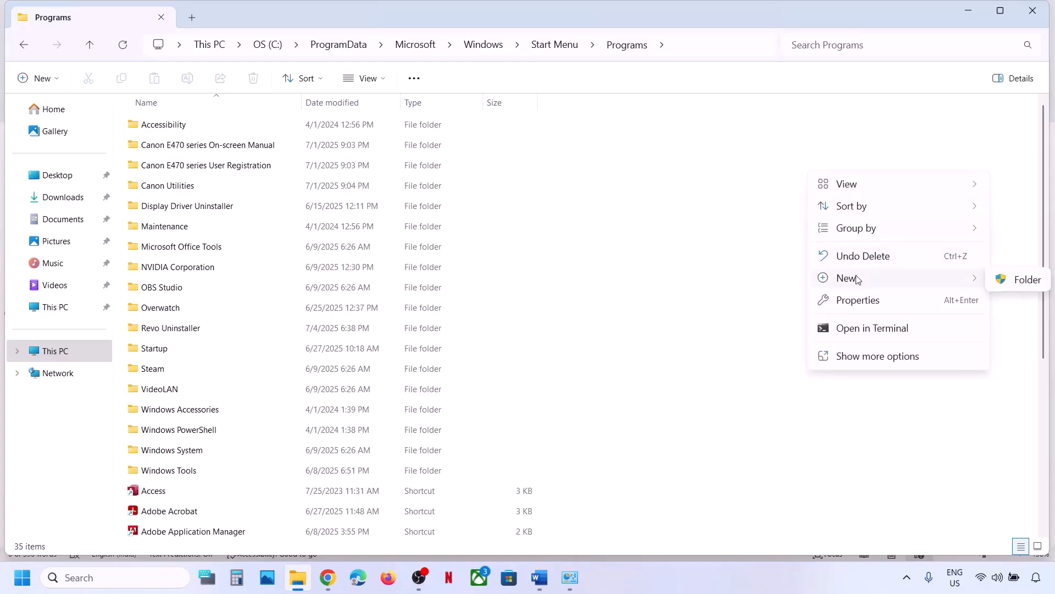
click(1010, 282)
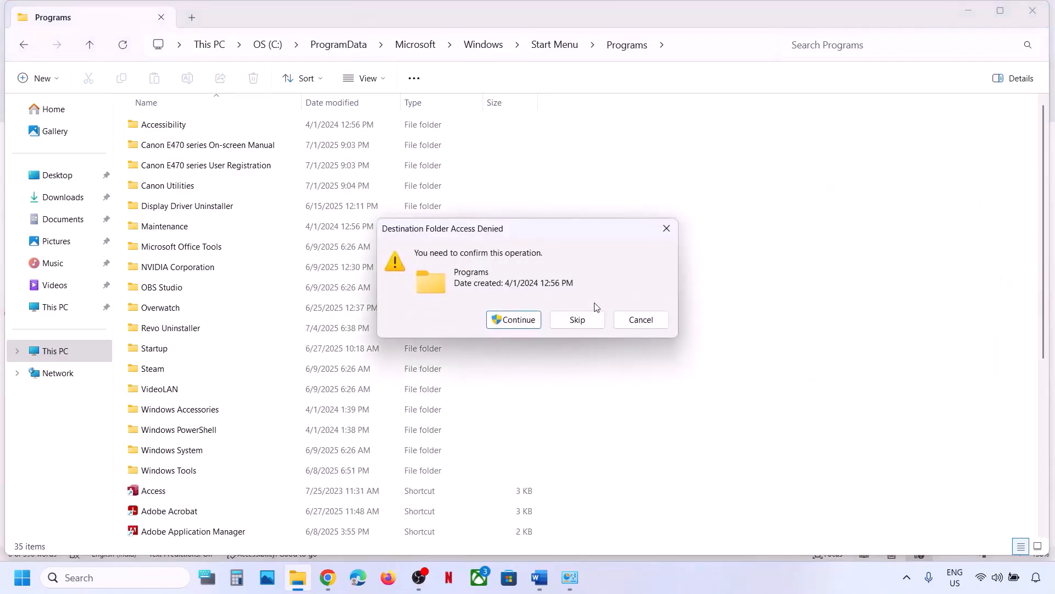
click(514, 315)
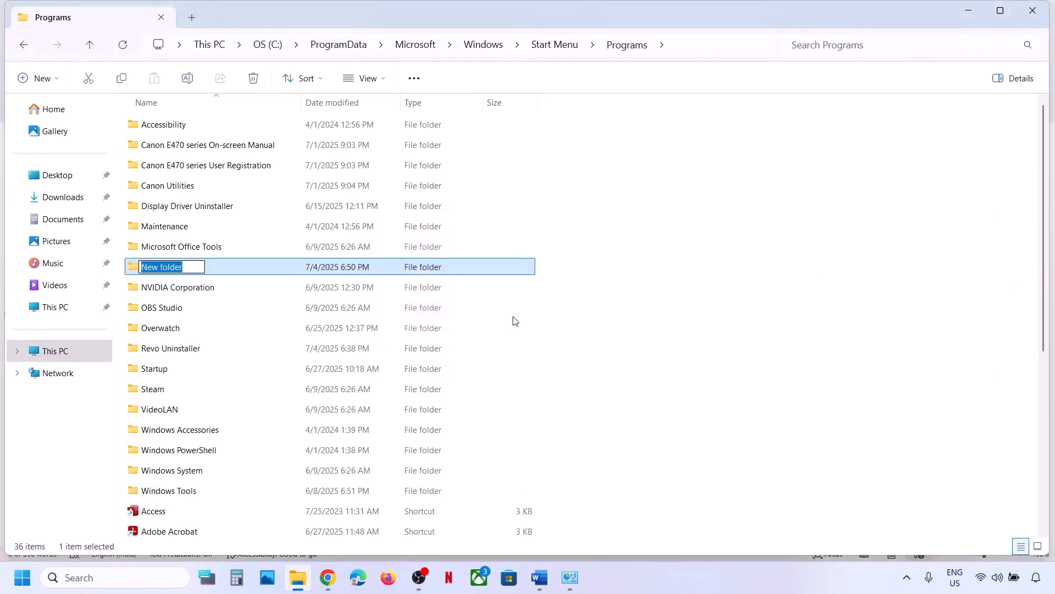
text(EA)
click(591, 325)
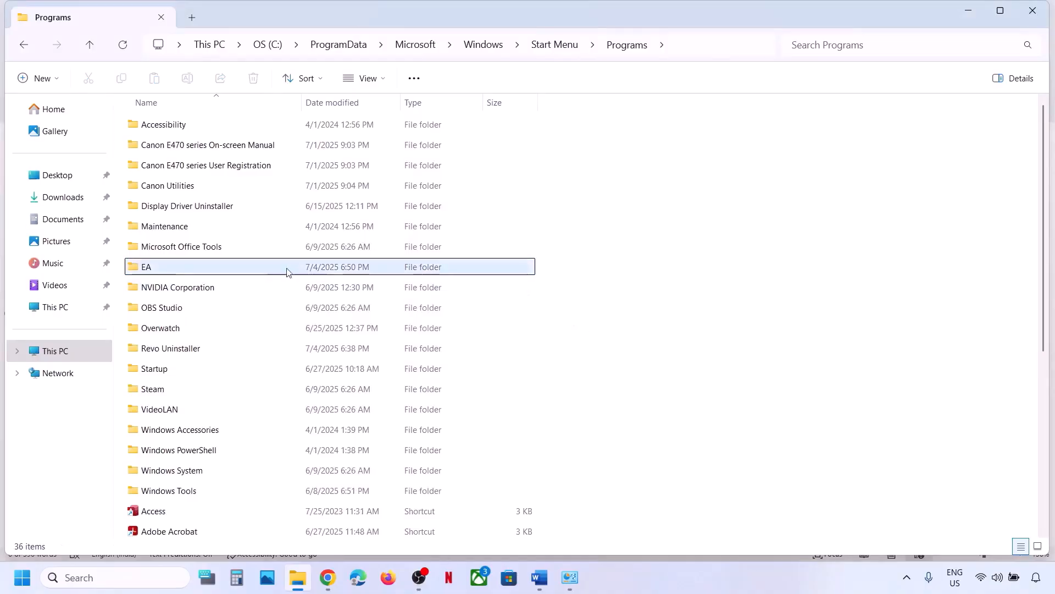
click(233, 272)
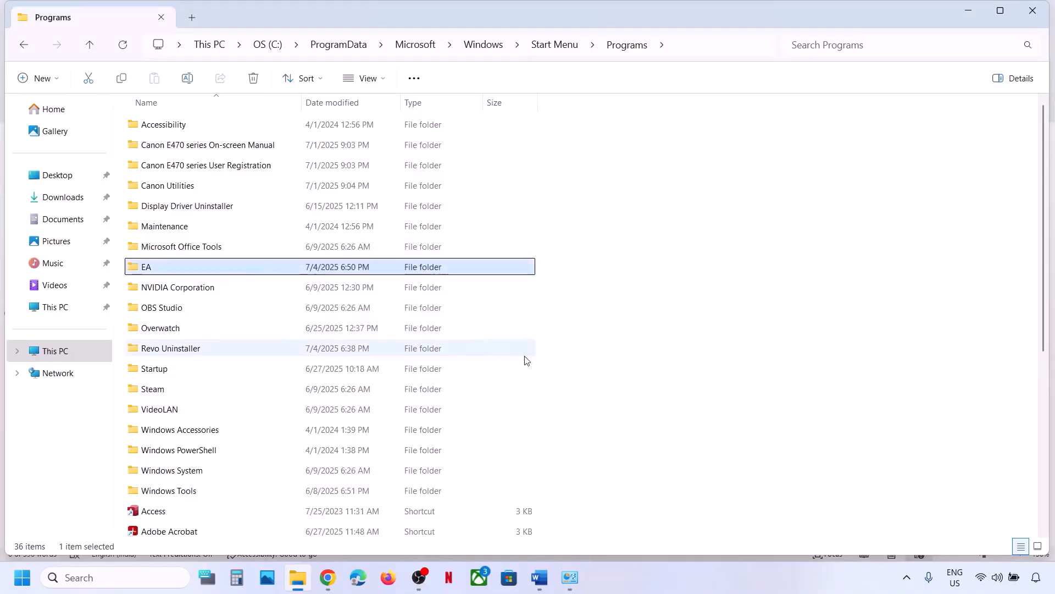
click(547, 588)
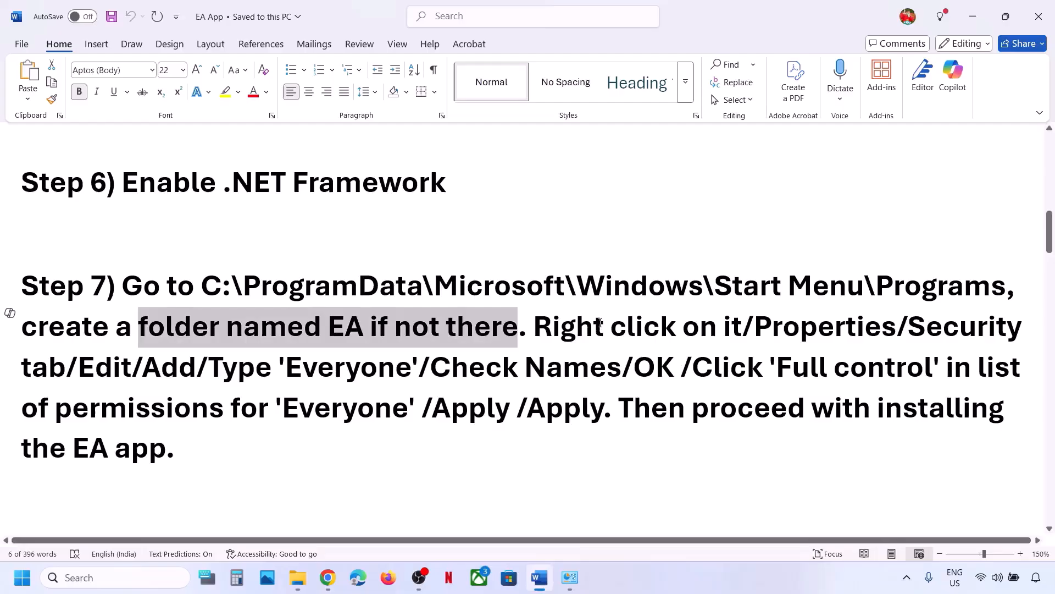
click(298, 577)
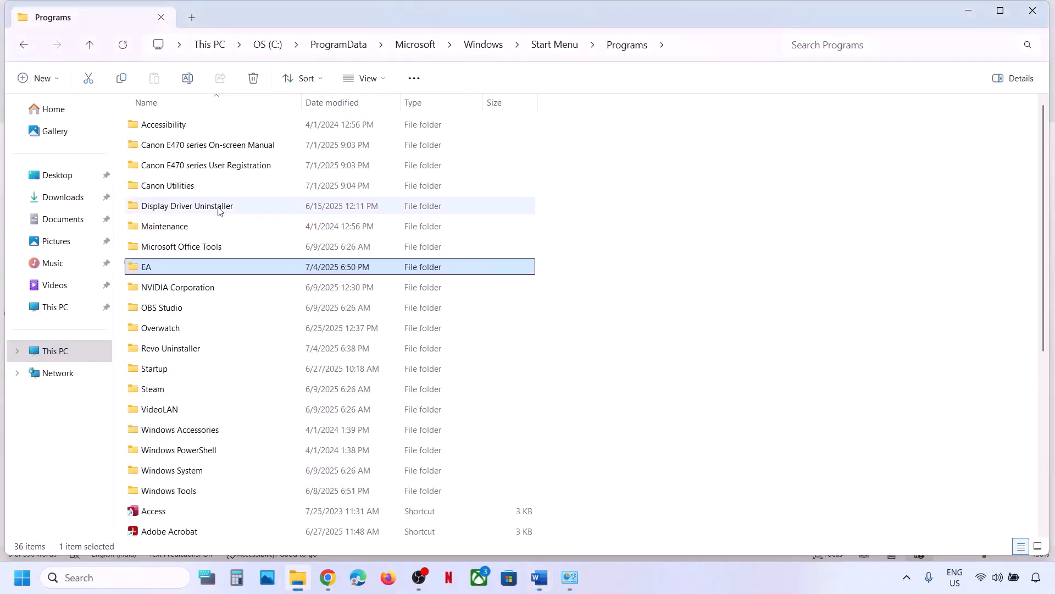
Add the Everyone group to the EA folder's security permissions.
right_click(158, 269)
click(208, 413)
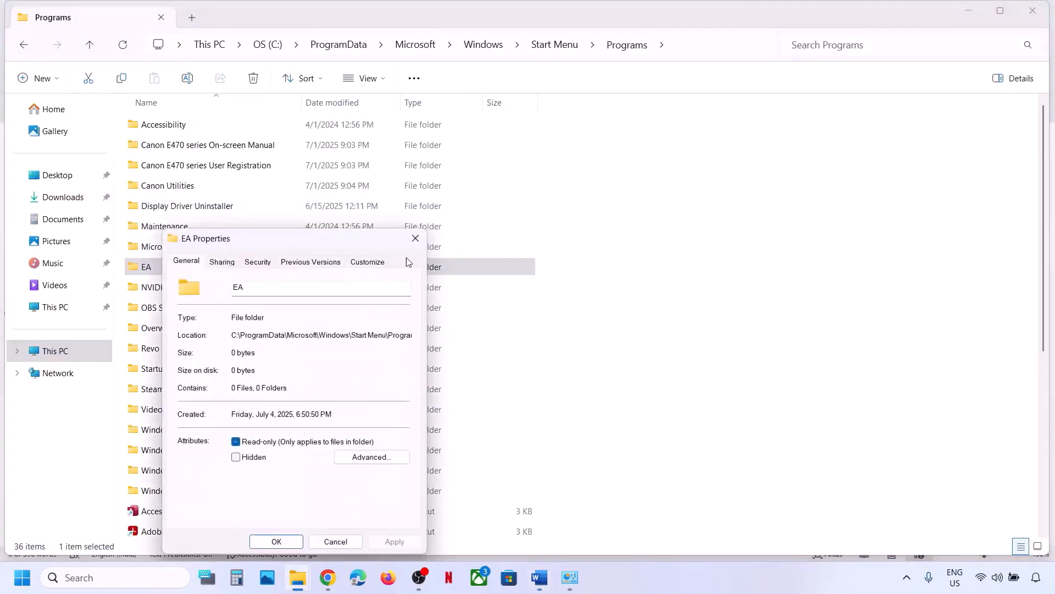
drag(328, 250, 499, 141)
click(434, 155)
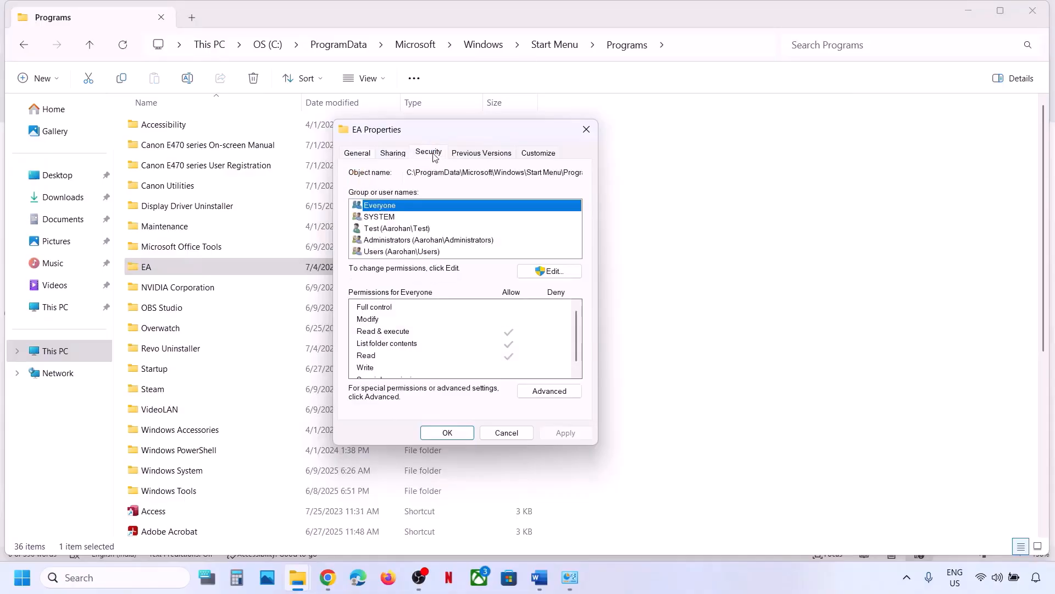
click(555, 272)
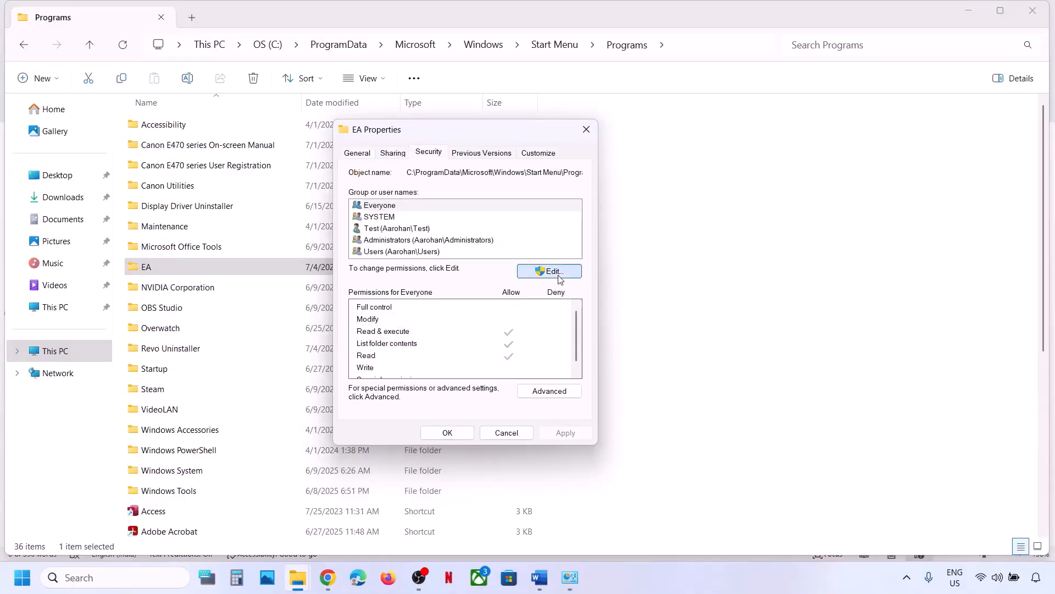
click(517, 335)
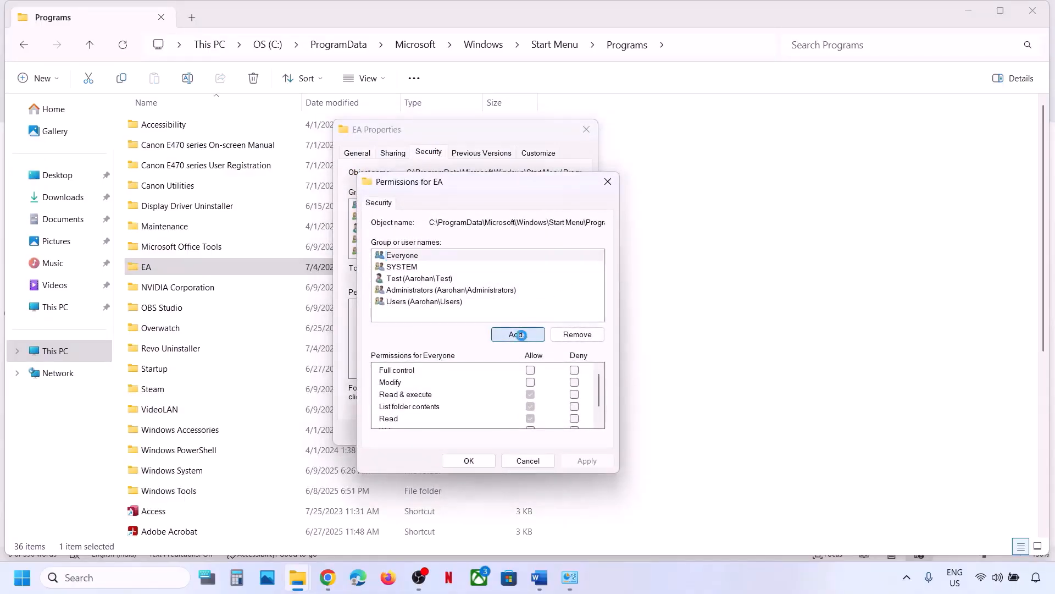
text(everyone)
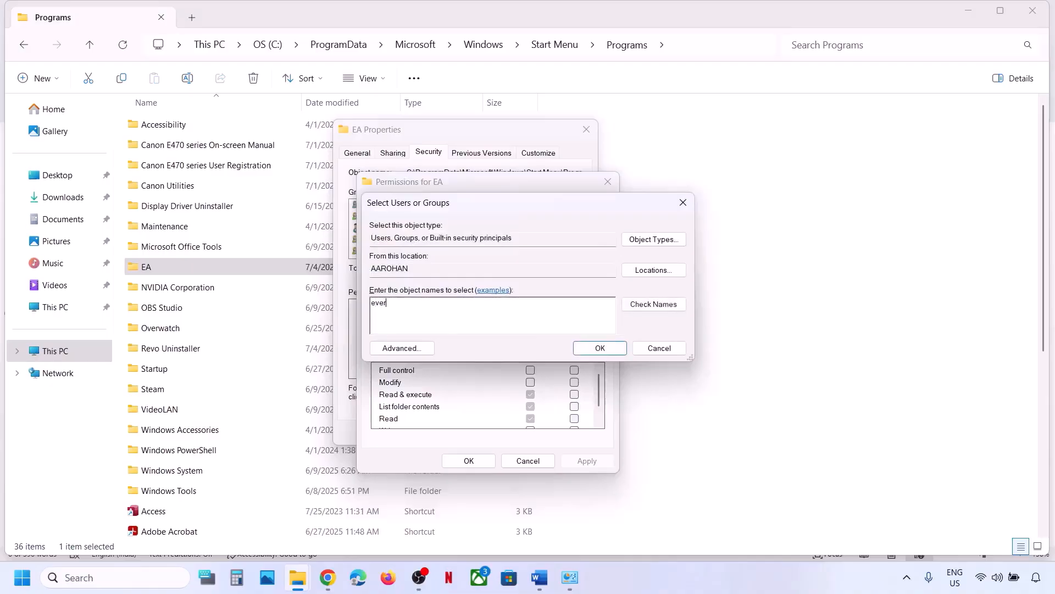
click(656, 308)
click(599, 347)
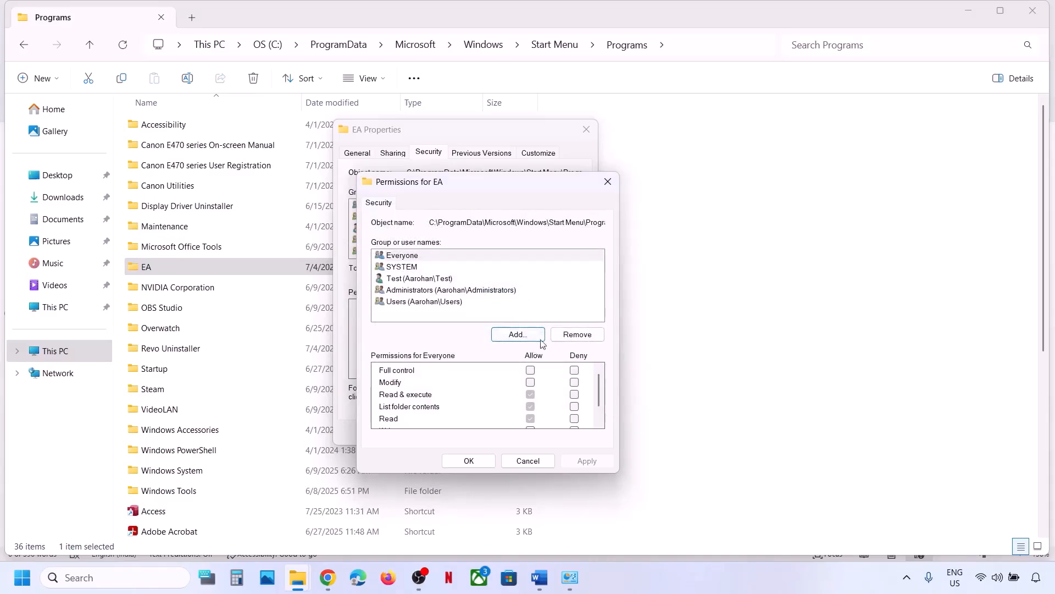
Grant Everyone Full control, apply and verify it, then close EA Properties.
click(415, 255)
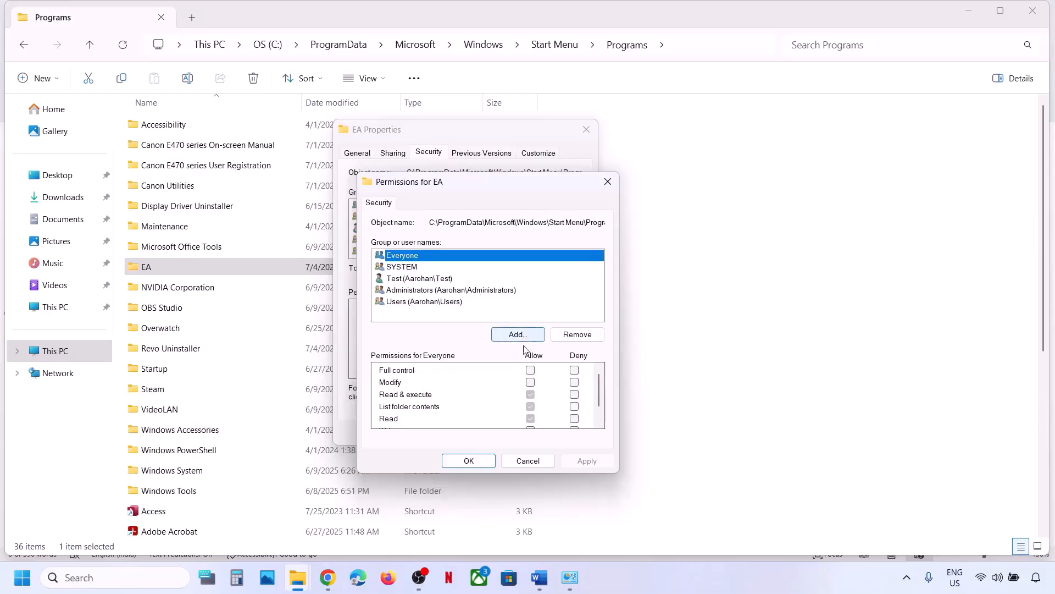
click(530, 370)
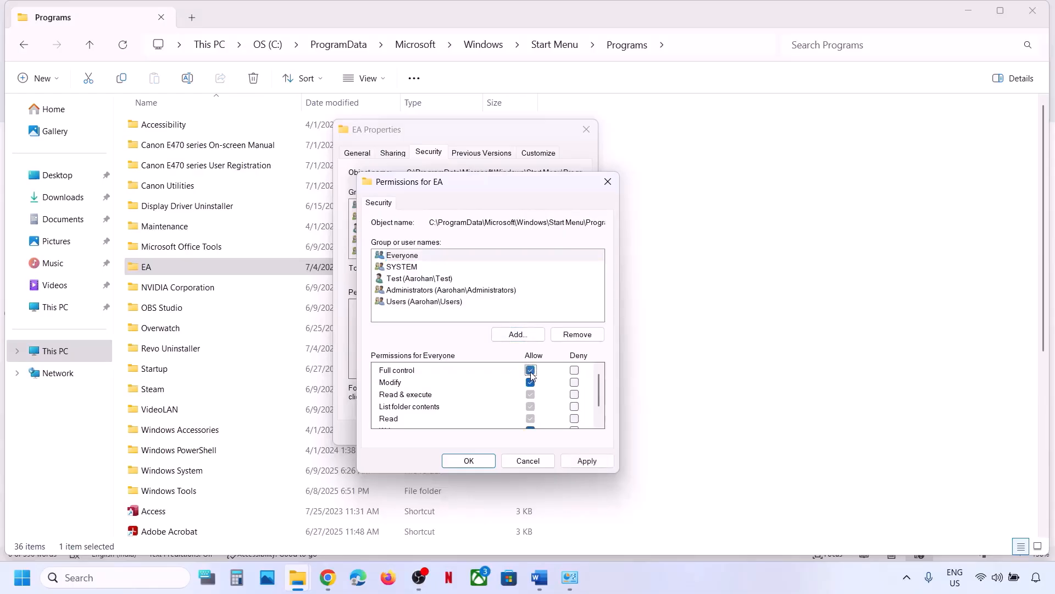
click(592, 461)
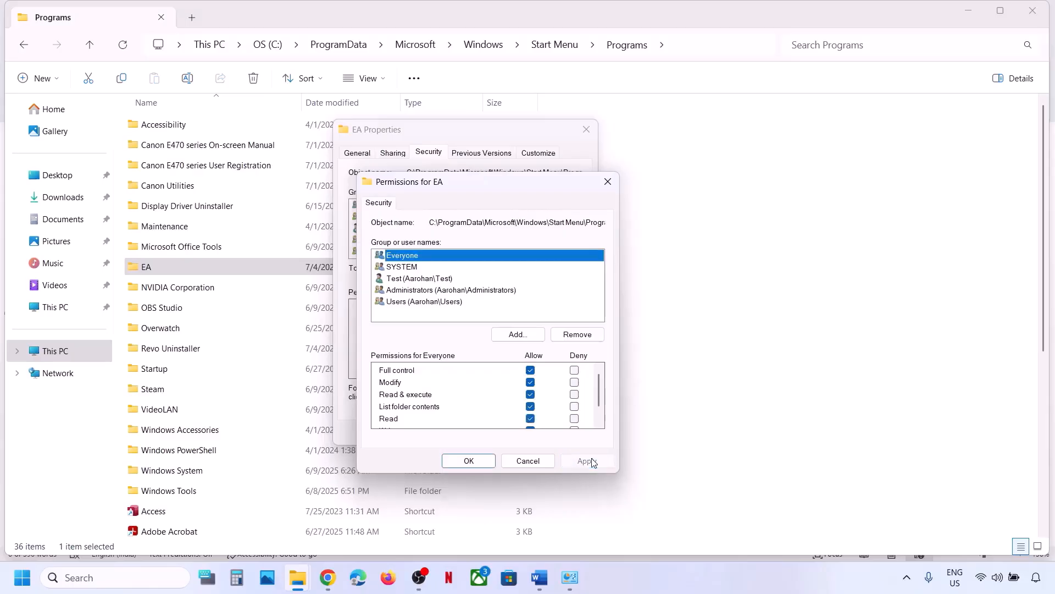
click(468, 461)
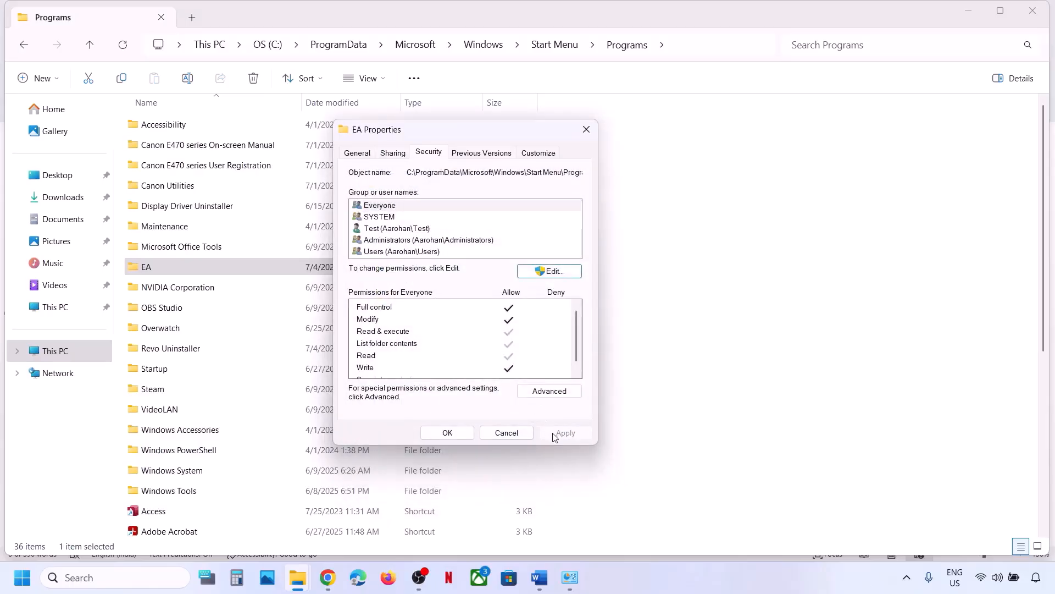
click(543, 271)
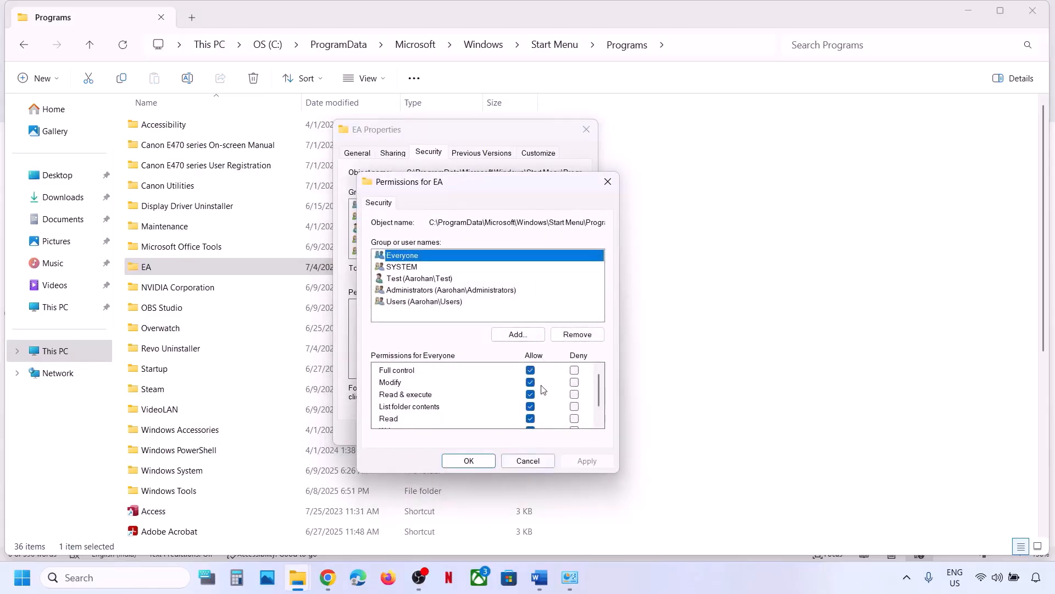
click(608, 182)
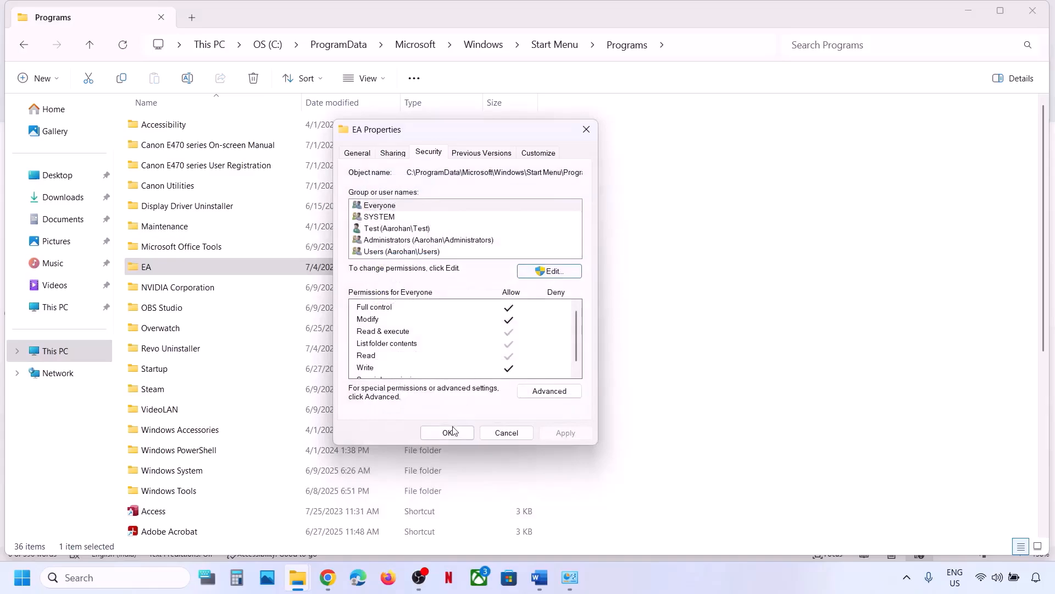
click(532, 272)
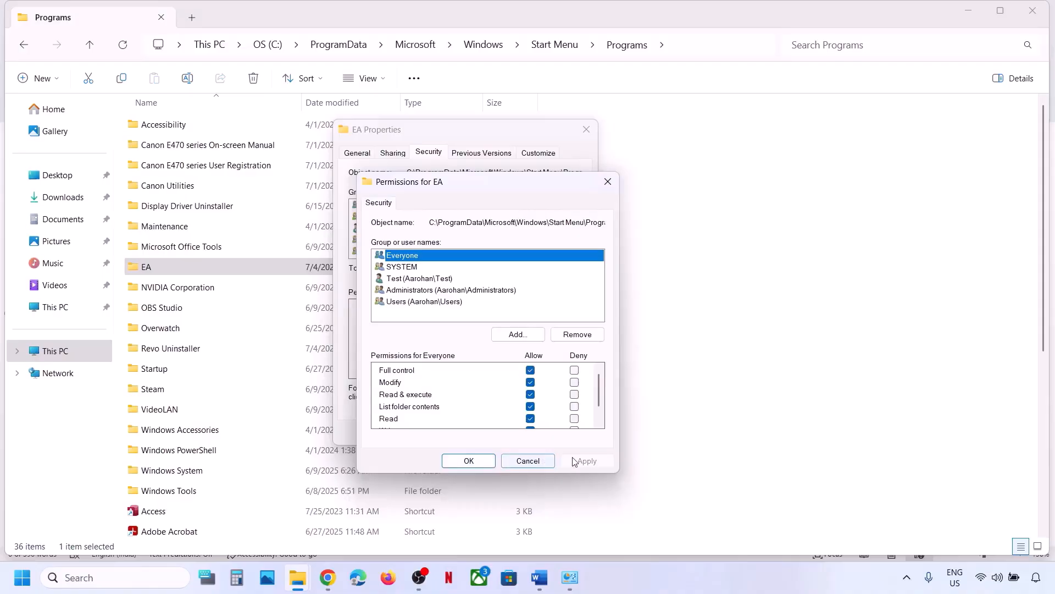
click(474, 461)
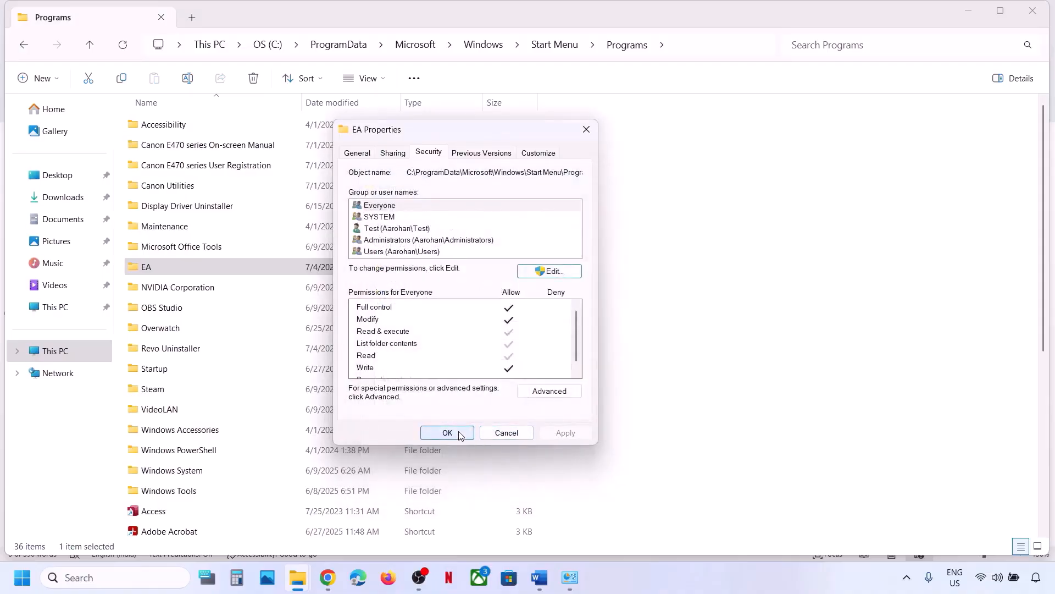
click(447, 433)
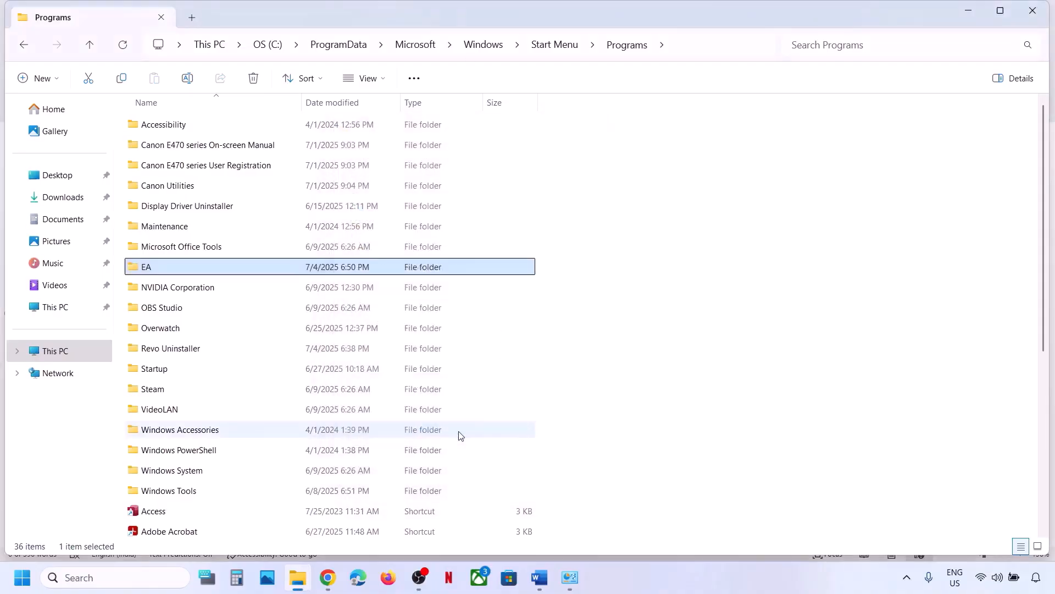
Review Step 9 on downloading the installer via another browser in Word, then return to Chrome.
click(539, 576)
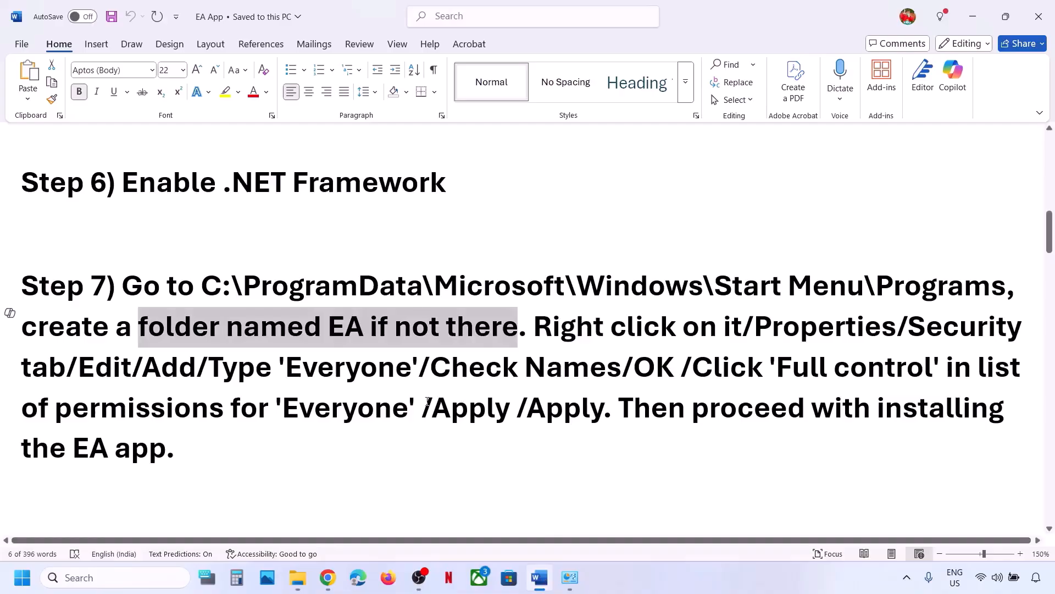
scroll(356, 418, down, 4)
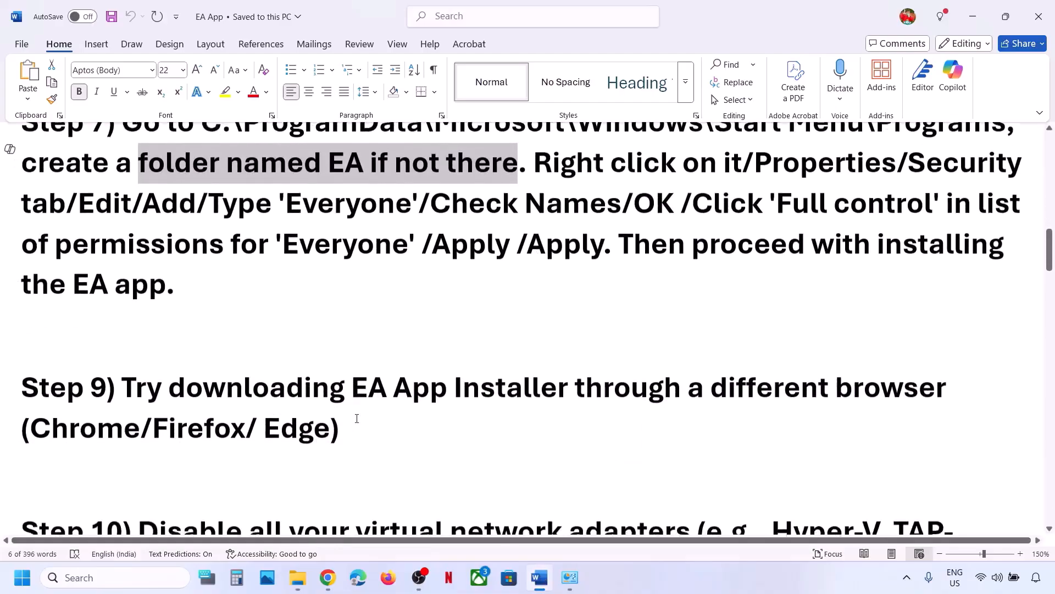
scroll(180, 378, up, 1)
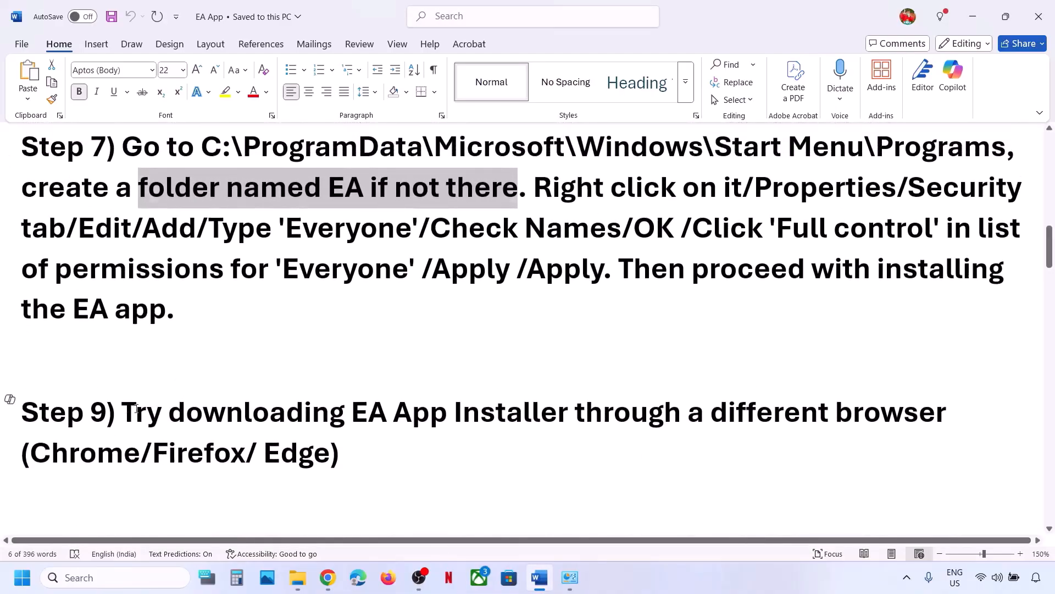
drag(122, 412, 463, 420)
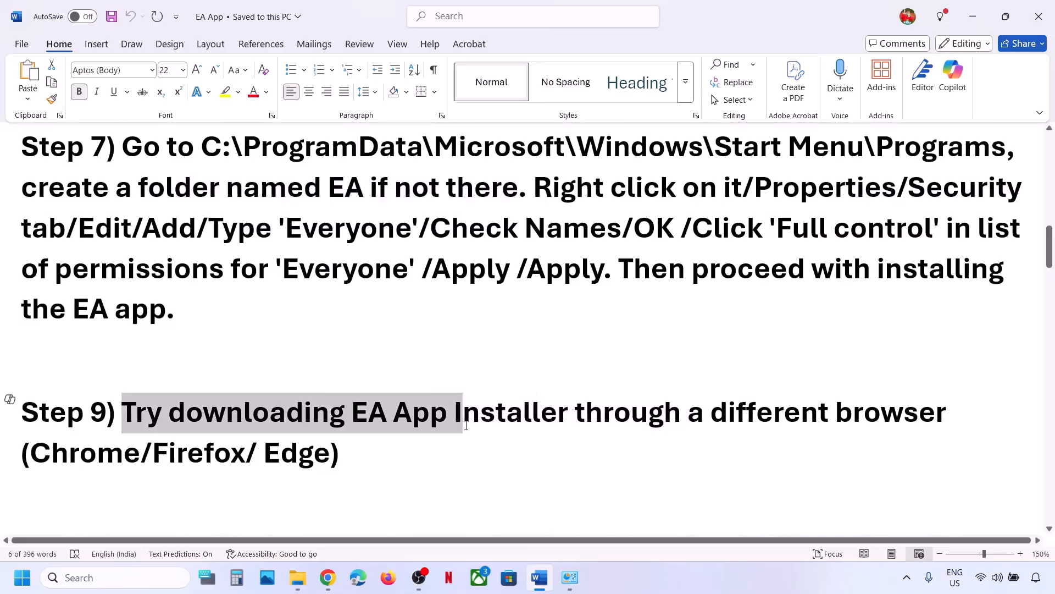
click(464, 420)
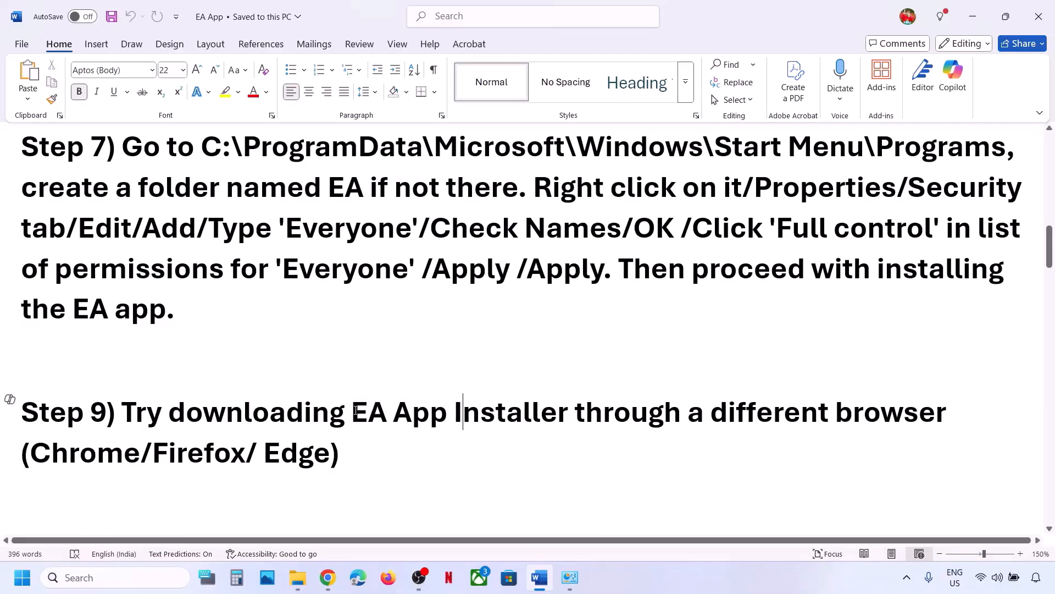
click(337, 580)
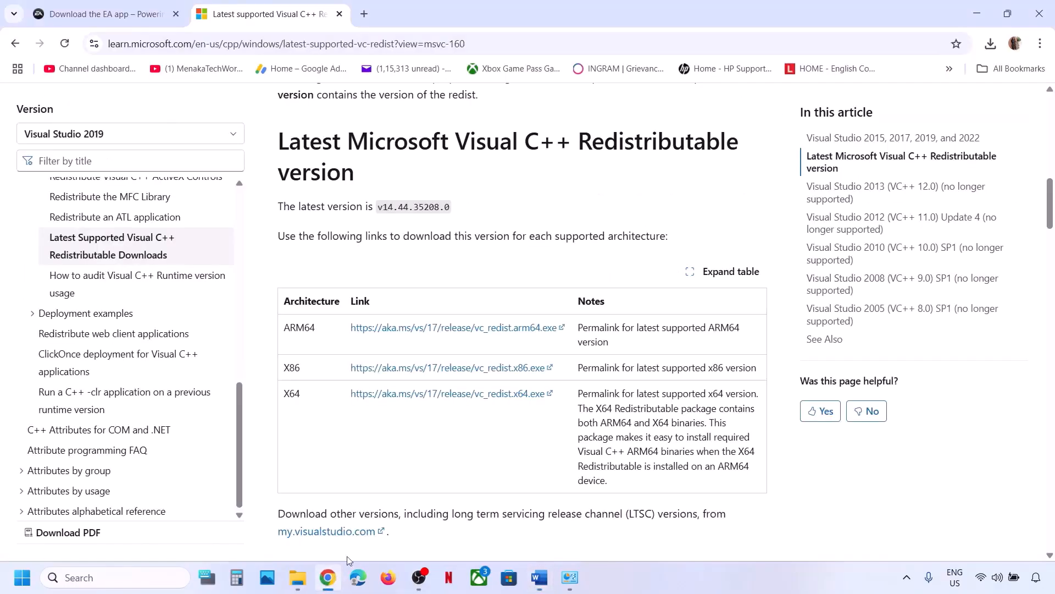
Show the Download the EA app tab and its address in Chrome, then go back to Word.
click(109, 14)
click(330, 37)
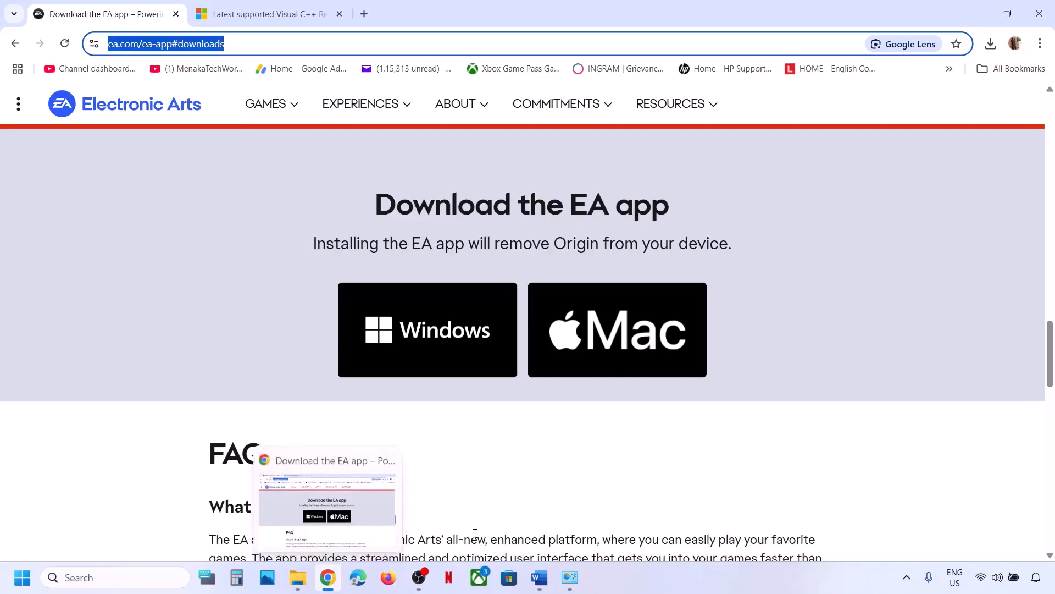
click(540, 577)
Highlight Step 10 on disabling virtual network adapters and start a Windows search for Control Panel.
scroll(260, 301, down, 2)
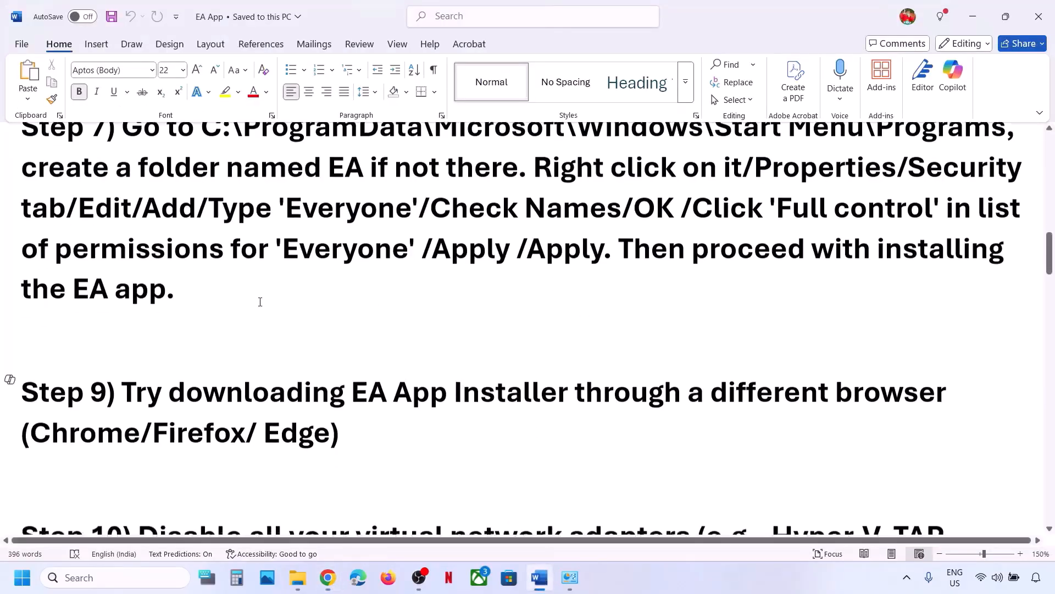
drag(146, 399, 643, 402)
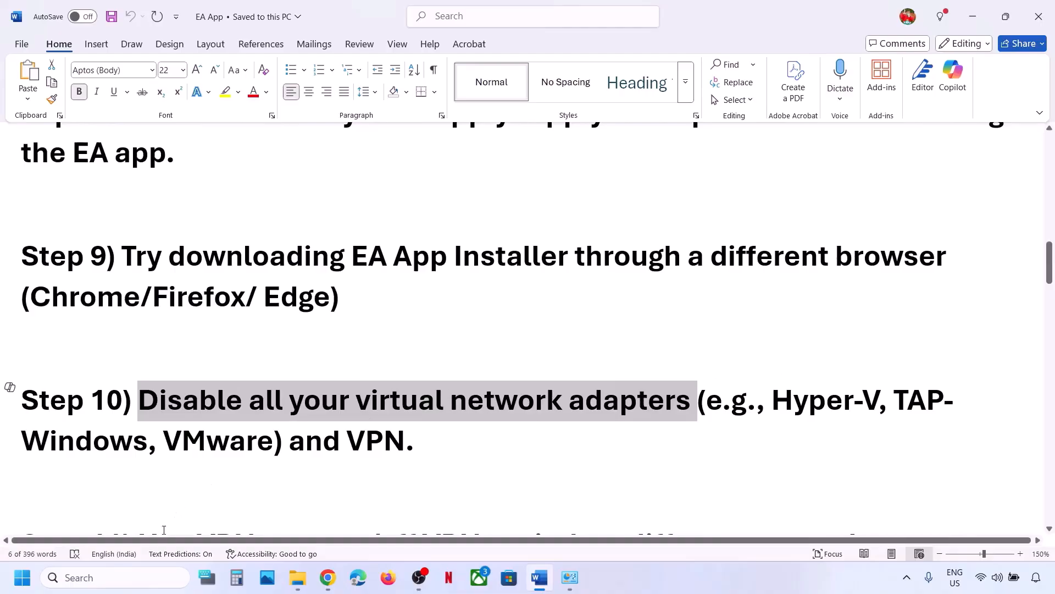
click(95, 580)
Open Network and Sharing Center via Control Panel's Network and Internet, then return to Word's Step 10.
text(control)
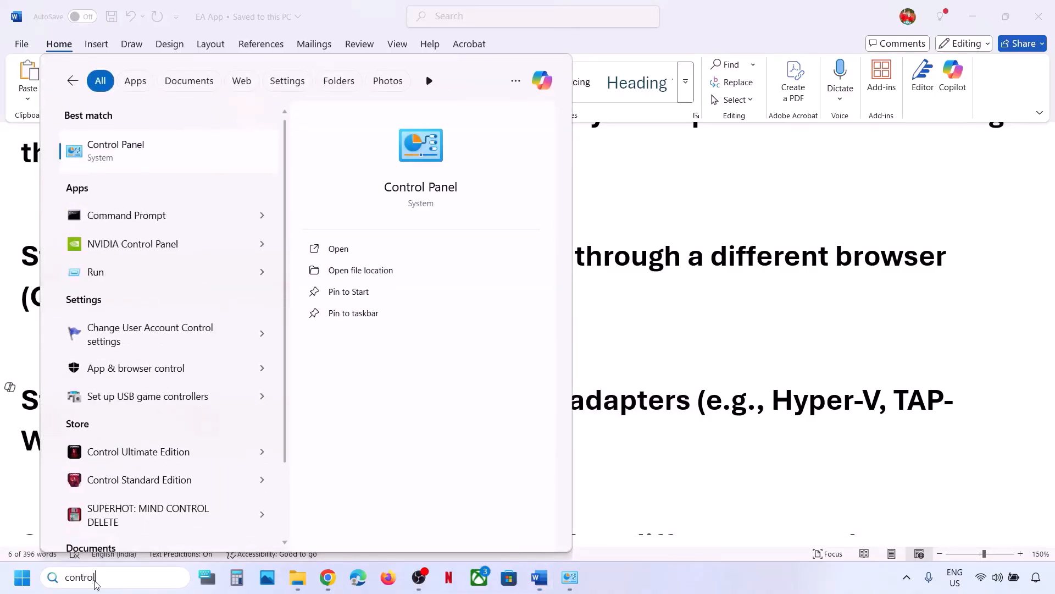
key(Return)
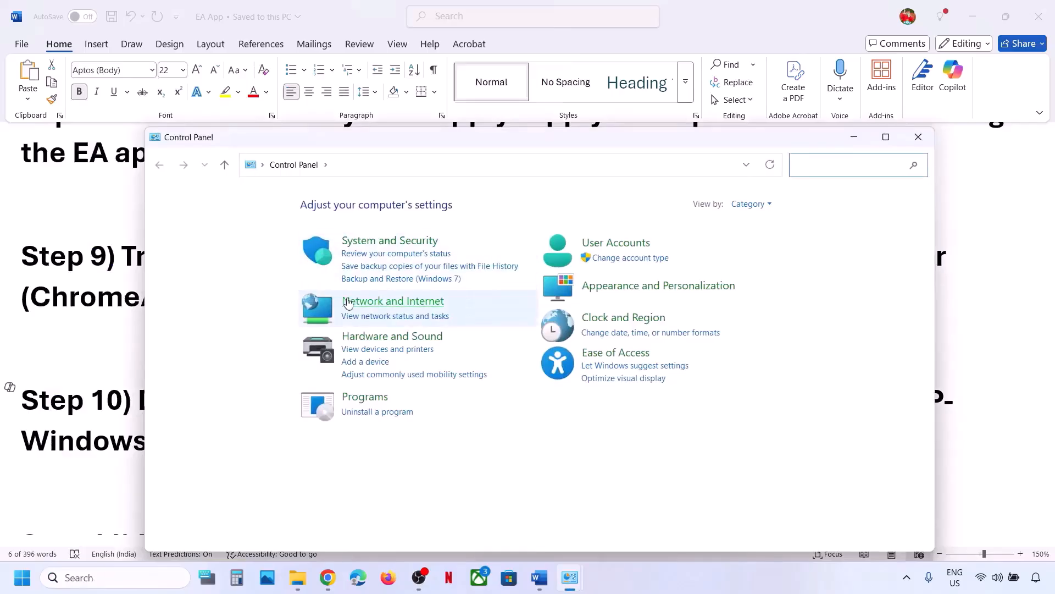
click(356, 307)
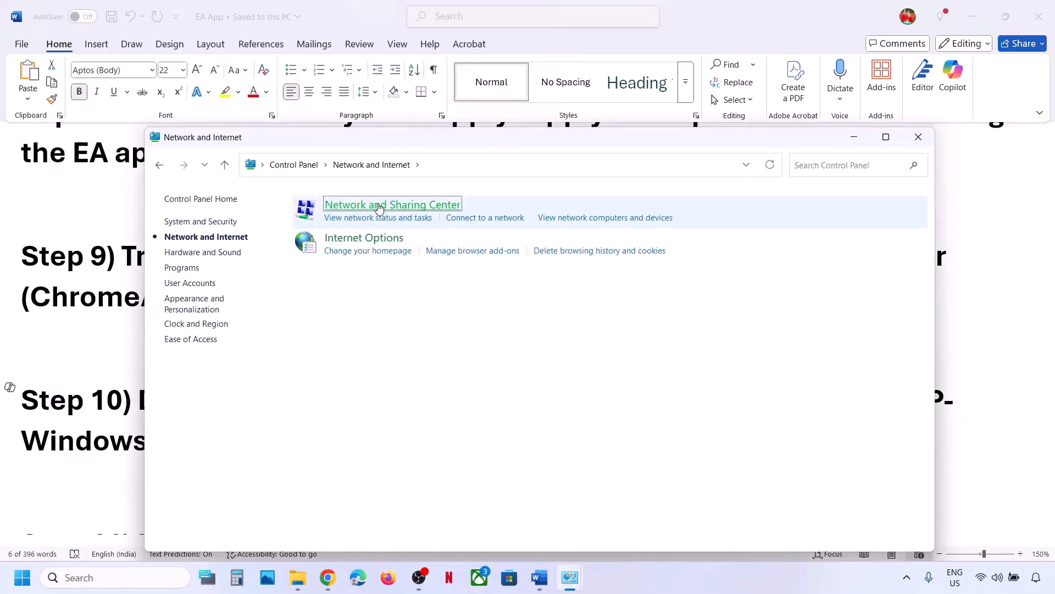
click(378, 207)
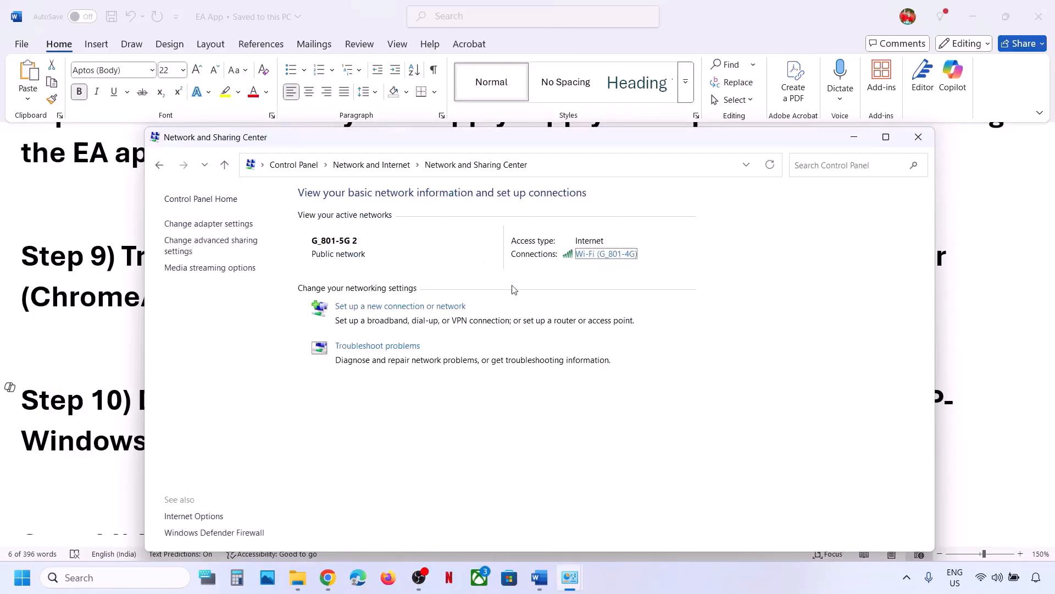
key(alt+Tab)
click(492, 254)
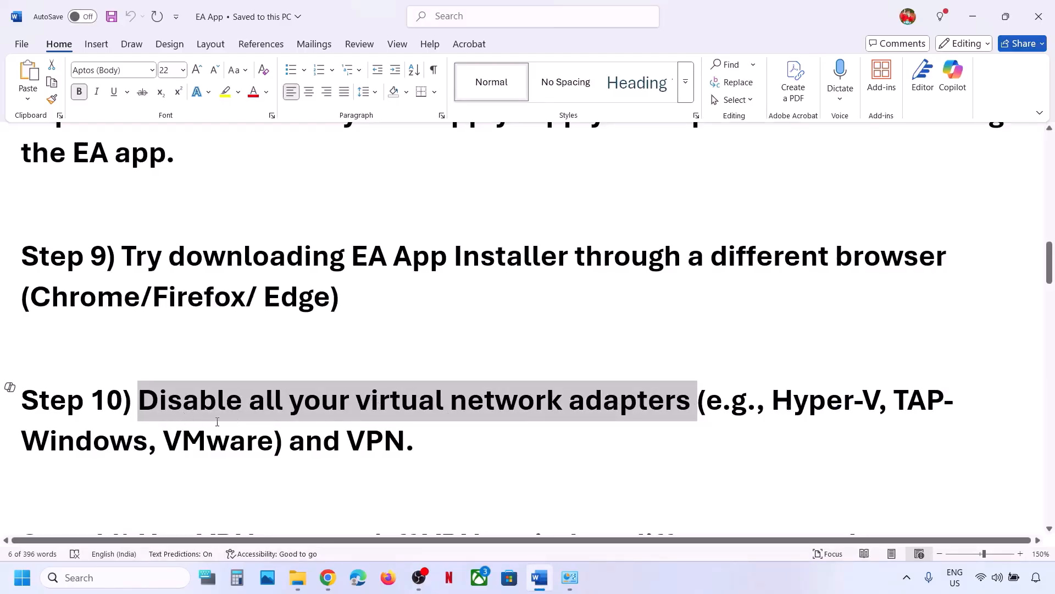
click(347, 436)
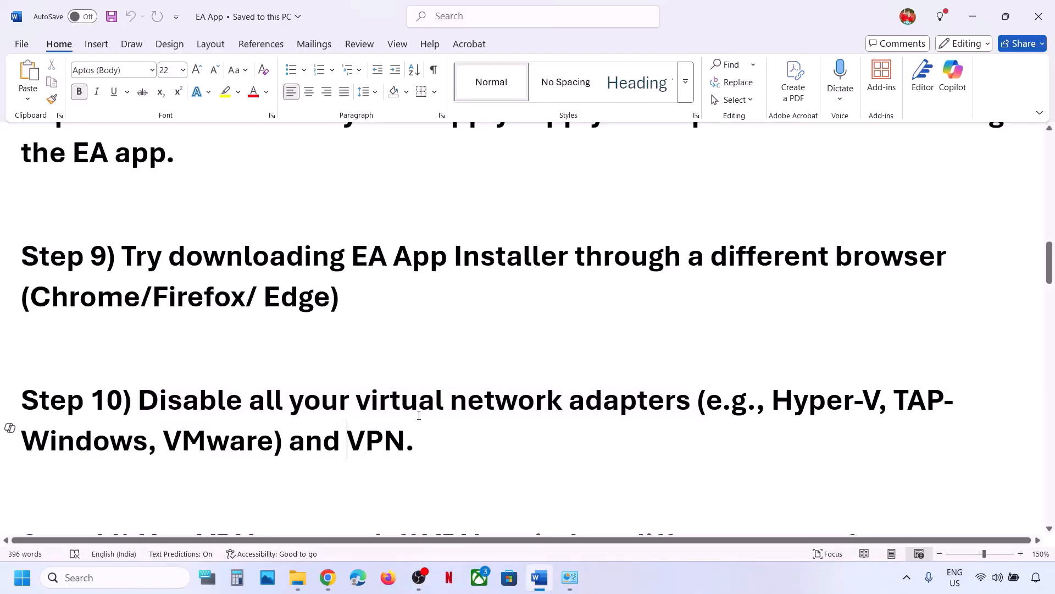
scroll(386, 406, down, 1)
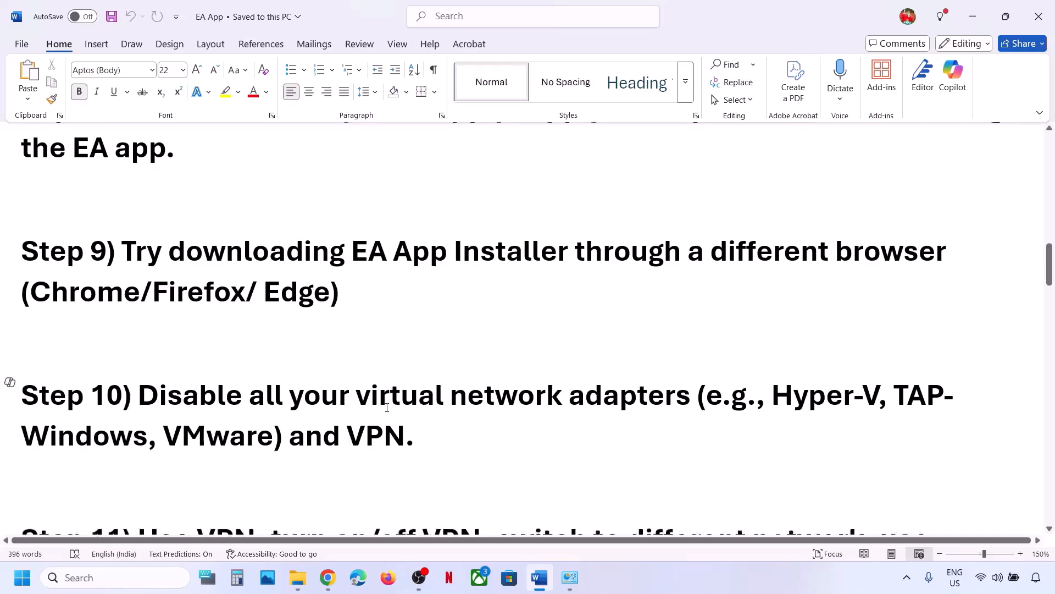
drag(389, 359, 627, 360)
click(357, 400)
scroll(357, 400, up, 2)
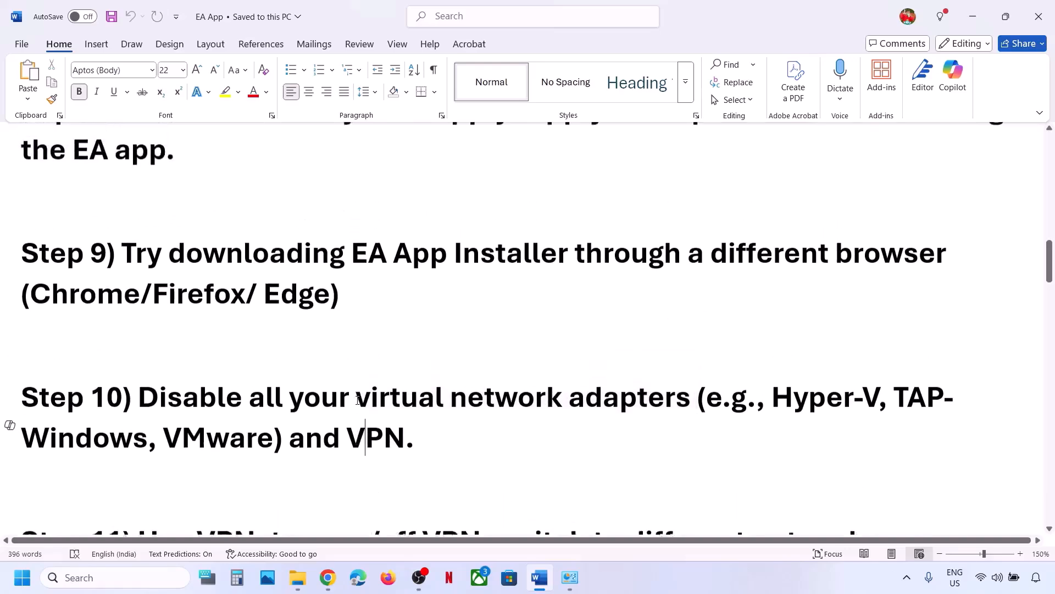
scroll(358, 400, down, 4)
scroll(357, 400, down, 1)
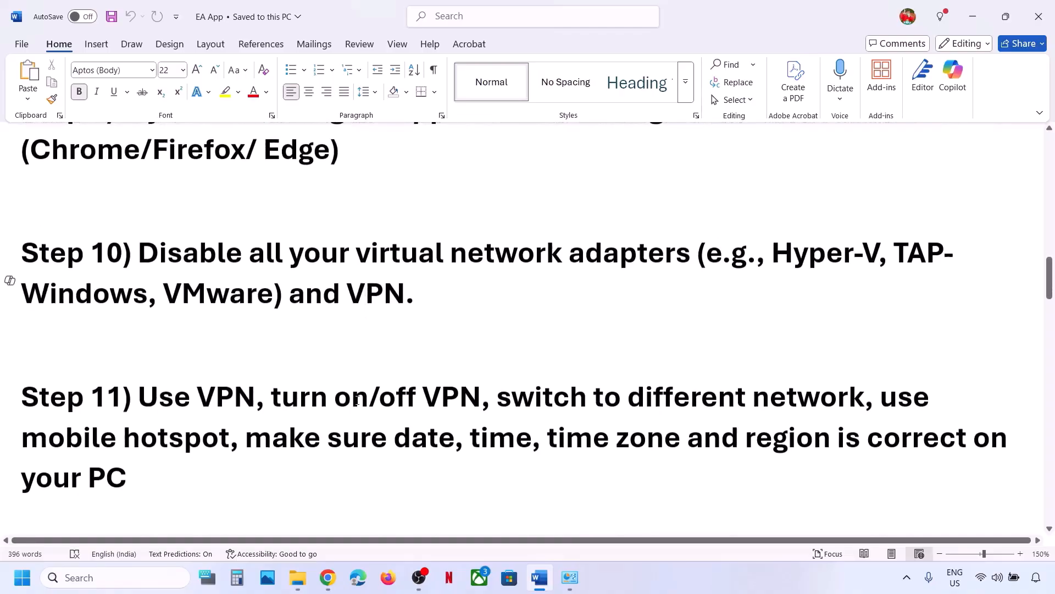
drag(140, 400, 245, 403)
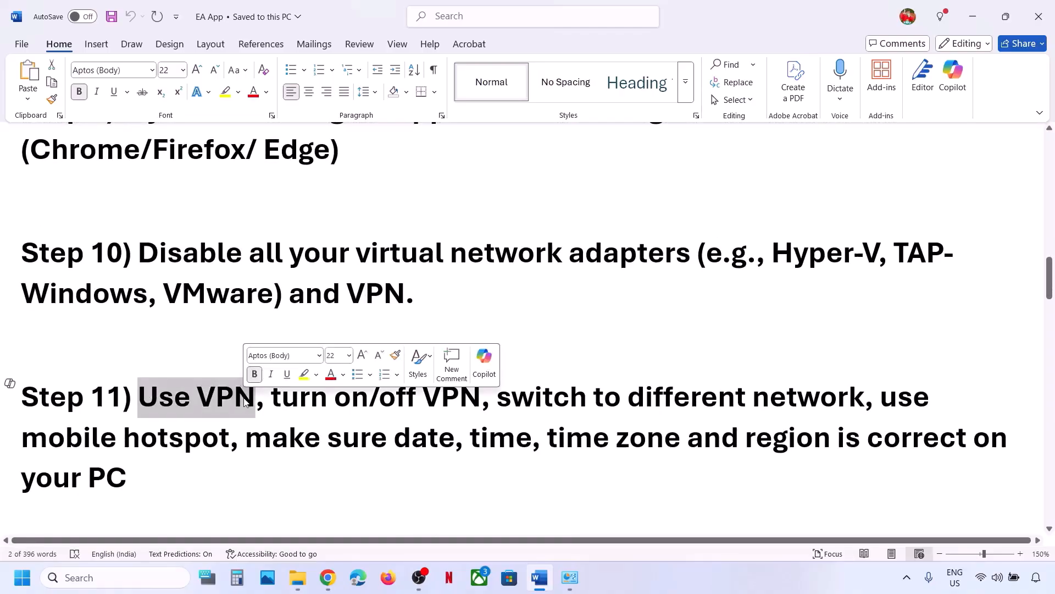
drag(273, 399, 470, 392)
click(471, 394)
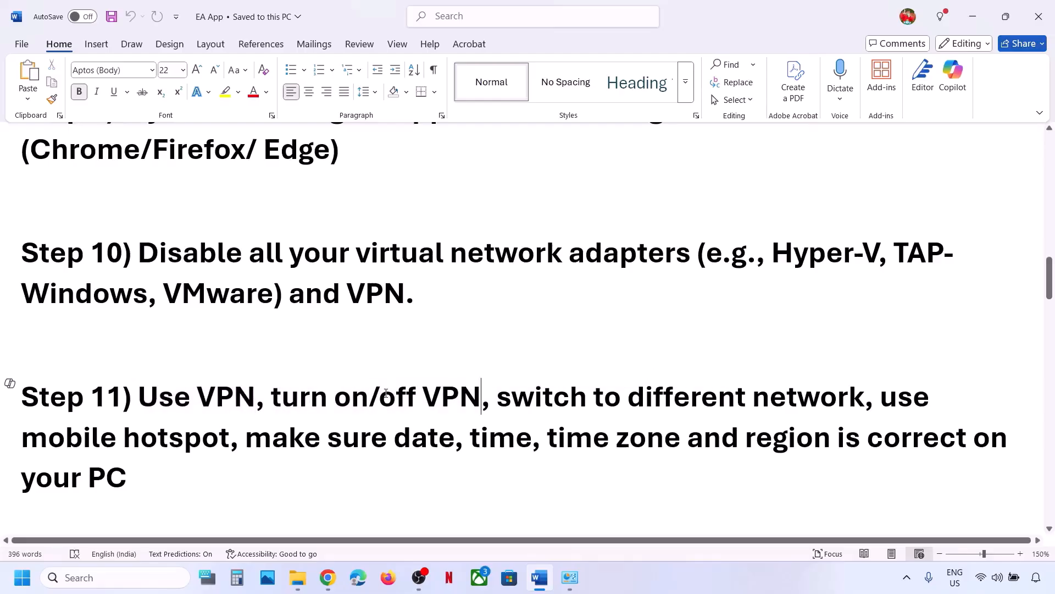
drag(397, 393, 308, 400)
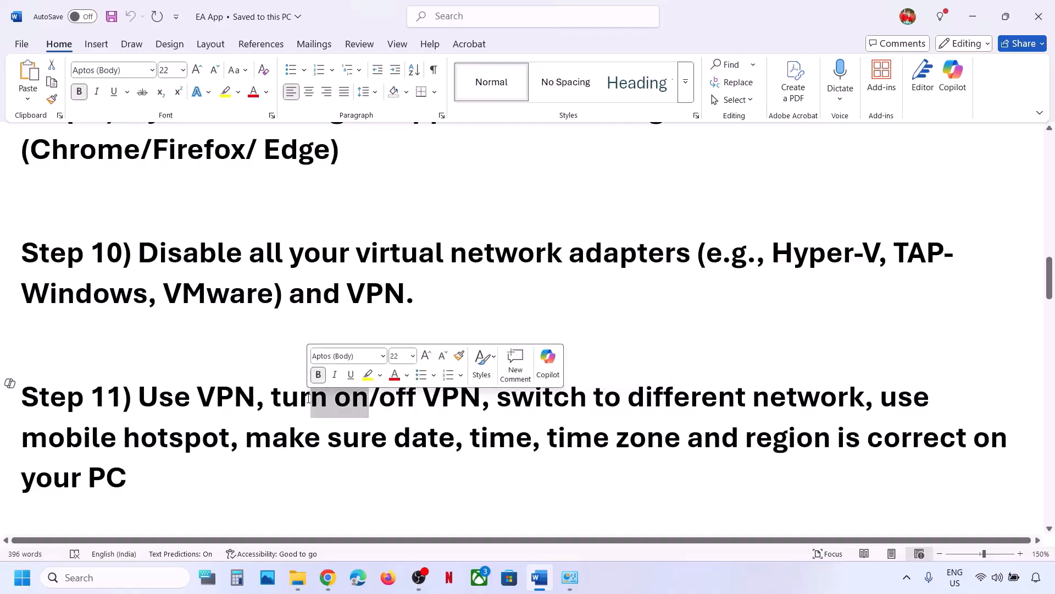
click(508, 405)
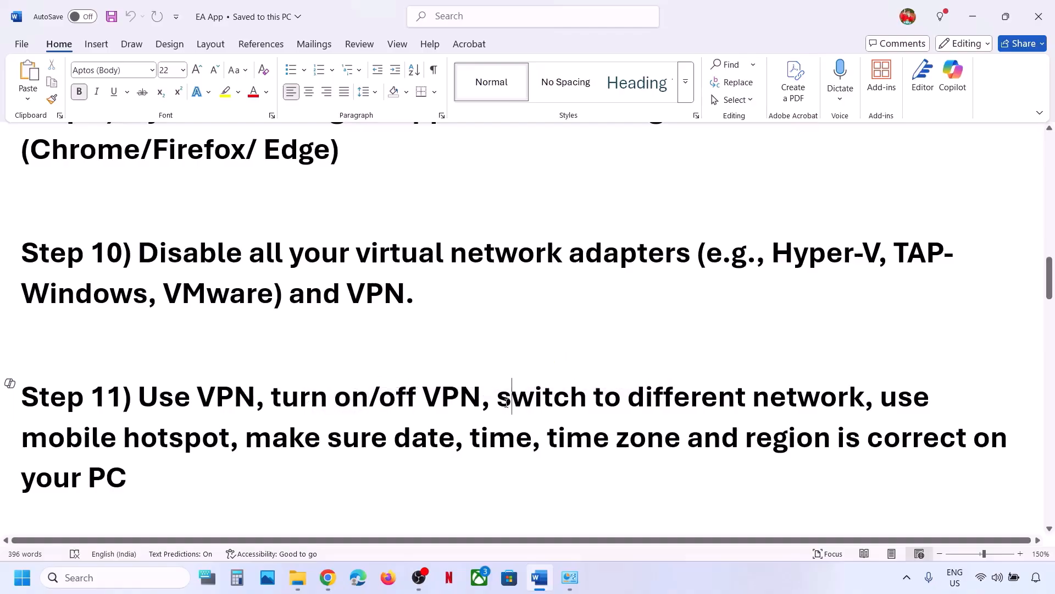
drag(504, 400, 813, 401)
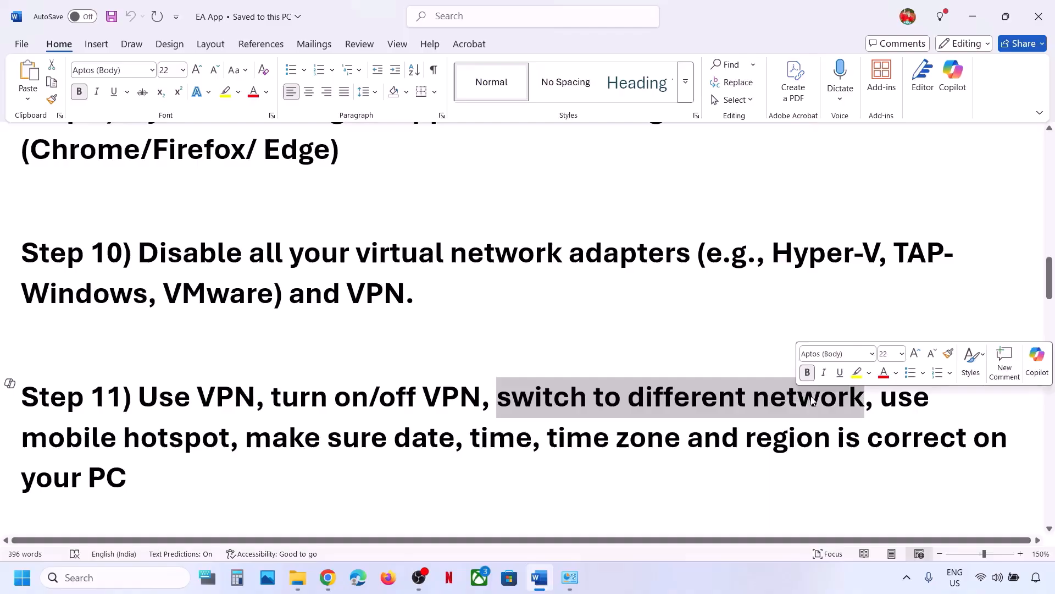
Connect Wi-Fi to the G_801-5G network and highlight the 'use mobile hotspot' note.
click(986, 587)
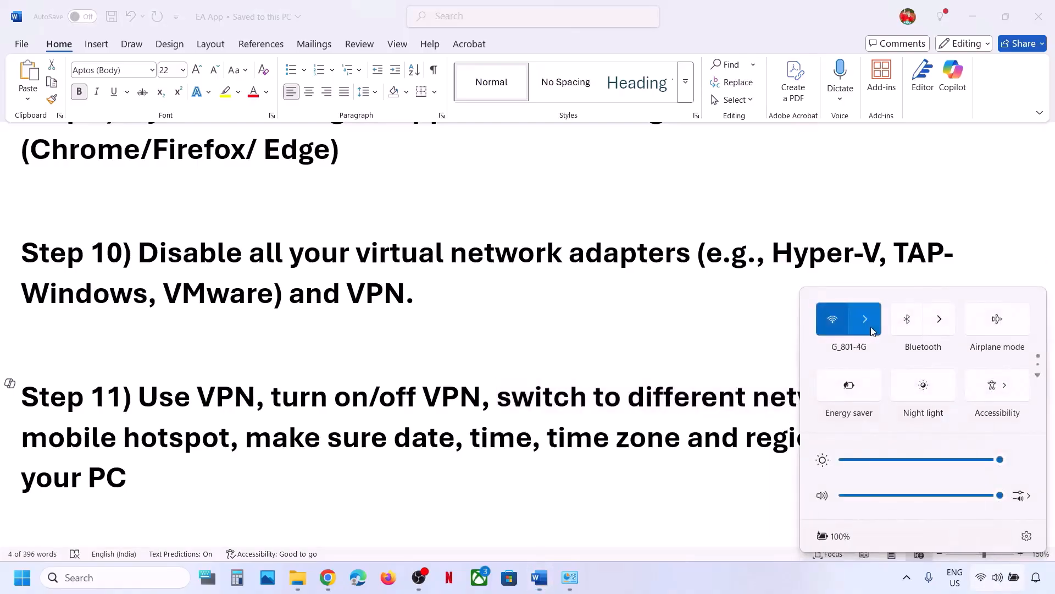
click(865, 318)
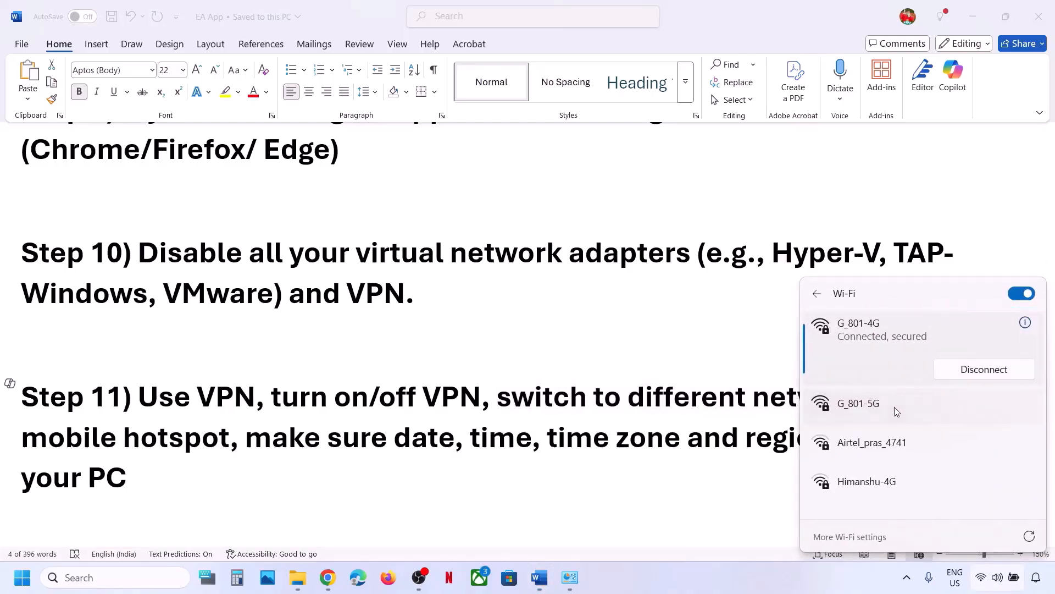
click(895, 406)
click(975, 424)
click(685, 407)
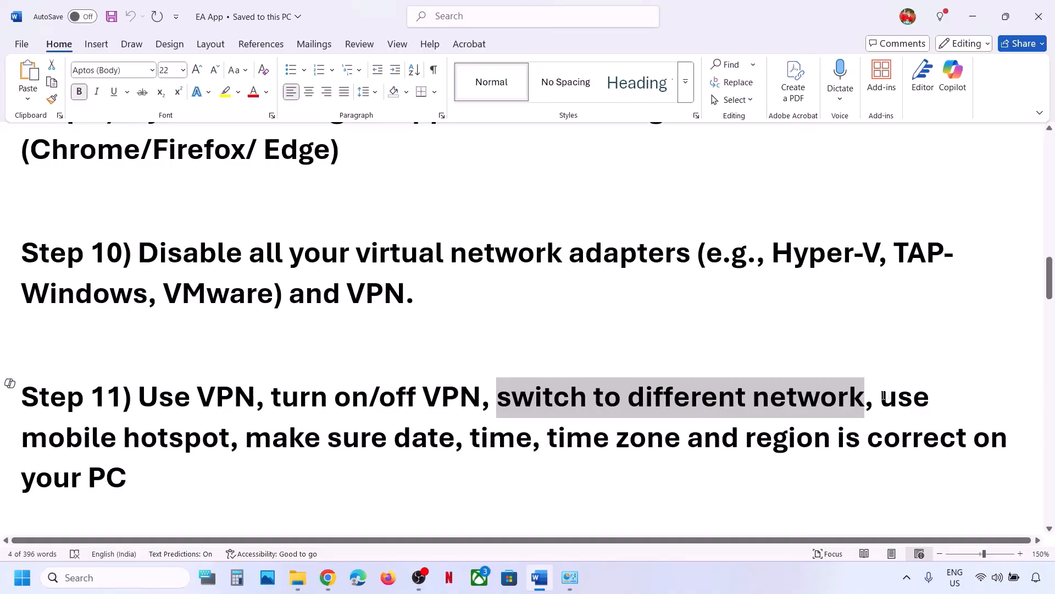
drag(883, 397, 229, 438)
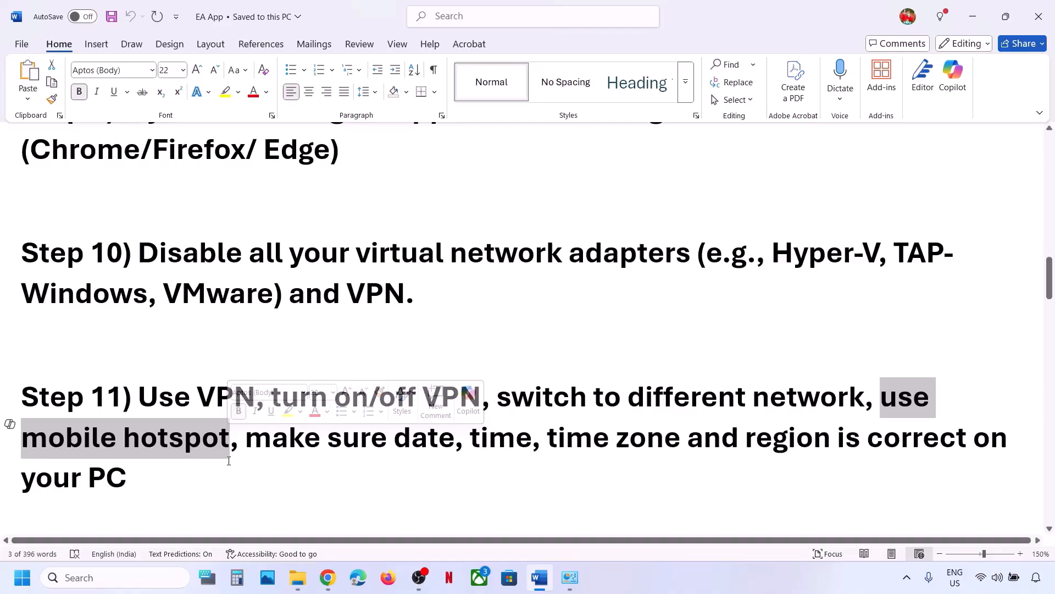
Confirm G_801-5G is connected and highlight the date, time and region instruction.
click(981, 578)
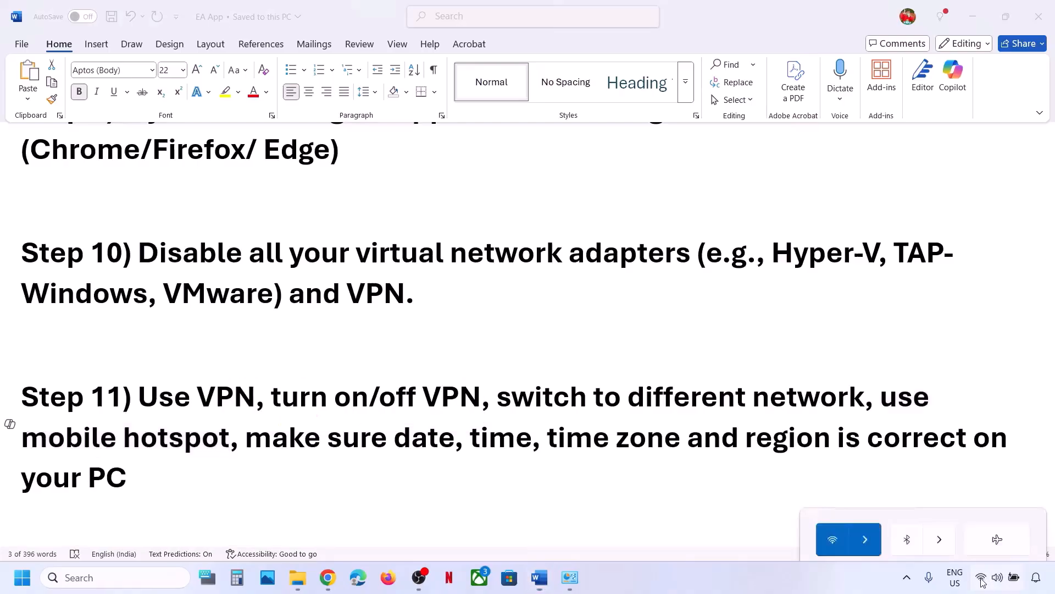
click(872, 317)
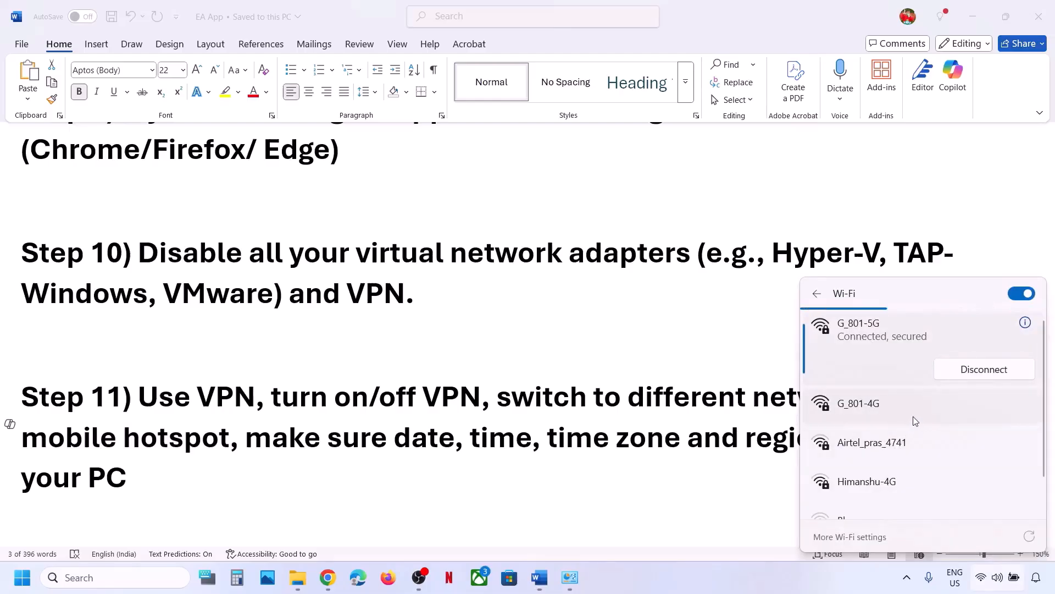
click(669, 425)
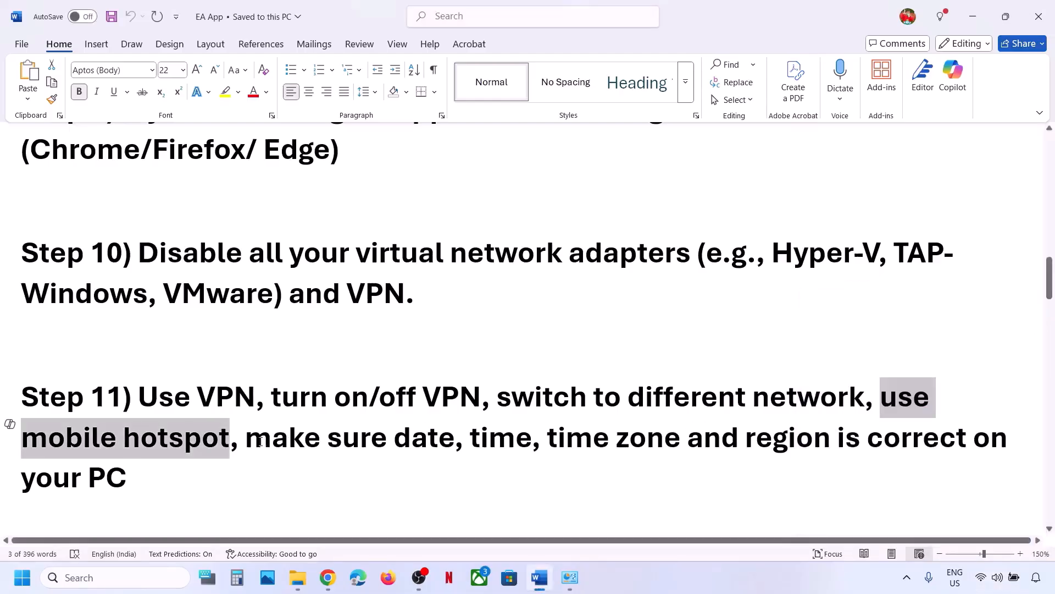
drag(260, 441, 79, 541)
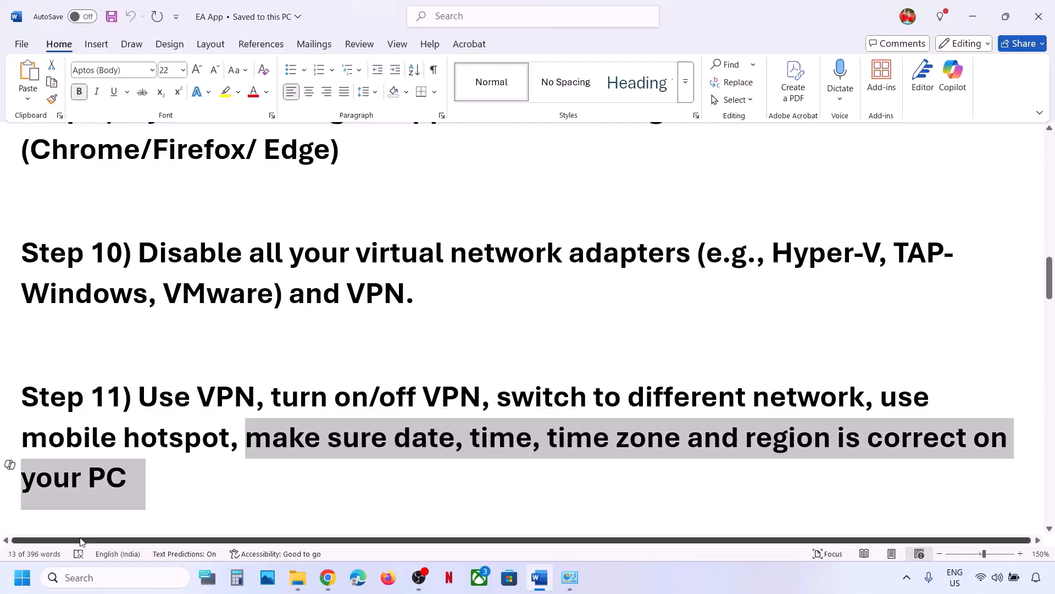
key(super+i)
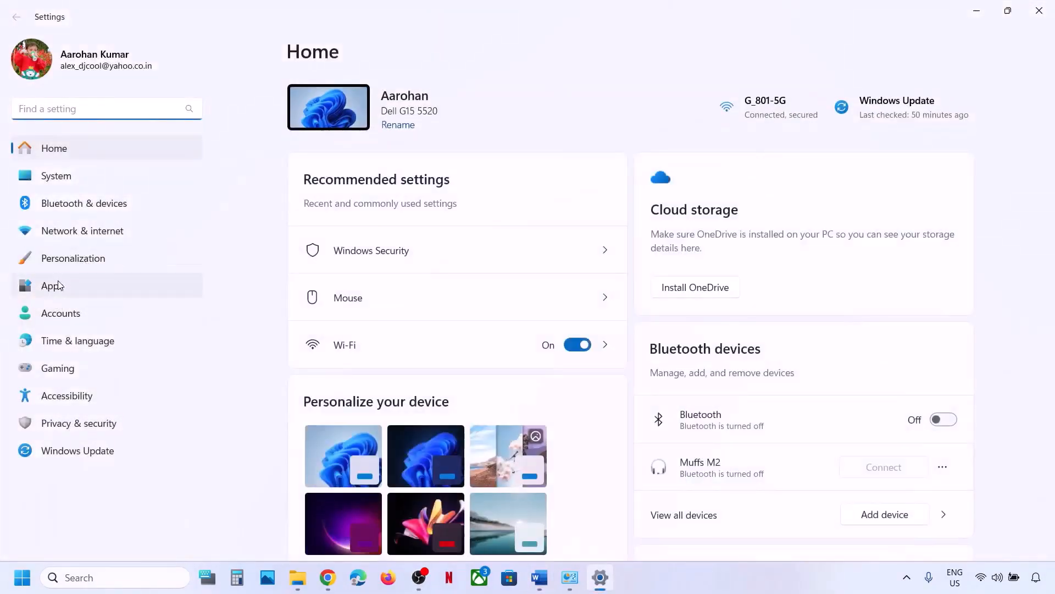
Toggle automatic time zone and automatic time off and back on to resync the clock.
click(70, 351)
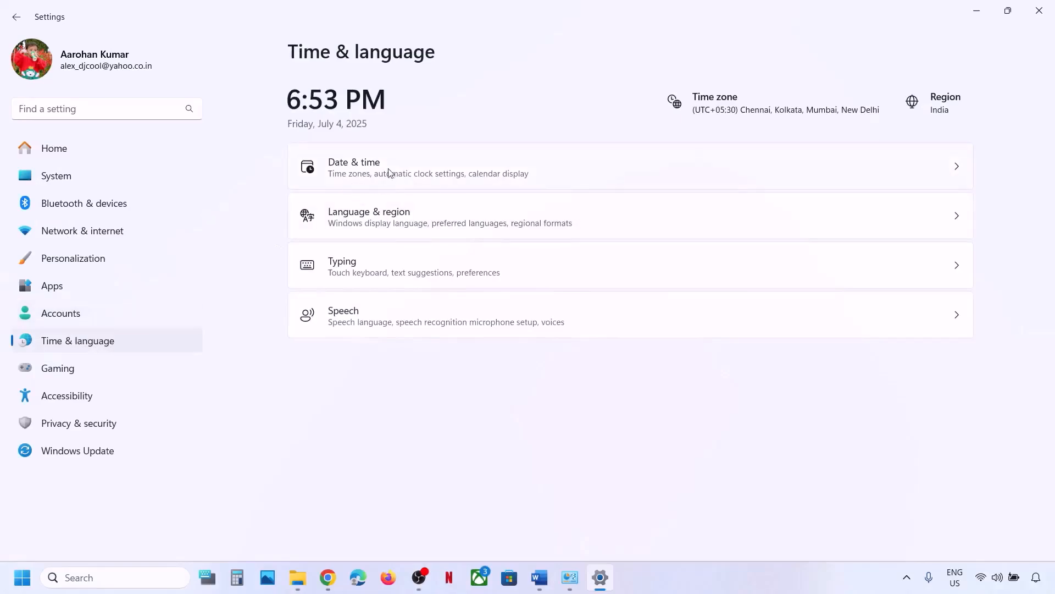
click(393, 171)
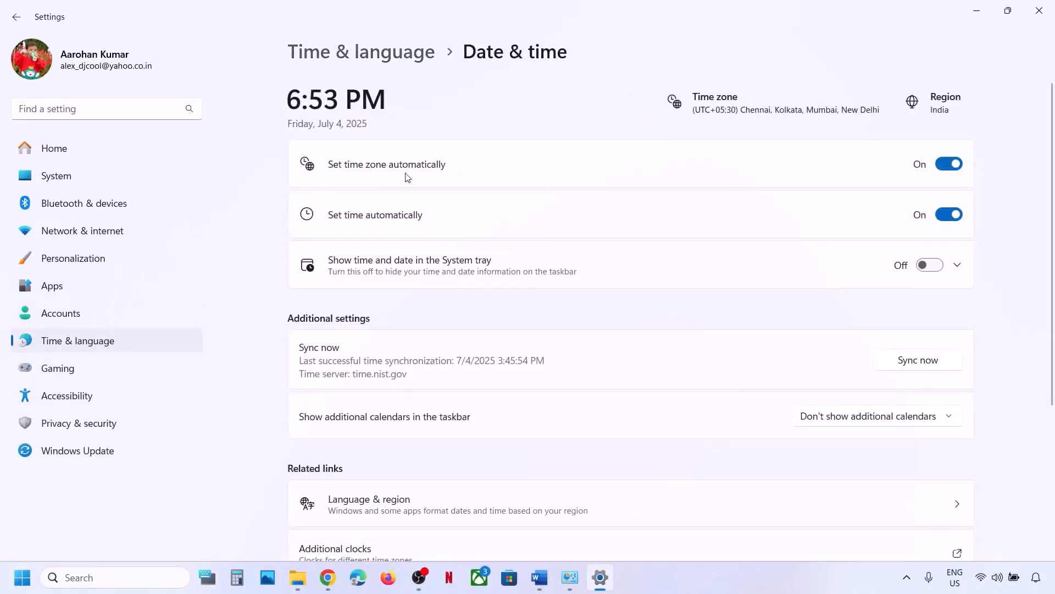
click(949, 164)
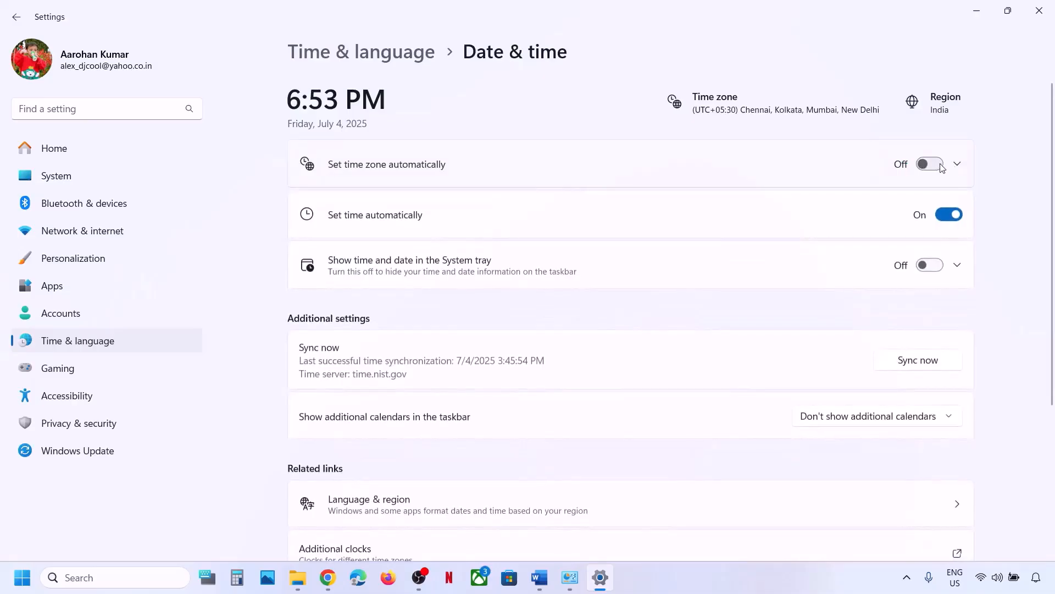
click(940, 165)
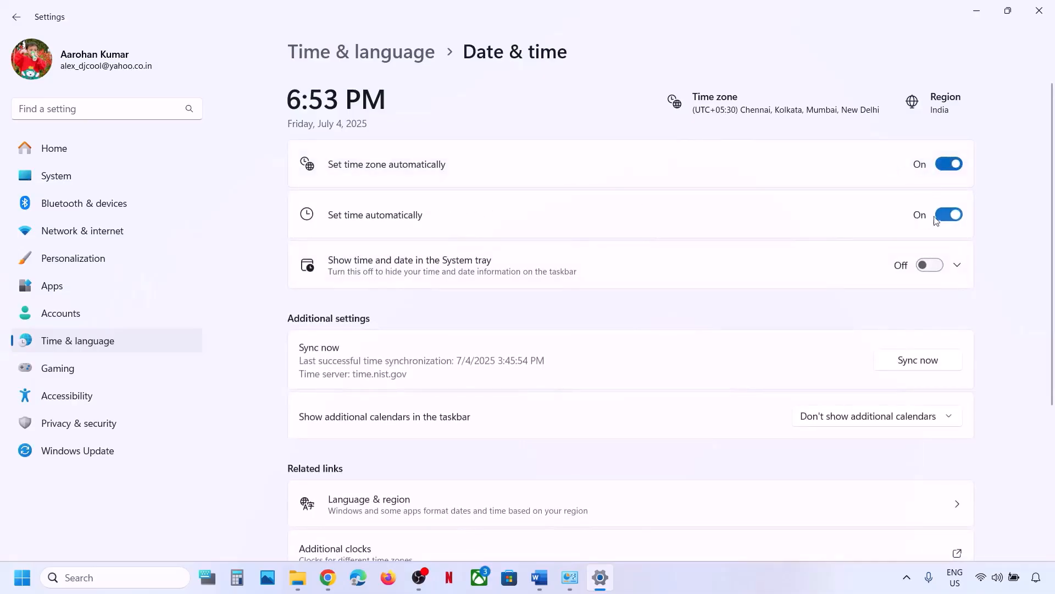
click(944, 218)
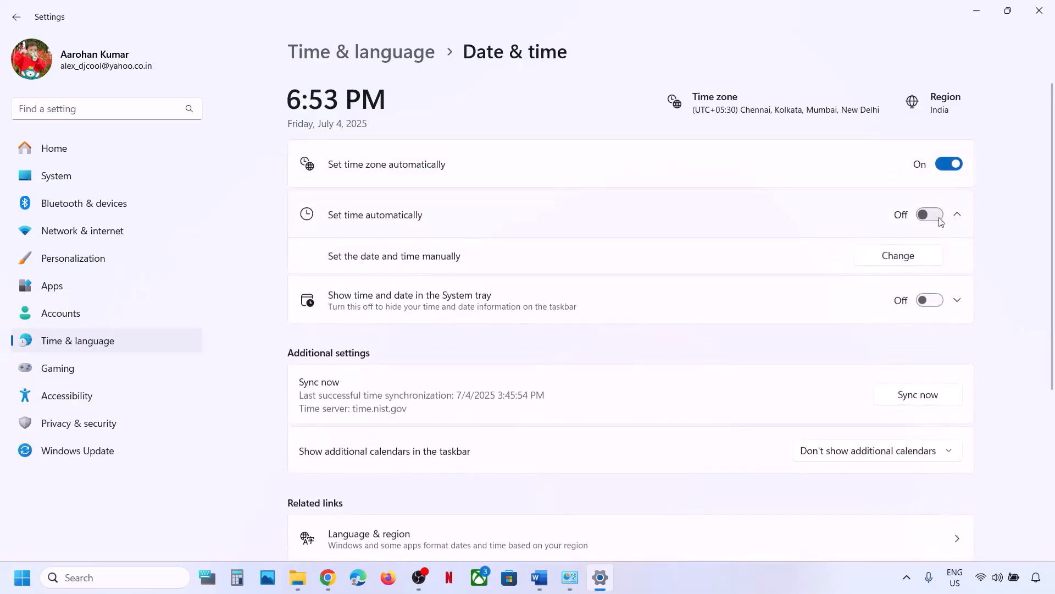
click(939, 218)
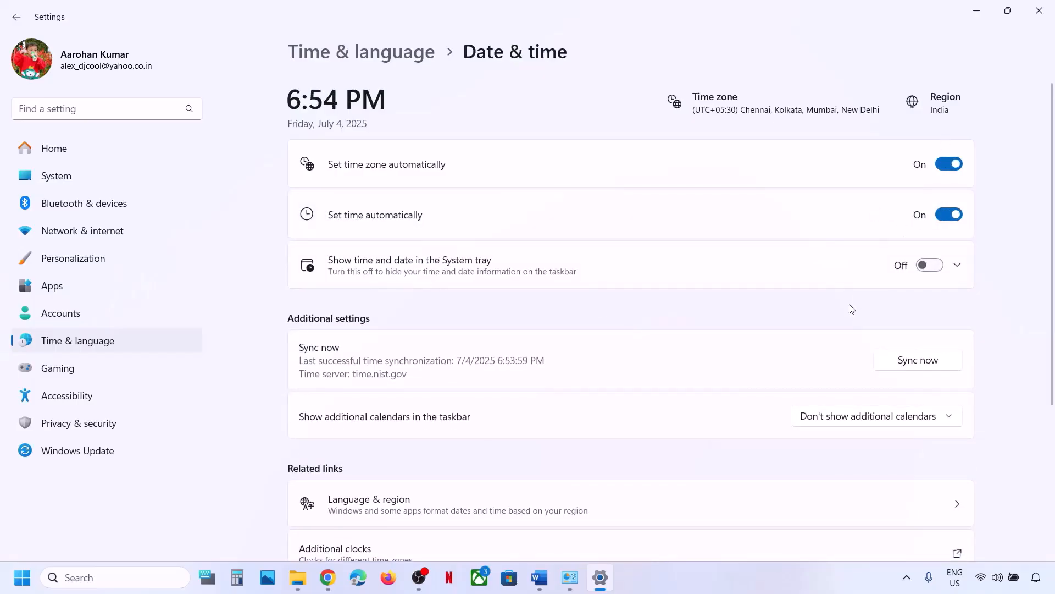
scroll(852, 309, down, 1)
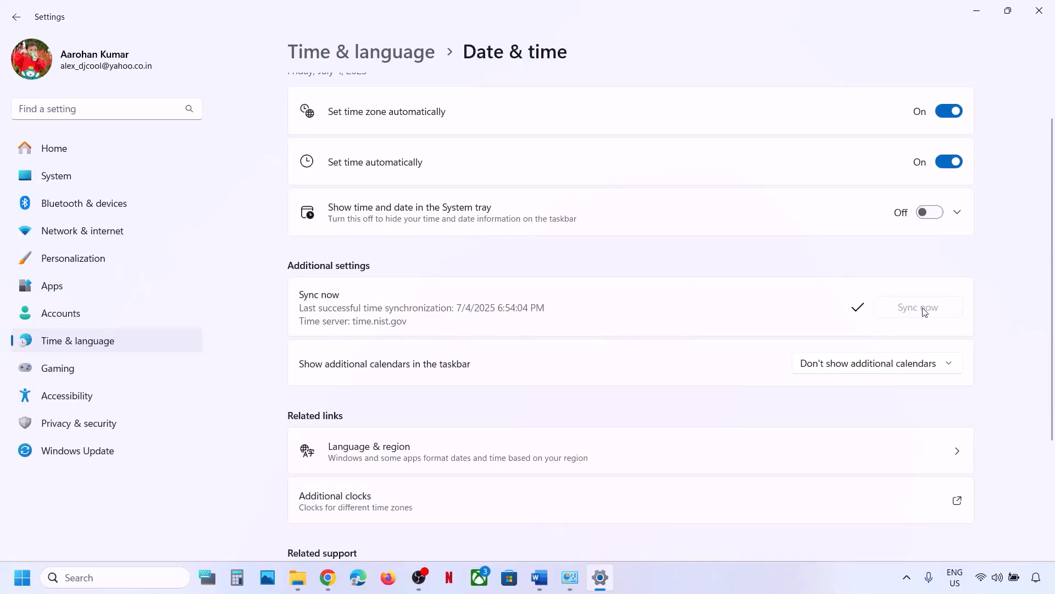
Keep India as the country or region under Language & region, then close Settings.
click(137, 344)
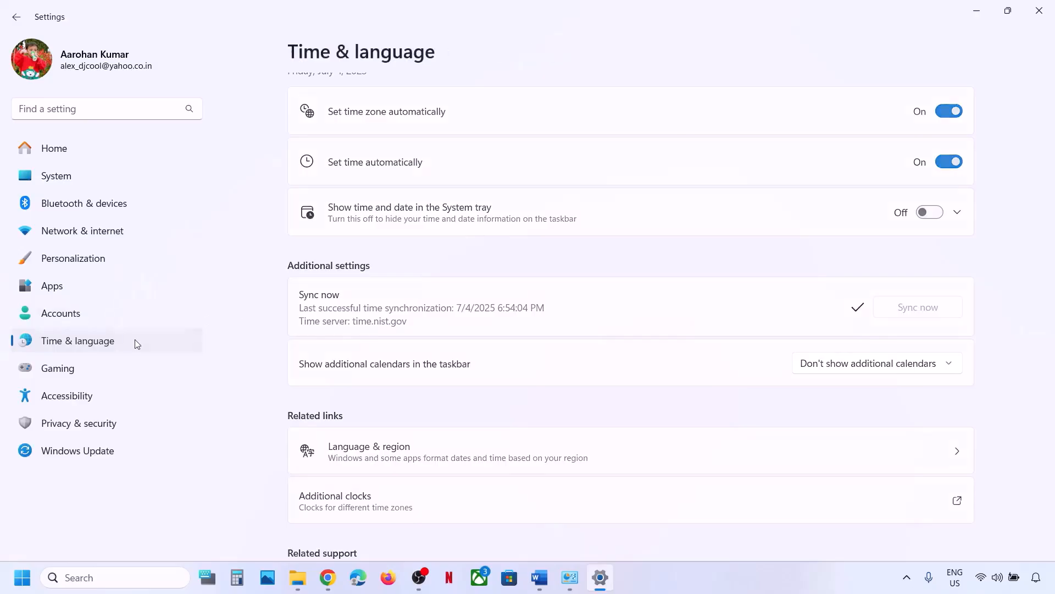
click(383, 228)
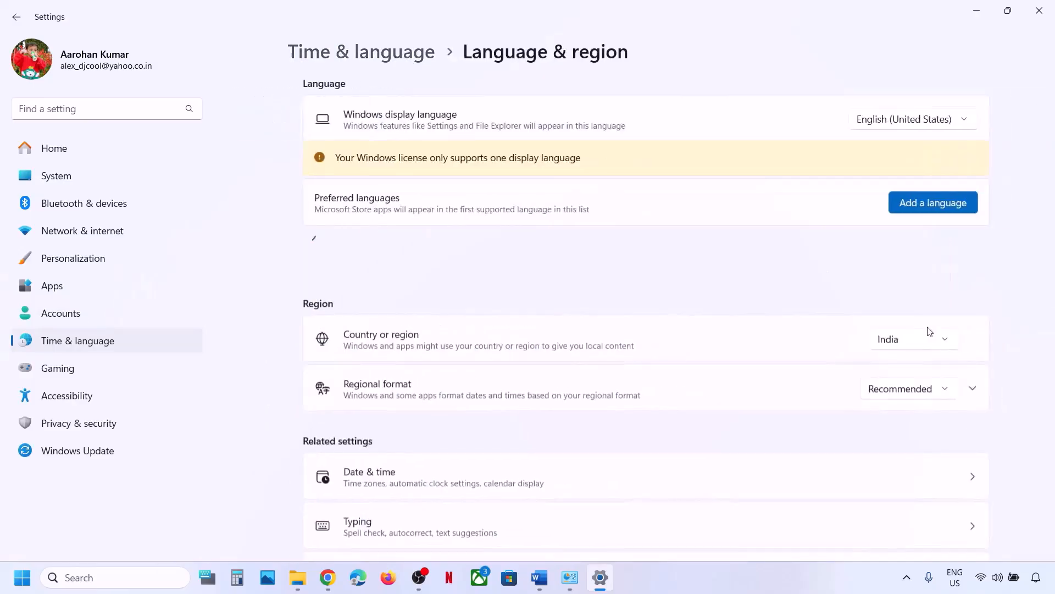
click(889, 345)
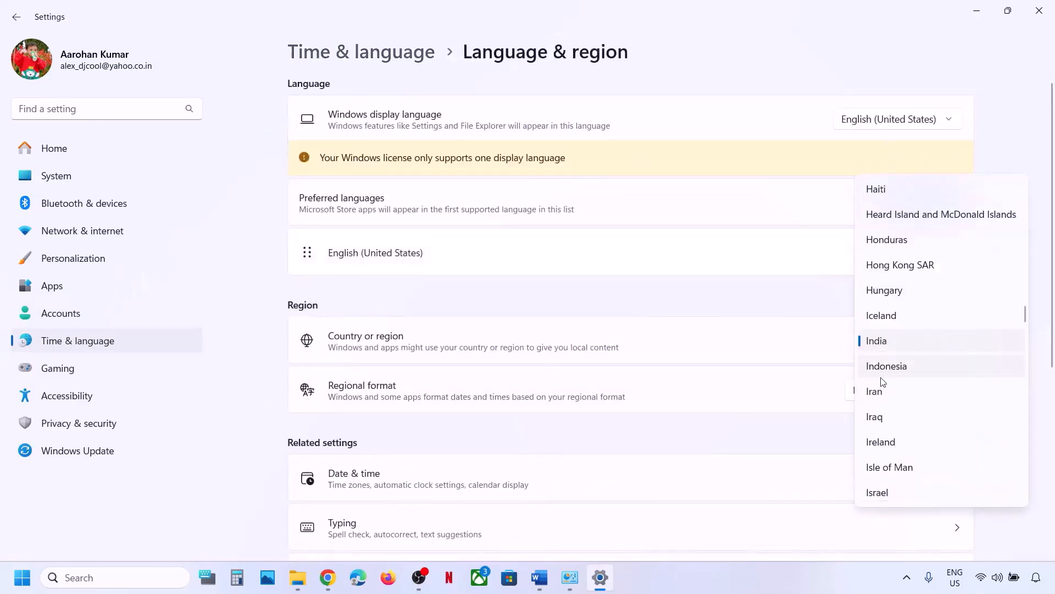
click(999, 112)
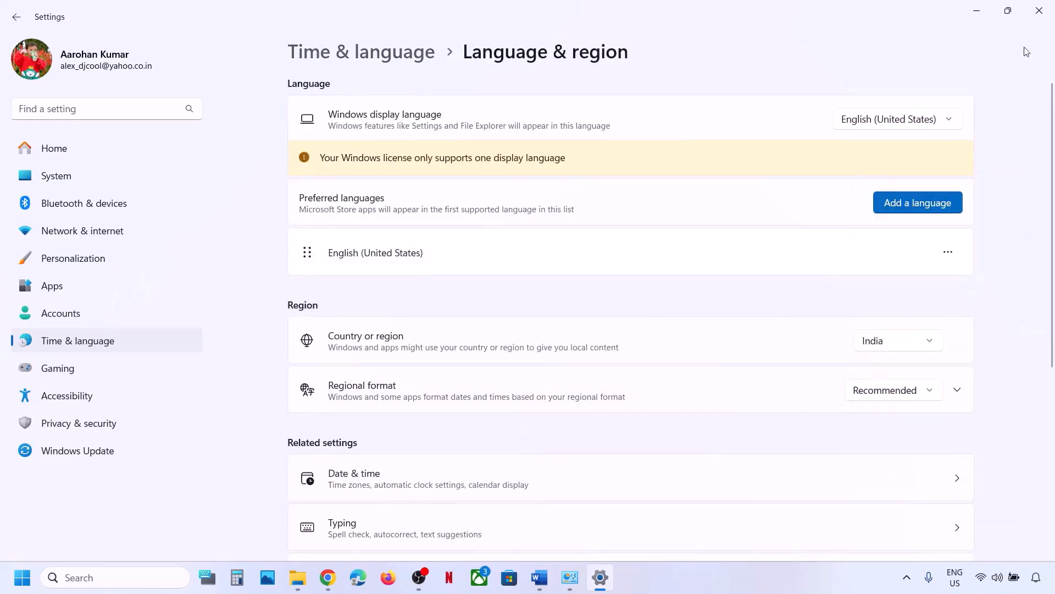
click(1038, 11)
Launch Command Prompt as administrator and place it beside the Word notes.
scroll(531, 301, down, 3)
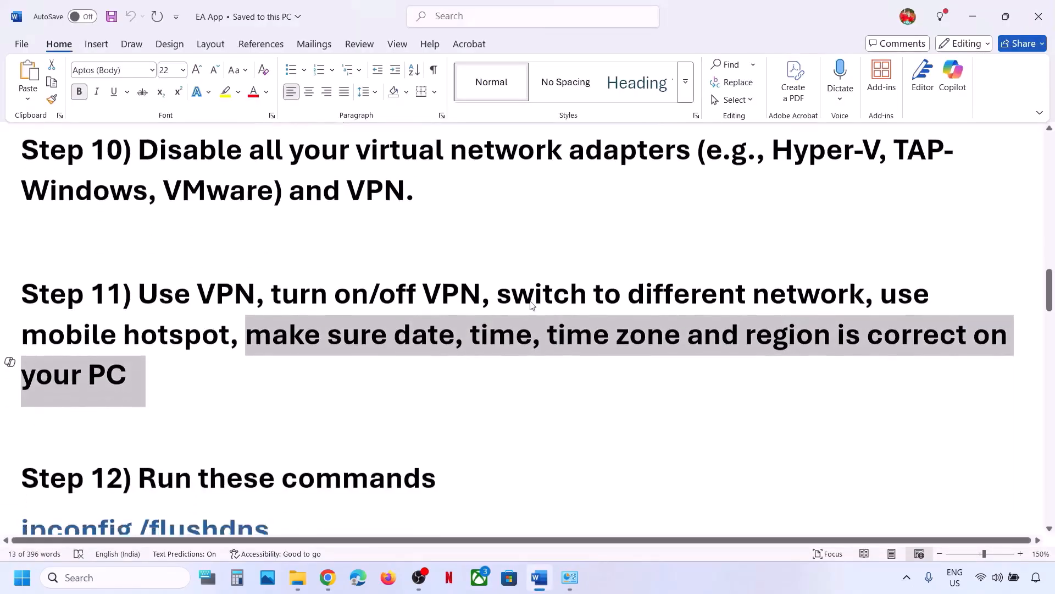
key(super+Tab)
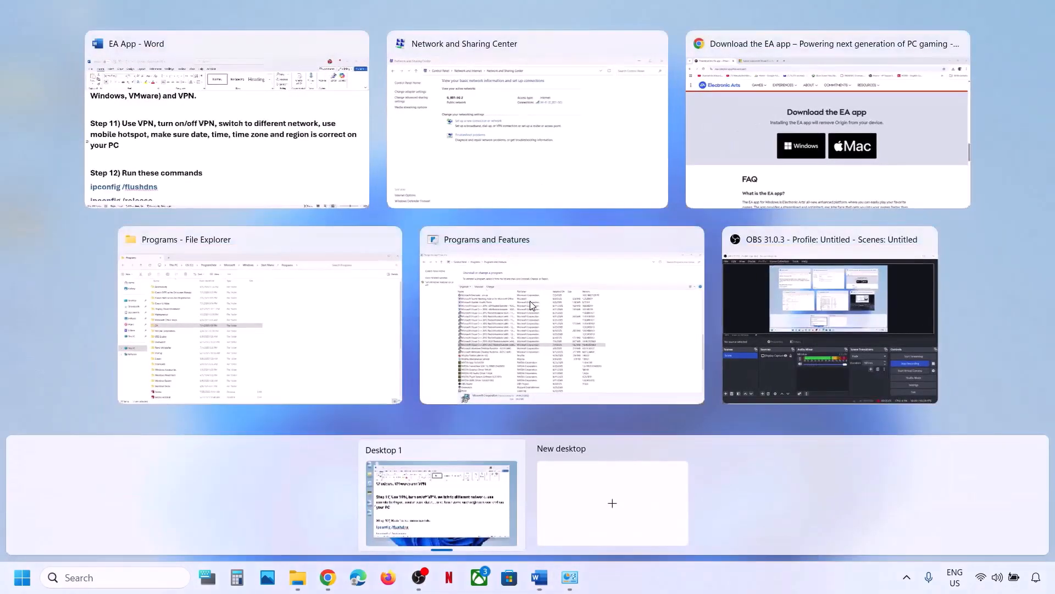
click(281, 157)
scroll(264, 382, down, 4)
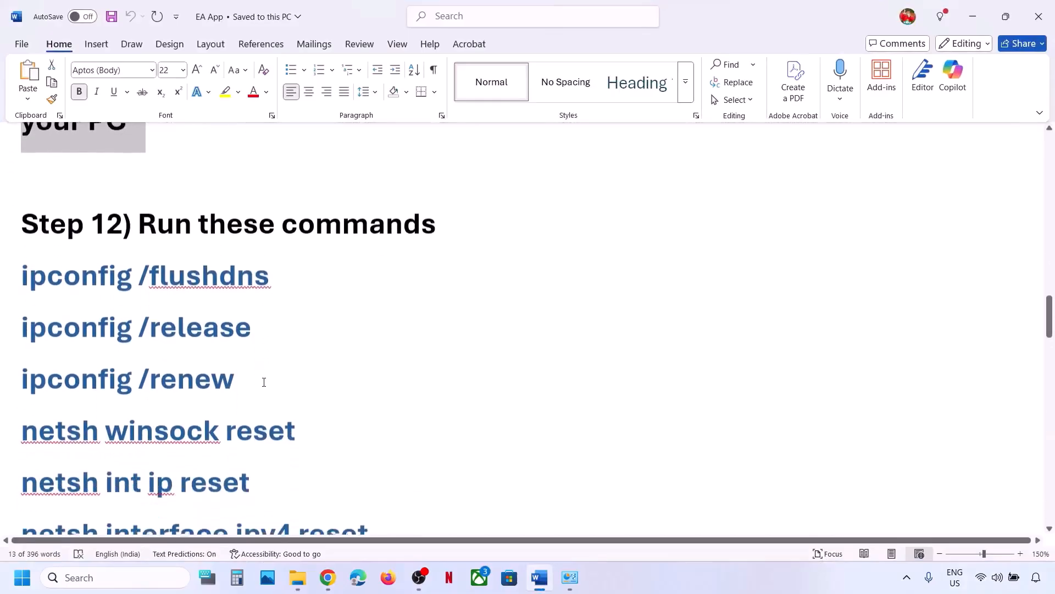
click(105, 575)
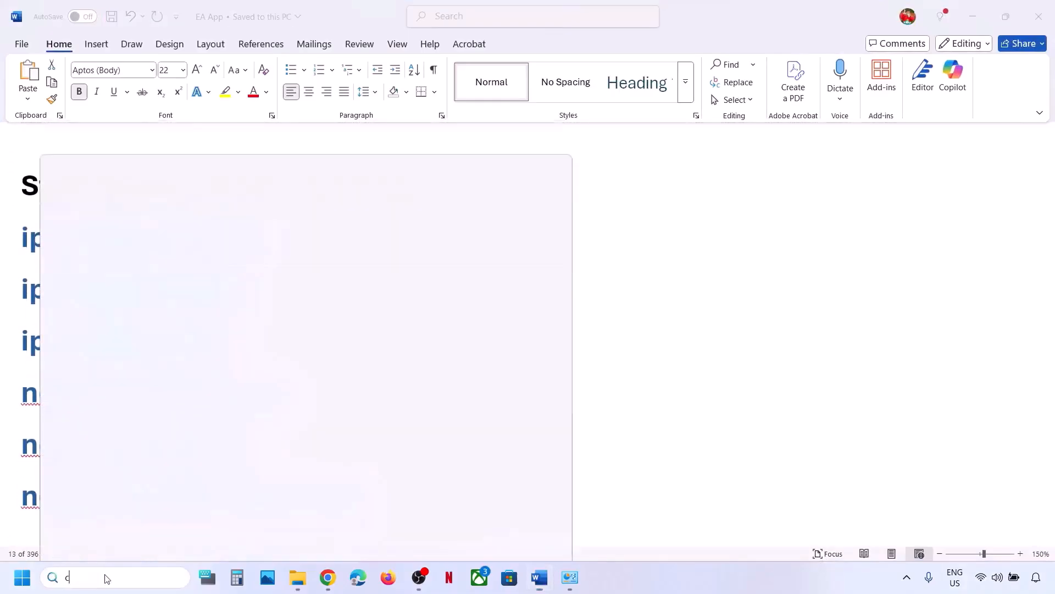
text(cmd)
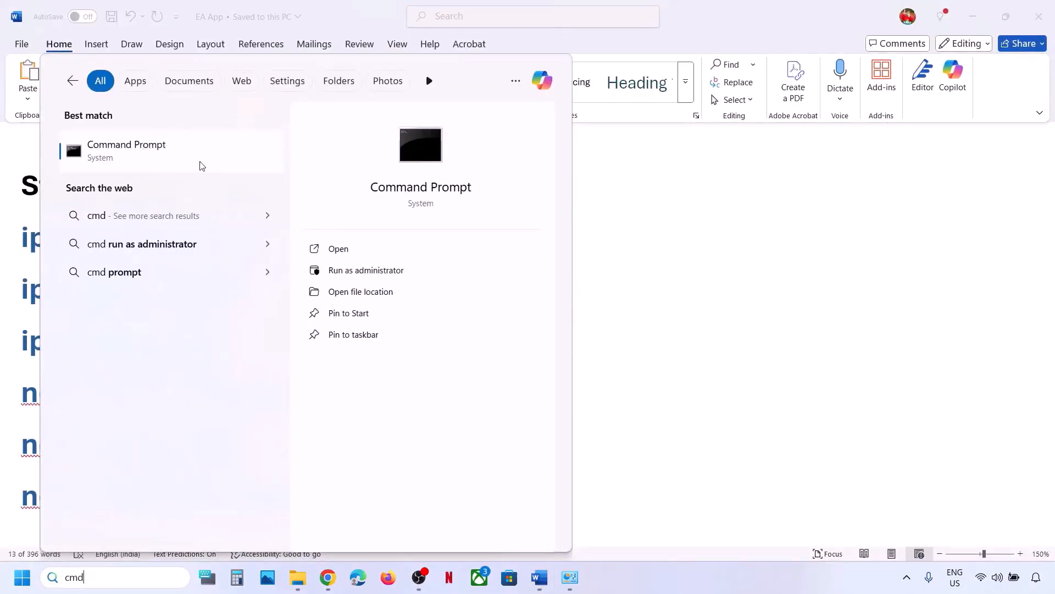
right_click(178, 166)
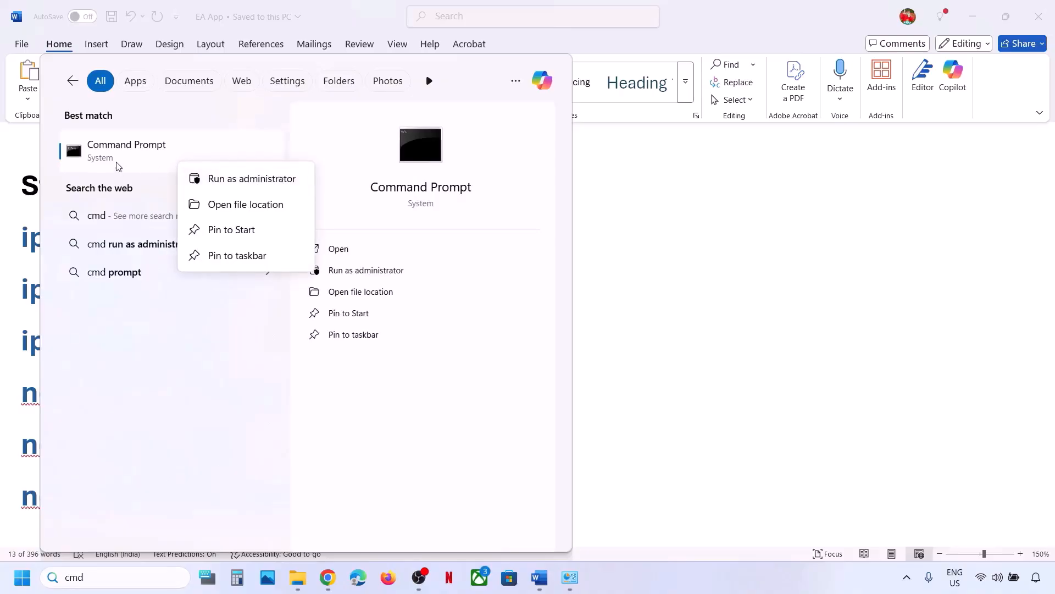
click(242, 179)
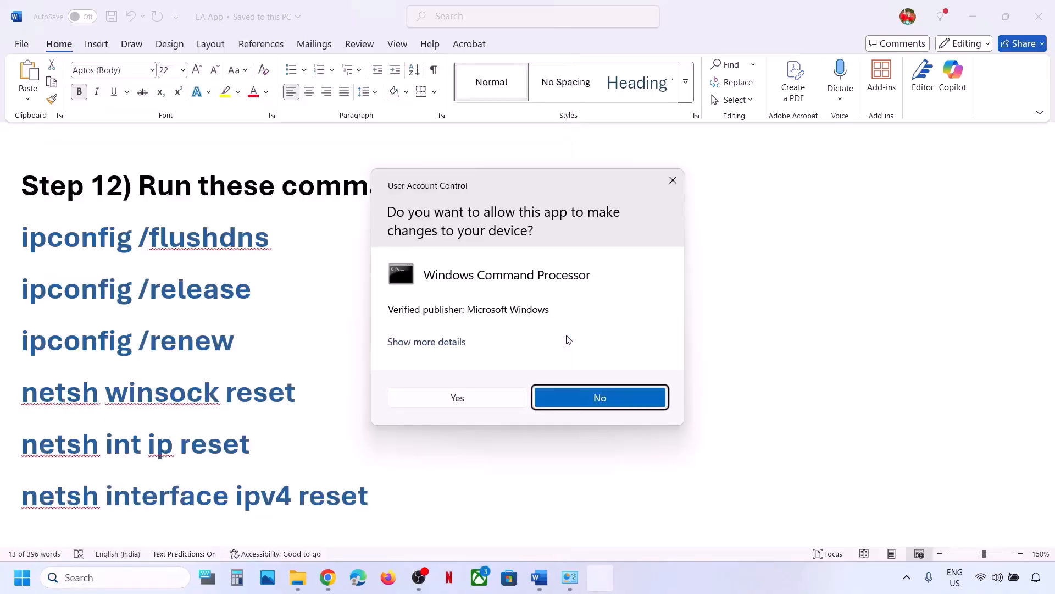
click(503, 402)
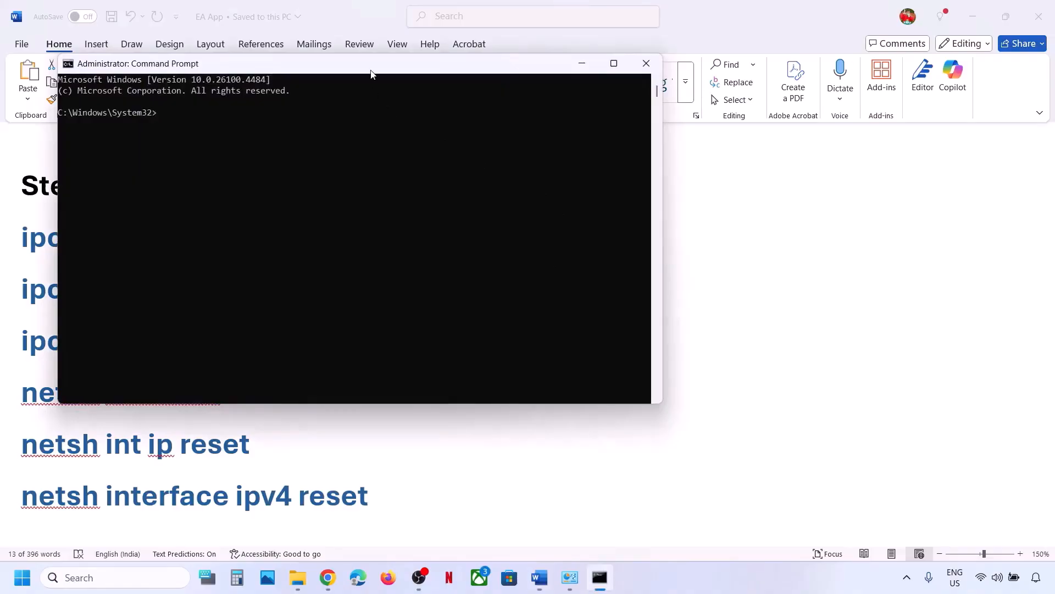
drag(372, 75, 648, 101)
click(284, 238)
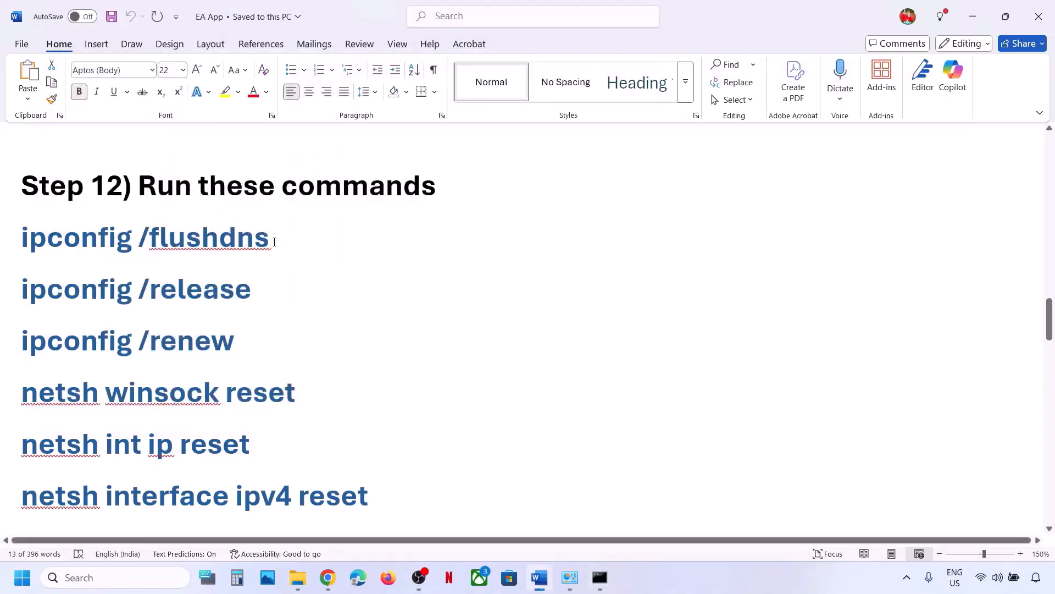
Run ipconfig /flushdns, ipconfig /release and ipconfig /renew copied from the notes.
drag(274, 242, 42, 259)
key(ctrl+c)
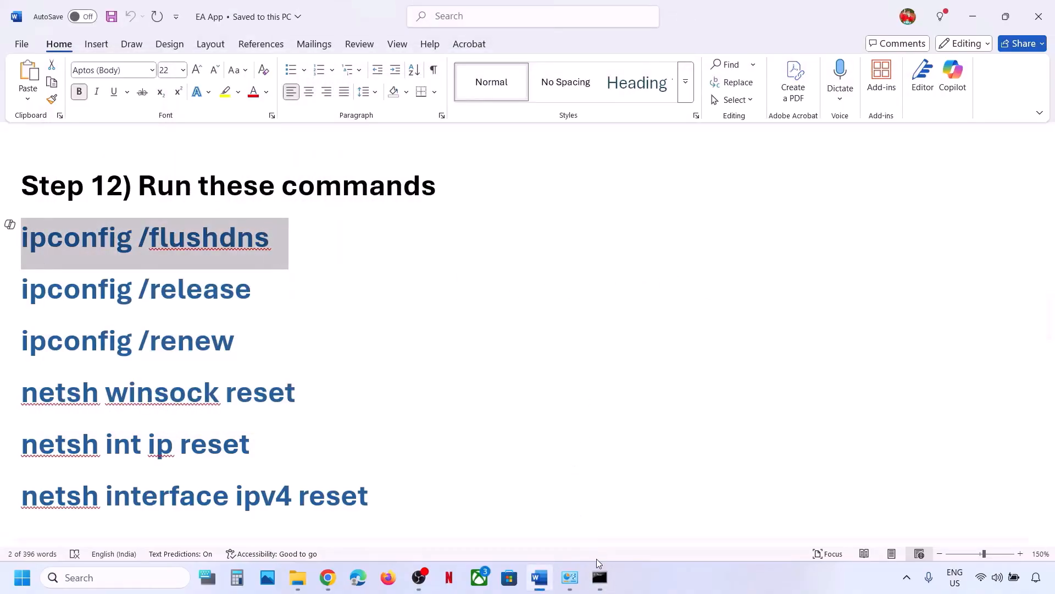
click(599, 577)
key(ctrl+v)
key(Return)
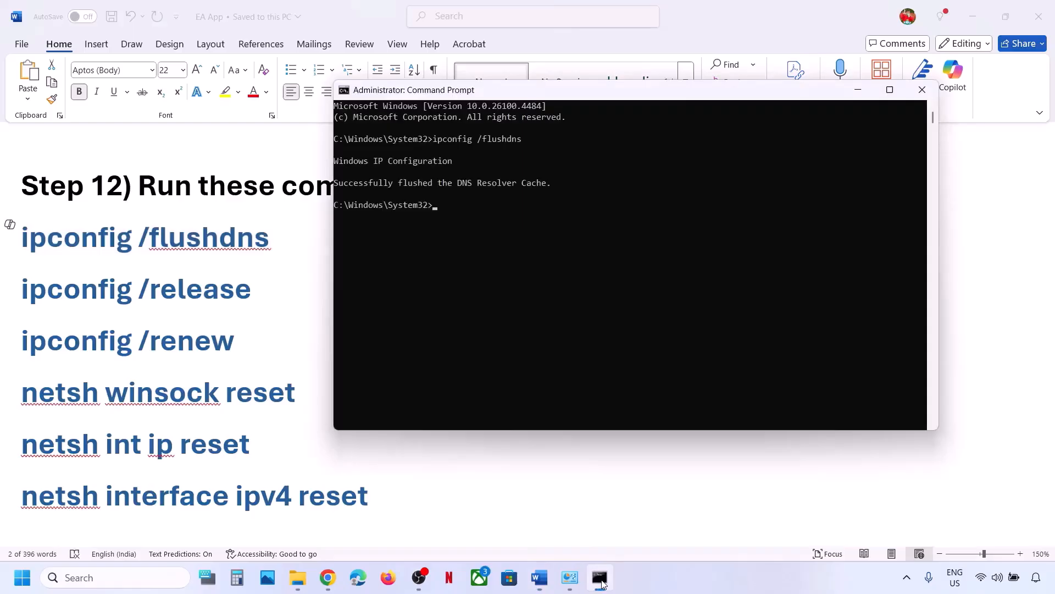
click(398, 502)
drag(249, 297, 63, 291)
key(alt+Tab)
text(ipconfig /release)
key(Return)
key(alt+Tab)
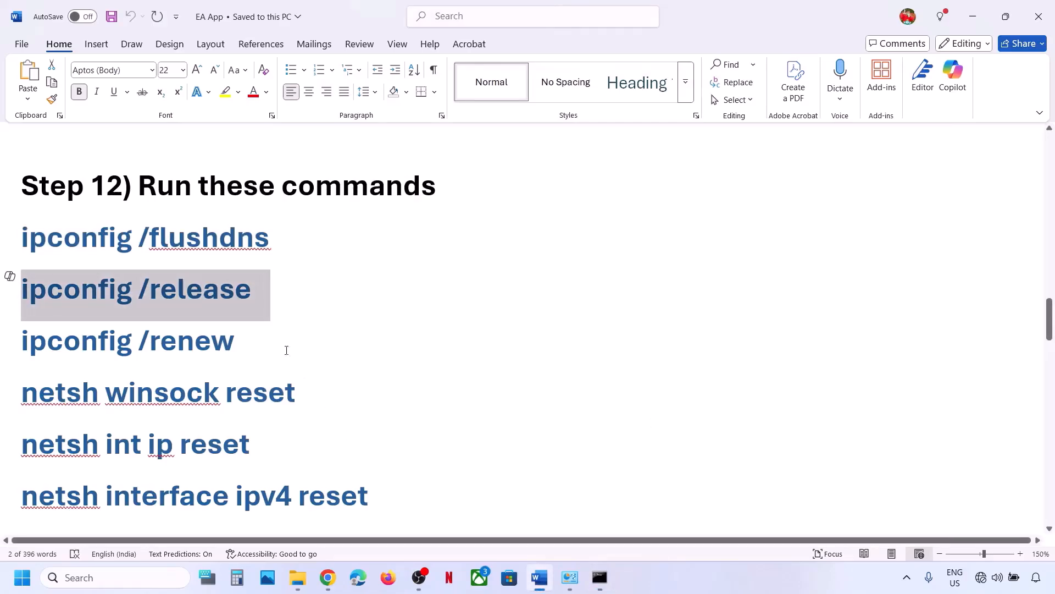
drag(247, 331, 63, 344)
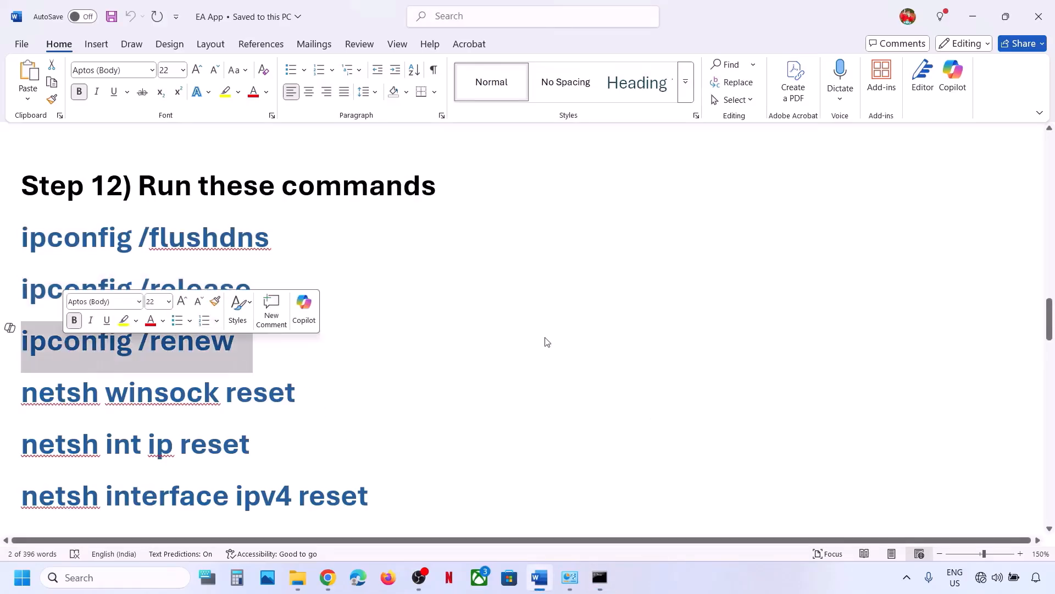
key(alt+Tab)
text(ipconfig /renew)
key(Return)
key(alt+Tab)
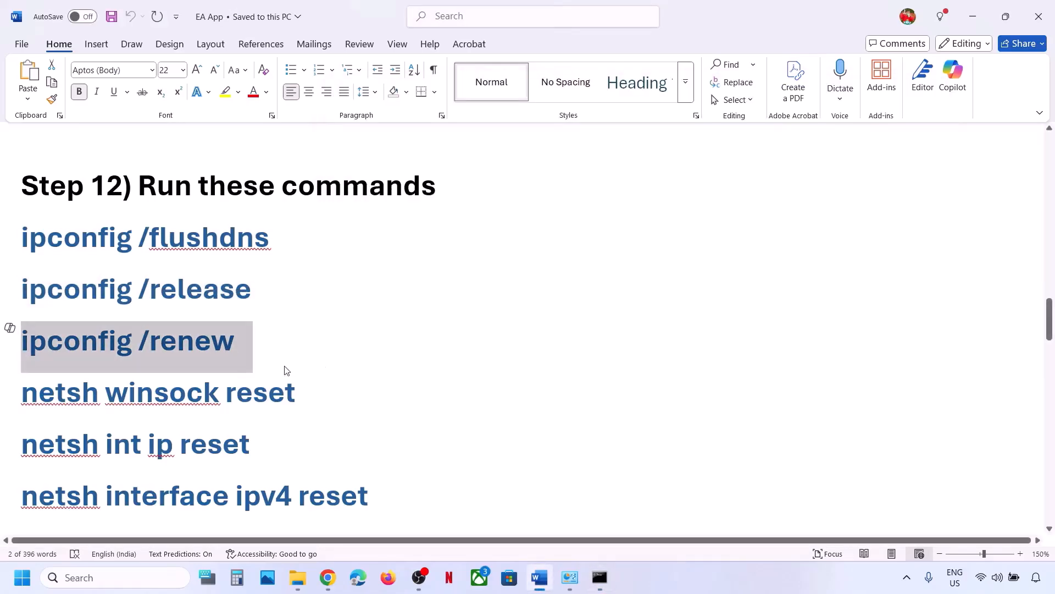
Run netsh winsock reset and netsh int ip reset from the notes.
drag(308, 390, 77, 406)
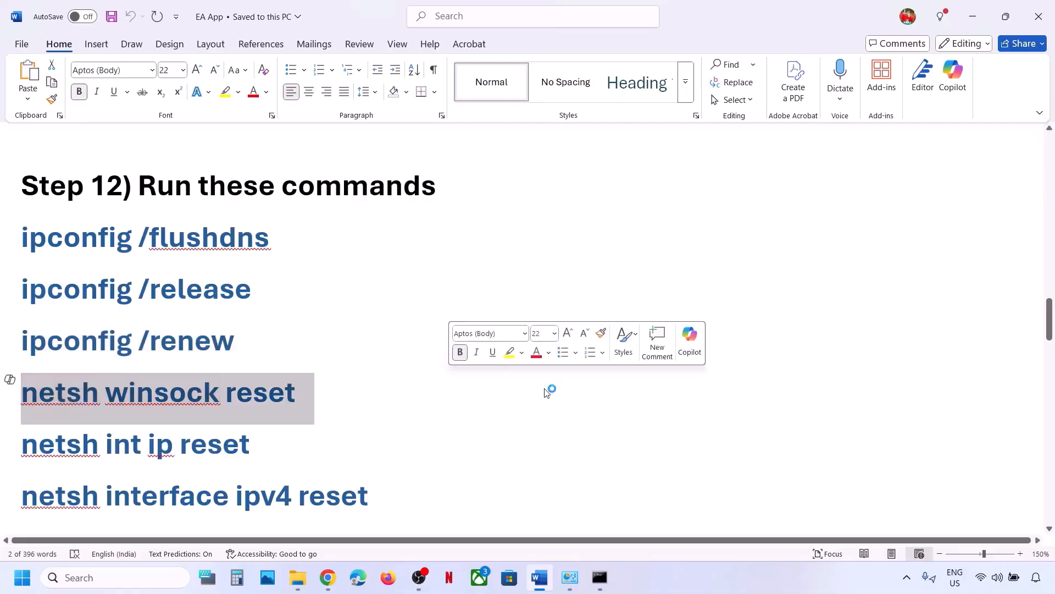
key(alt+Tab)
text(netsh winsock reset)
key(Return)
key(alt+Tab)
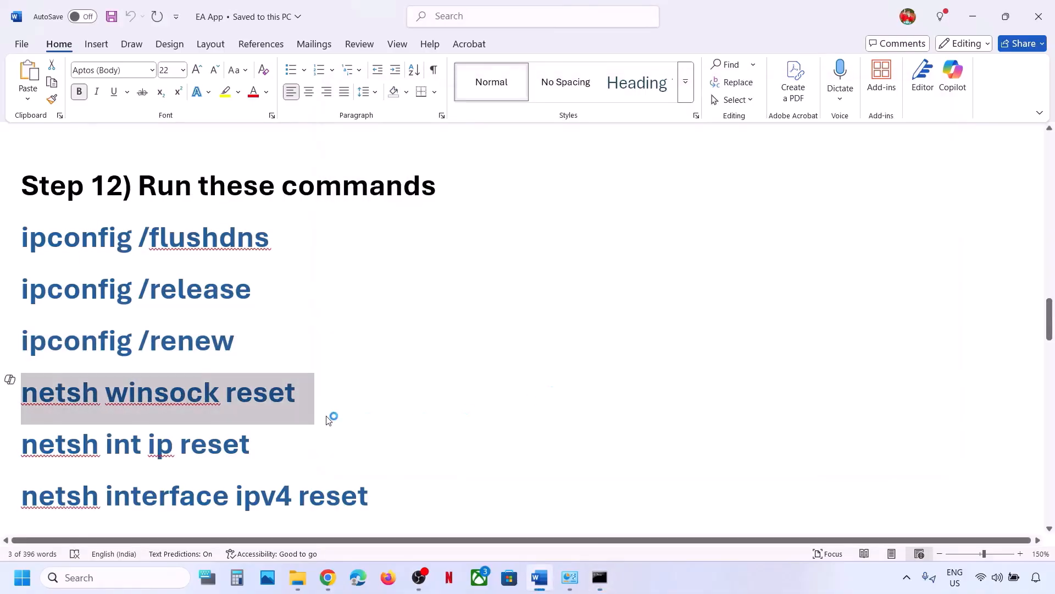
scroll(327, 416, down, 3)
drag(261, 308, 92, 314)
key(ctrl+c)
key(alt+Tab)
key(ctrl+v)
key(Return)
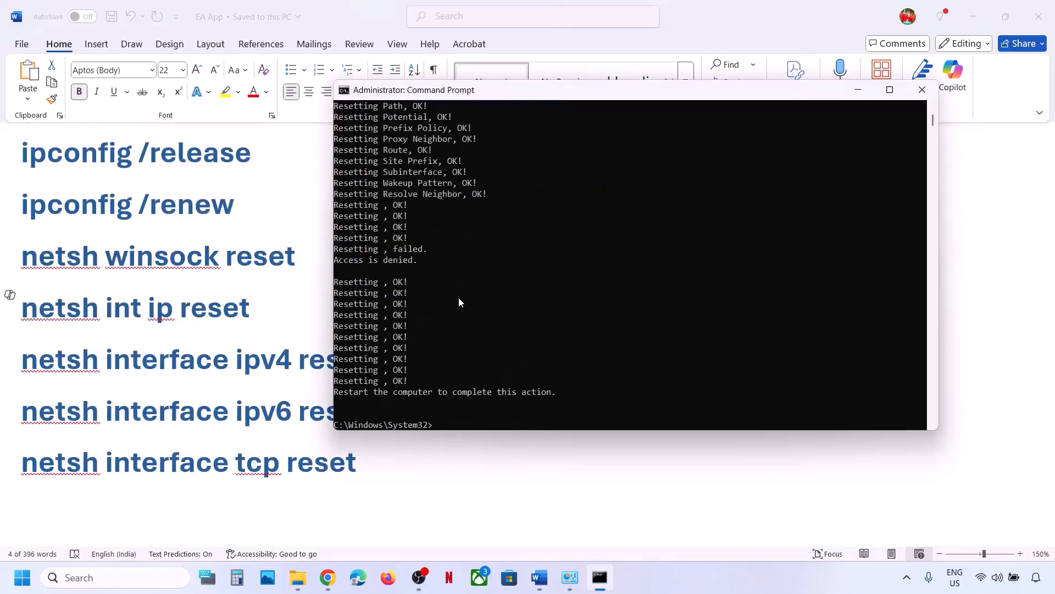
key(alt+Tab)
Run the netsh interface ipv4 reset and ipv6 reset commands.
drag(370, 360, 81, 366)
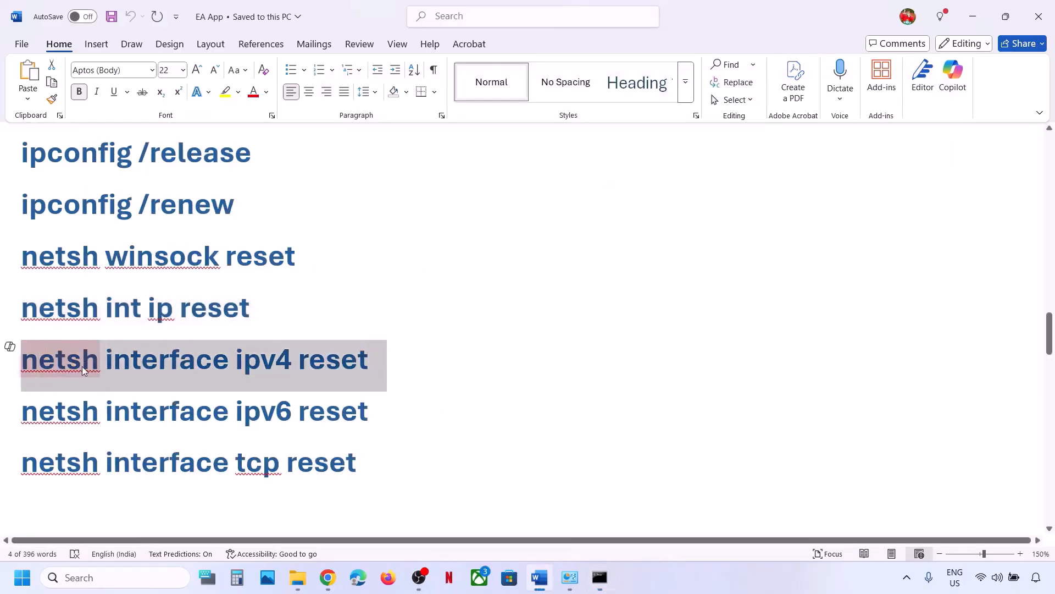
key(ctrl+c)
key(alt+Tab)
key(ctrl+v)
key(Return)
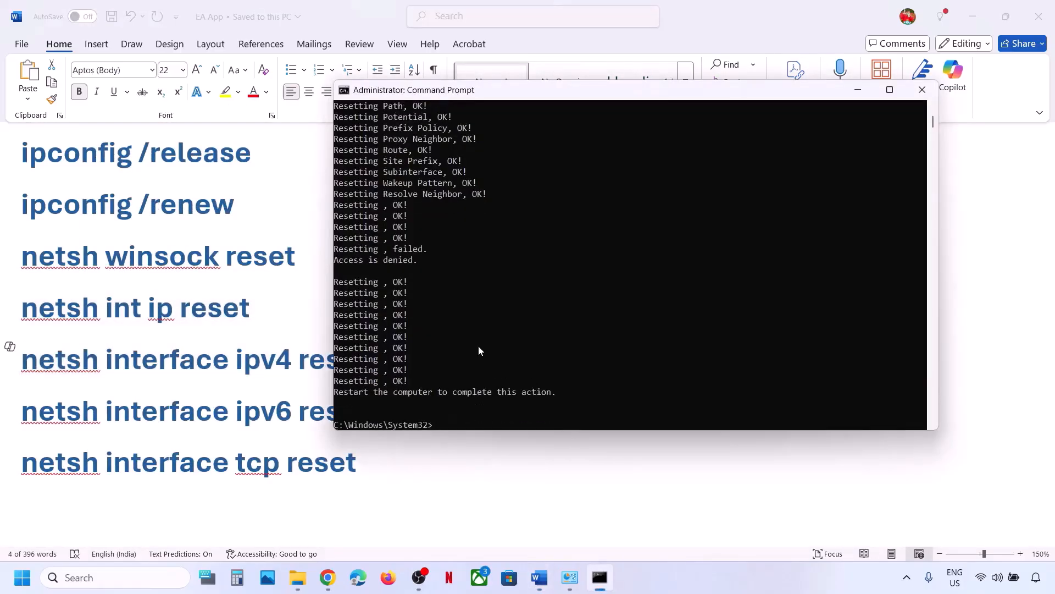
key(alt+Tab)
click(365, 409)
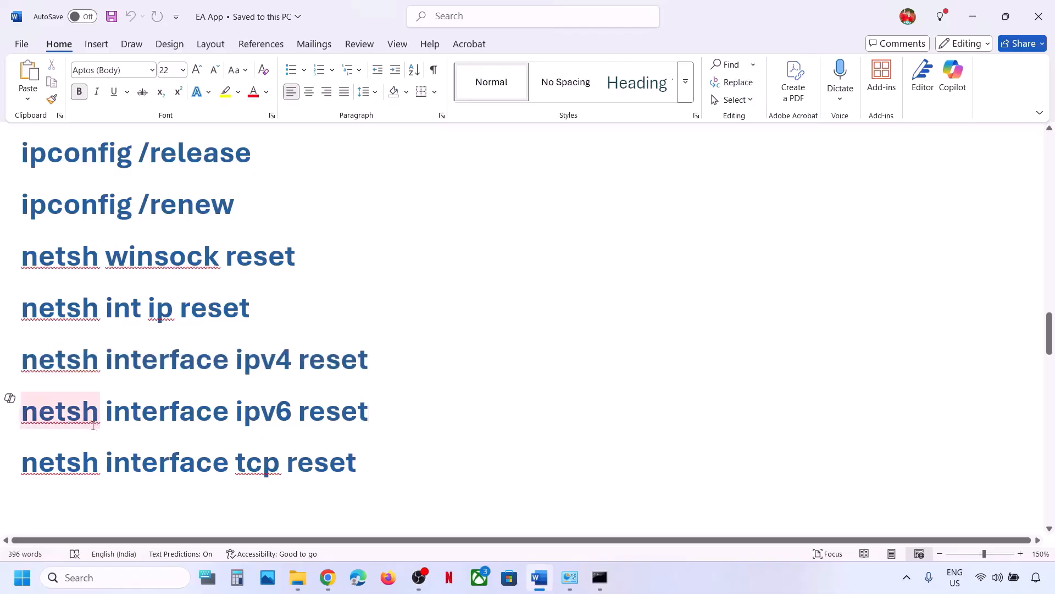
drag(369, 411, 22, 413)
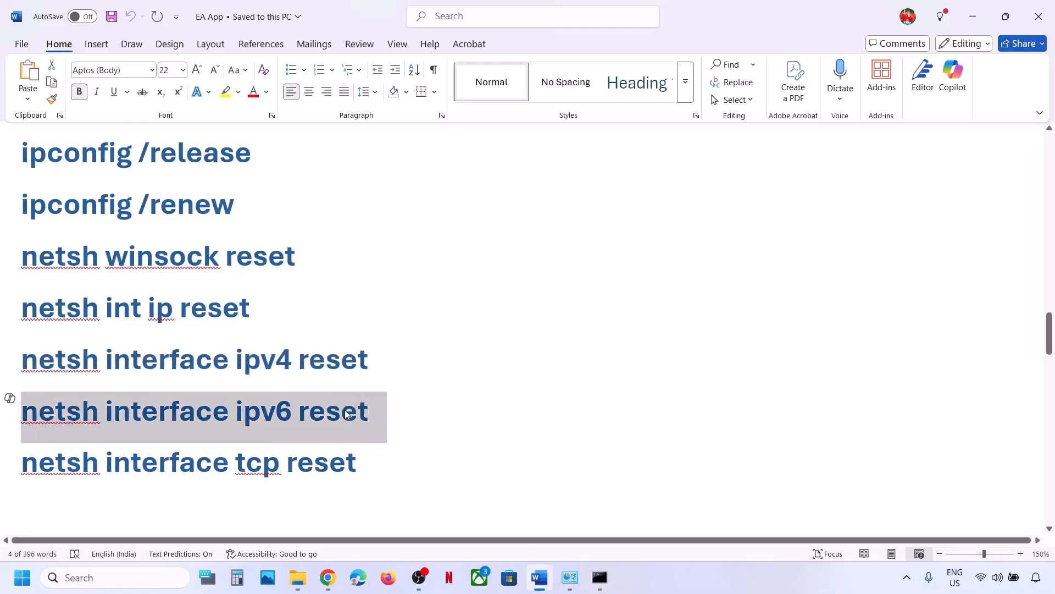
key(ctrl+c)
key(alt+Tab)
key(ctrl+v)
key(Return)
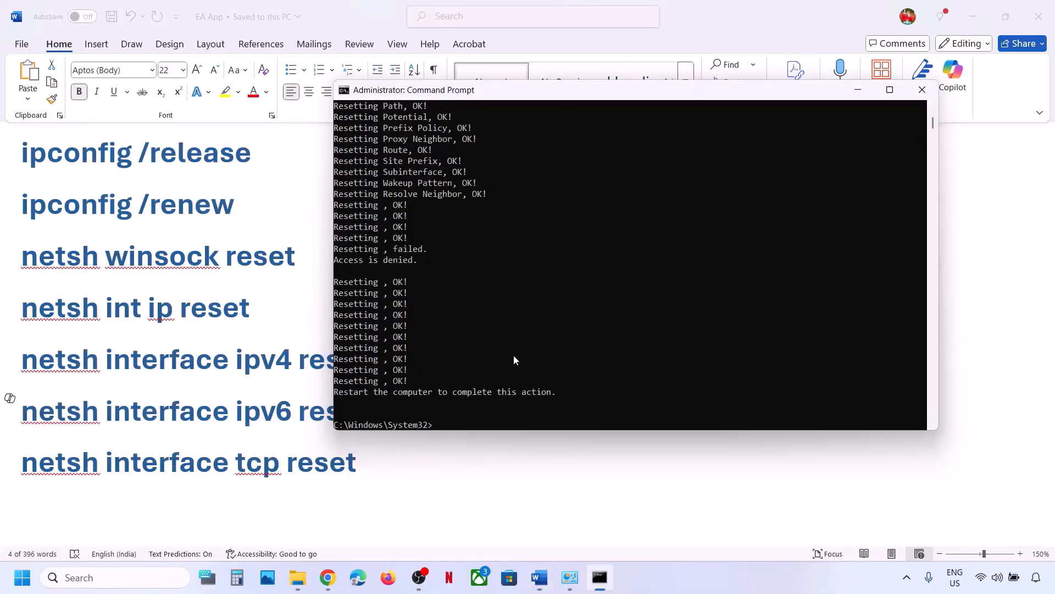
key(alt+Tab)
Run the netsh interface tcp reset command, then close Command Prompt.
triple_click(309, 469)
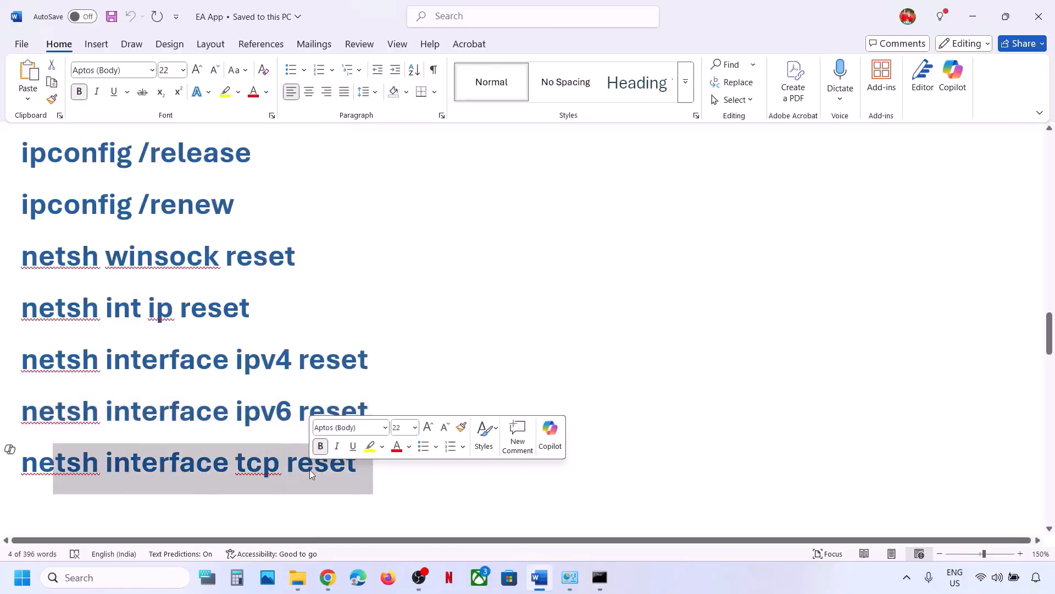
double_click(309, 470)
triple_click(309, 469)
key(ctrl+c)
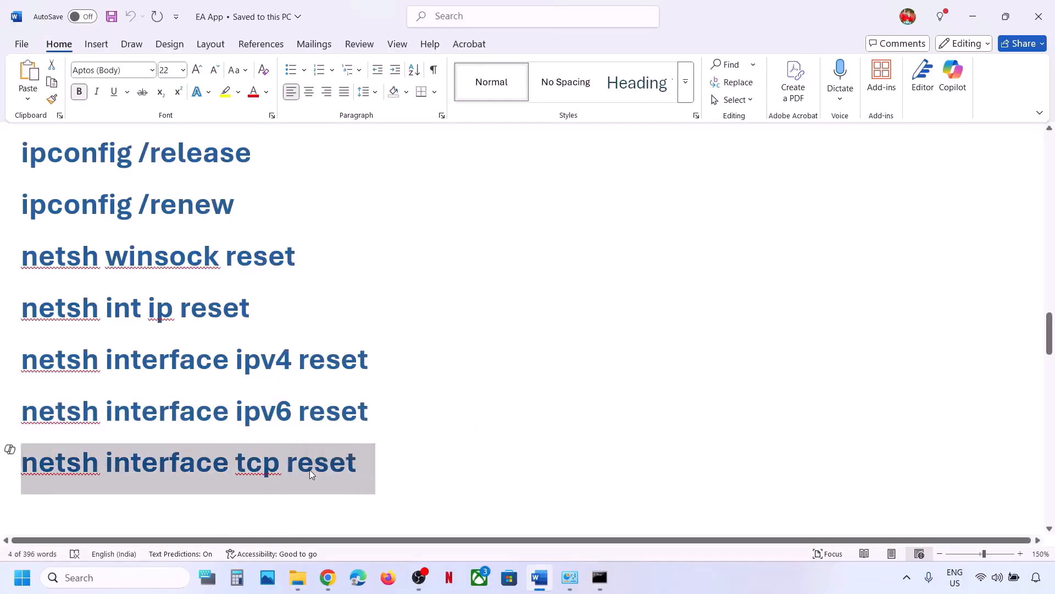
key(alt+Tab)
key(ctrl+v)
key(Return)
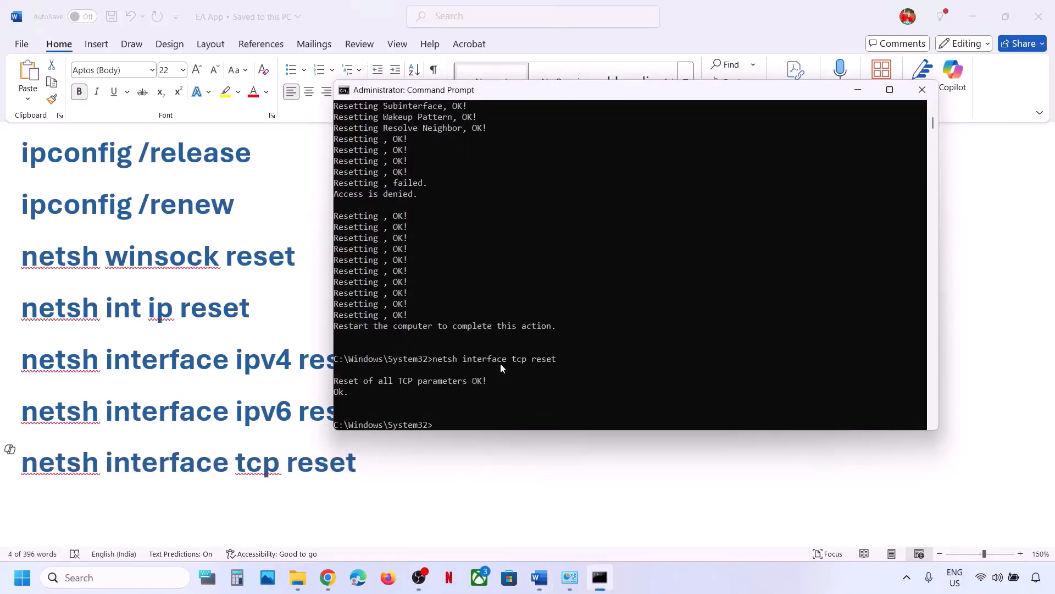
click(922, 89)
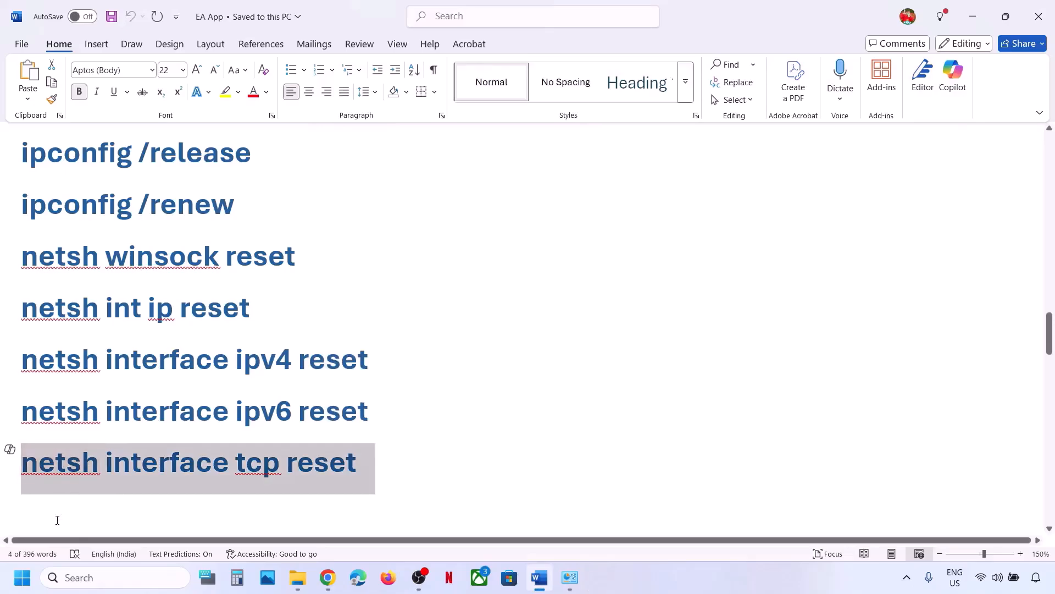
View the Start menu power options and dismiss them without restarting.
click(23, 578)
click(400, 530)
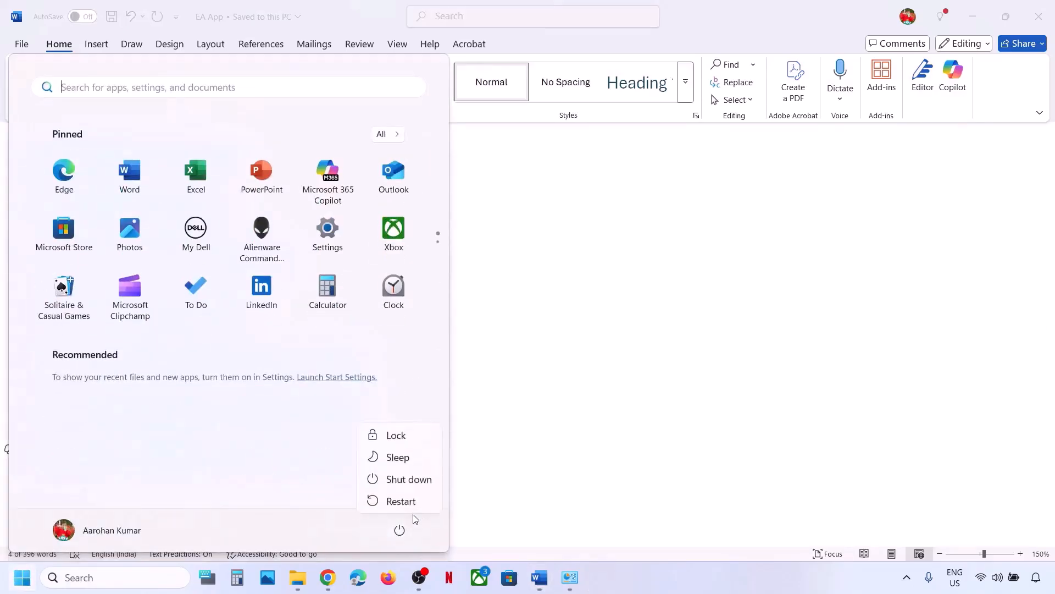
click(601, 401)
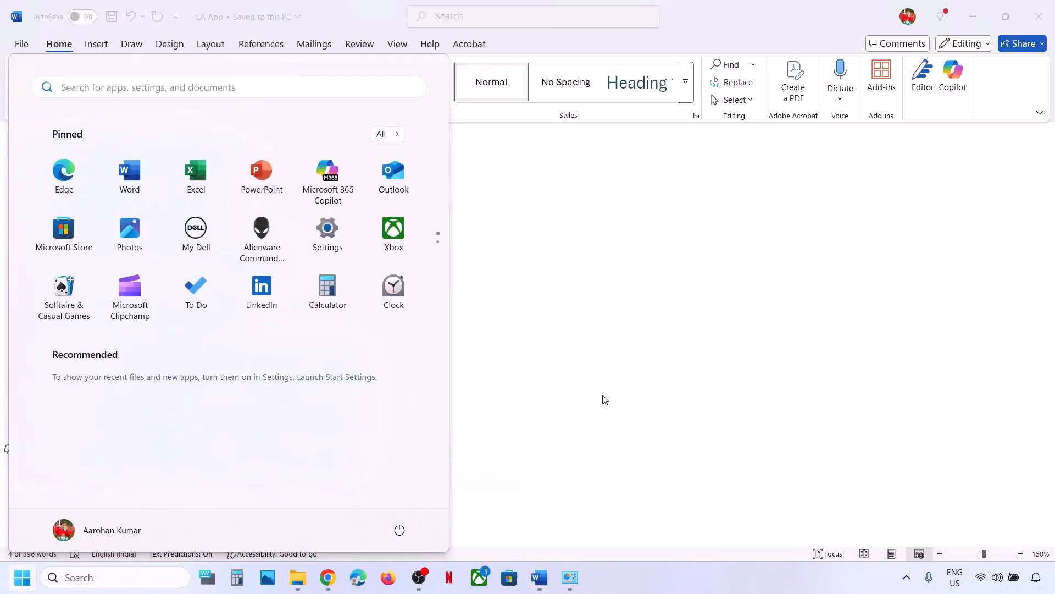
Copy the .NET Framework 4.8.1 download link from Step 13 of the notes.
scroll(602, 397, down, 2)
scroll(602, 395, down, 2)
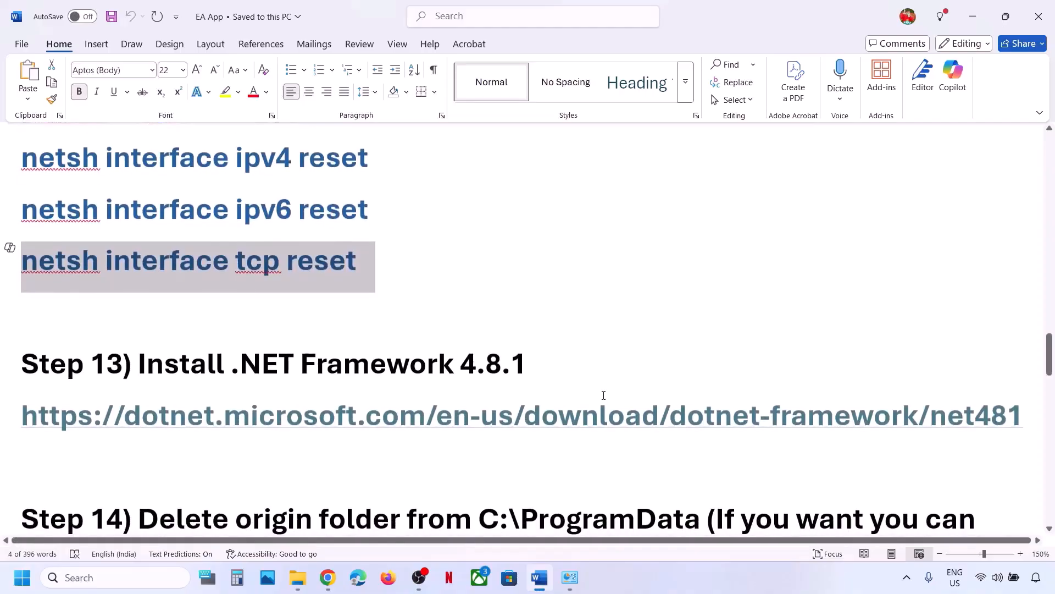
scroll(602, 395, up, 1)
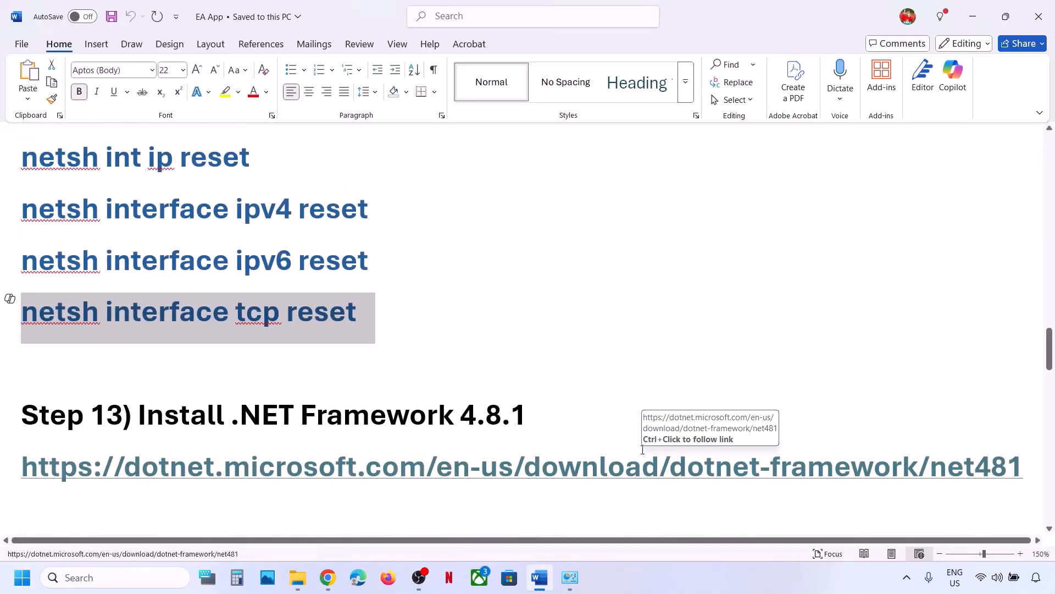
triple_click(599, 469)
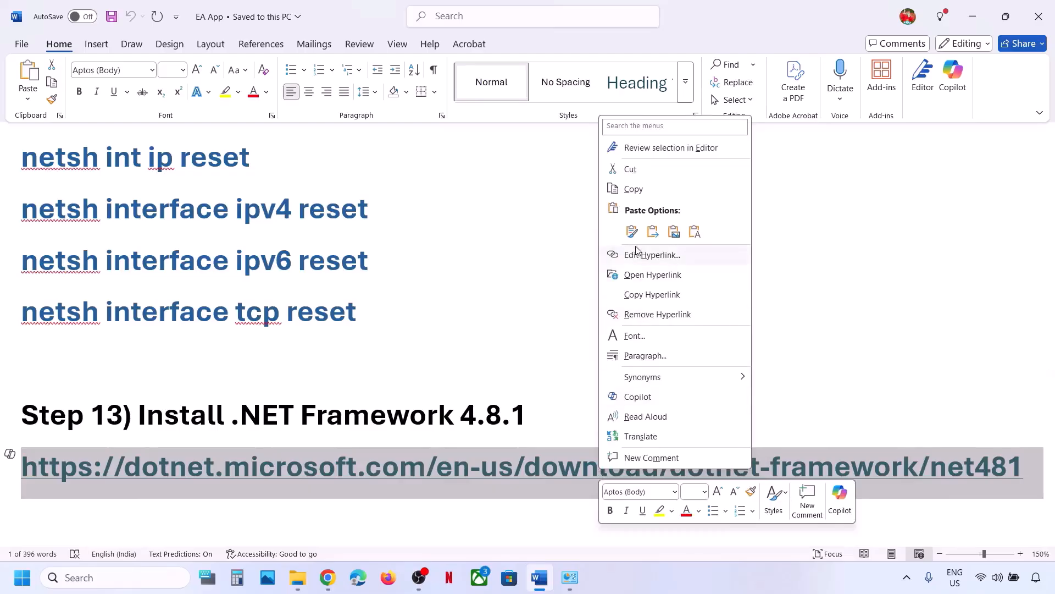
click(632, 189)
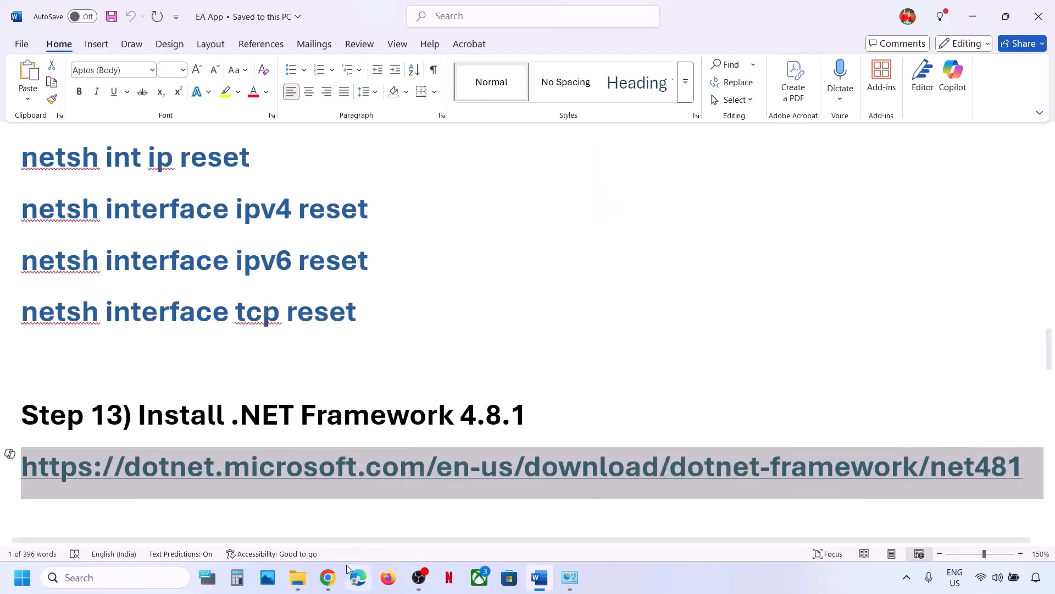
click(328, 577)
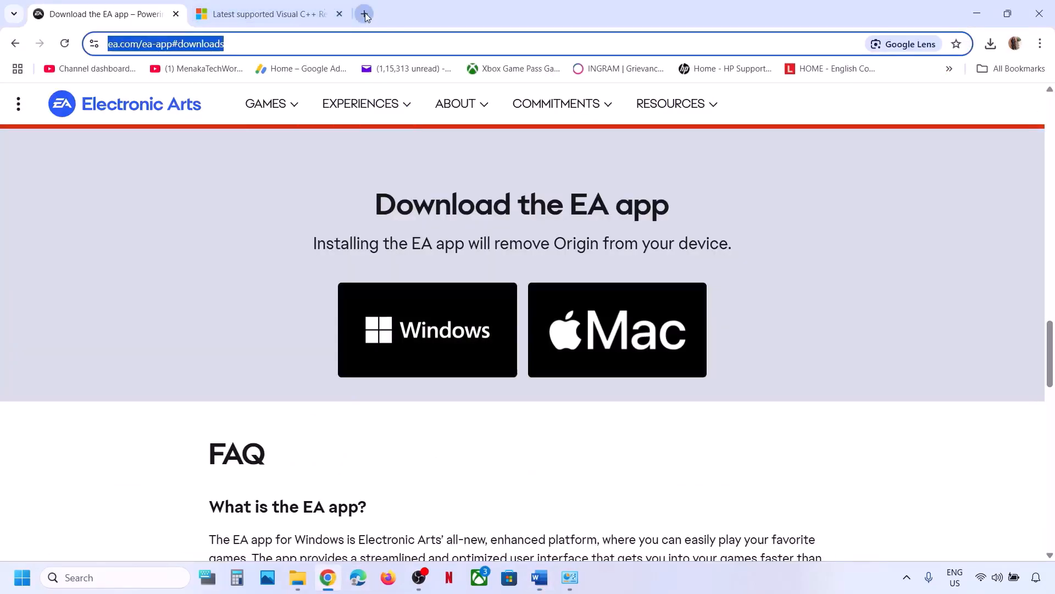
Load the pasted .NET Framework 4.8.1 download page in a new Chrome tab.
click(364, 14)
key(ctrl+v)
key(Return)
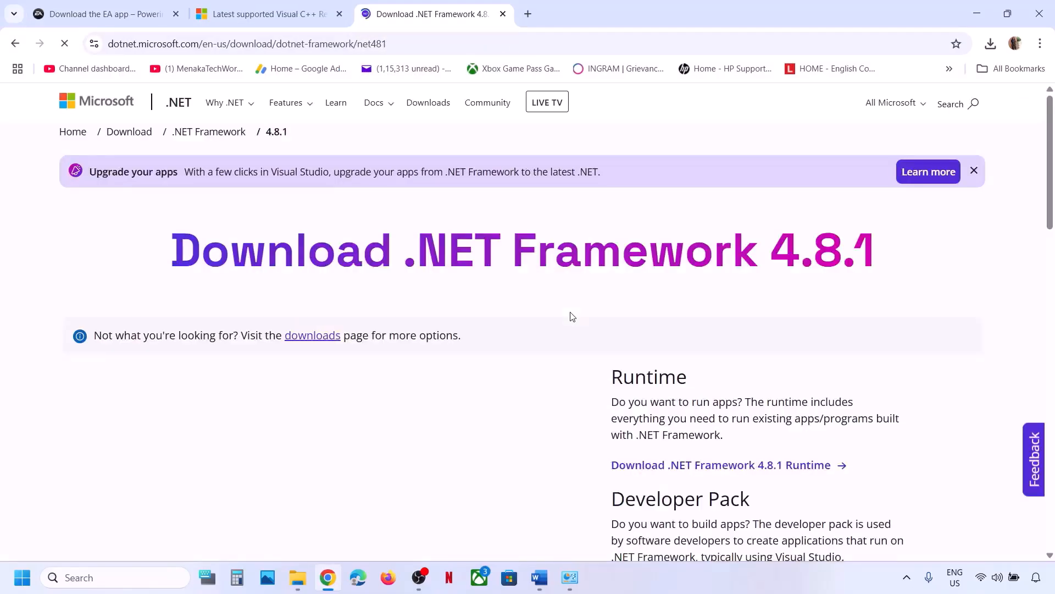
scroll(494, 384, down, 5)
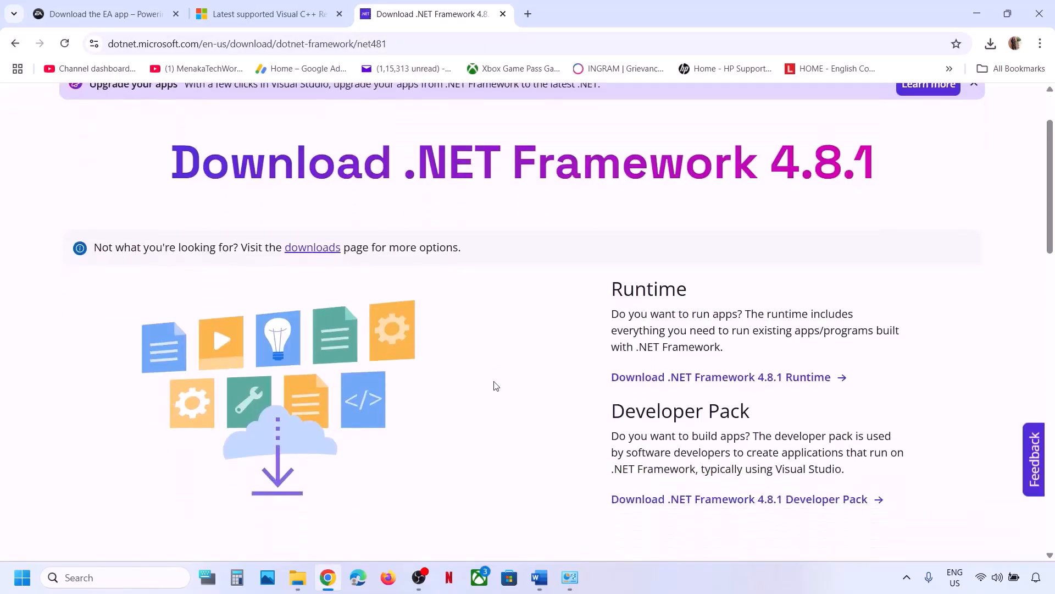
scroll(496, 385, up, 5)
scroll(496, 385, down, 9)
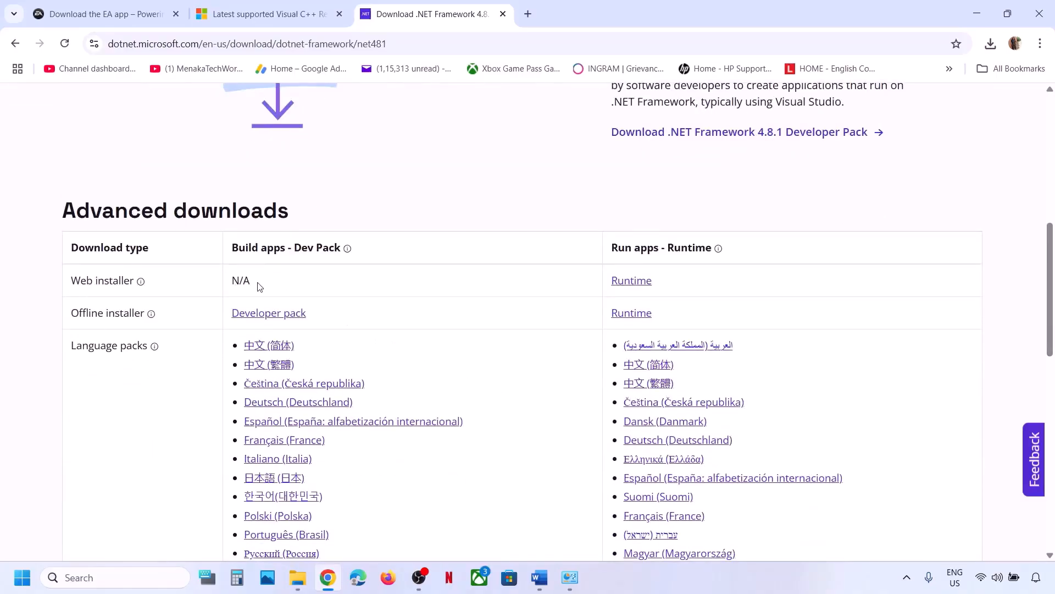
scroll(257, 285, down, 1)
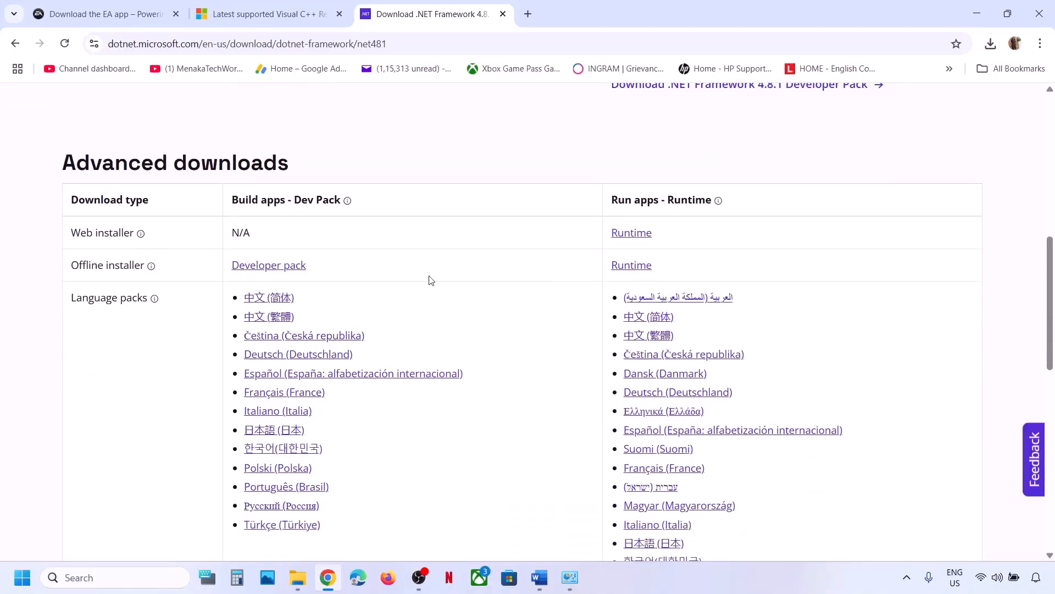
scroll(432, 280, down, 3)
scroll(432, 280, up, 4)
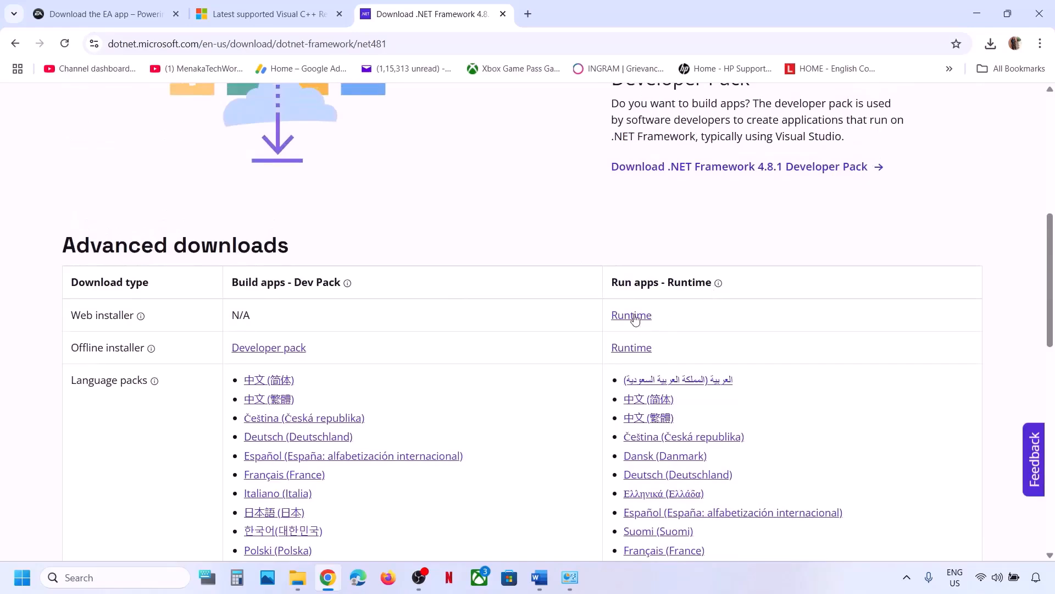
Download and run NDP481-Web.exe, note it's already installed, and close the installer.
click(632, 316)
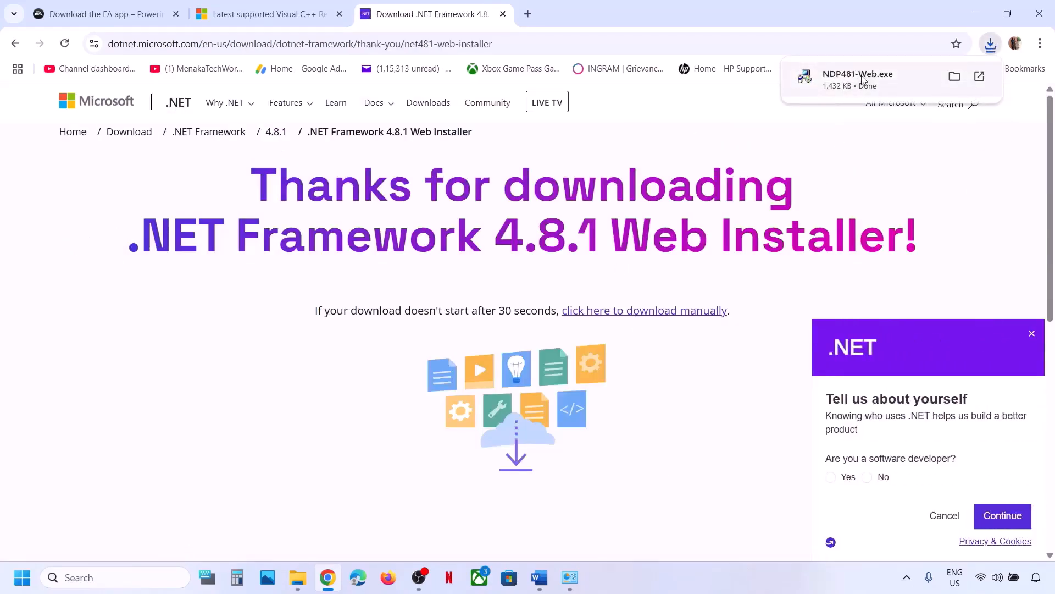
click(862, 81)
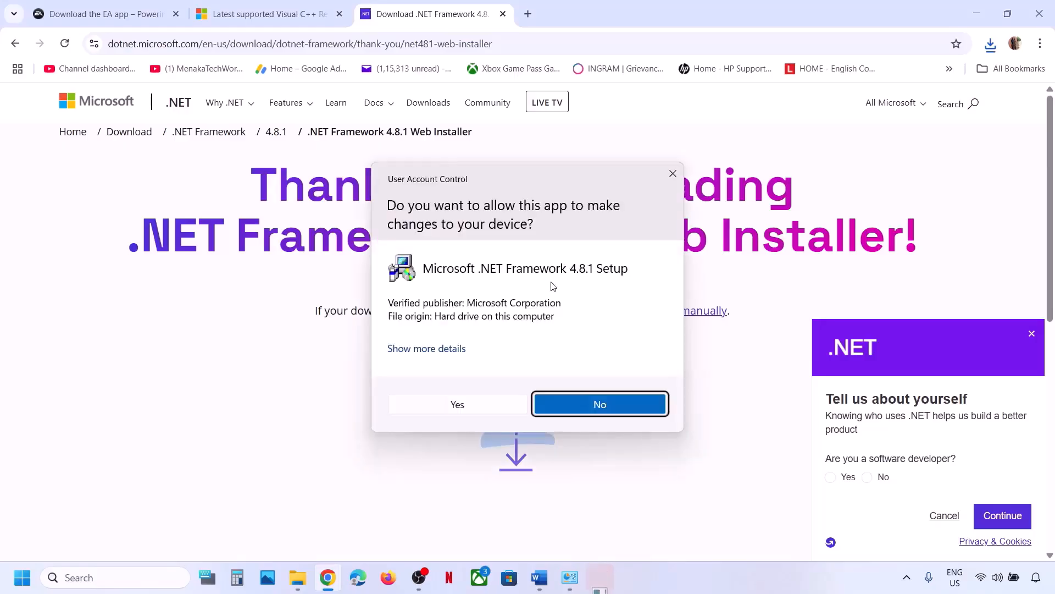
click(471, 401)
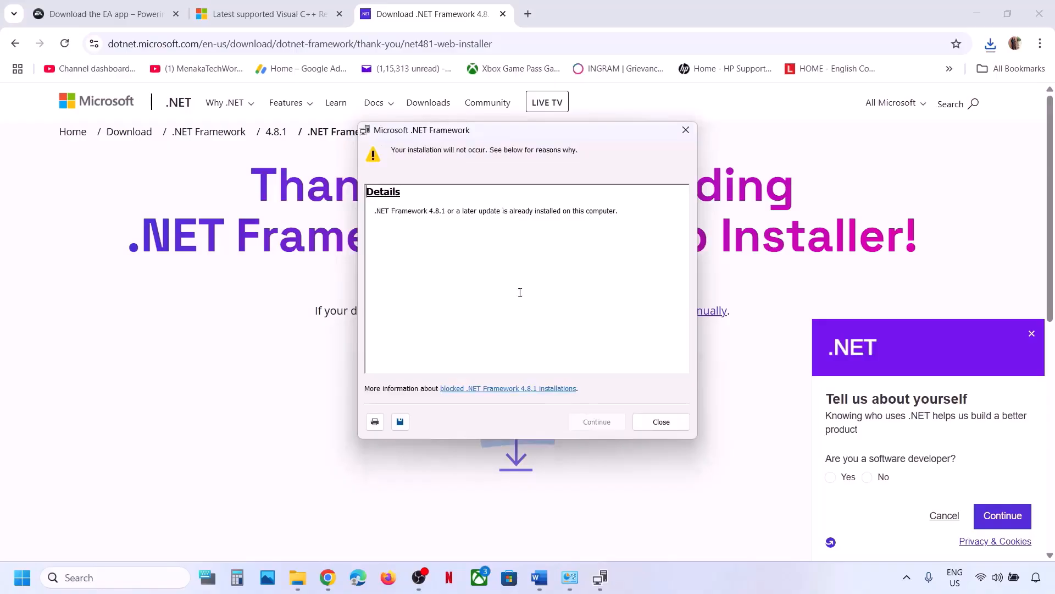
drag(385, 212, 624, 213)
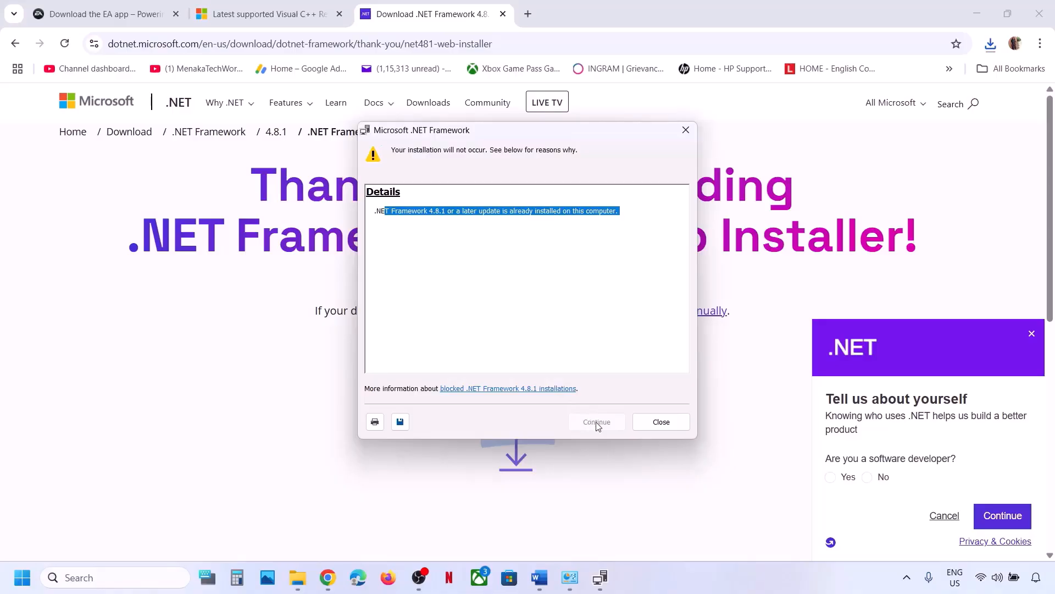
click(686, 130)
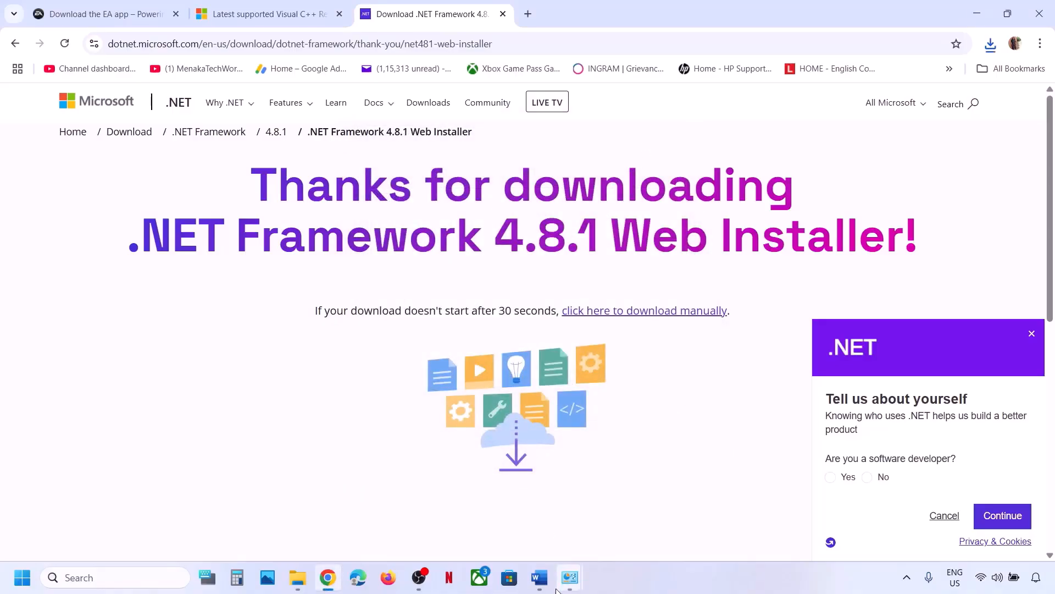
Mark Step 14 in the notes and open C:\ProgramData in File Explorer.
click(539, 577)
scroll(363, 407, down, 3)
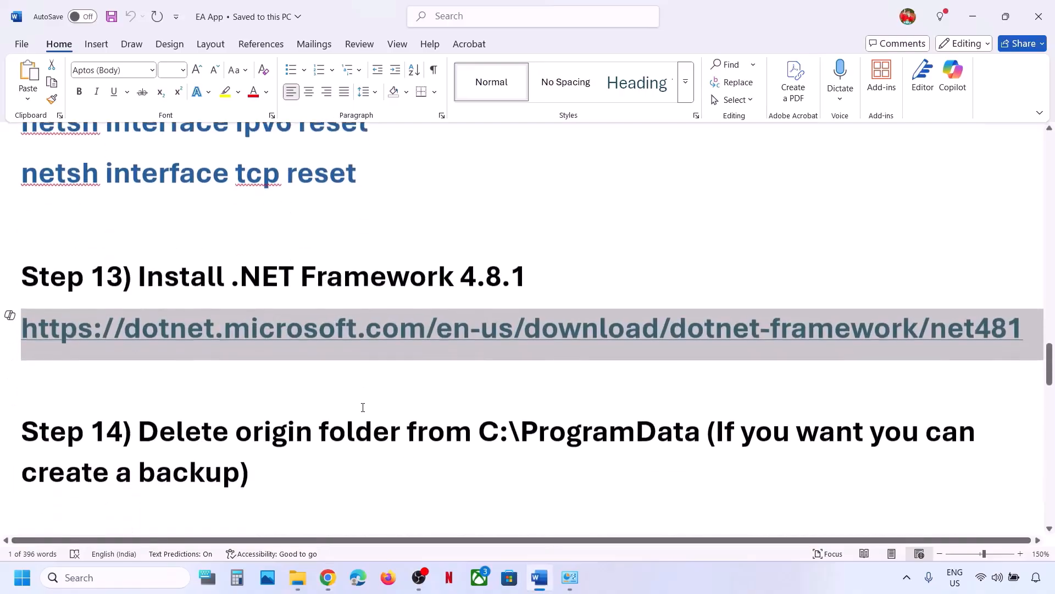
drag(158, 393, 619, 385)
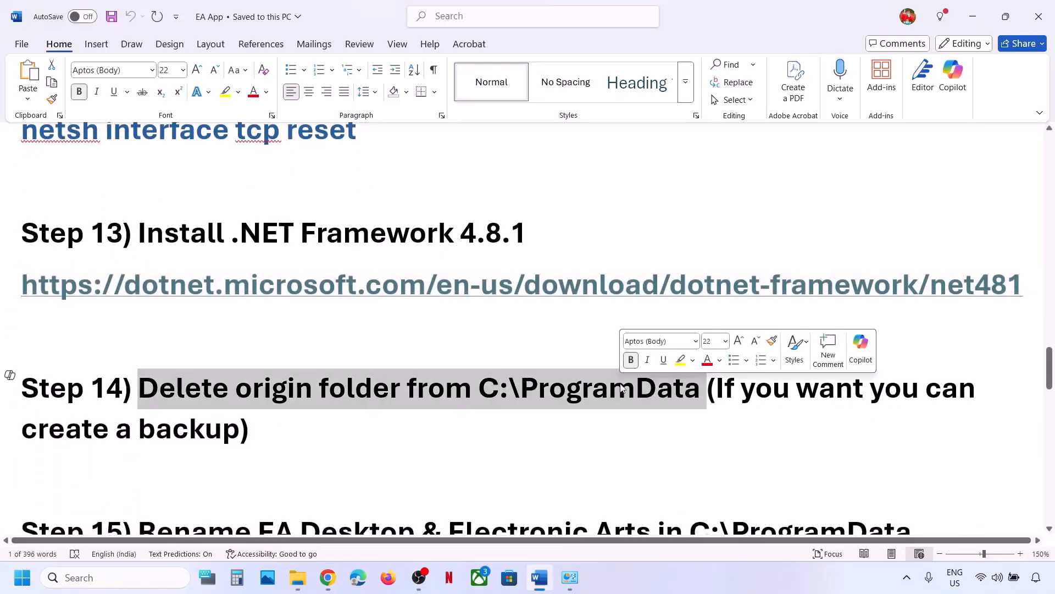
click(297, 577)
click(87, 350)
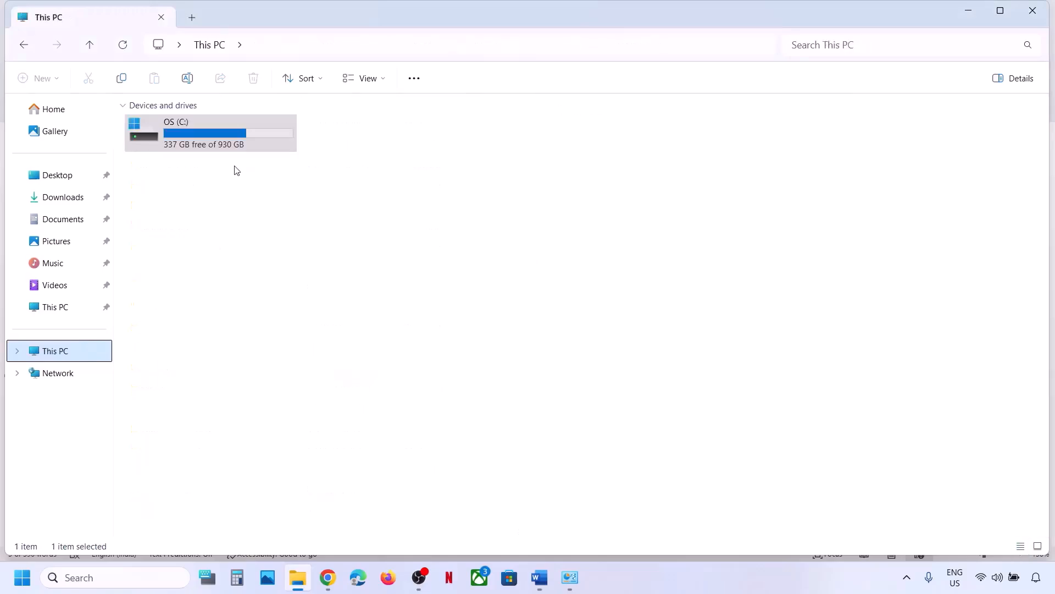
double_click(215, 140)
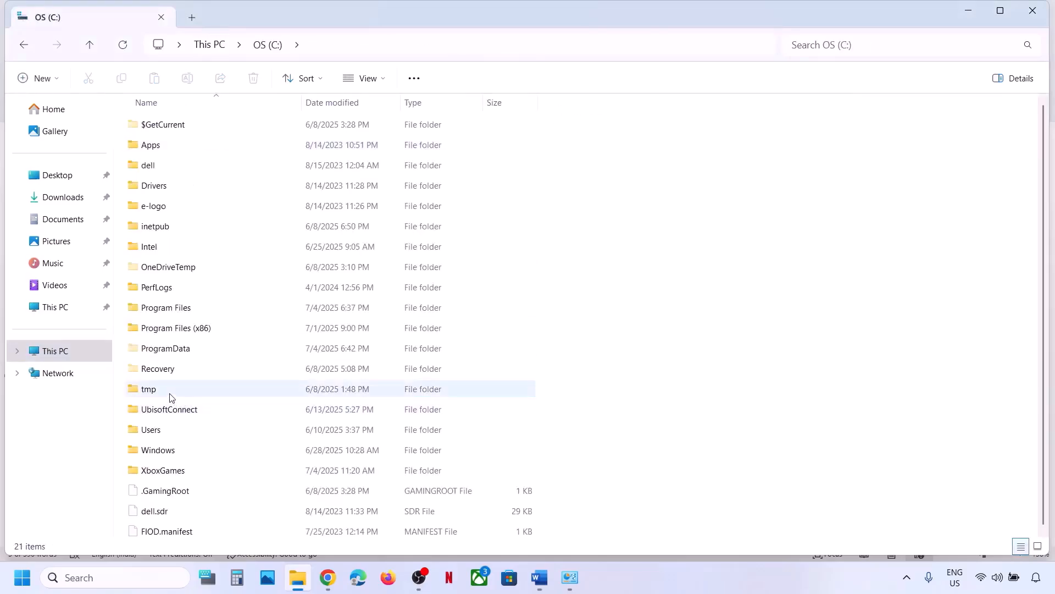
double_click(161, 342)
click(170, 351)
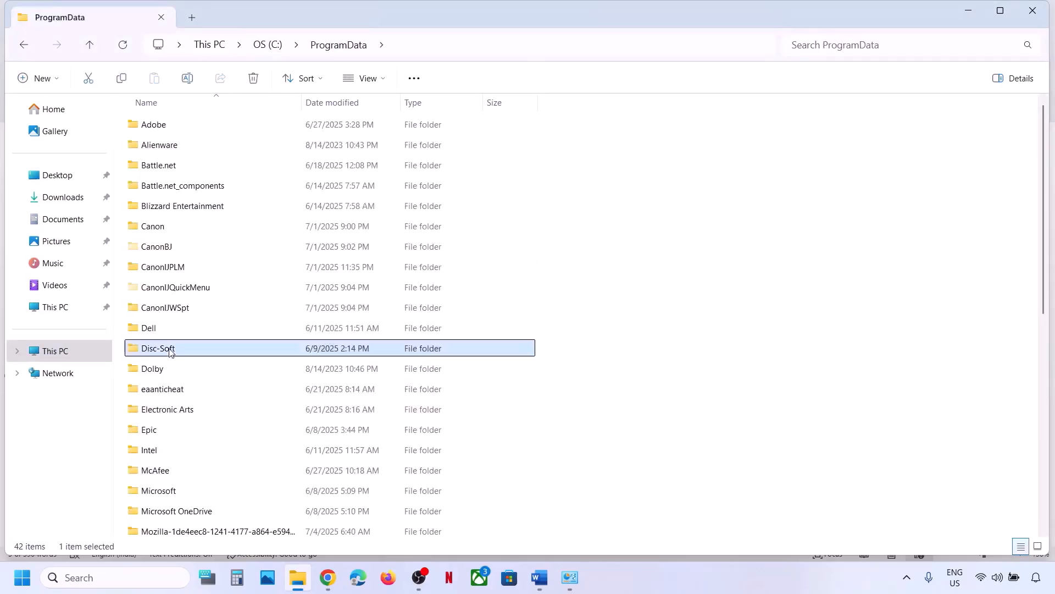
text(or)
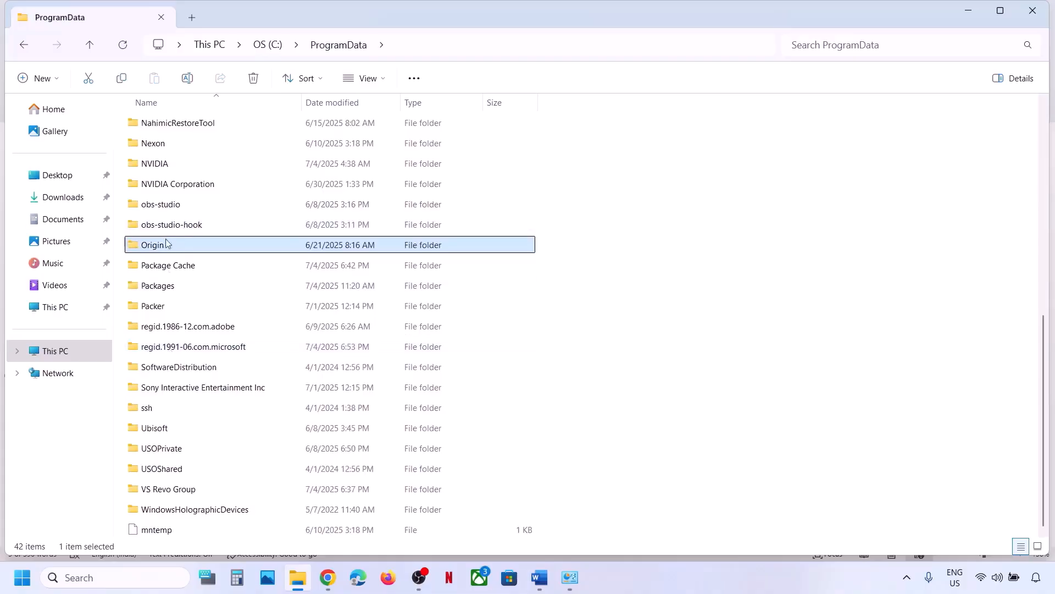
Copy the Origin folder onto the desktop as a backup.
right_click(165, 246)
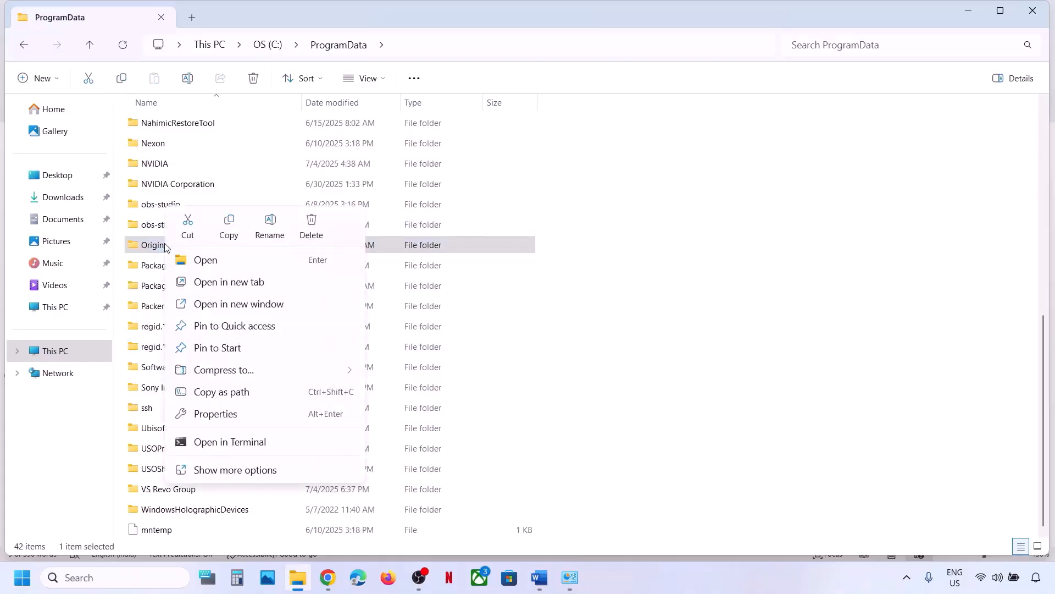
click(235, 228)
key(super+d)
key(ctrl+v)
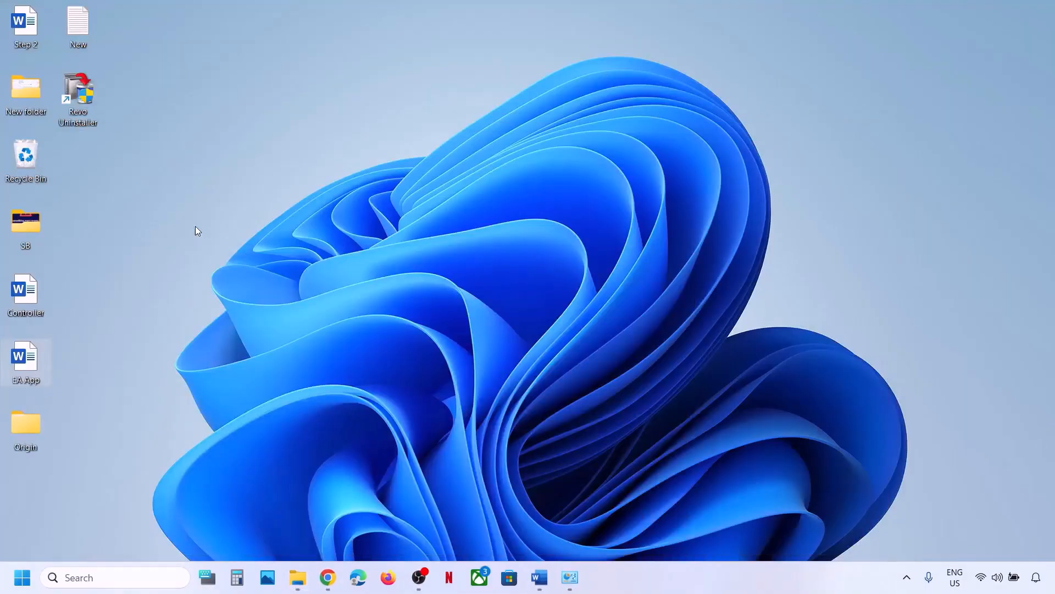
drag(42, 428, 368, 318)
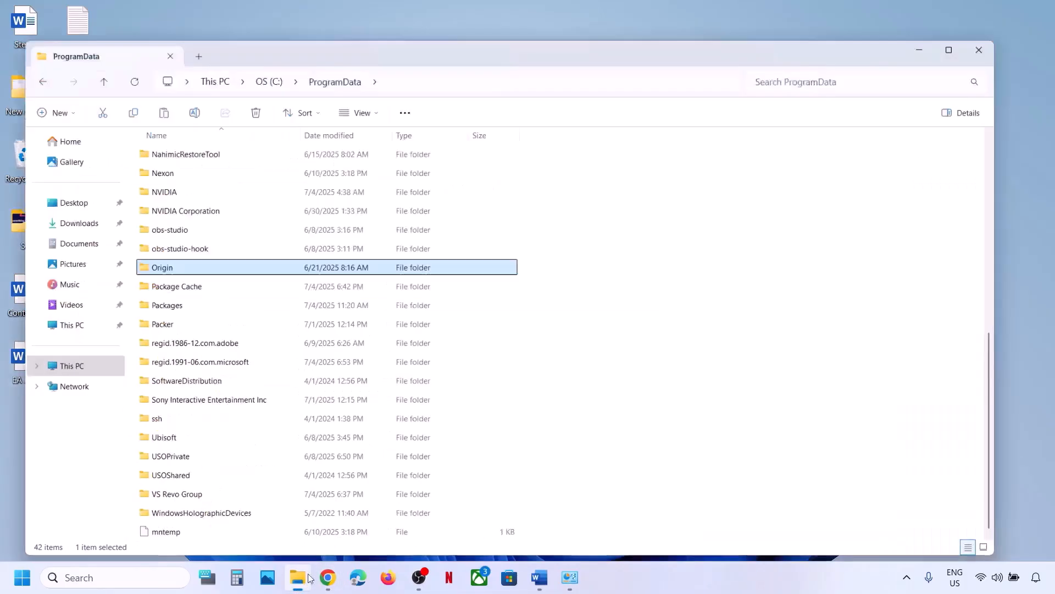
Delete the Origin folder from C:\ProgramData and return to the notes.
click(297, 577)
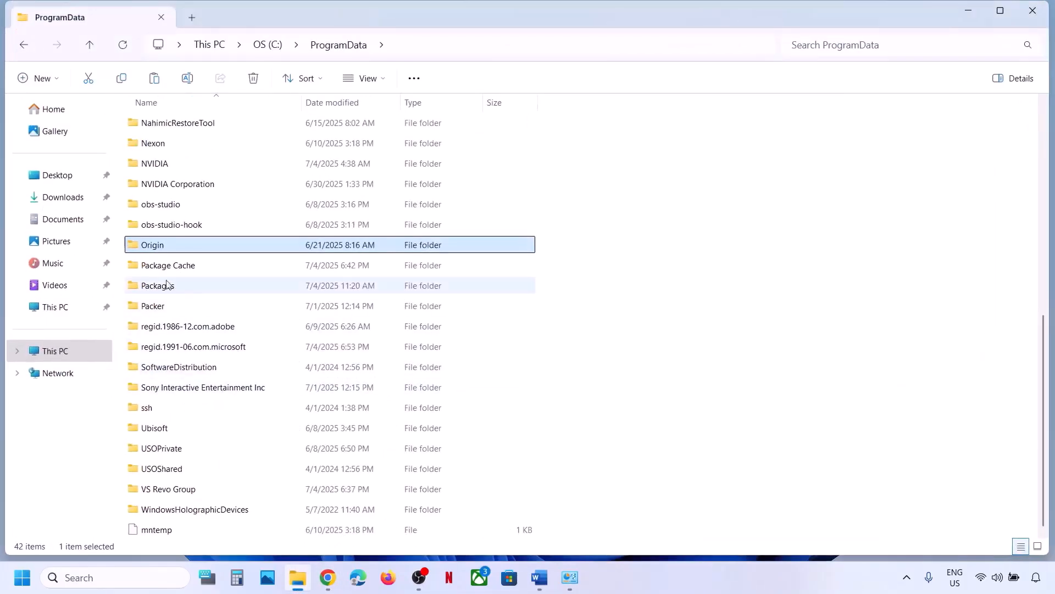
right_click(152, 251)
click(341, 221)
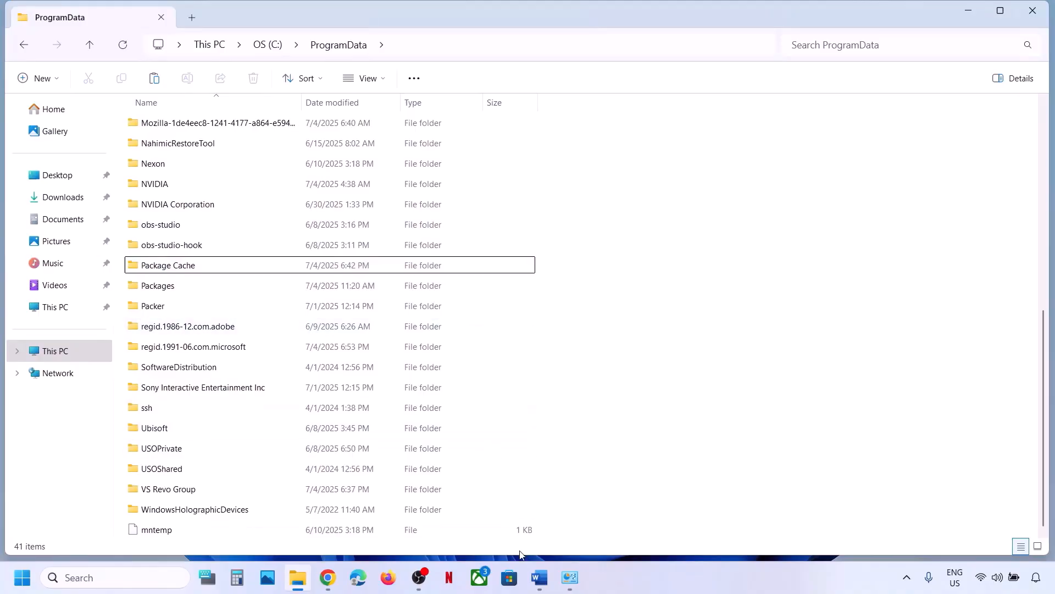
click(537, 577)
scroll(332, 336, down, 3)
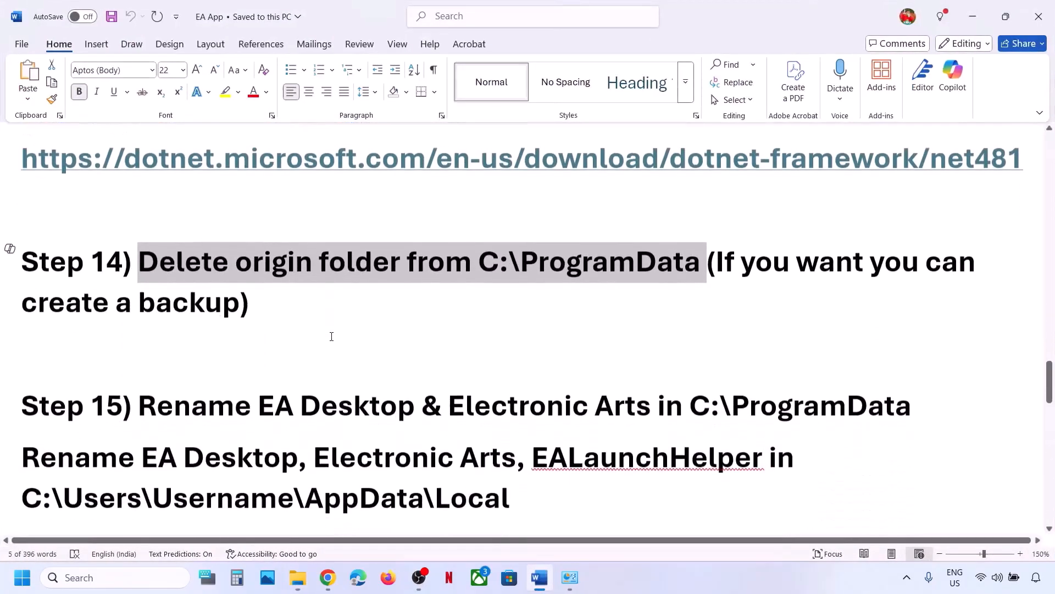
drag(279, 345, 912, 346)
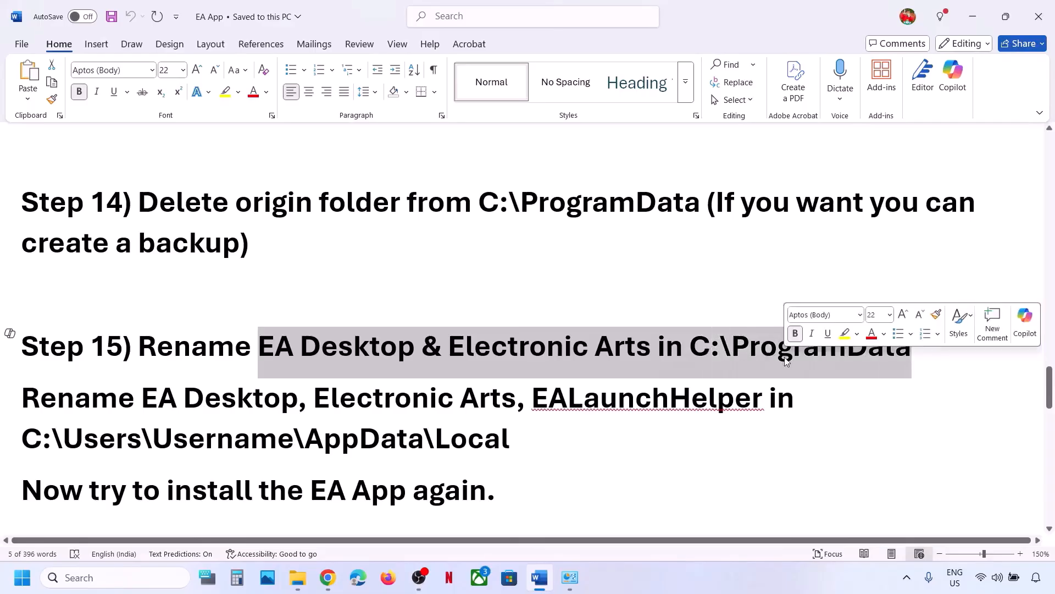
click(286, 586)
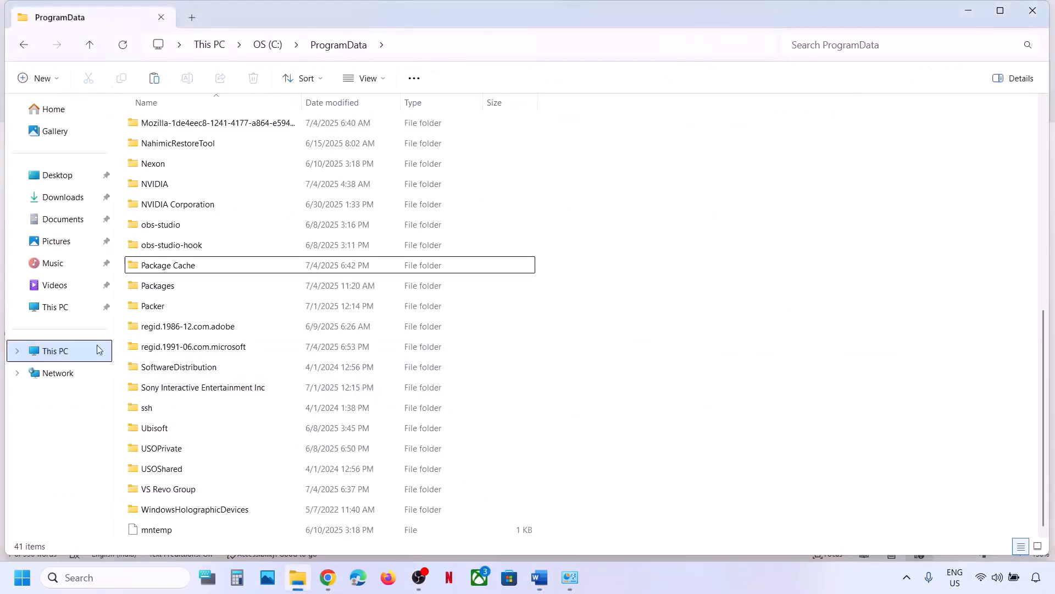
click(75, 344)
click(188, 147)
double_click(174, 140)
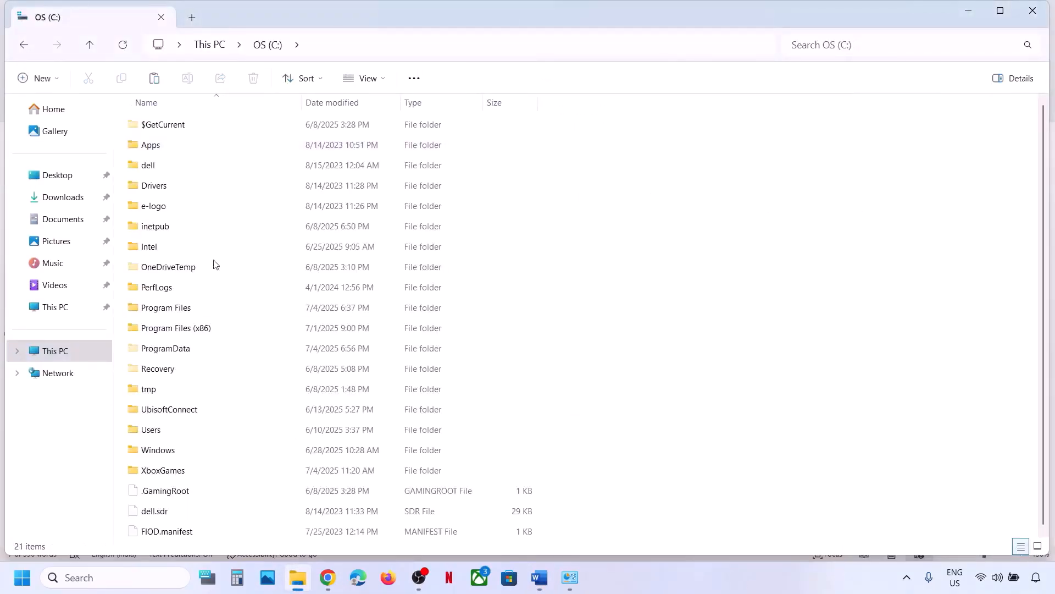
double_click(174, 352)
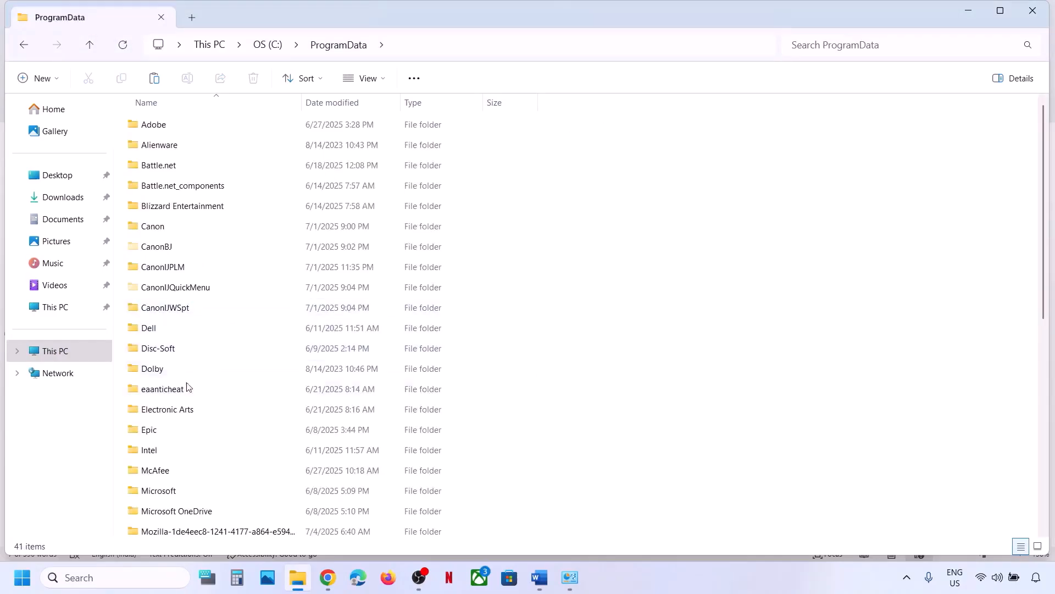
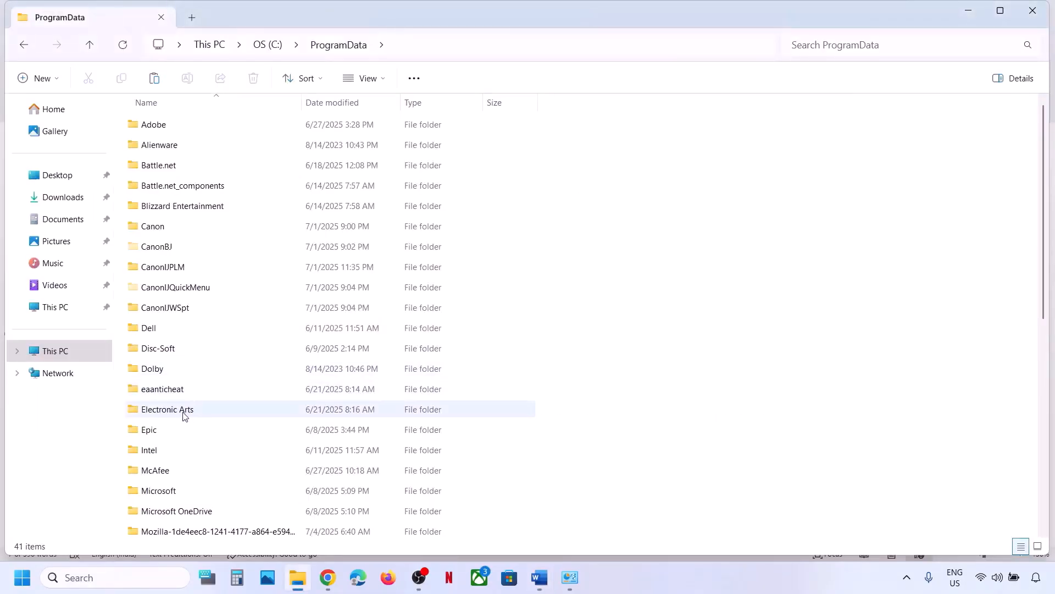
Rename the Electronic Arts folder in C:\ProgramData to 'Electronic Arts.old'.
click(183, 414)
key(Down)
key(Up)
key(Up)
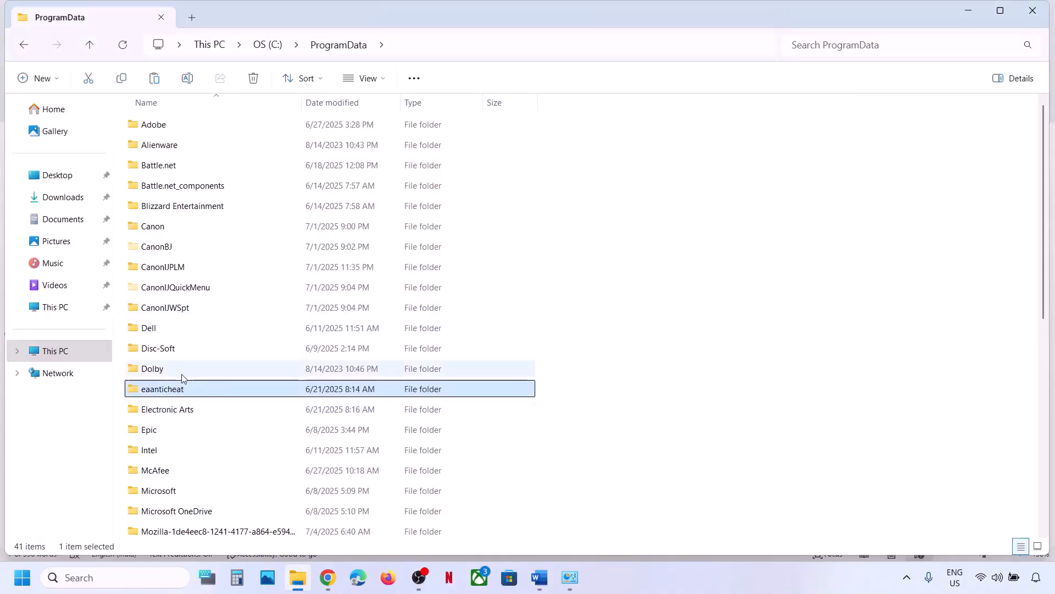
click(173, 416)
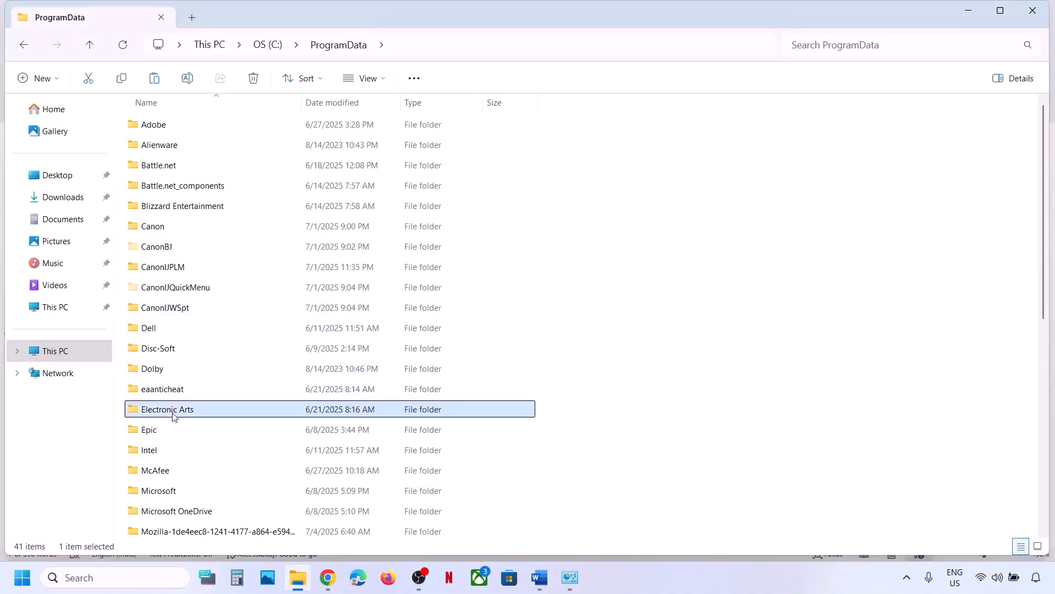
right_click(172, 416)
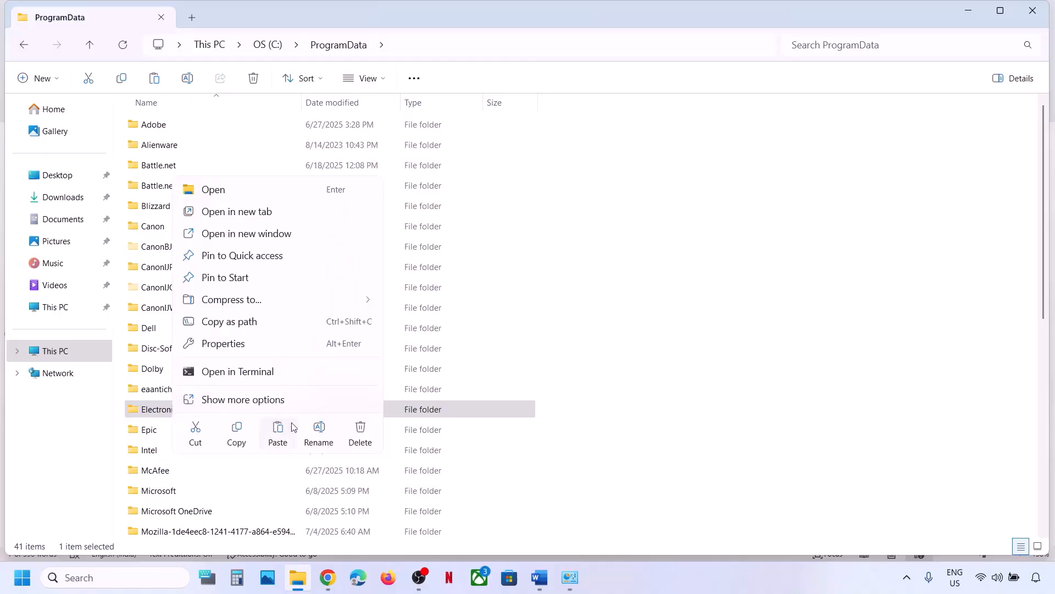
click(319, 430)
click(202, 409)
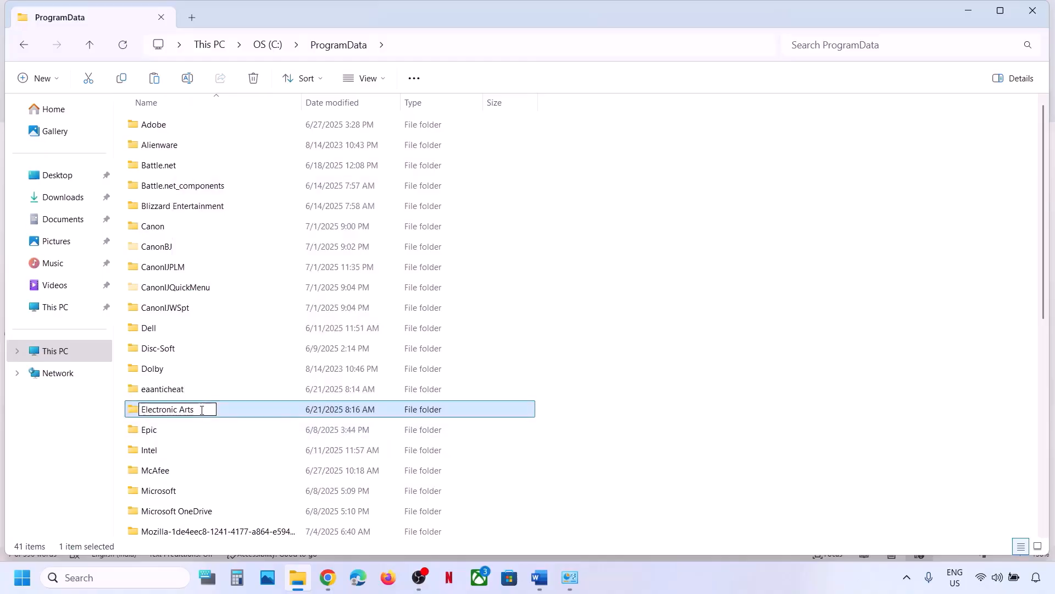
text(.old)
click(690, 450)
click(687, 575)
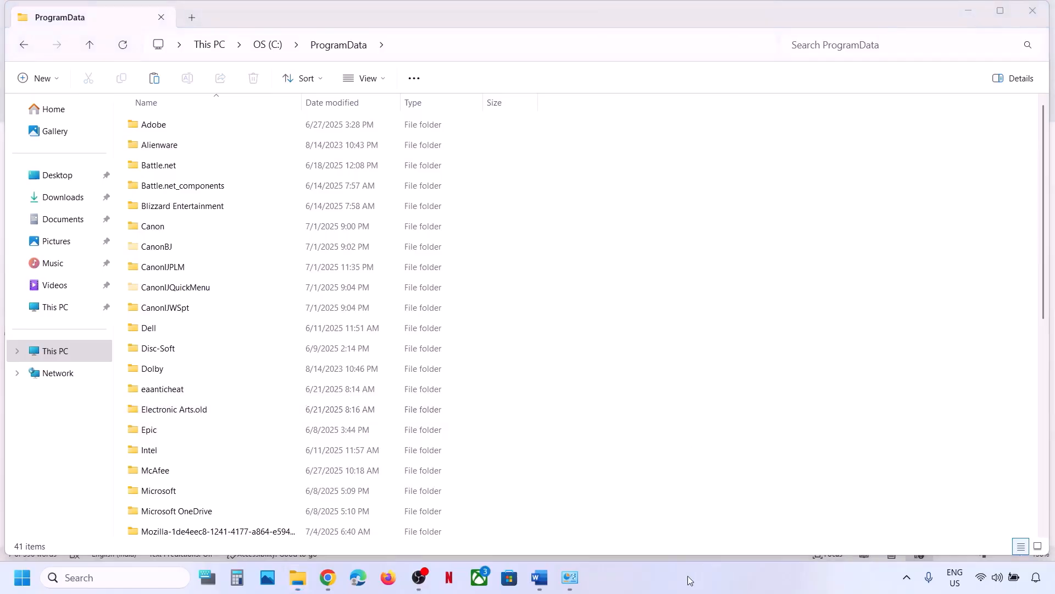
Try renaming the EA Desktop folder to 'EA Desktop.old'.
click(172, 393)
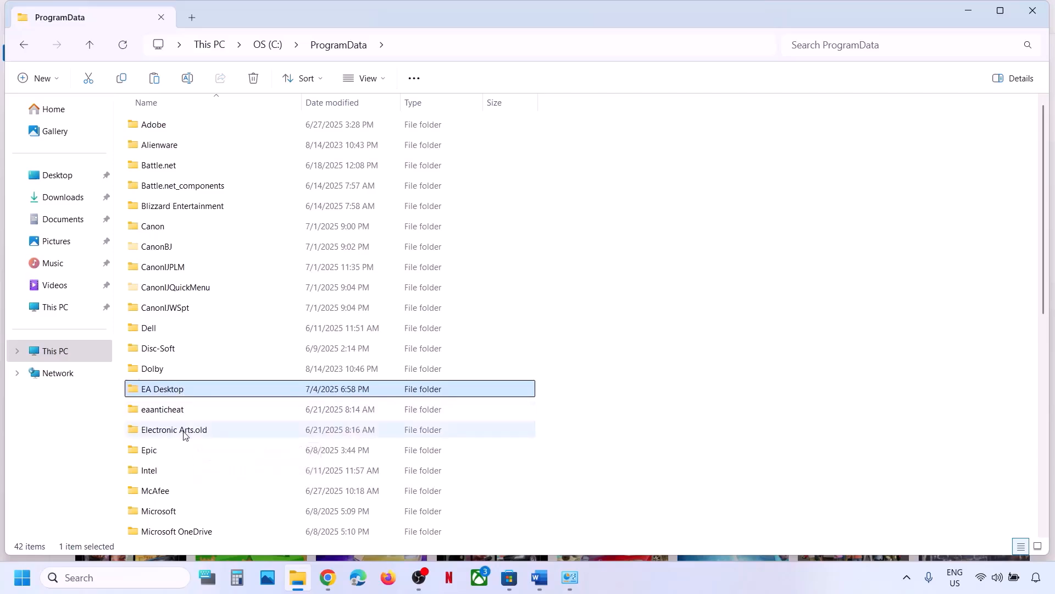
right_click(184, 392)
click(326, 416)
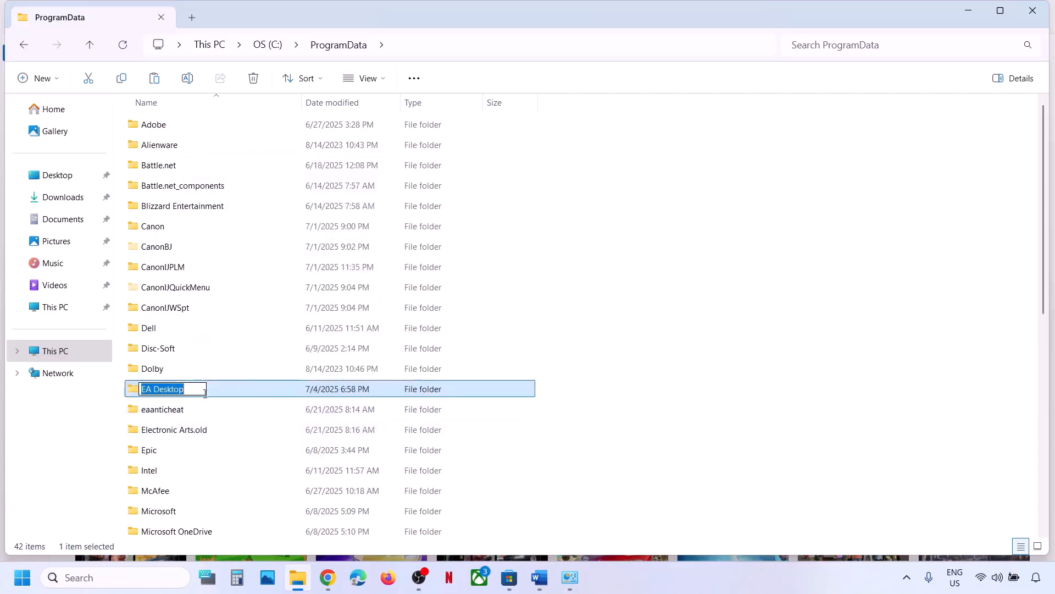
click(196, 390)
text(.old)
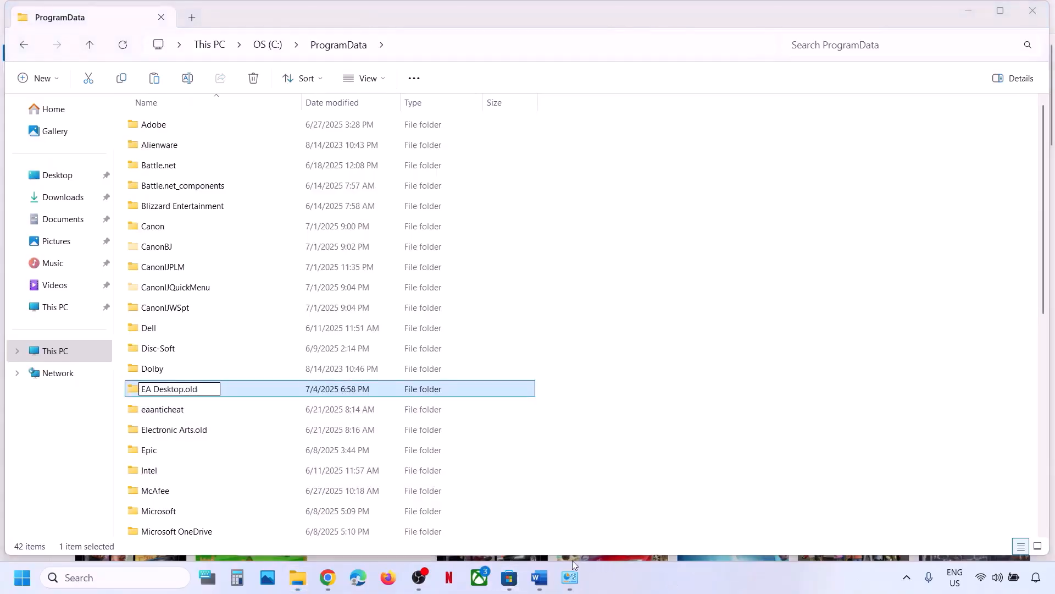
Highlight the Users\Username\AppData path in the Word instructions, then return to the folder.
click(539, 577)
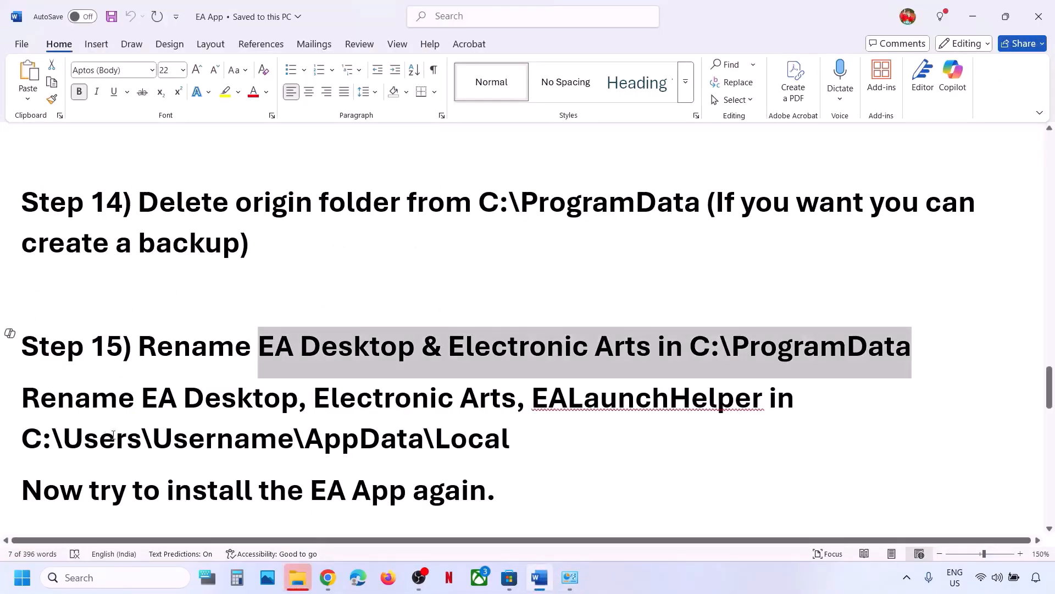
drag(45, 442, 436, 440)
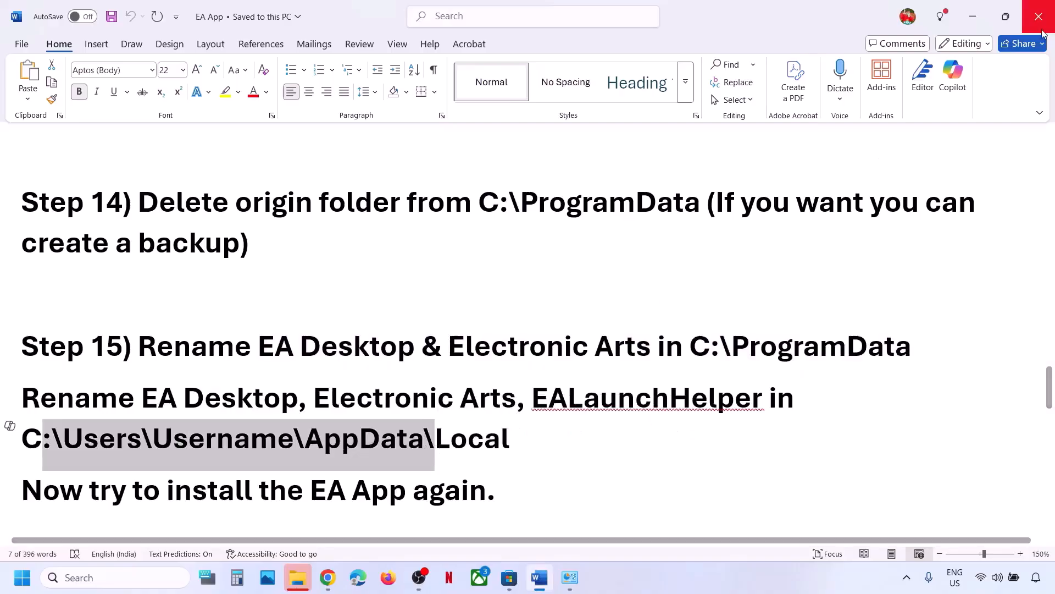
click(973, 17)
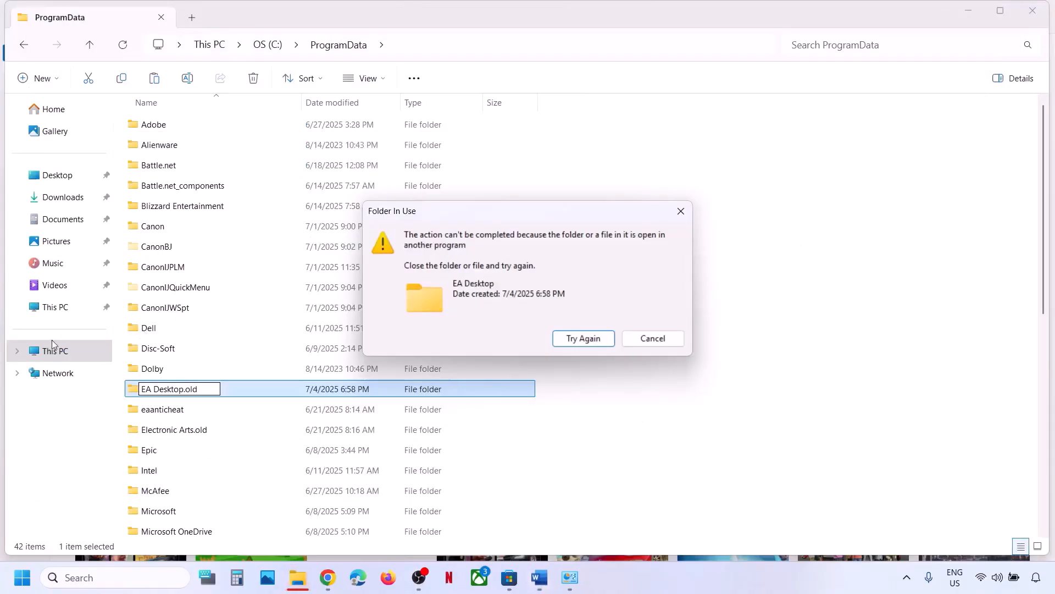
End EA Background Service in Task Manager, then retry renaming the folder to 'EA Desktop.old'.
click(595, 338)
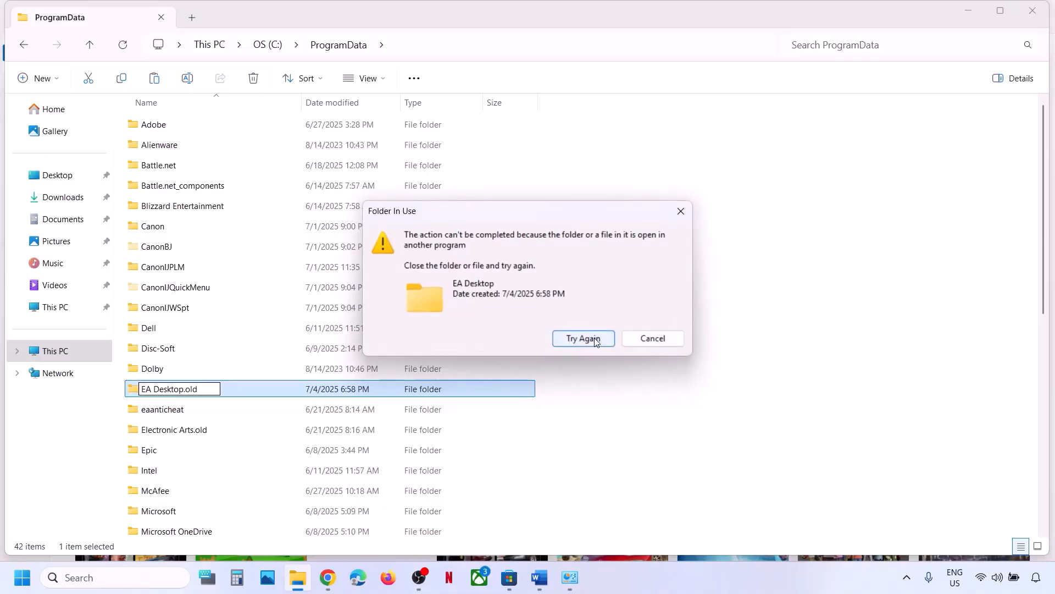
click(611, 339)
right_click(670, 577)
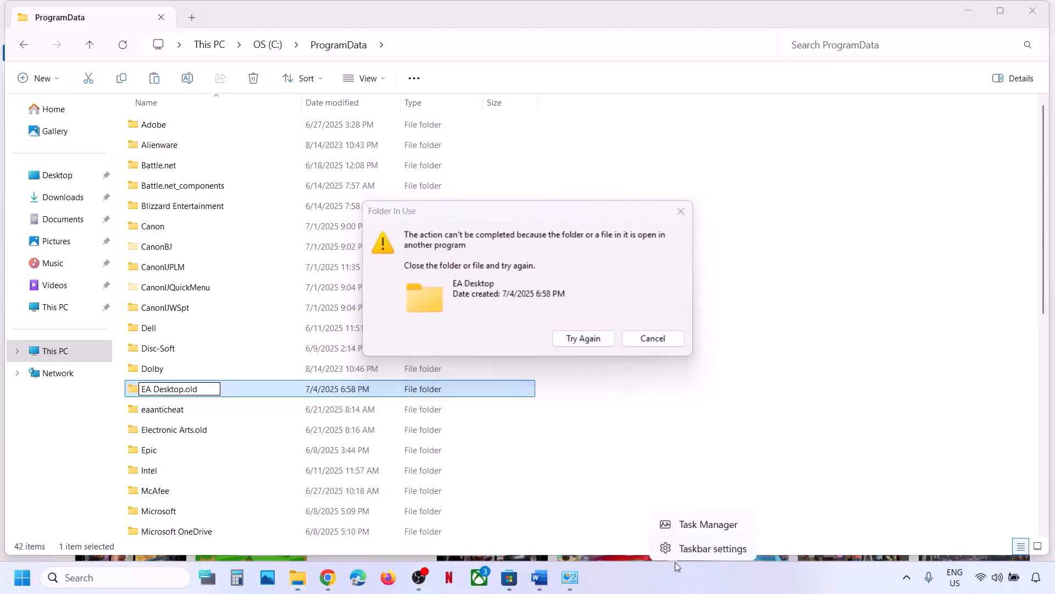
click(694, 526)
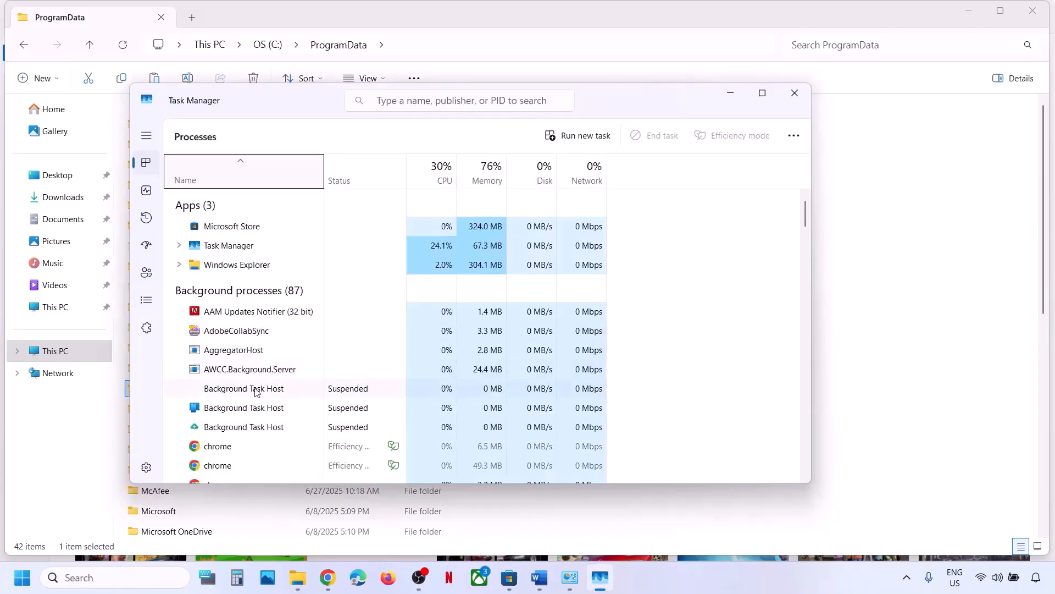
scroll(256, 391, down, 10)
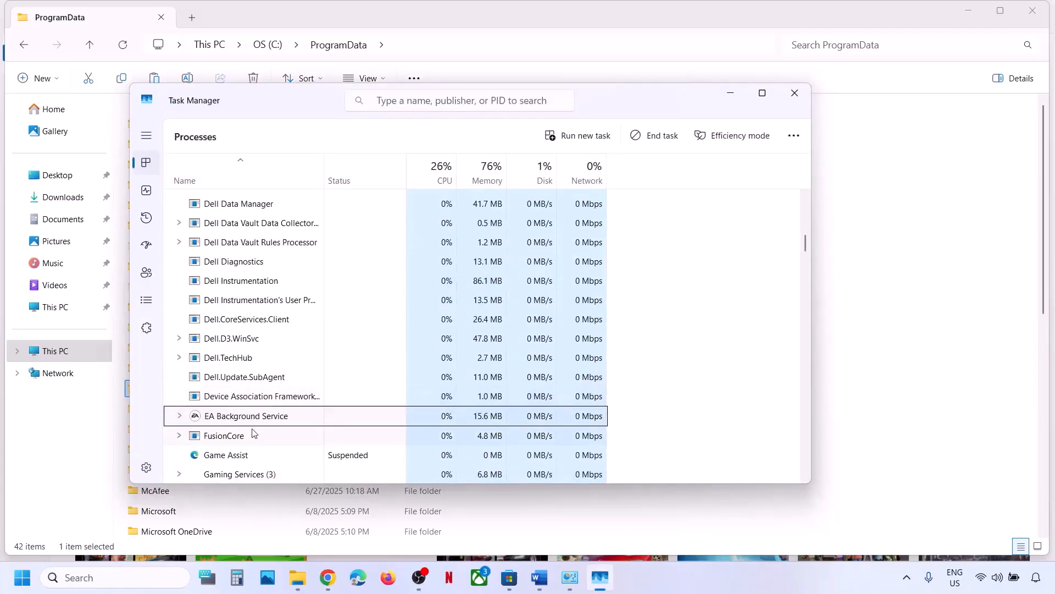
right_click(238, 421)
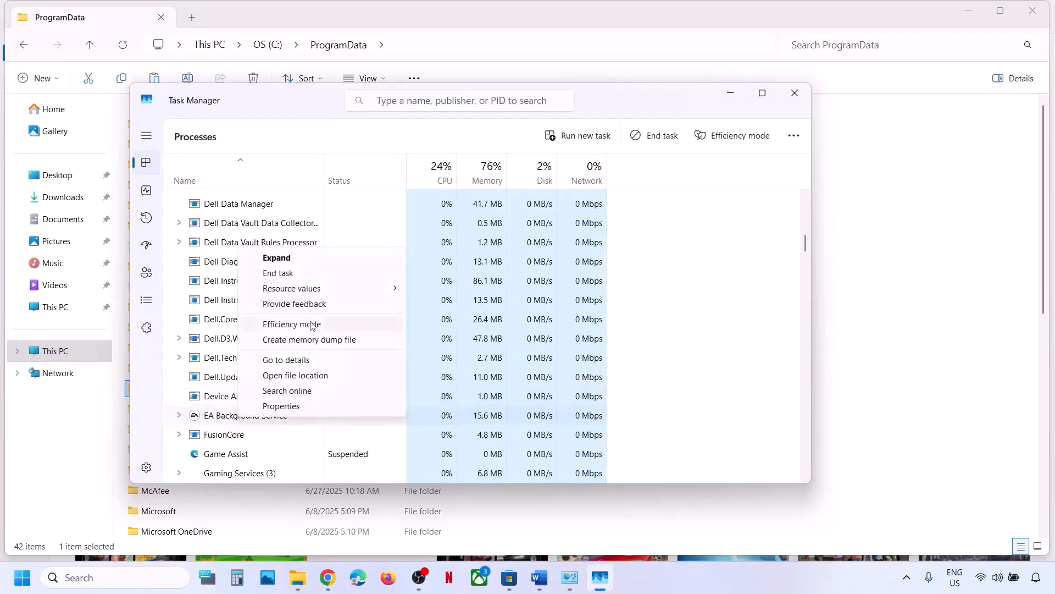
click(302, 273)
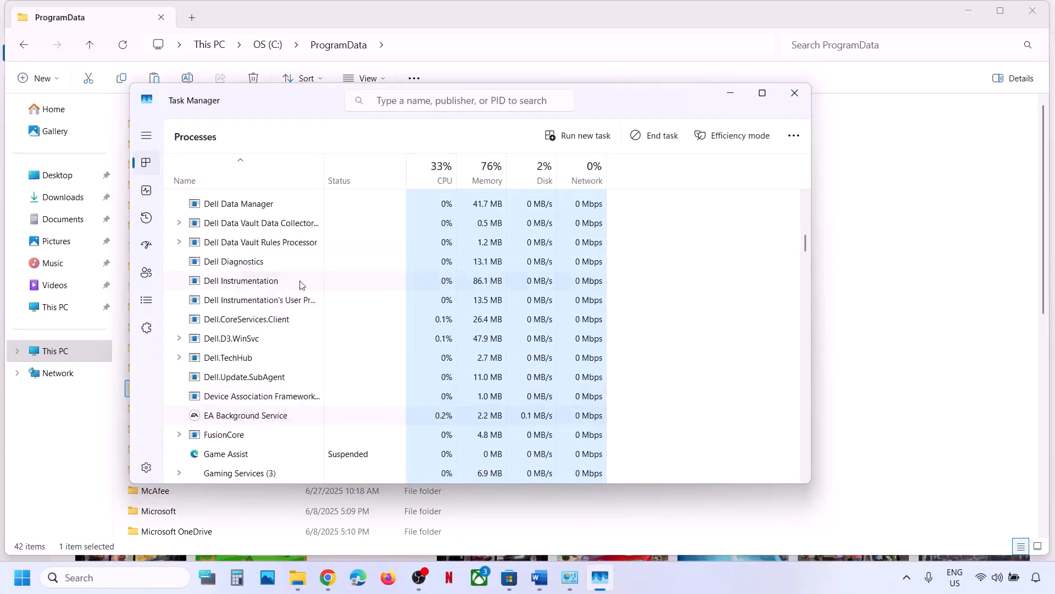
click(267, 359)
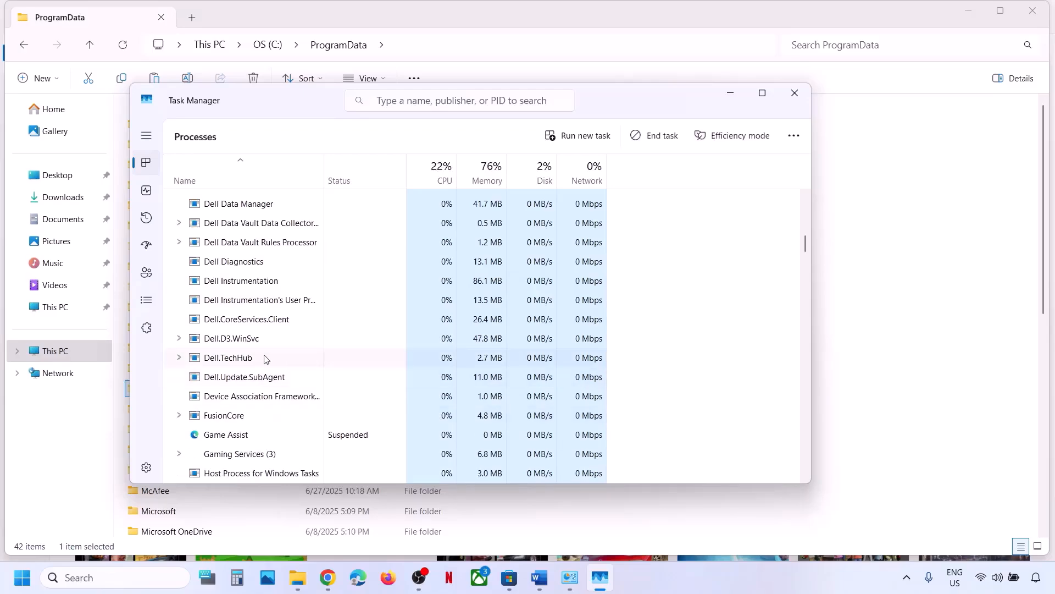
click(794, 93)
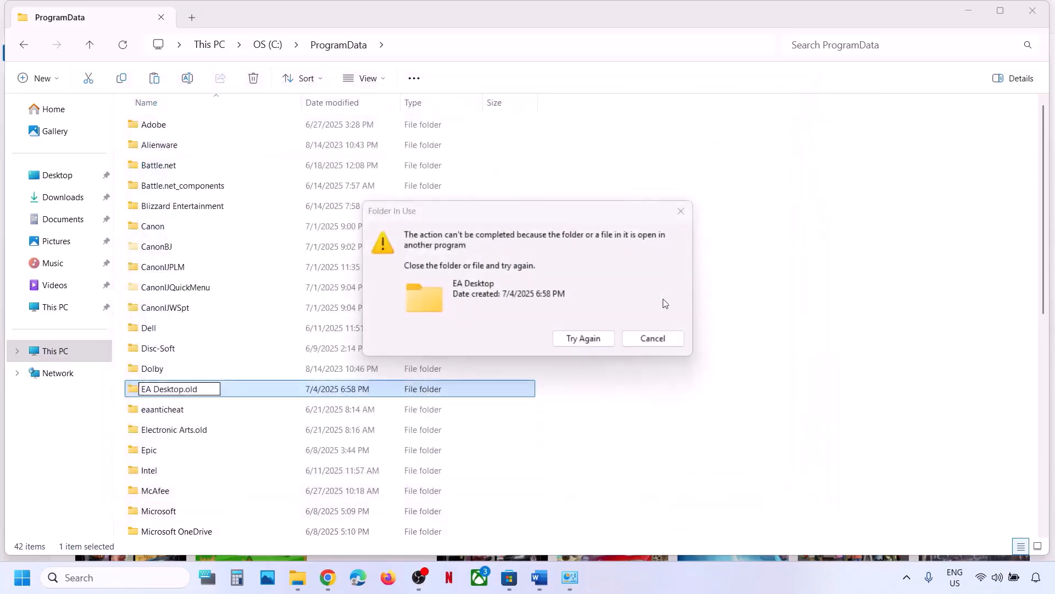
click(586, 342)
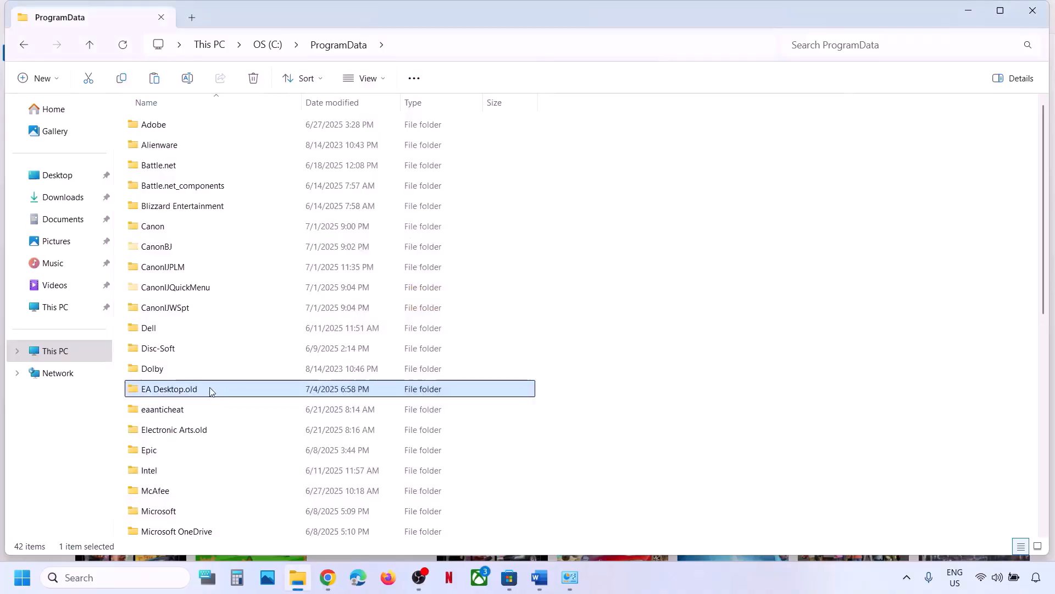
Navigate File Explorer from This PC to the C:\Users folder.
click(539, 577)
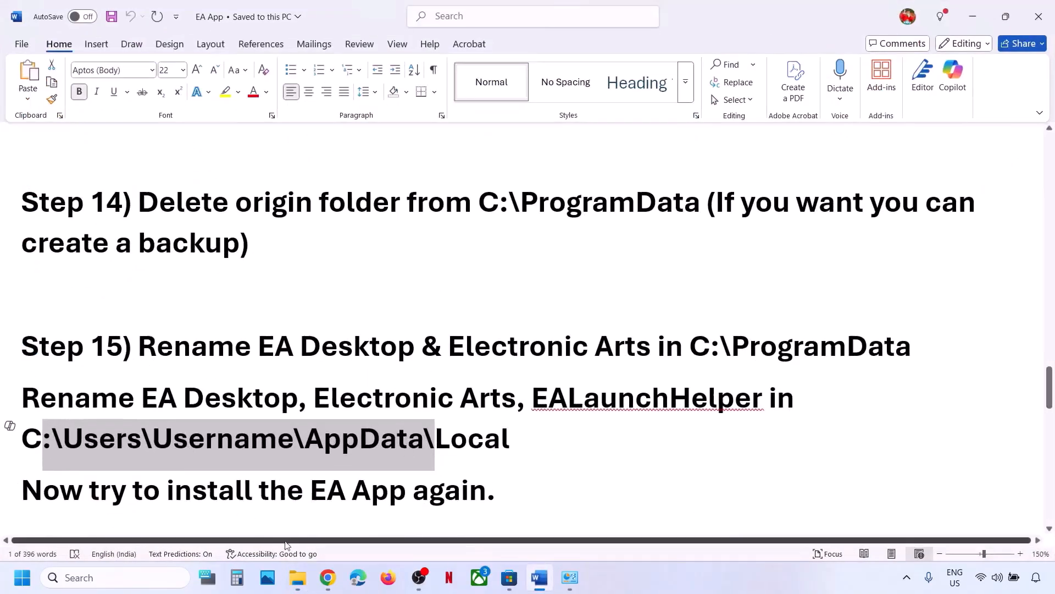
click(297, 577)
click(61, 354)
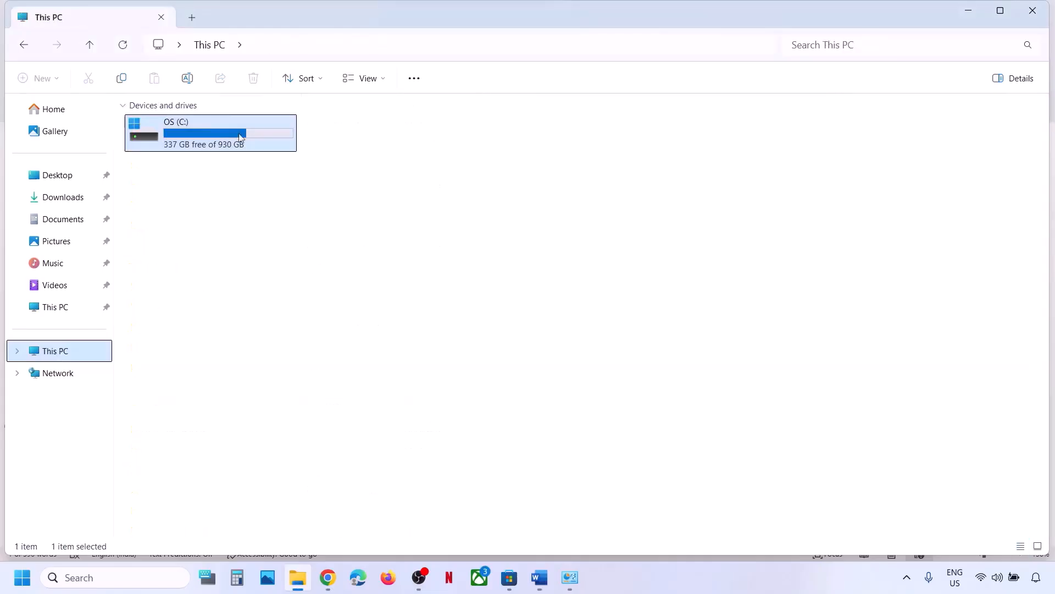
double_click(218, 127)
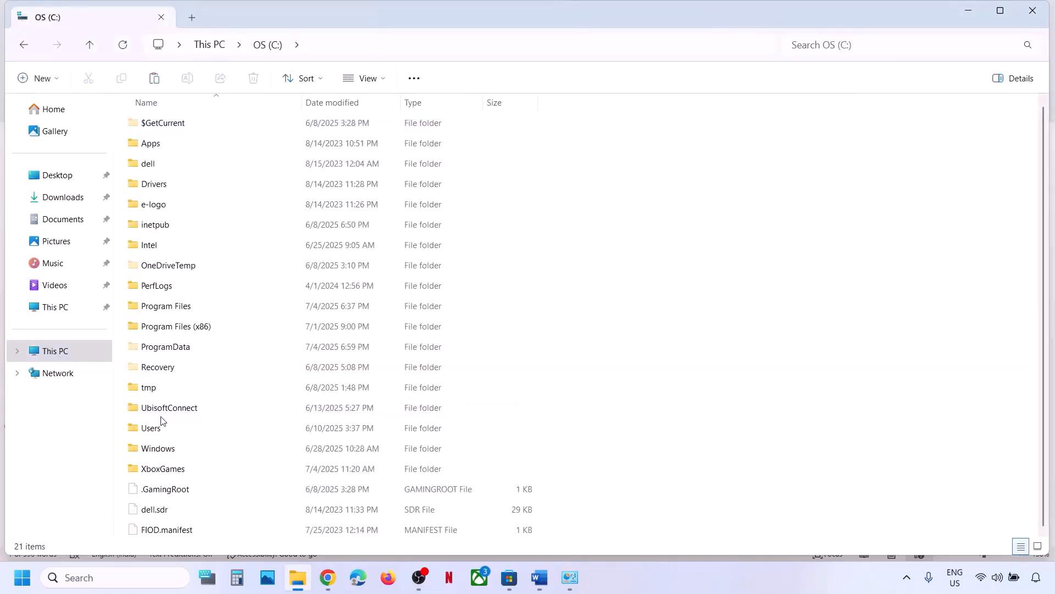
double_click(156, 431)
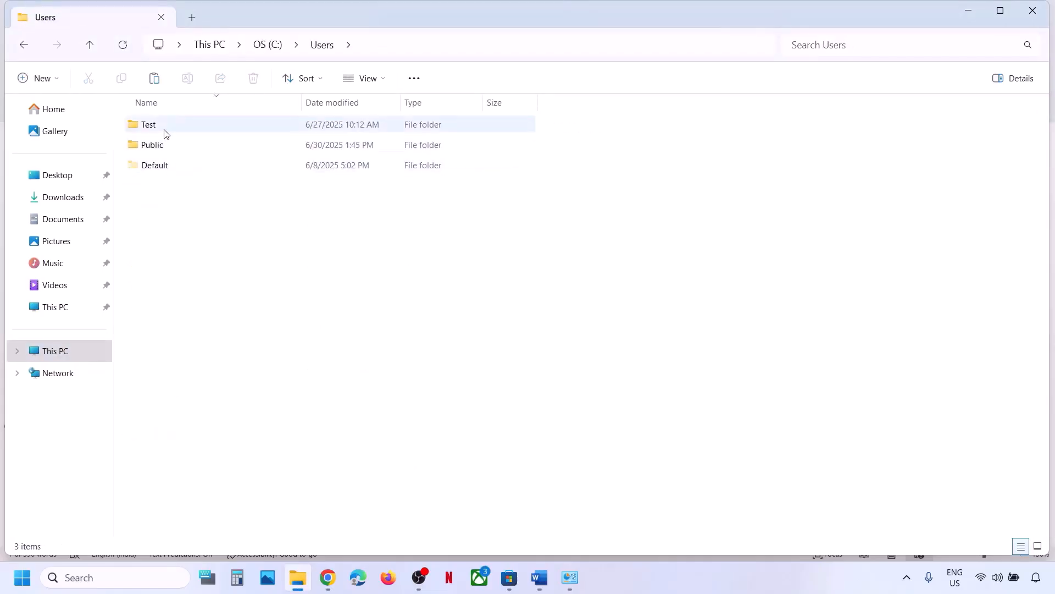
Open Test\AppData\Local and locate the EADesktop folder among the E entries.
click(165, 131)
double_click(179, 131)
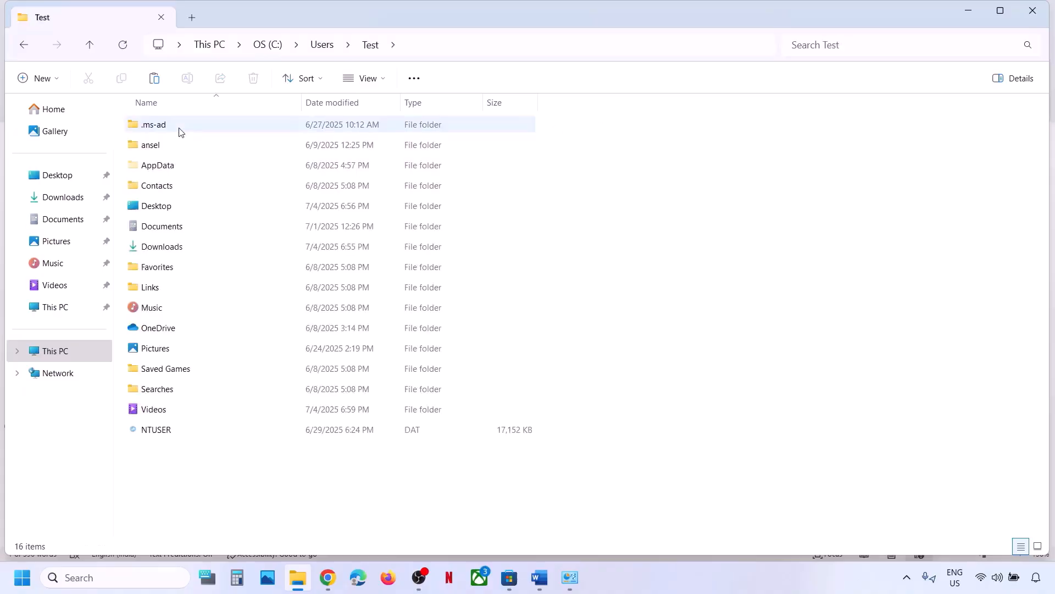
double_click(173, 167)
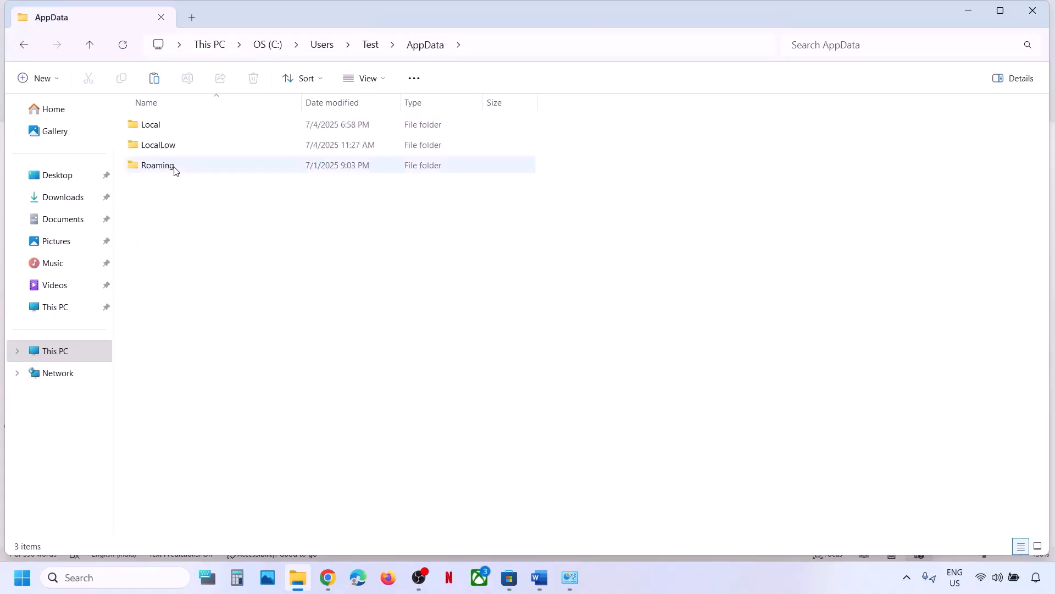
double_click(174, 128)
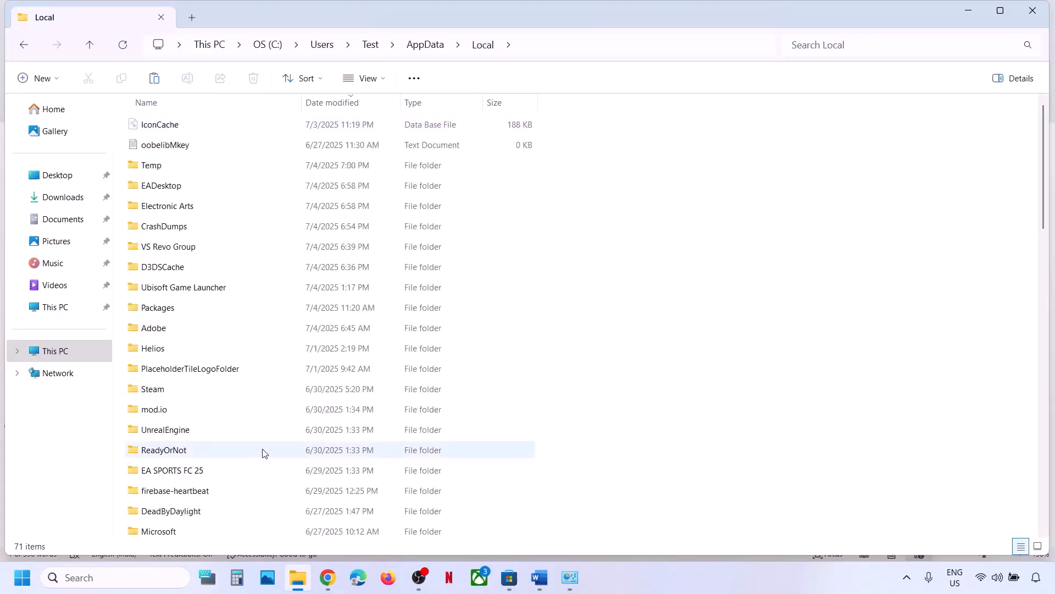
click(186, 450)
key(e)
key(e)
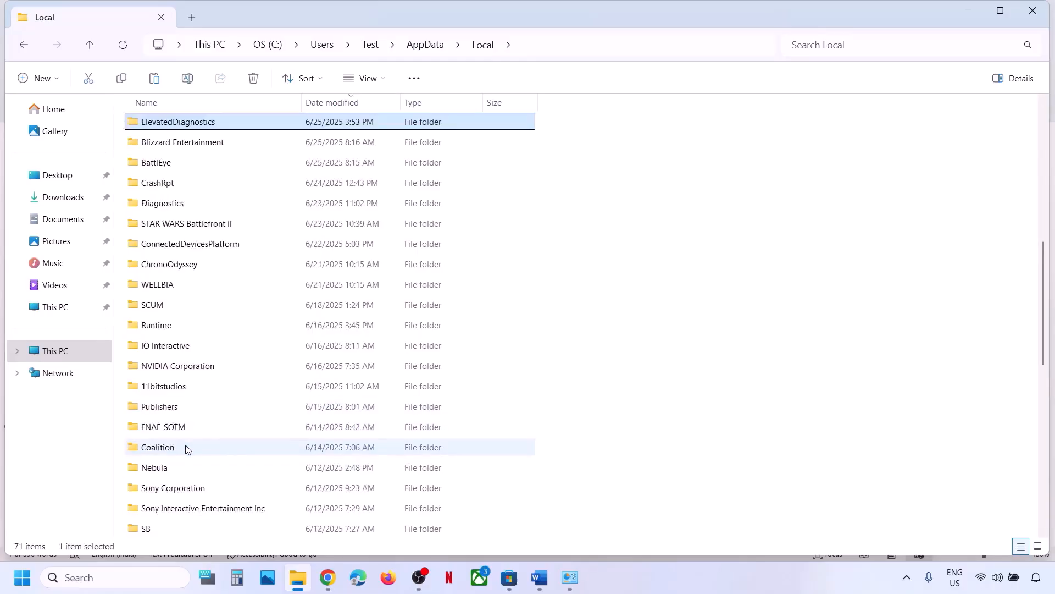
key(e)
key(e)
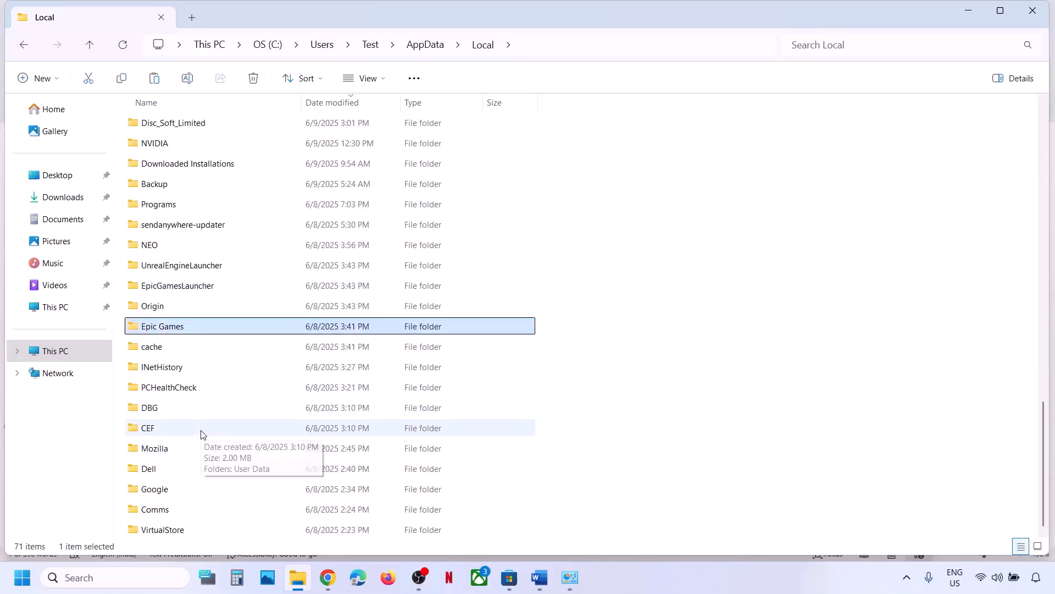
key(e)
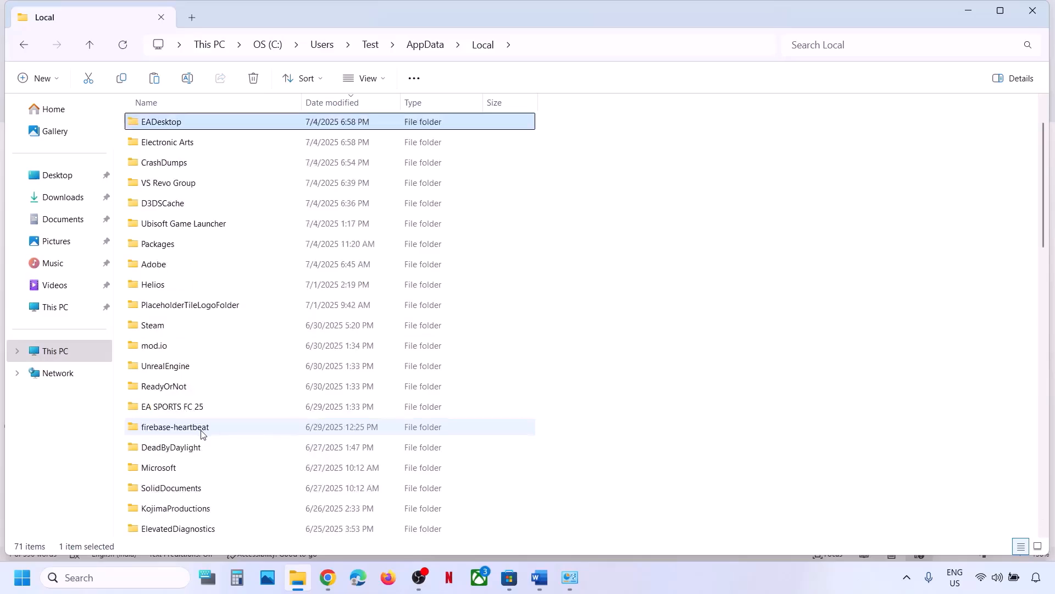
scroll(177, 132, up, 1)
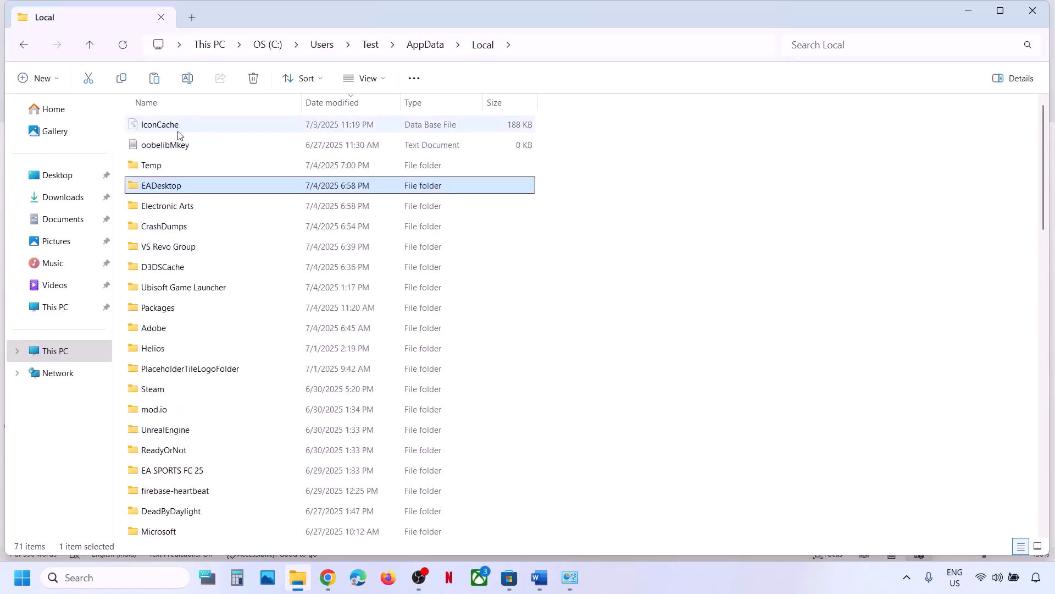
Rename EADesktop and Electronic Arts to 'EADesktop.old' and 'Electronic Arts.old'.
right_click(168, 188)
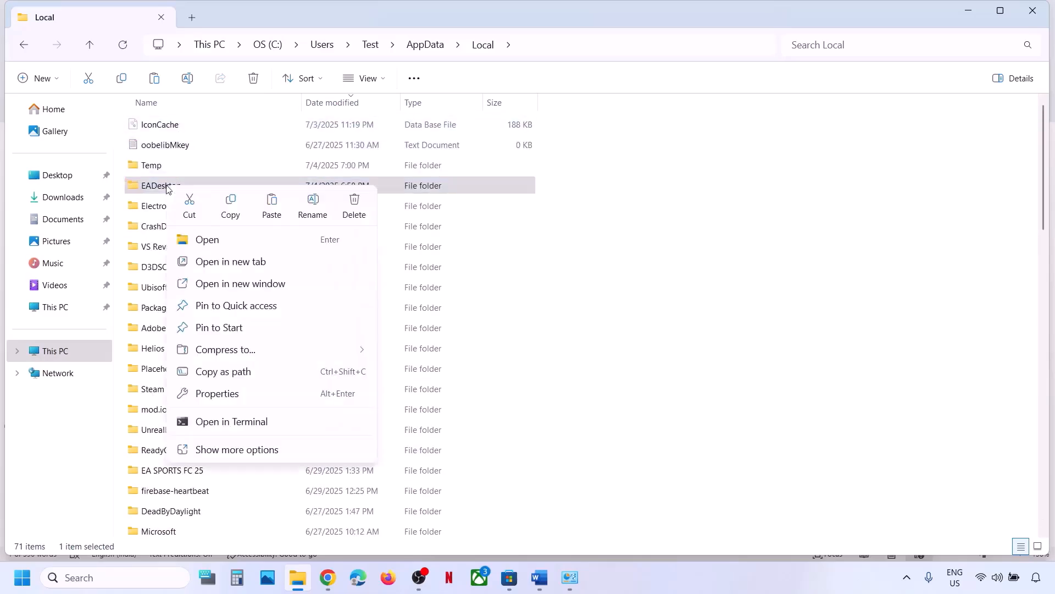
click(314, 204)
click(196, 186)
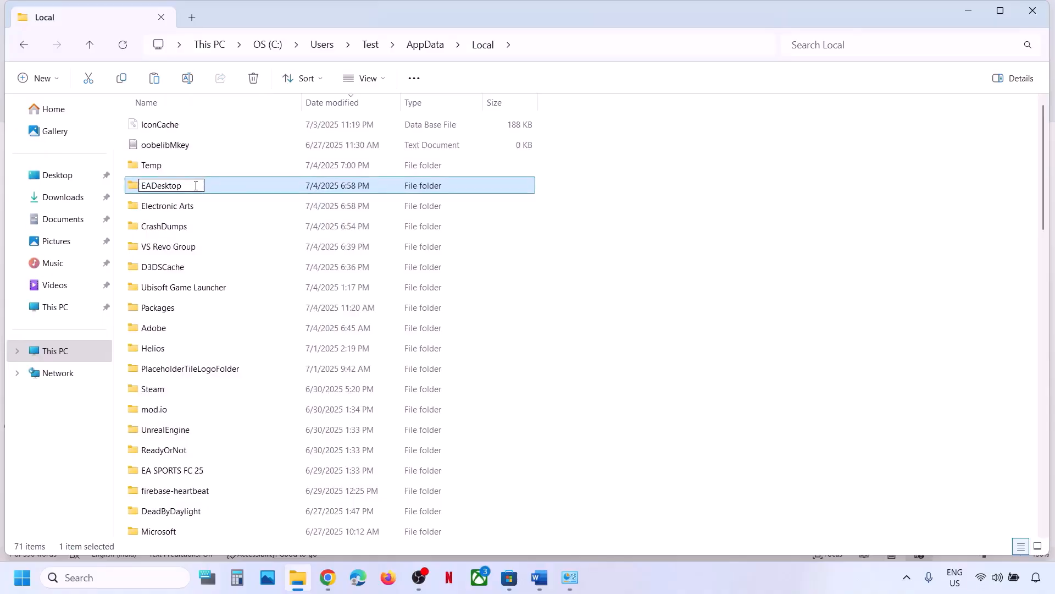
text(.old)
click(189, 208)
right_click(189, 208)
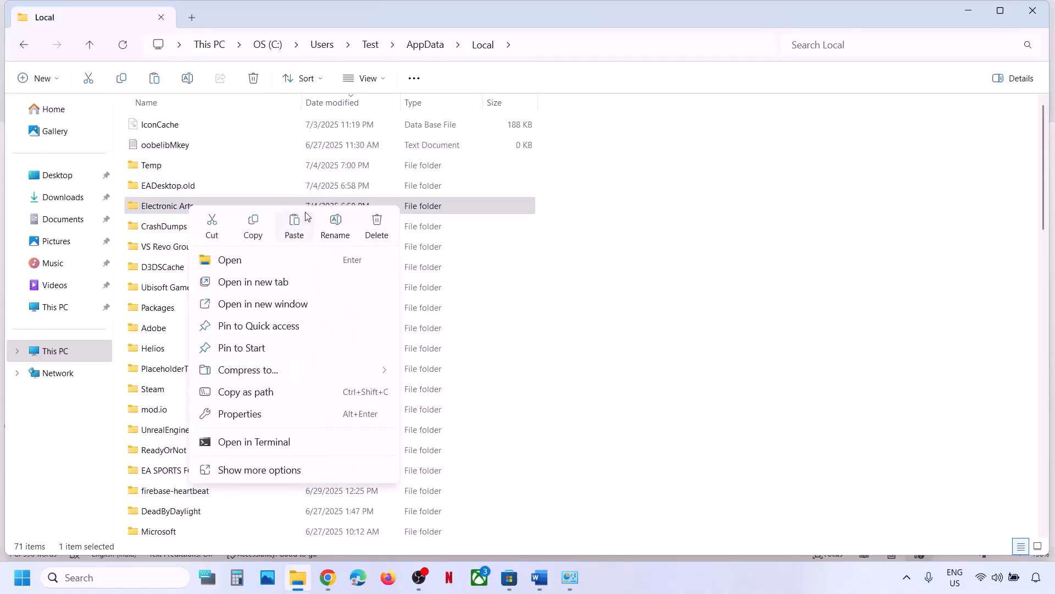
click(335, 223)
click(200, 208)
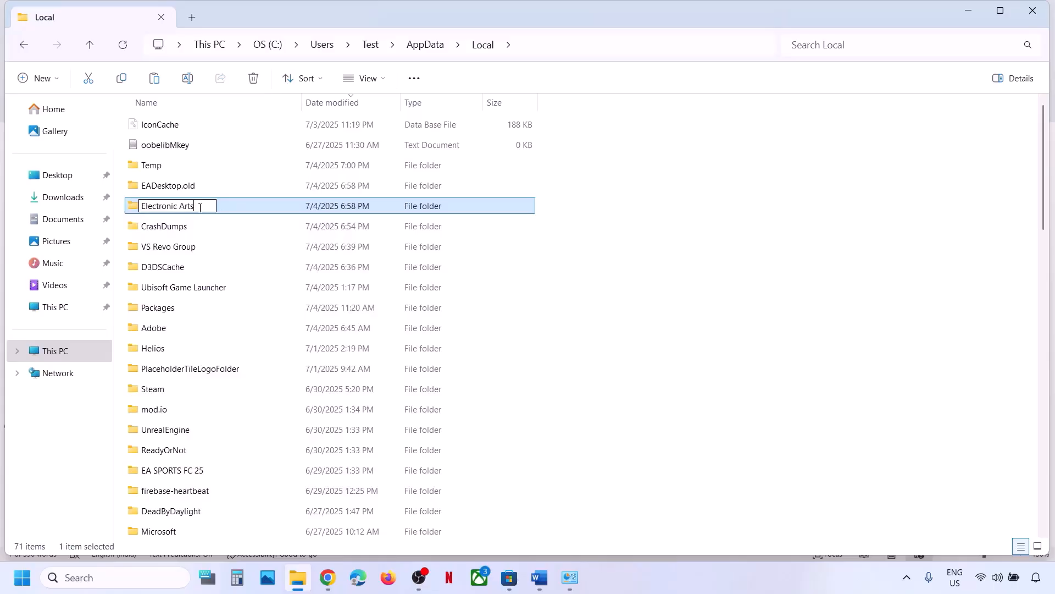
text(.old)
click(203, 259)
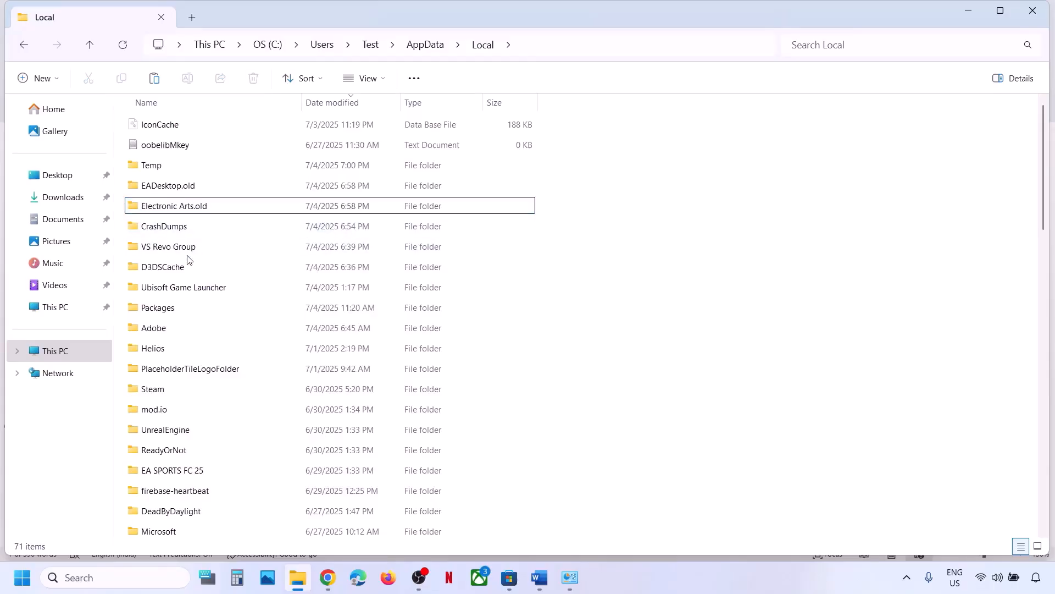
Find the EALaunchHelper folder and rename it to 'EALaunchHelper.old'.
key(e)
key(e)
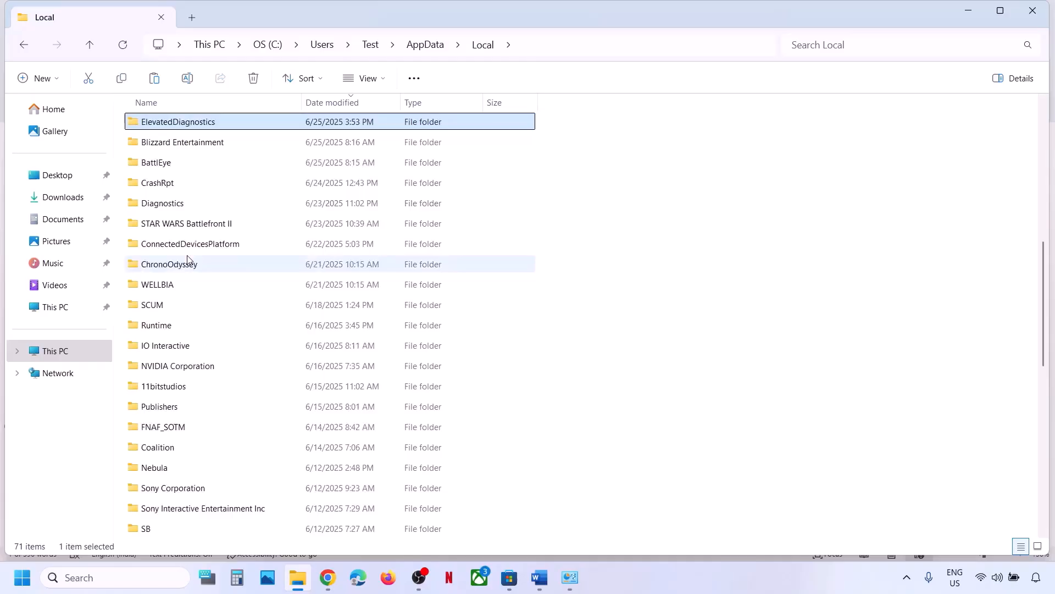
key(e)
key(e)
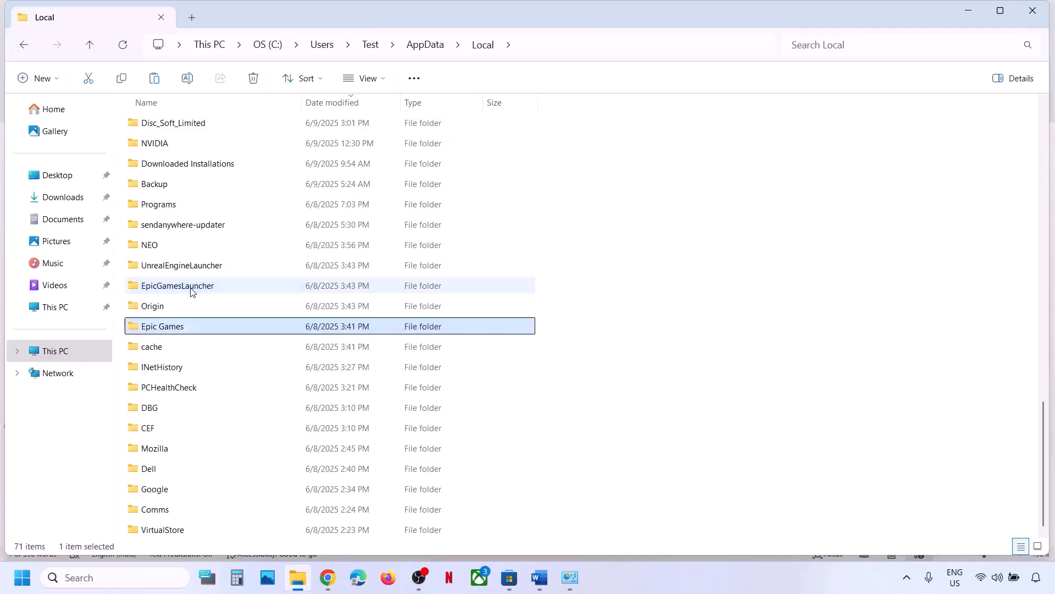
key(e)
key(e)
key(e)
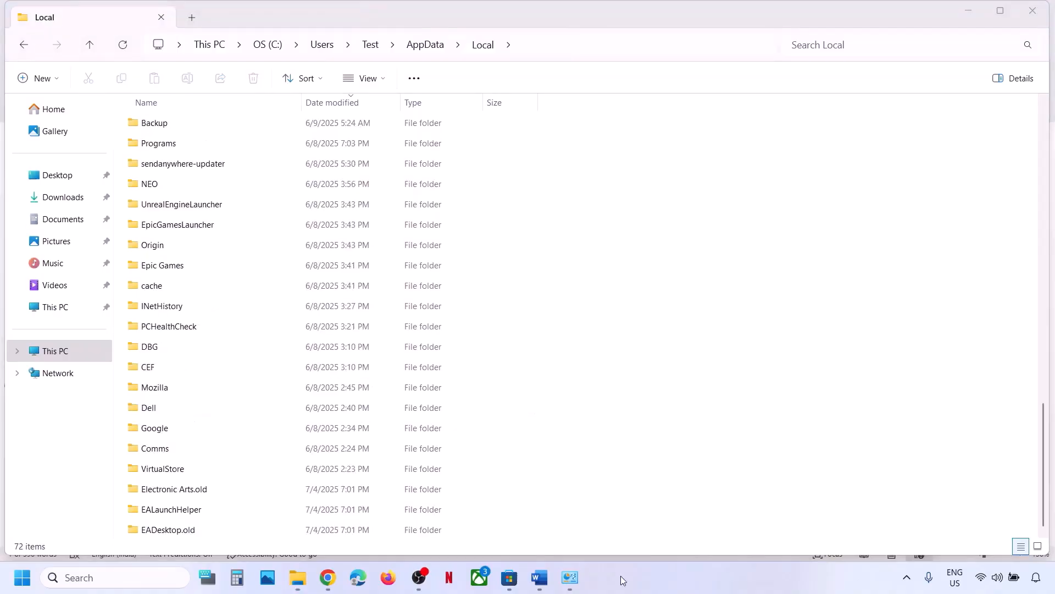
click(179, 516)
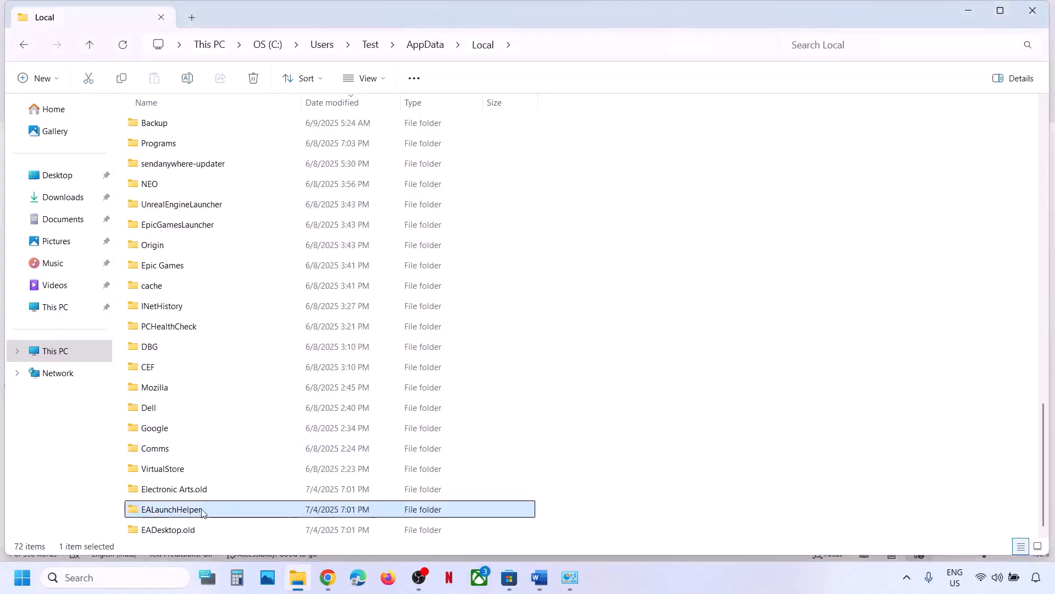
right_click(185, 517)
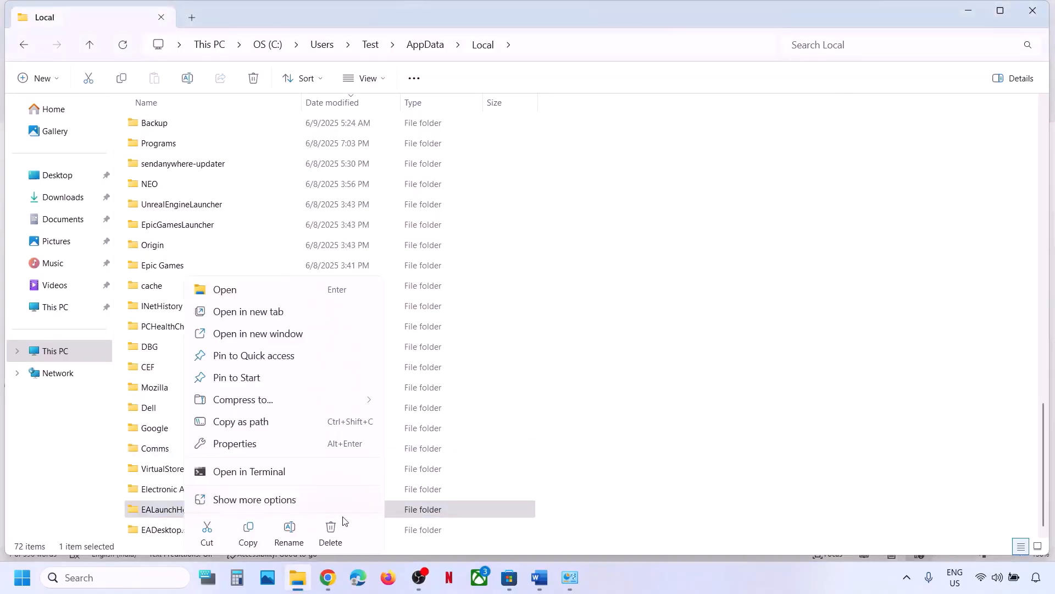
click(289, 531)
click(210, 507)
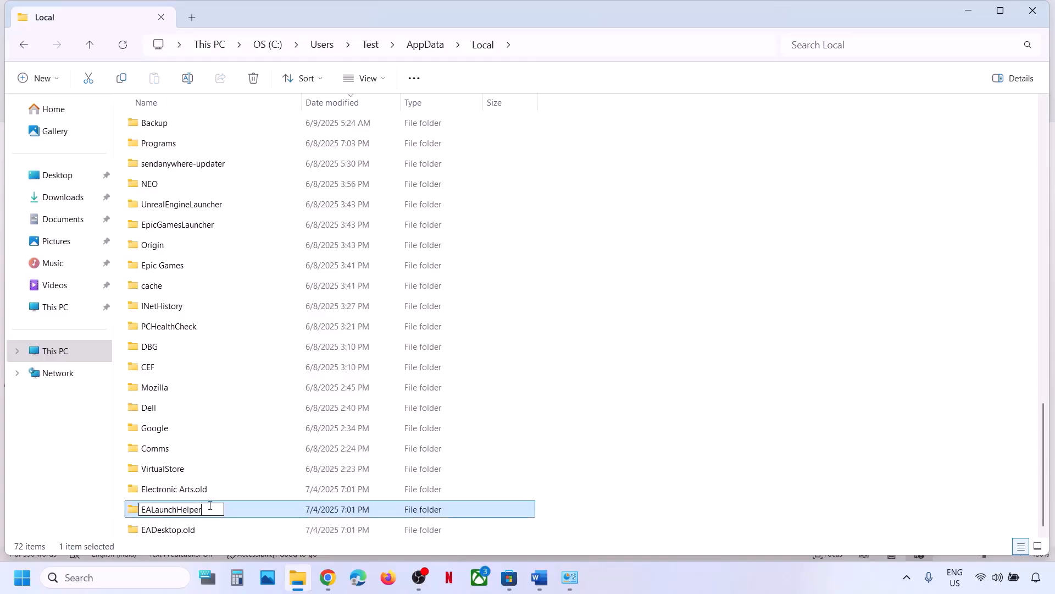
key(Return)
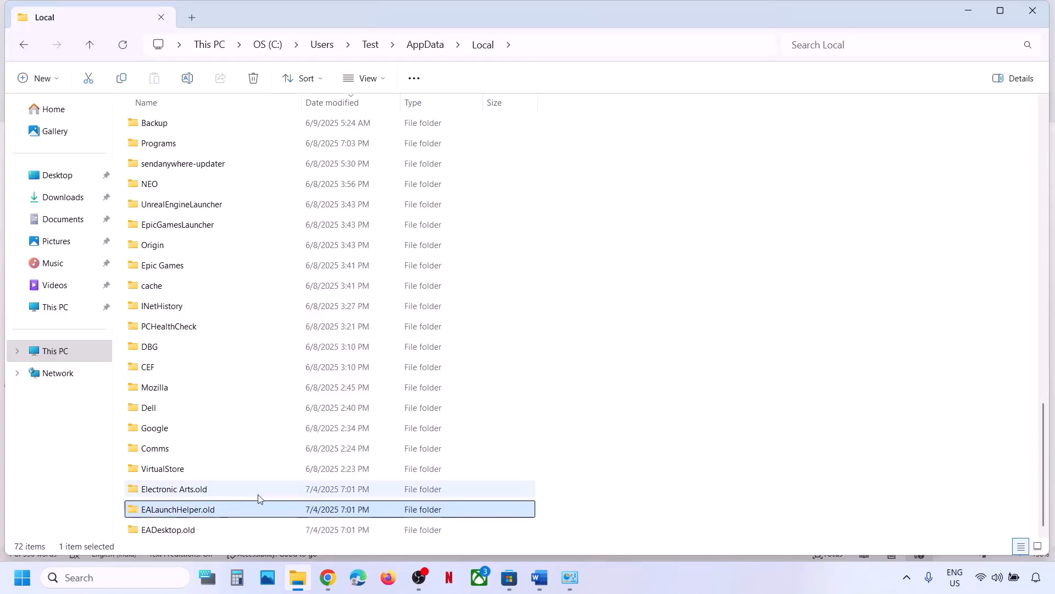
click(257, 494)
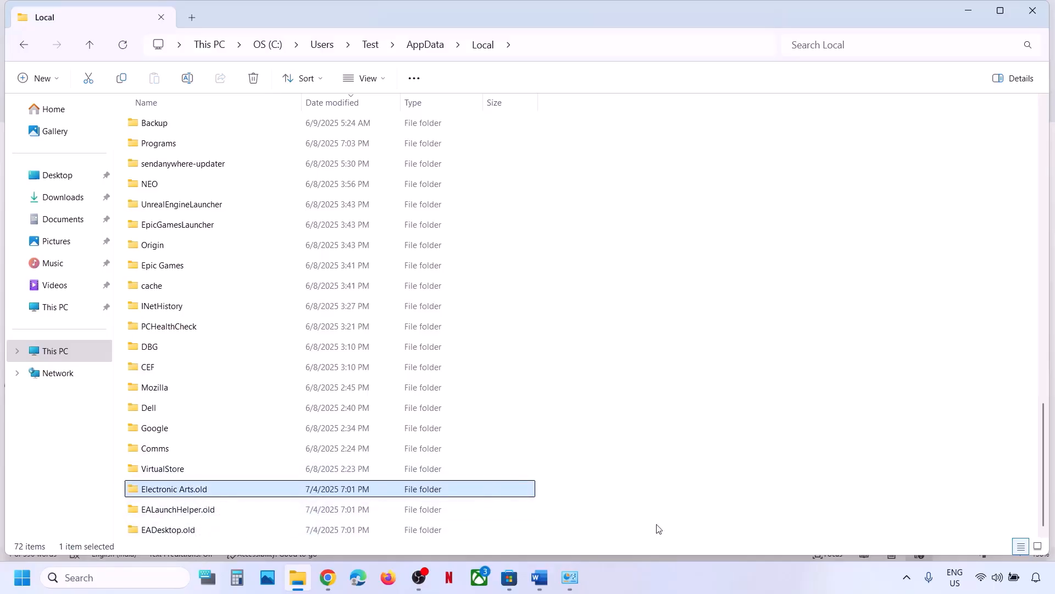
Bring the Word notes forward, highlight the reinstall line, and scroll to Step 16.
click(544, 582)
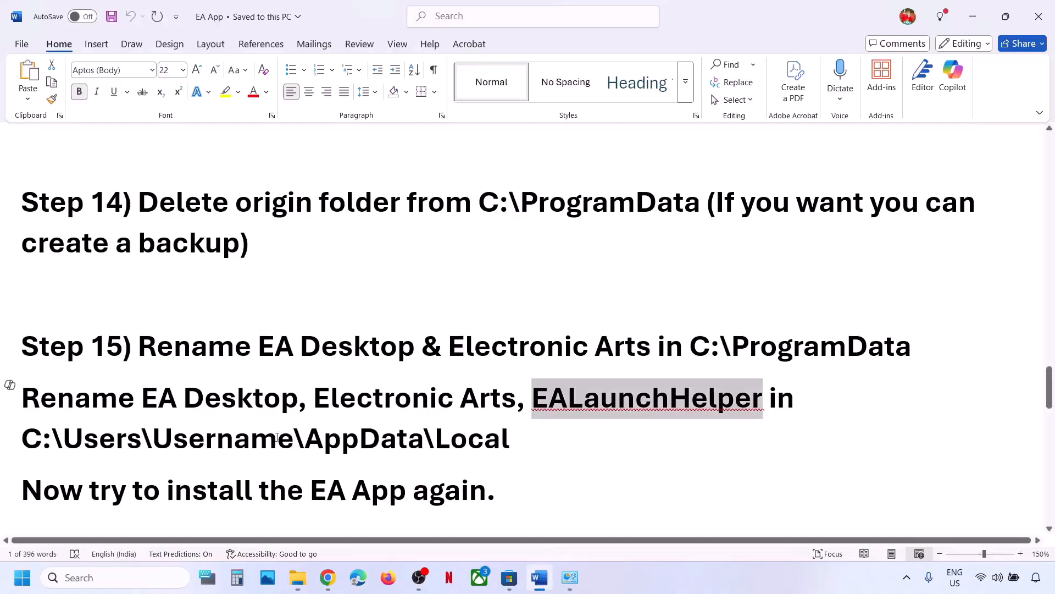
drag(37, 494, 500, 486)
scroll(362, 416, down, 4)
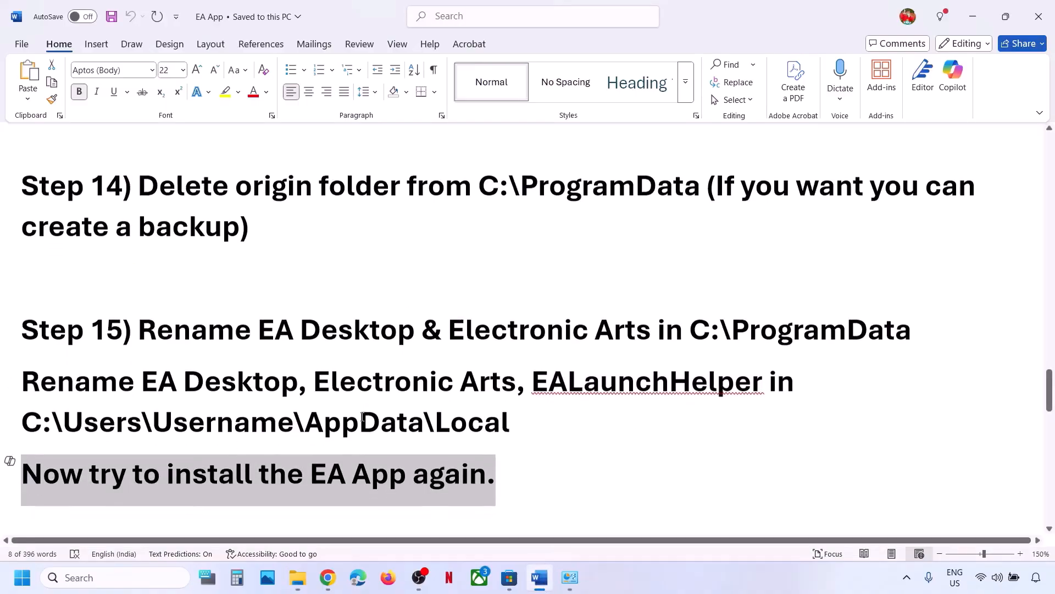
scroll(360, 414, up, 1)
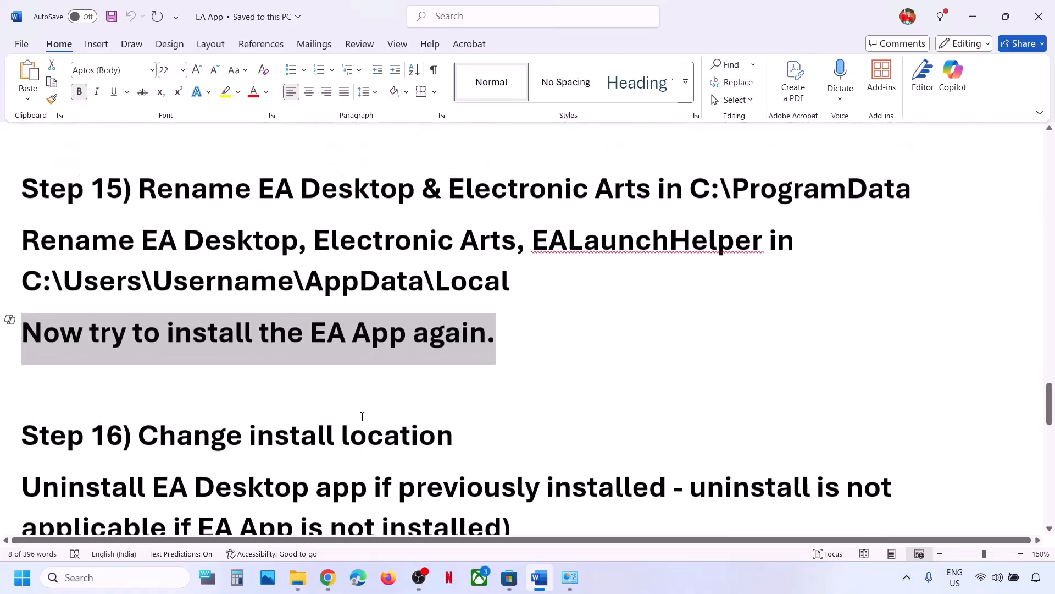
scroll(358, 414, down, 1)
scroll(320, 421, down, 1)
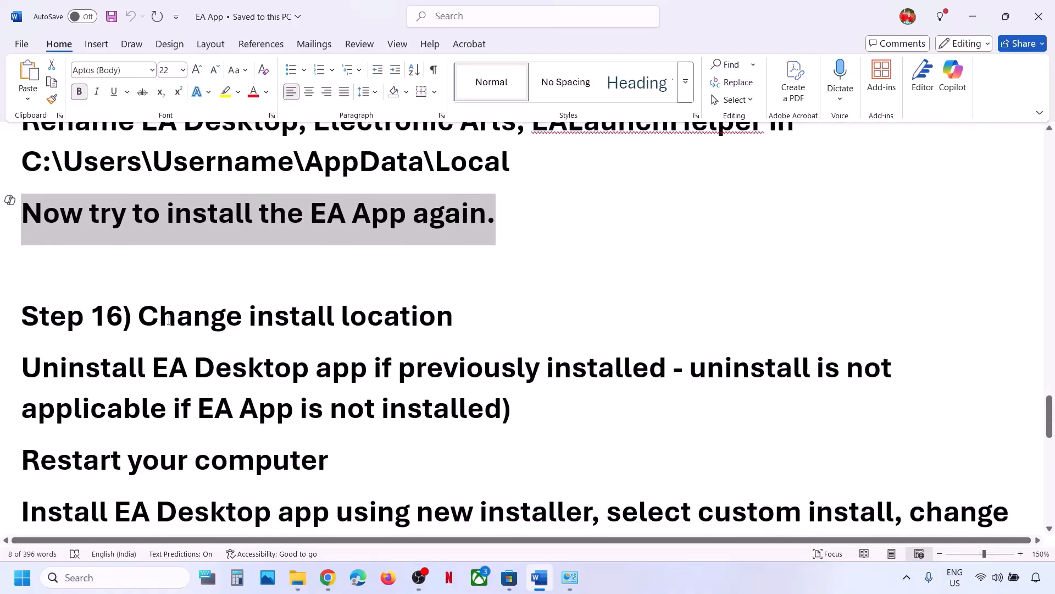
drag(169, 320, 333, 319)
scroll(114, 290, down, 1)
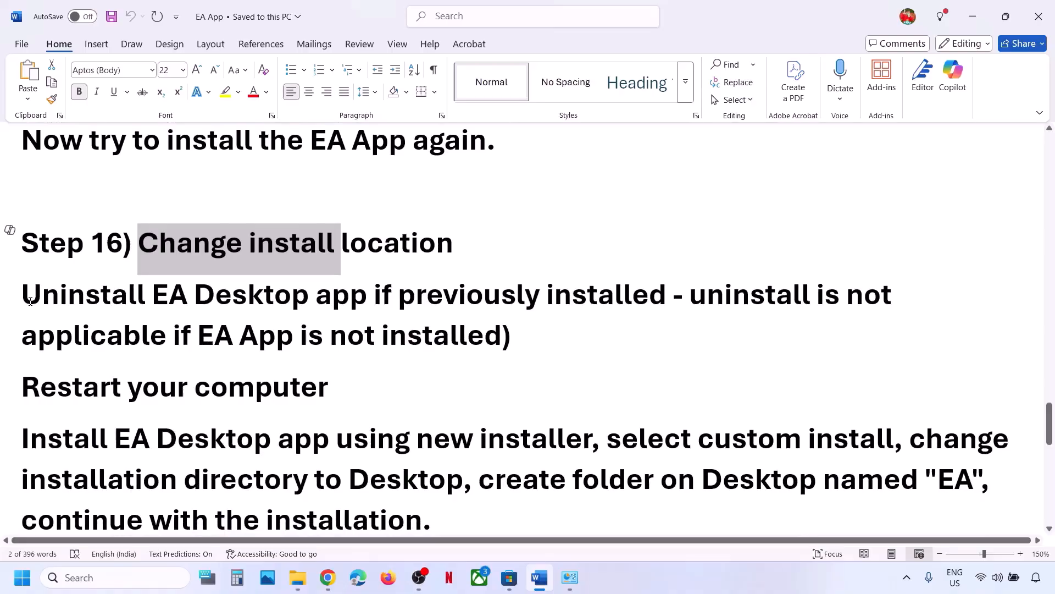
Highlight the Uninstall EA Desktop instruction and the Restart your computer line.
drag(30, 301, 451, 288)
drag(530, 291, 669, 296)
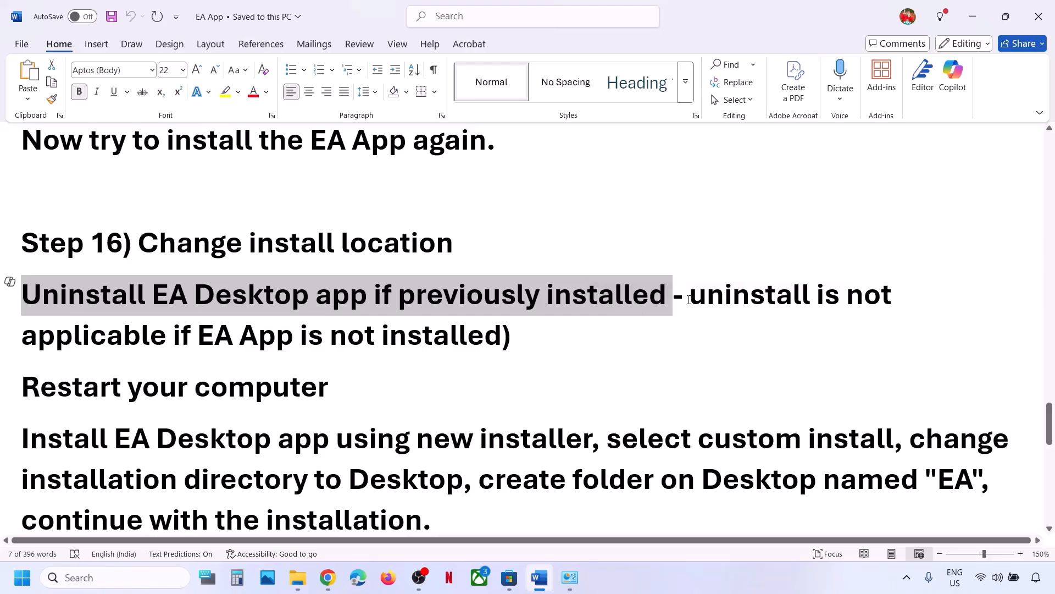
drag(689, 299, 502, 335)
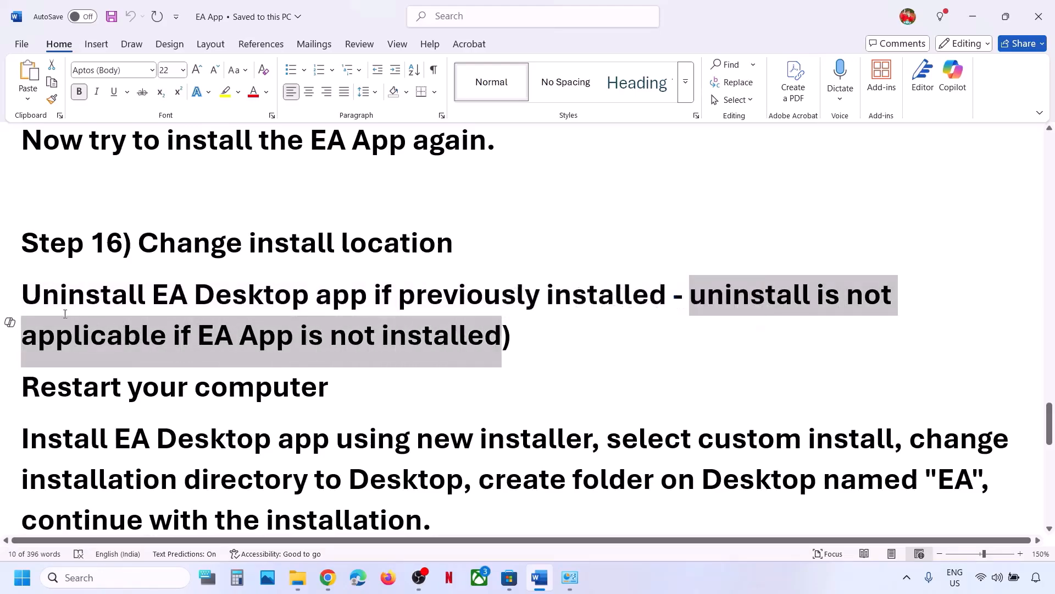
shift+click(37, 295)
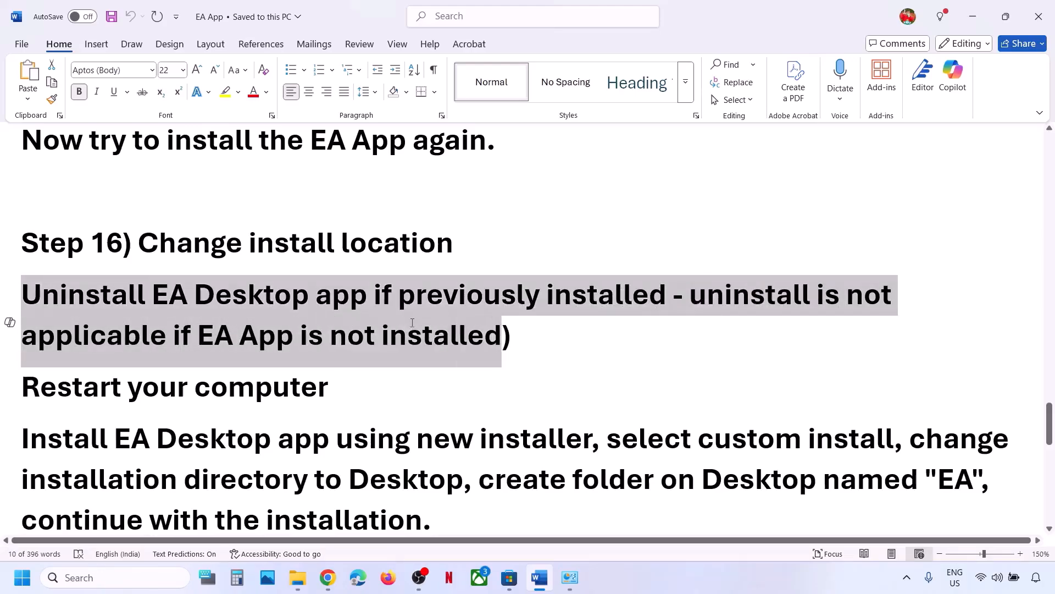
click(247, 340)
drag(93, 298, 310, 297)
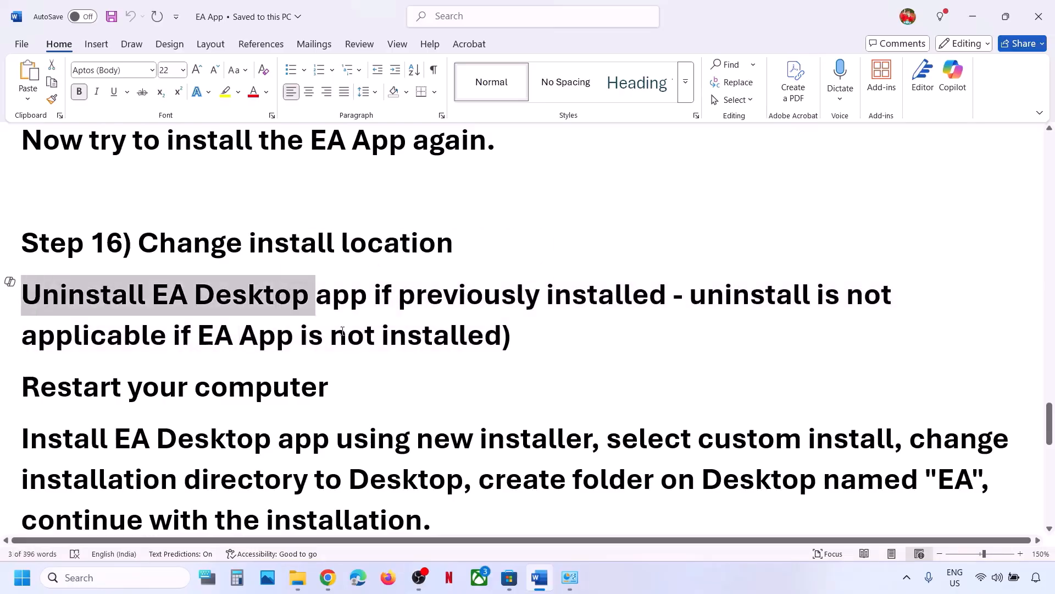
drag(35, 391, 346, 391)
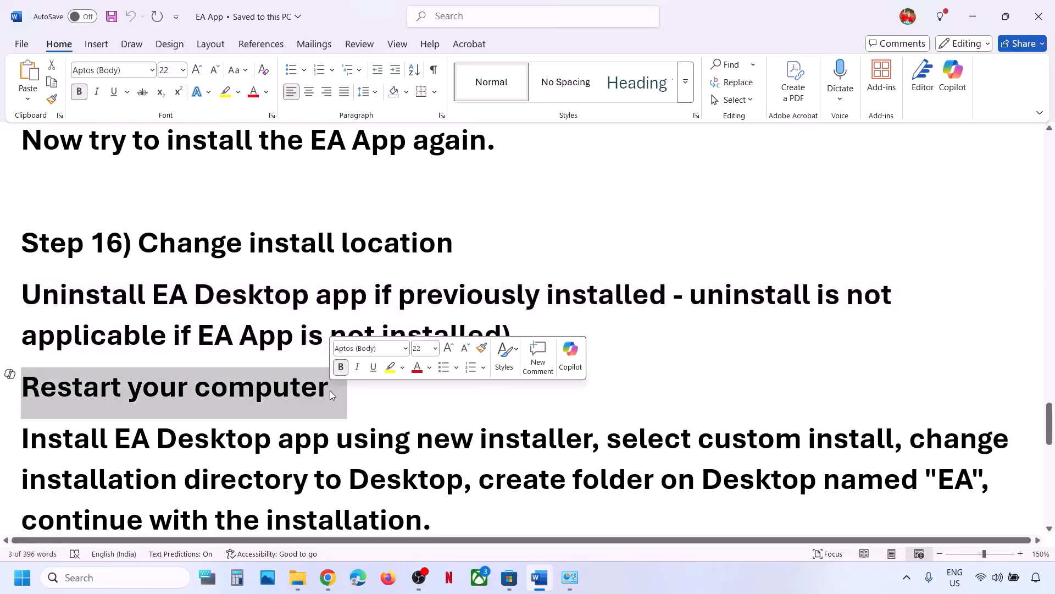
Show the Start menu restart option, then highlight the install-with-new-installer step.
key(super)
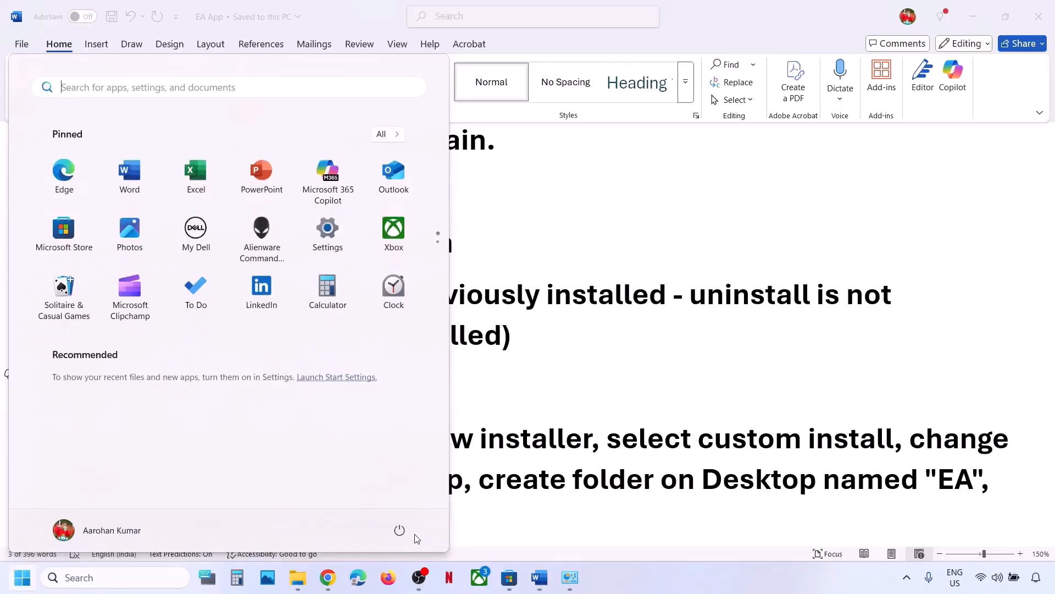
click(406, 521)
key(Escape)
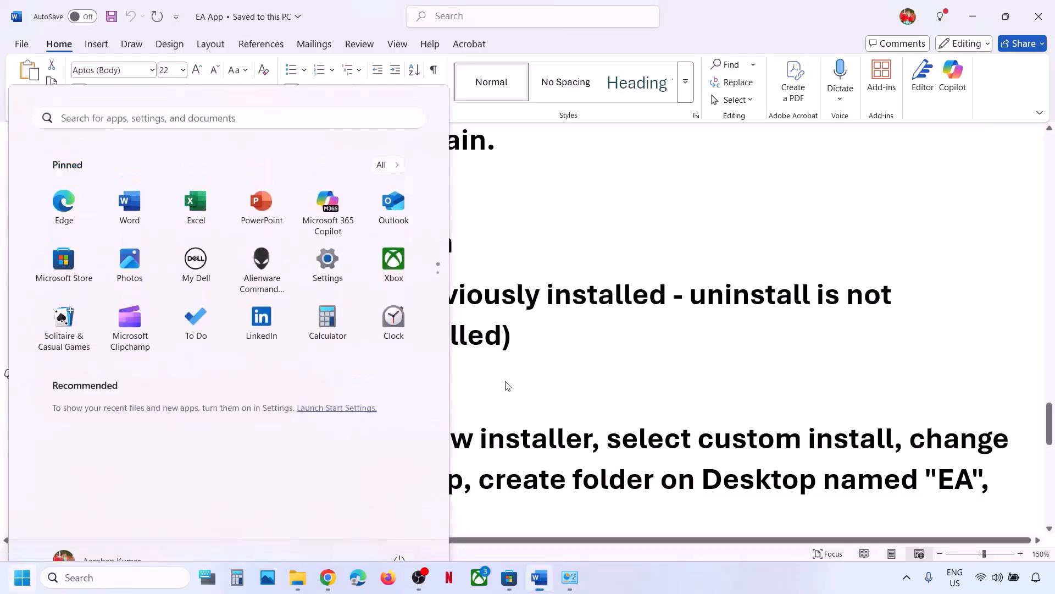
key(Escape)
scroll(268, 402, down, 2)
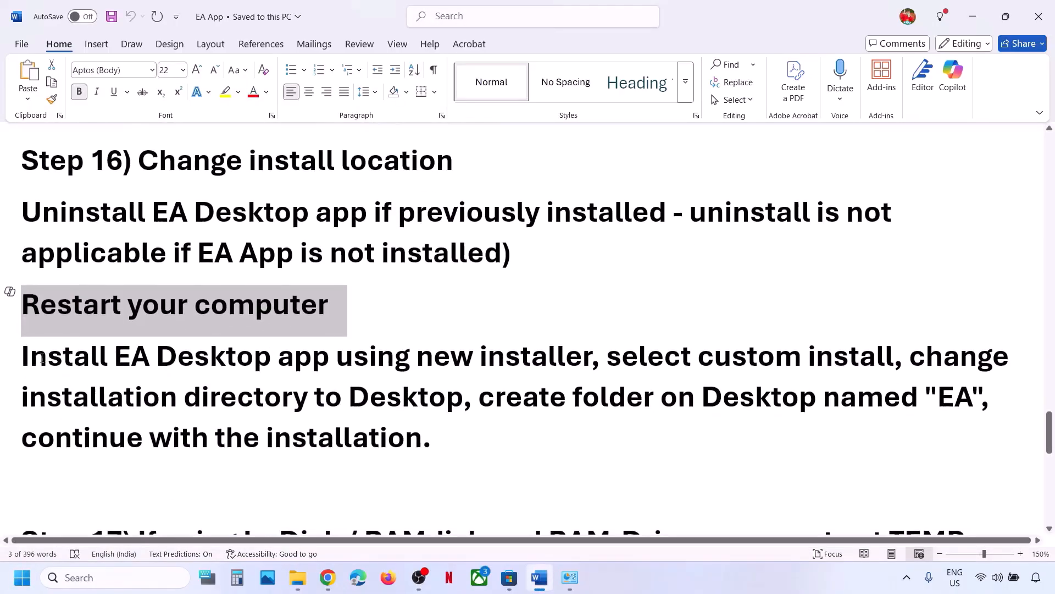
drag(22, 356, 553, 373)
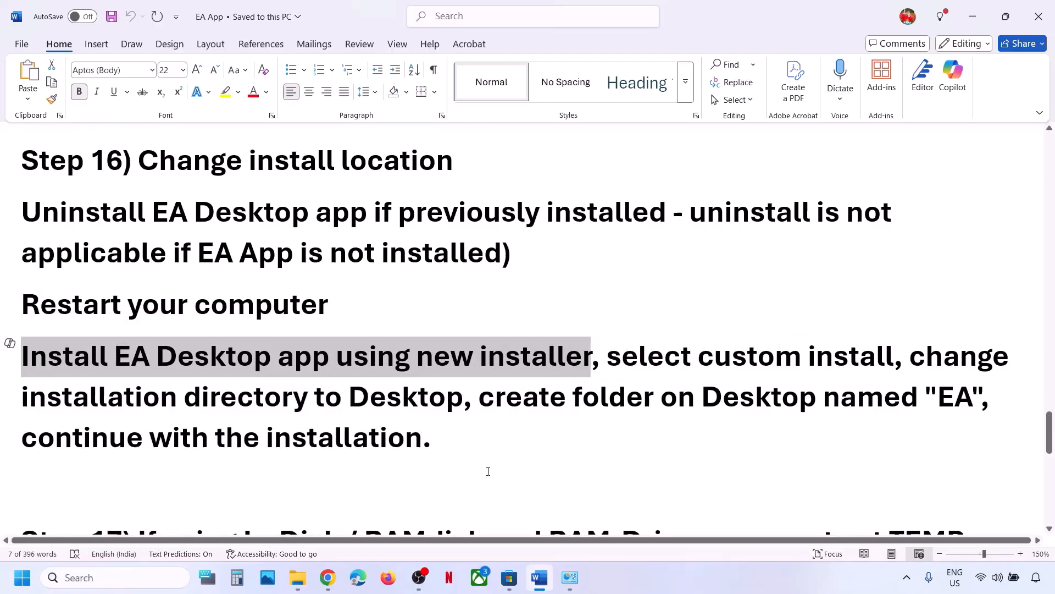
Download the EA app installer for Windows from the browser's EA app page.
click(328, 577)
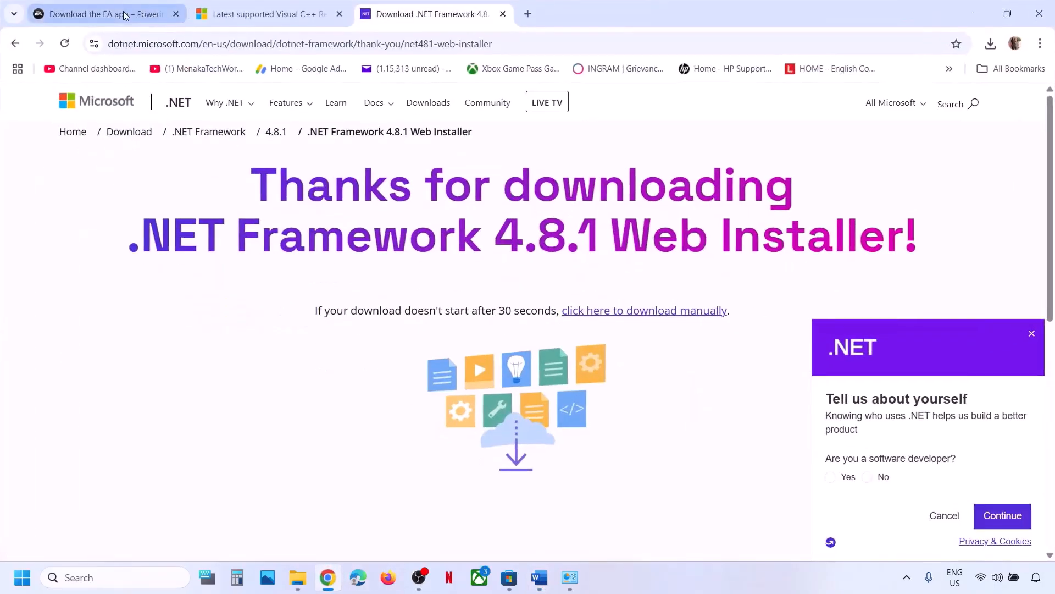
click(126, 15)
click(420, 347)
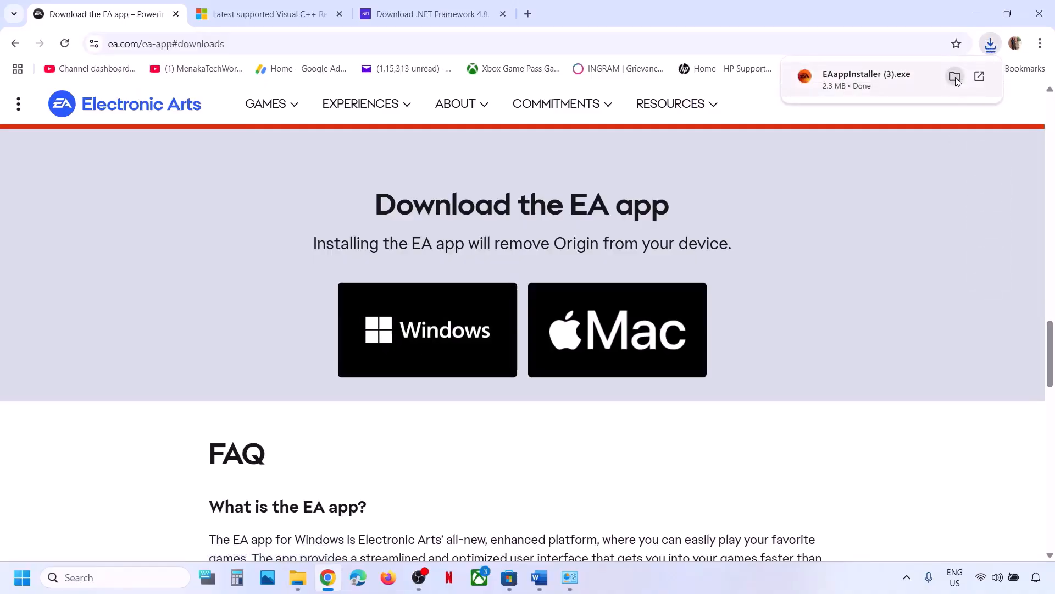
click(955, 77)
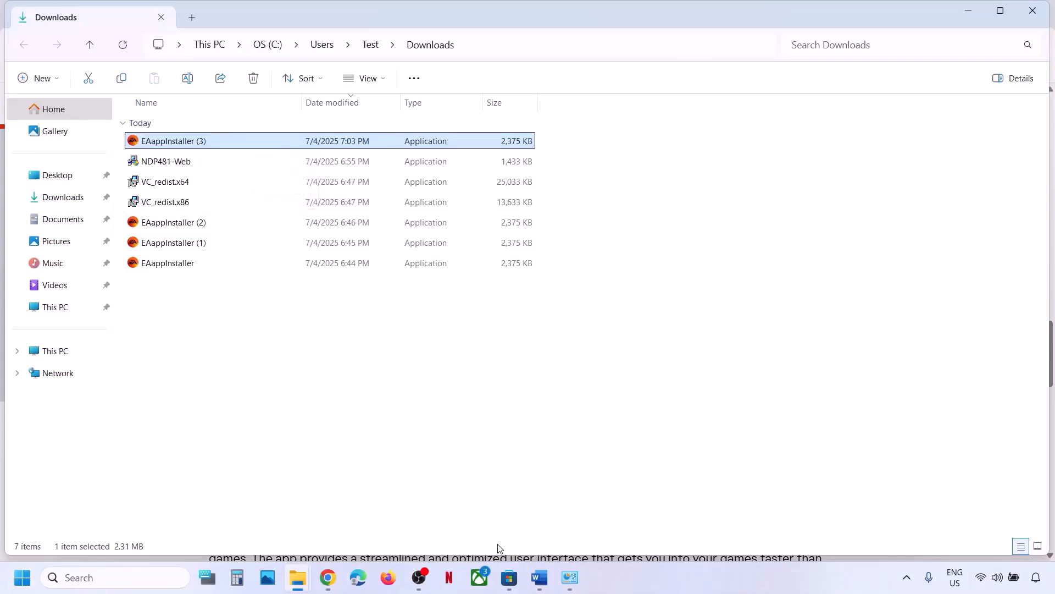
Run the EA app installer as administrator and choose the custom setup.
click(549, 587)
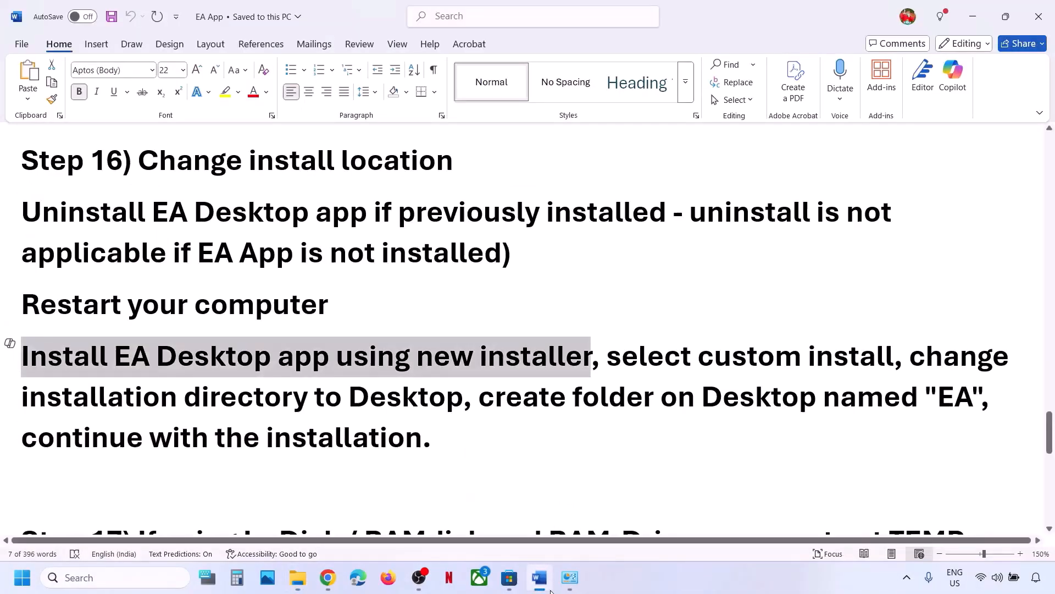
click(550, 587)
right_click(194, 142)
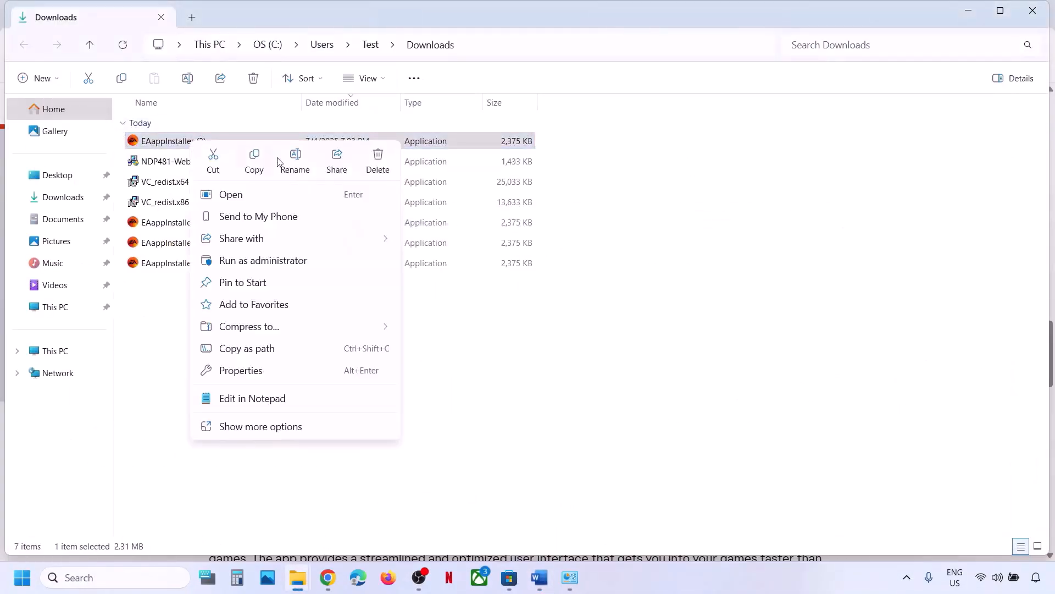
click(272, 262)
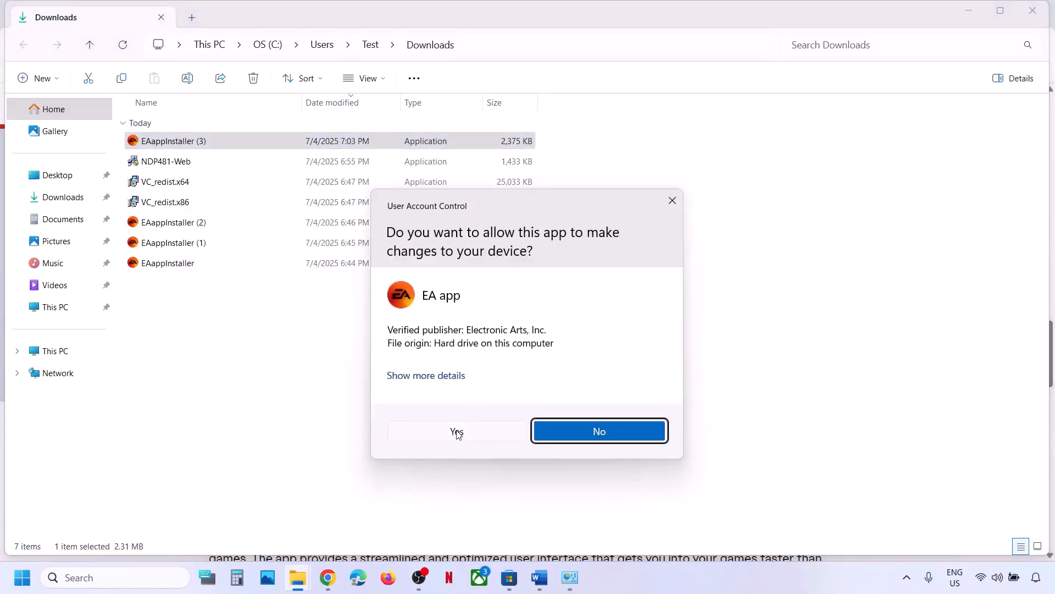
click(456, 432)
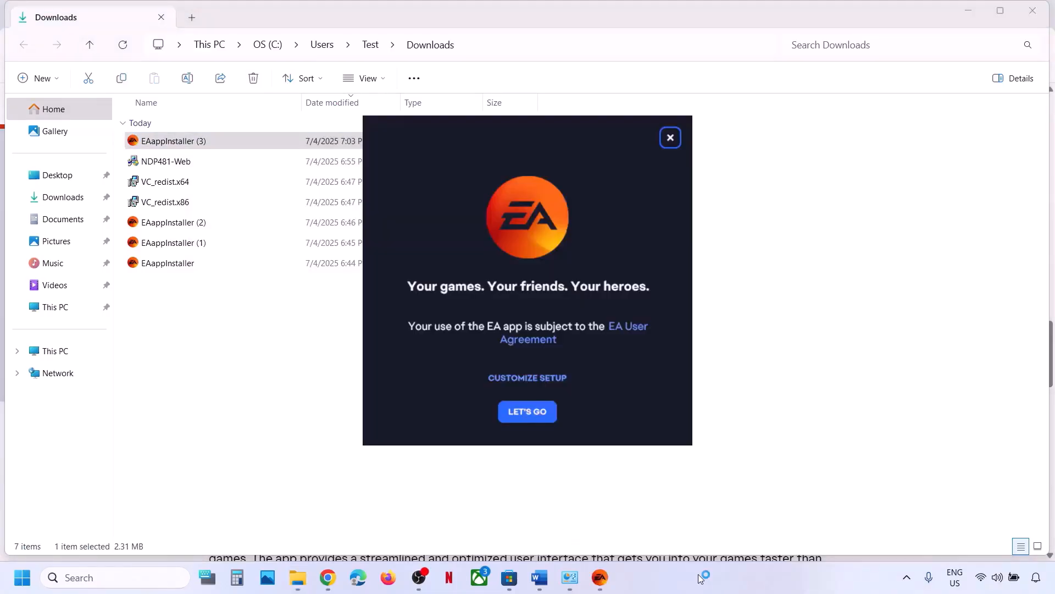
click(538, 379)
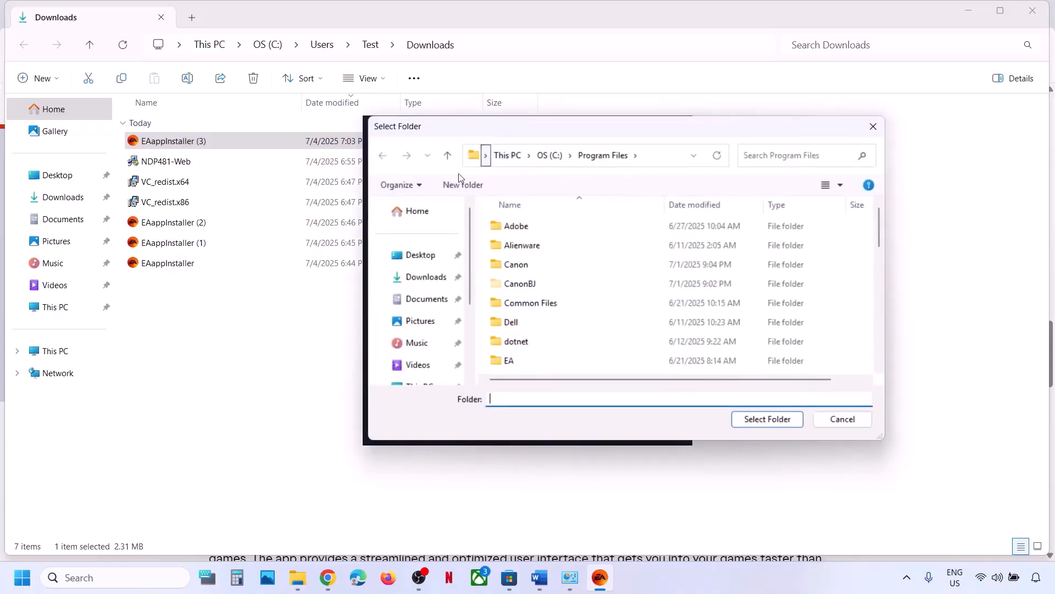
Create a folder named EA on the Desktop and select it as the game library location.
click(428, 263)
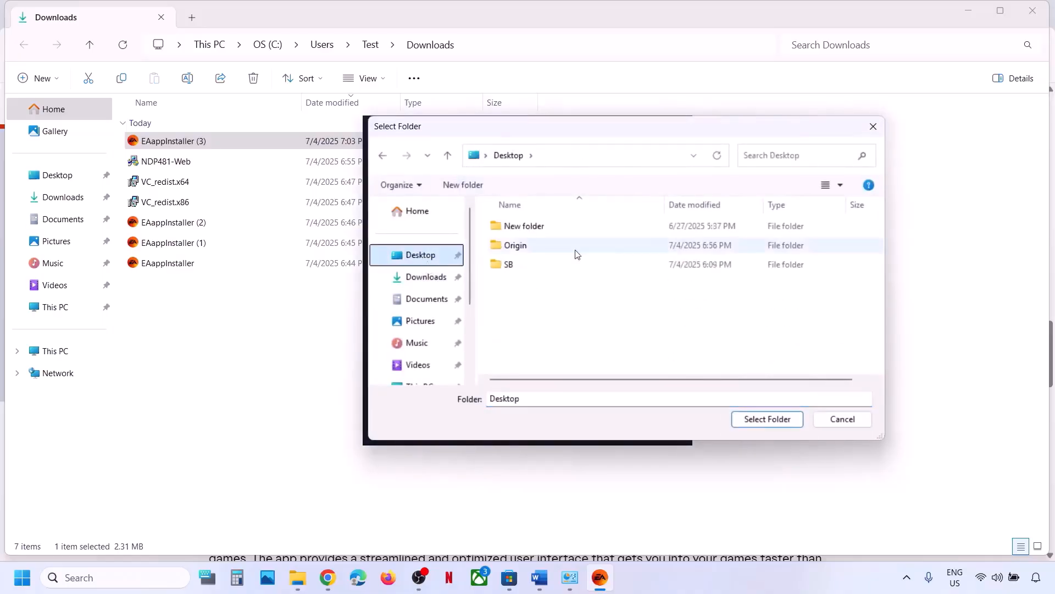
right_click(598, 299)
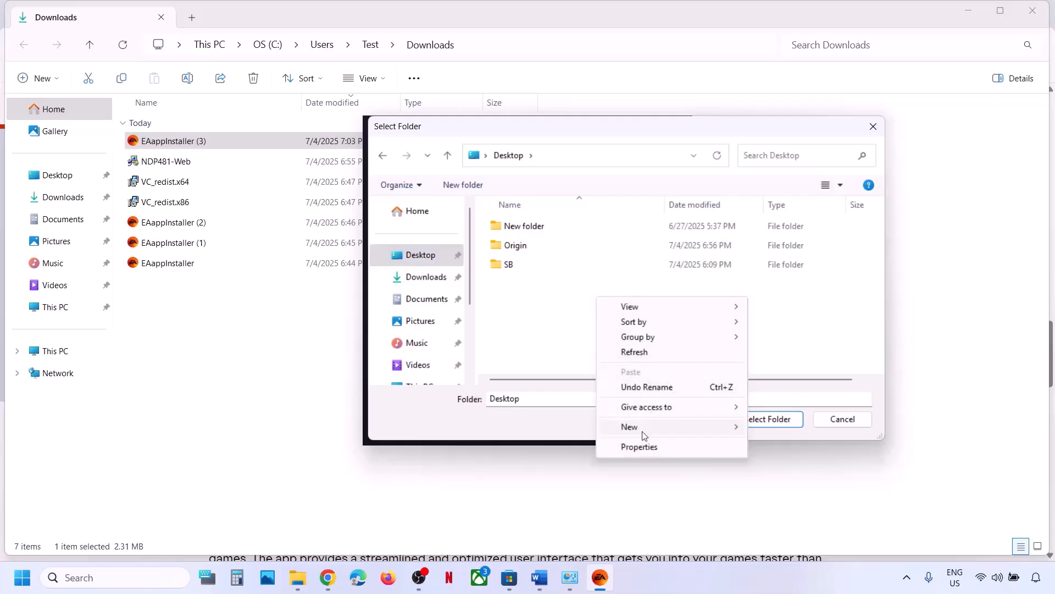
mouse_move(645, 429)
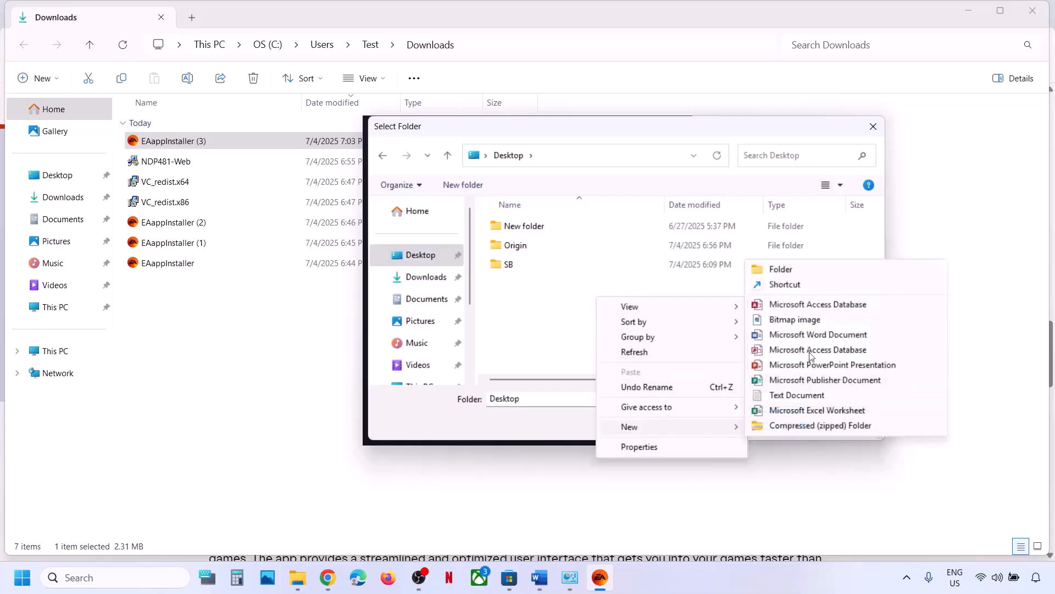
click(781, 269)
text(E)
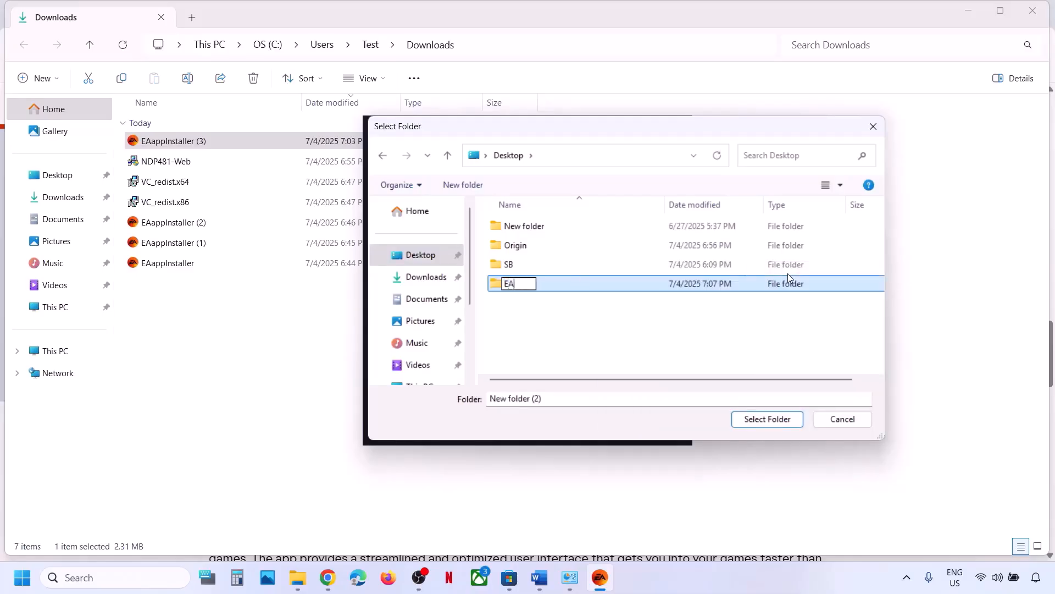
text(A)
click(624, 330)
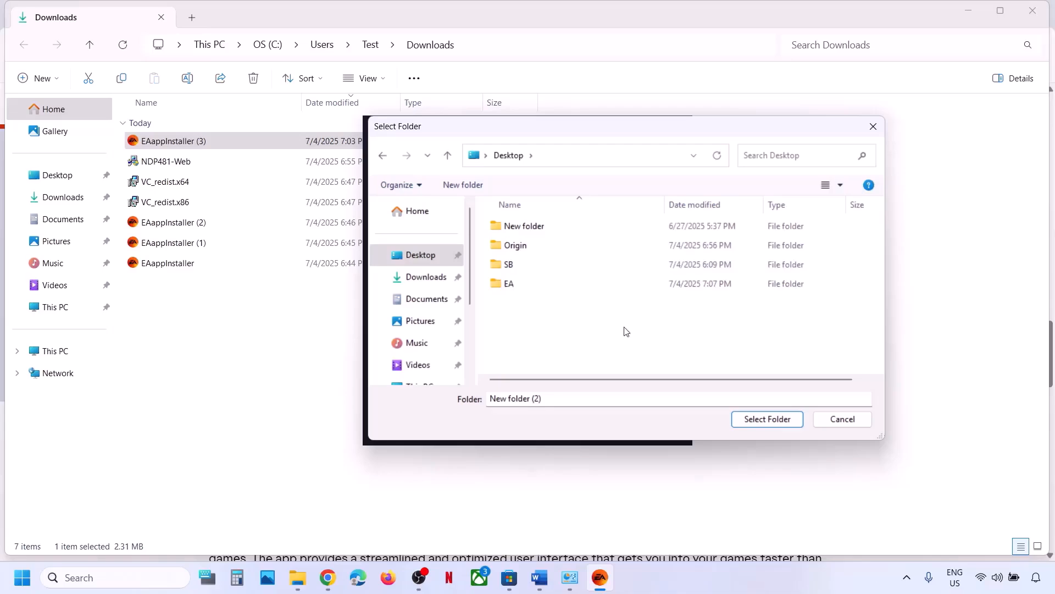
click(524, 287)
click(760, 425)
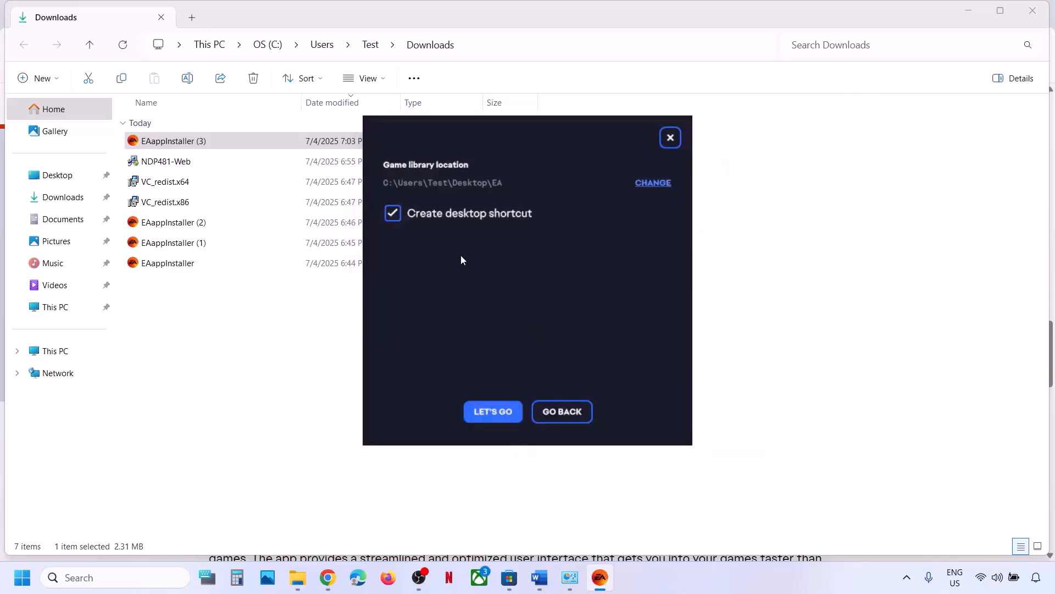
Keep the desktop shortcut option on and start installing the EA app.
click(393, 215)
click(393, 214)
click(493, 412)
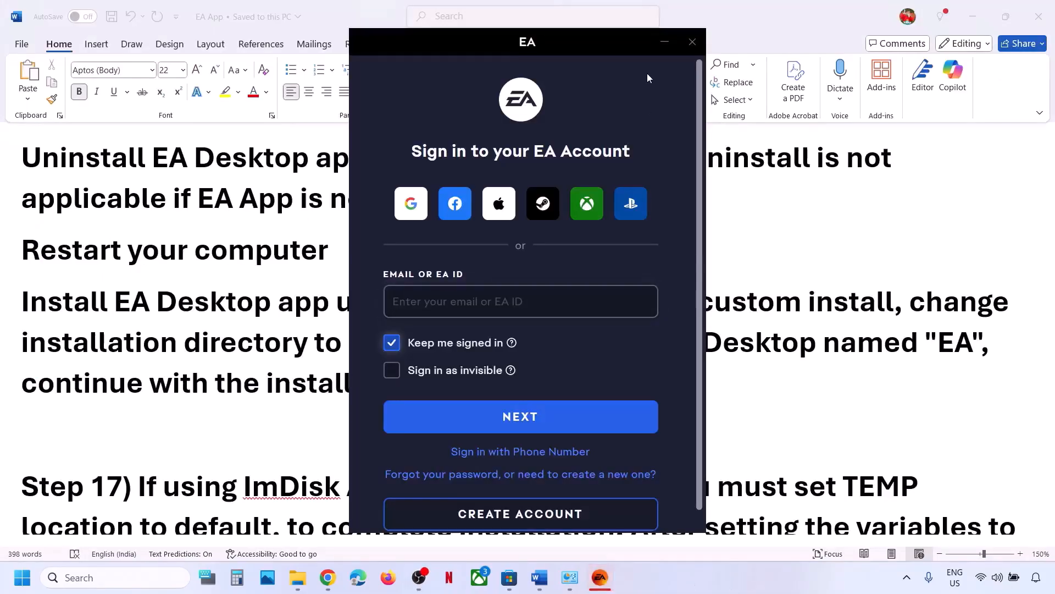
click(692, 42)
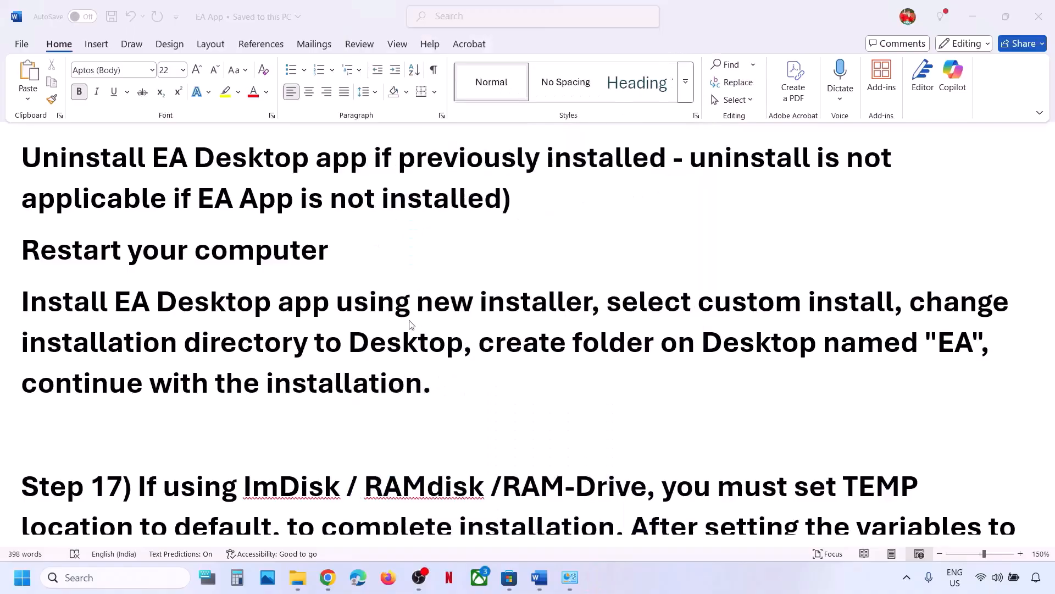
scroll(248, 378, down, 4)
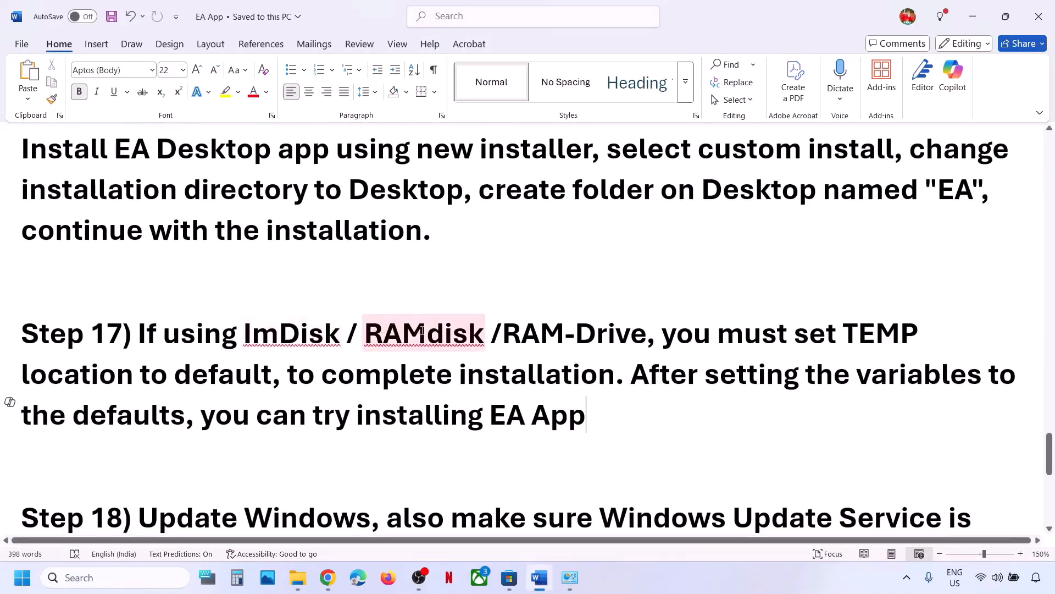
click(514, 329)
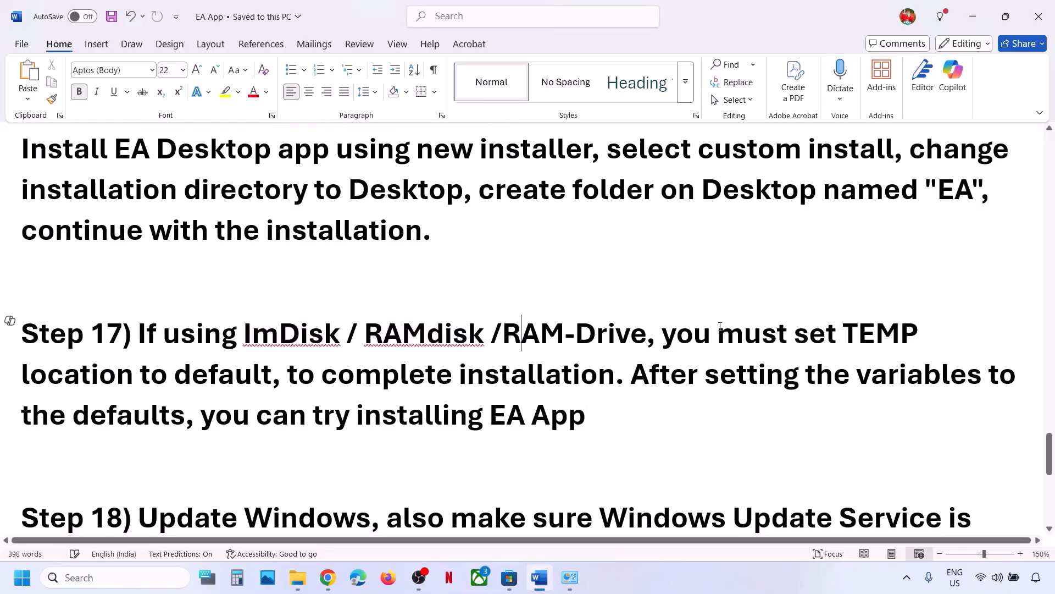
drag(684, 334, 235, 375)
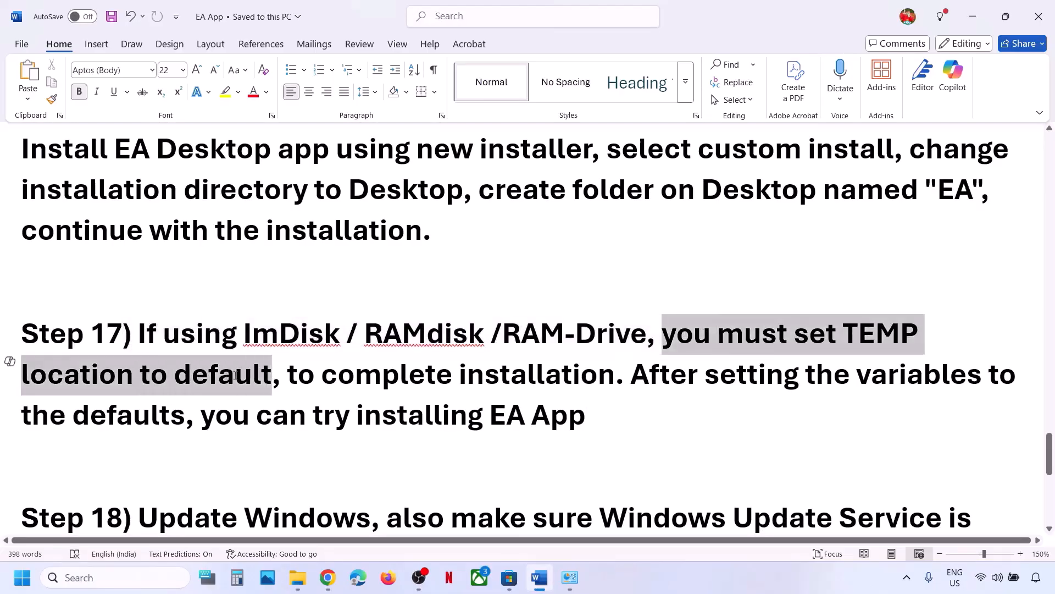
drag(309, 381, 174, 421)
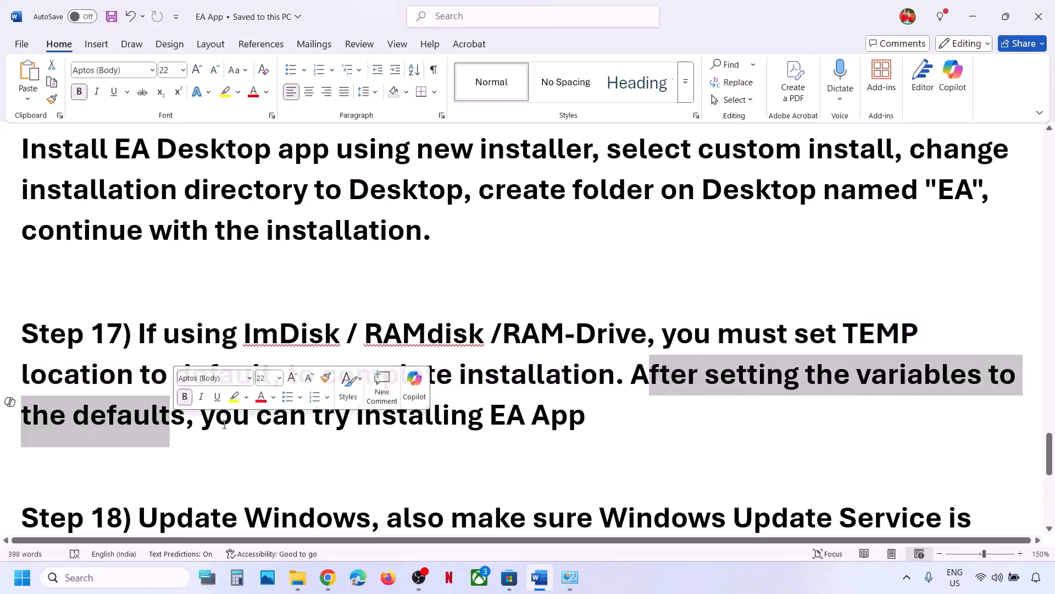
drag(202, 421, 582, 418)
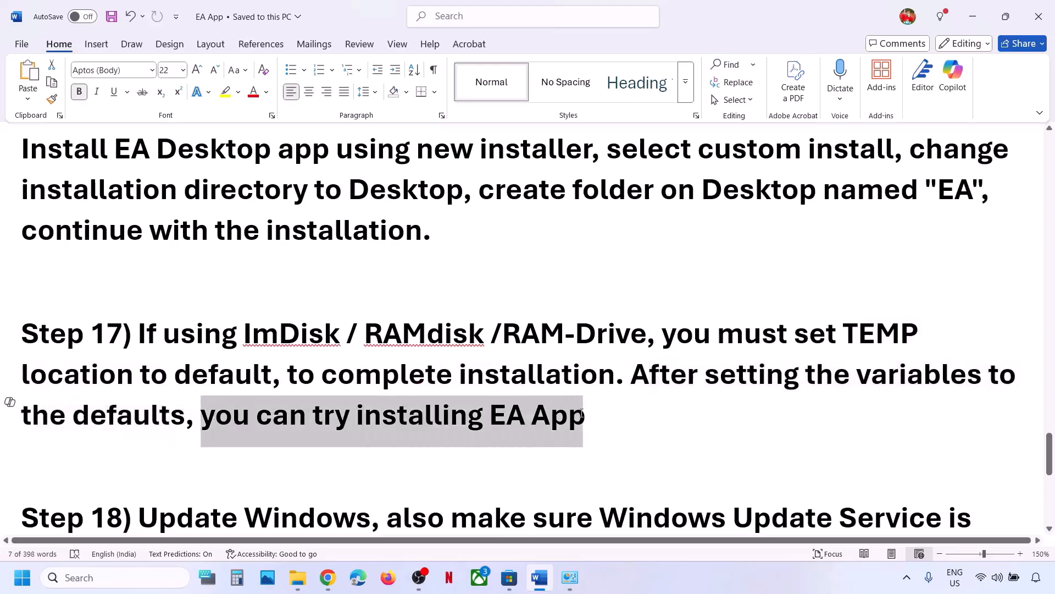
drag(167, 344, 292, 349)
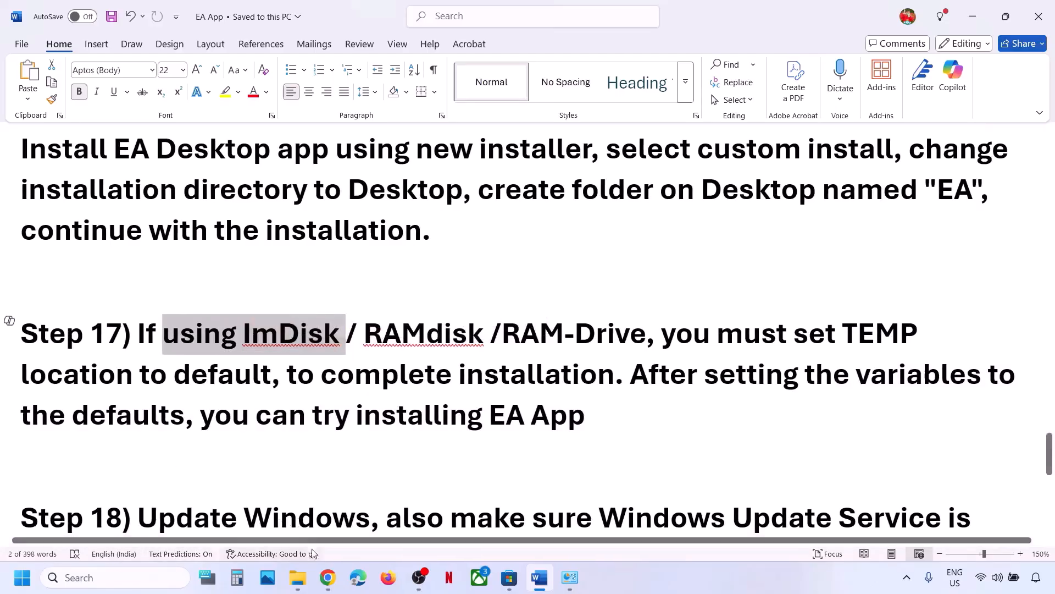
Permanently delete everything in the Windows Temp folder, skipping files in use.
click(139, 576)
text(run)
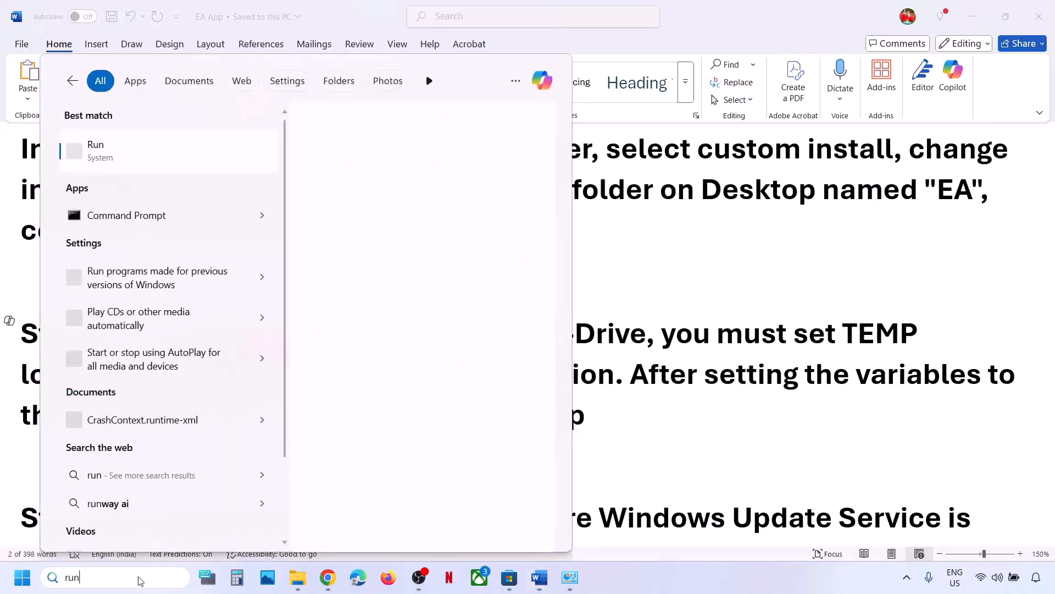
key(Return)
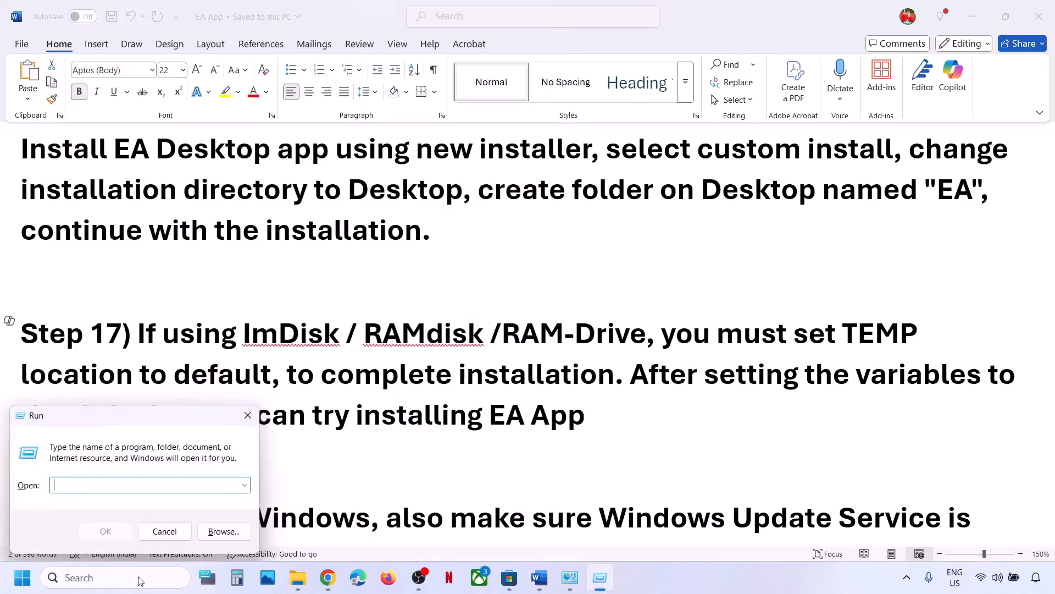
text(temp)
key(Return)
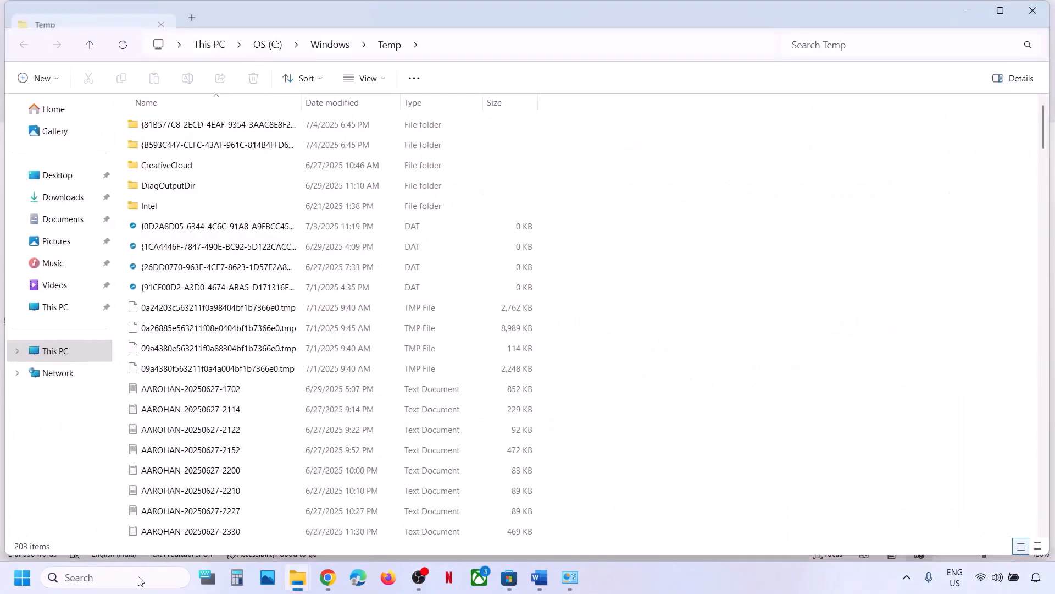
key(ctrl+a)
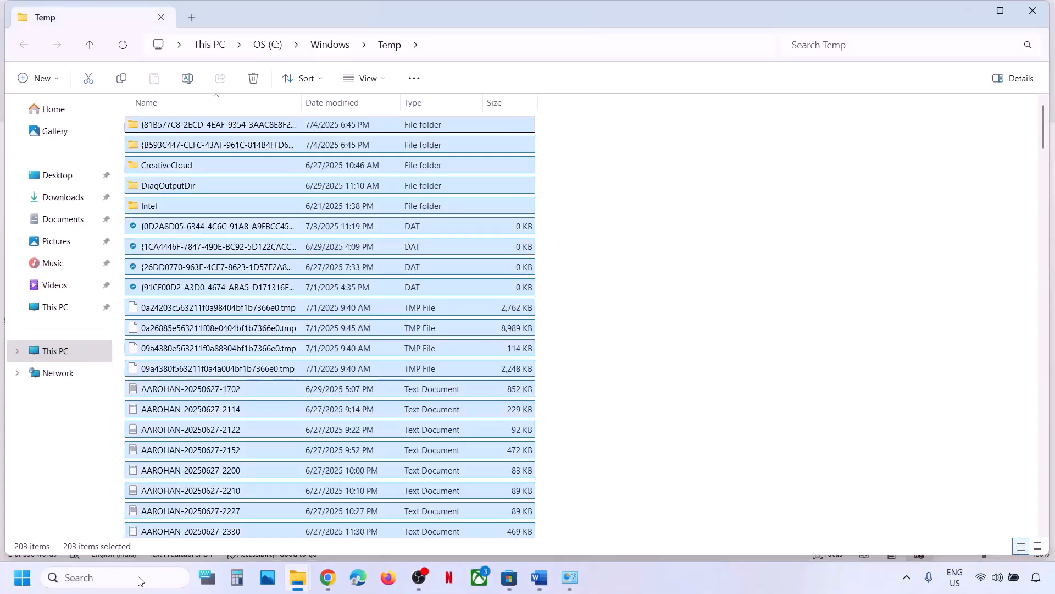
key(shift+Delete)
key(Return)
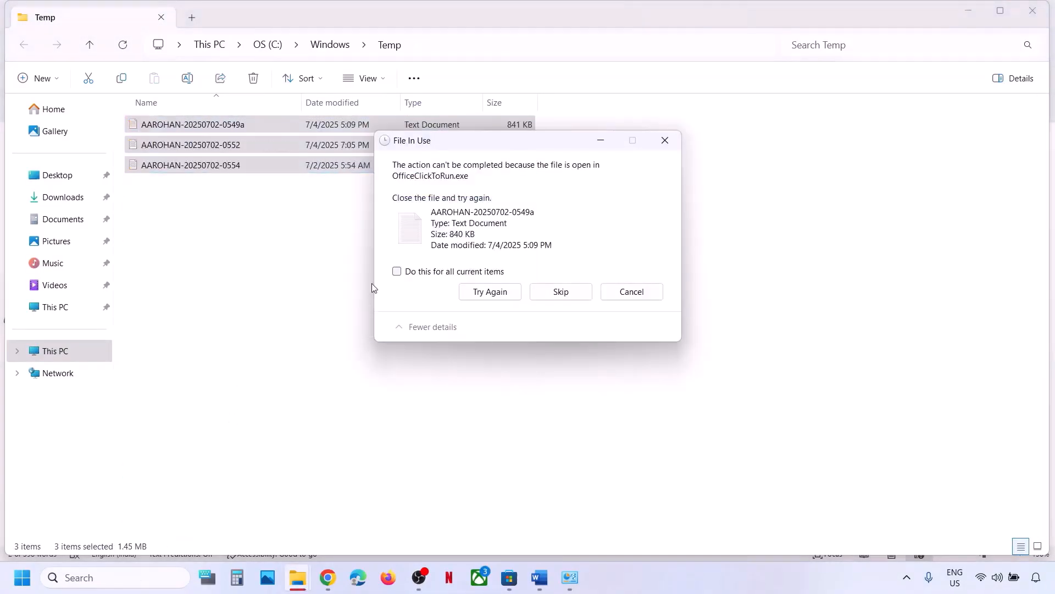
click(423, 275)
click(546, 292)
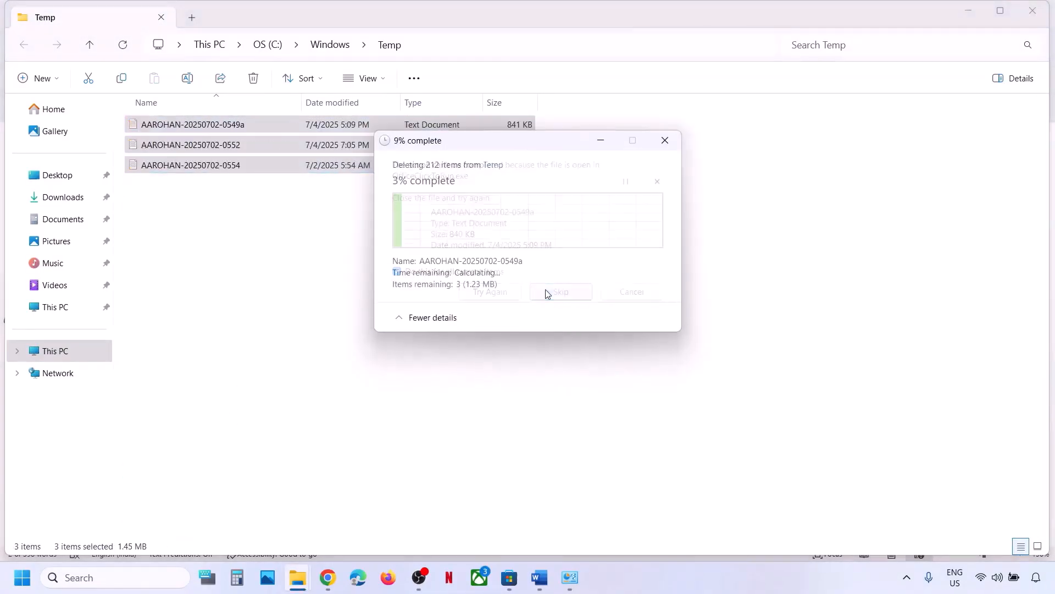
click(1033, 10)
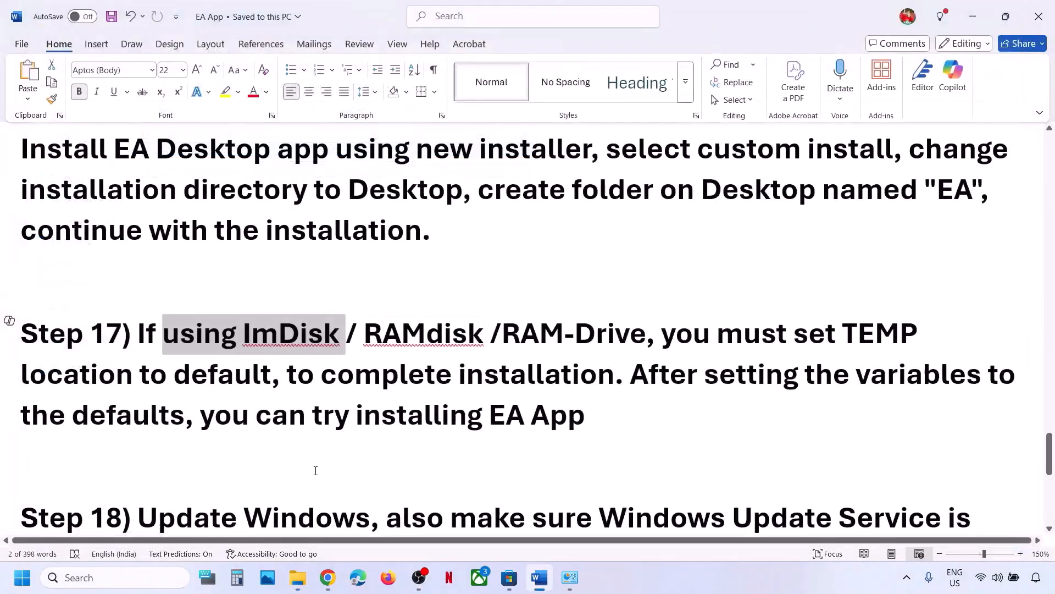
Permanently delete the 527 items in the user's %temp% folder, skipping in-use and protected files.
key(super+r)
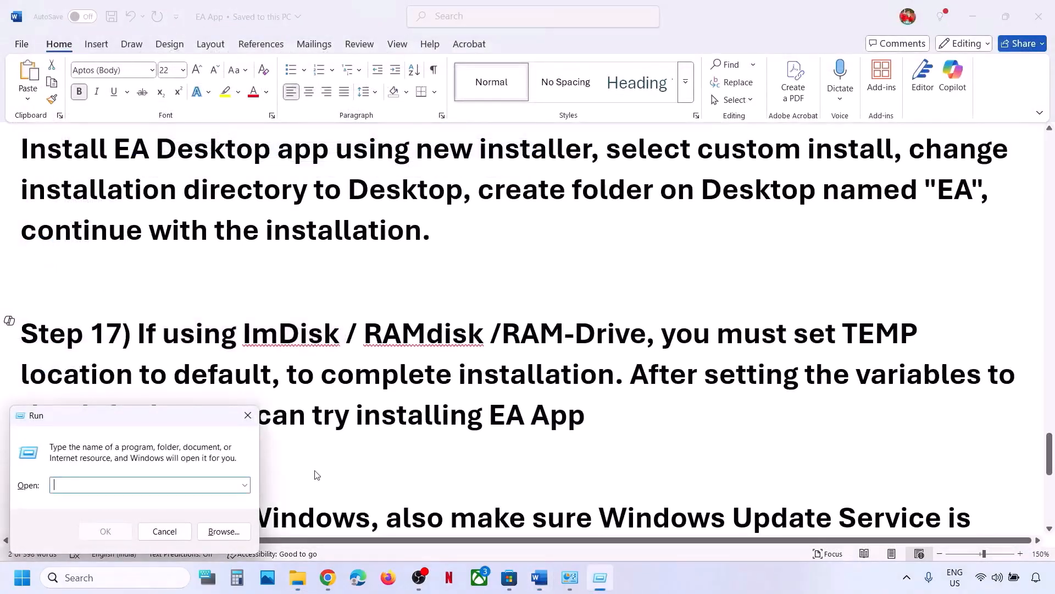
text(%temp%)
click(105, 531)
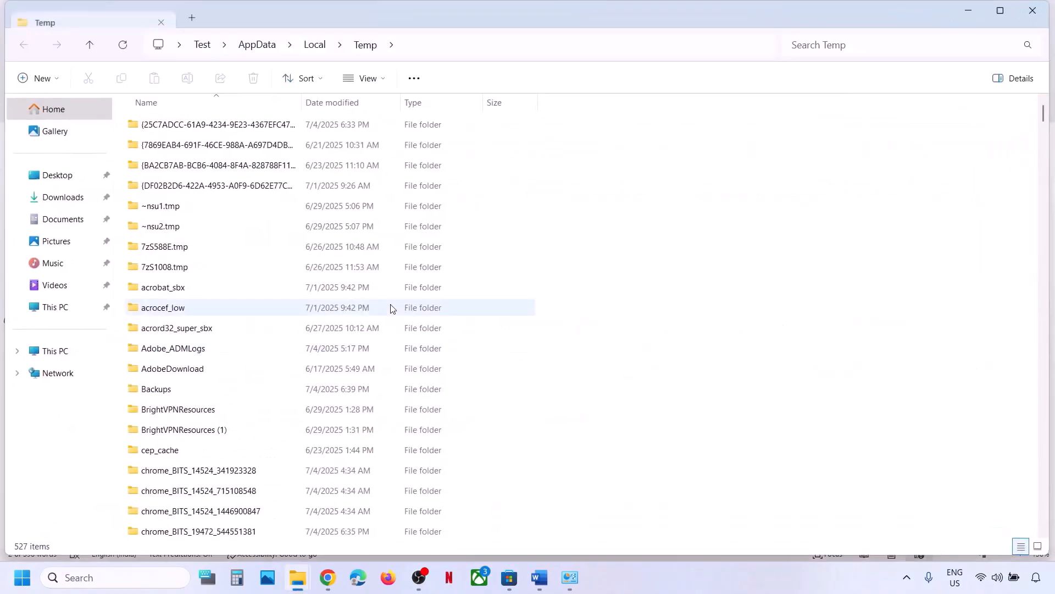
key(ctrl+a)
key(shift+Delete)
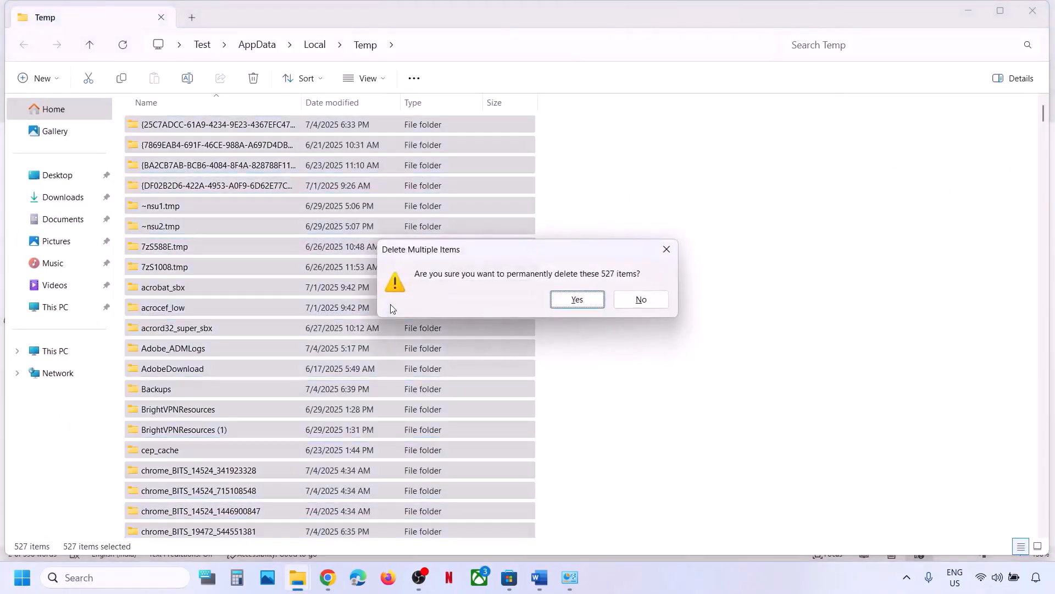
key(Return)
click(473, 249)
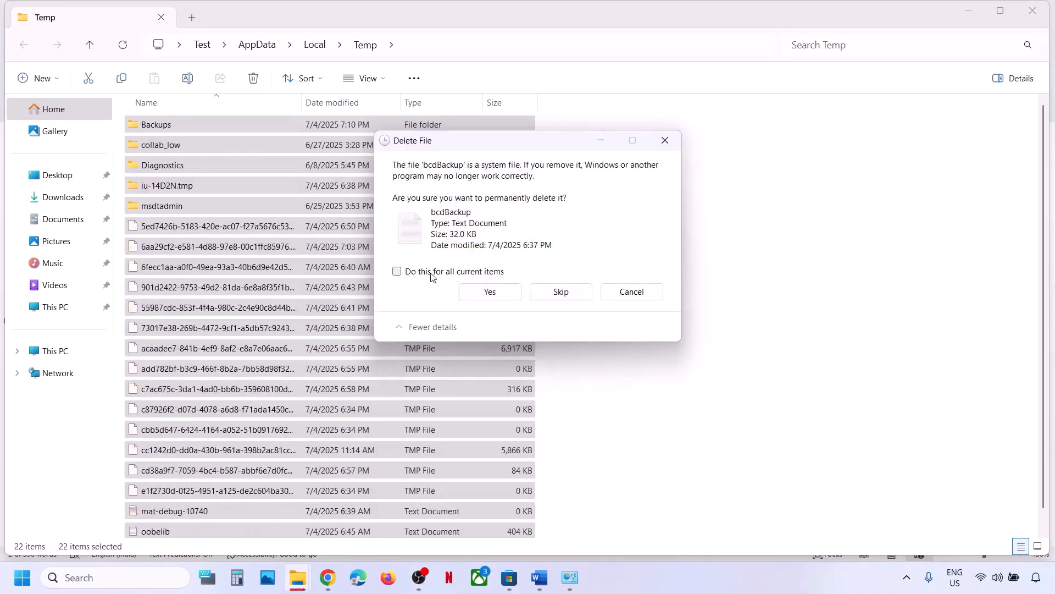
click(561, 291)
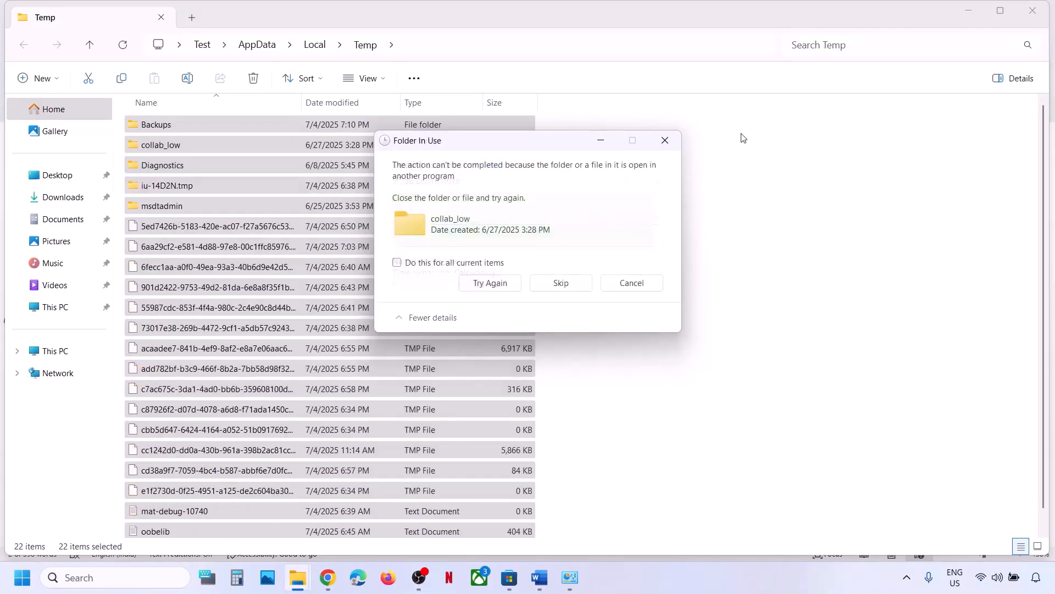
click(561, 284)
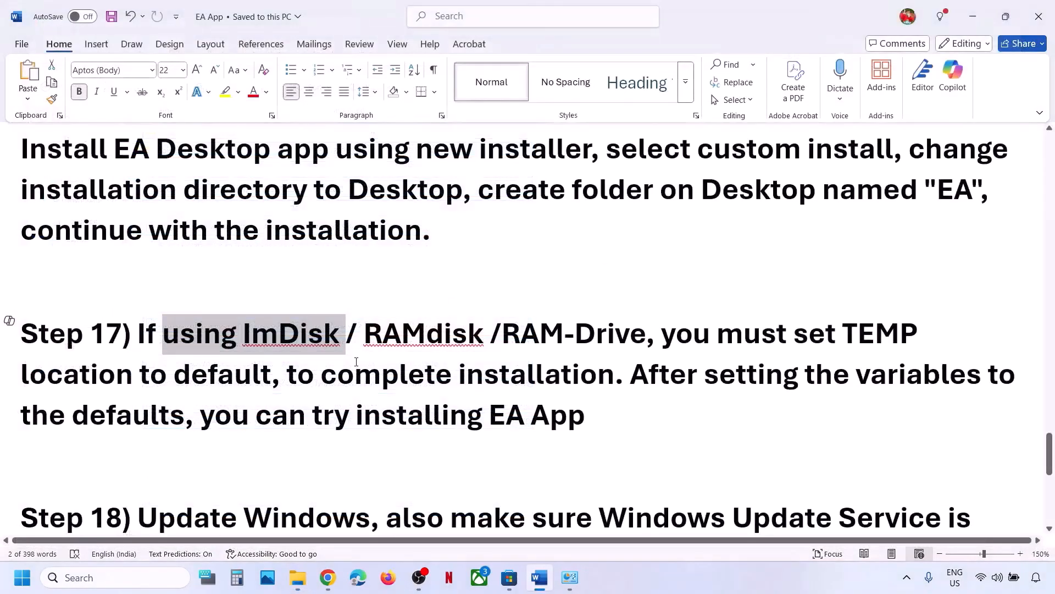
Highlight Update Windows in Step 18 and start a check for updates.
scroll(357, 362, down, 2)
drag(172, 440, 360, 423)
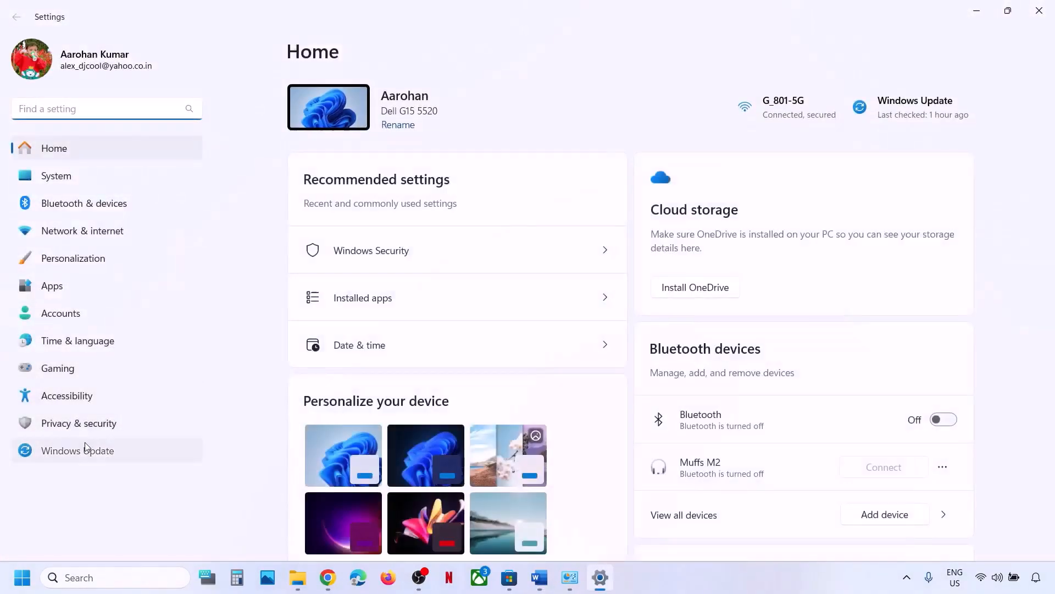
click(85, 446)
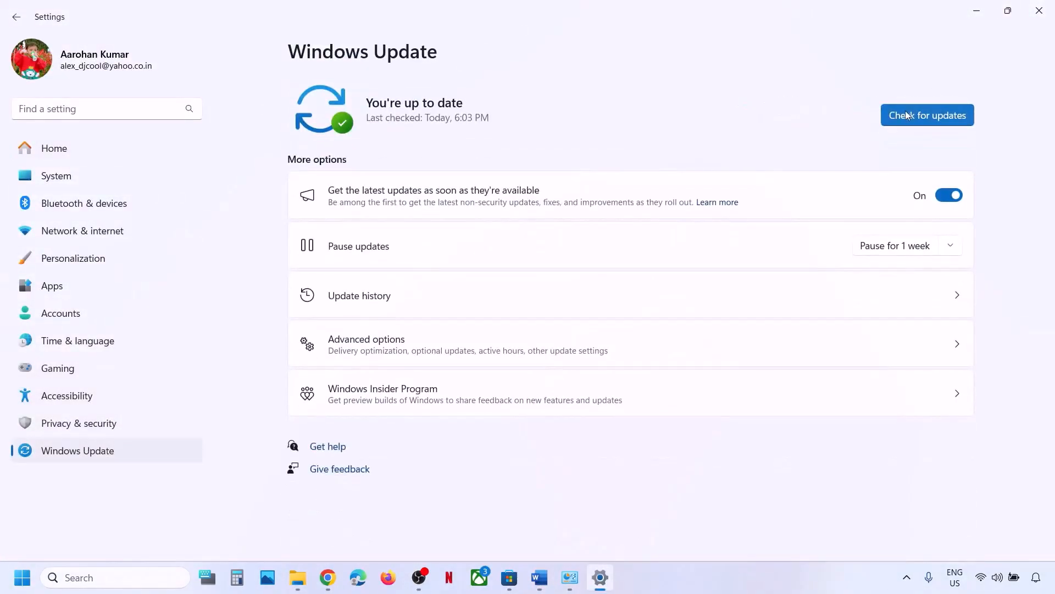
click(920, 114)
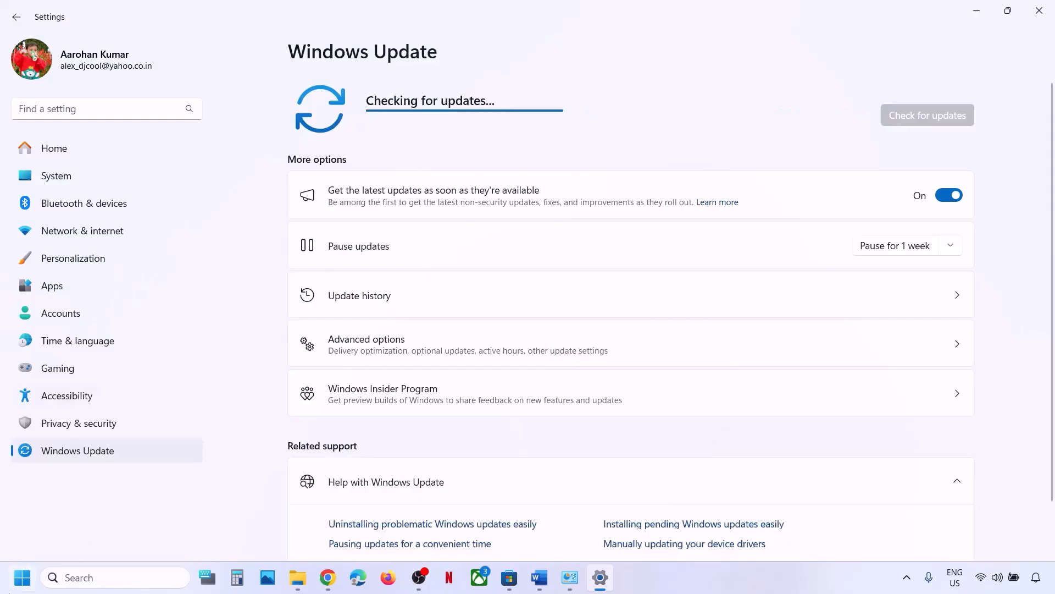
key(super)
click(399, 534)
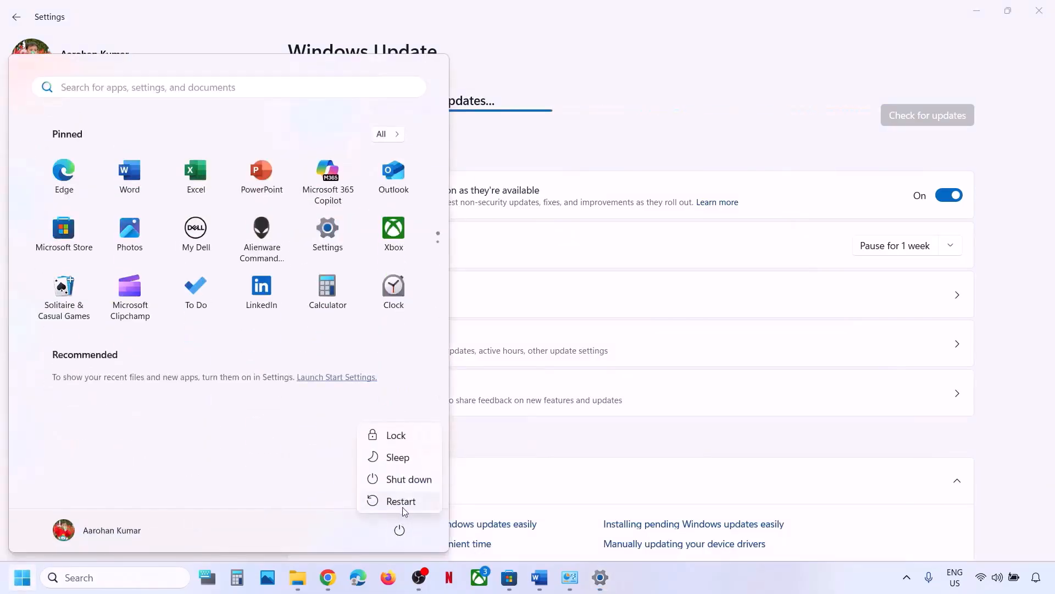
key(Escape)
click(522, 485)
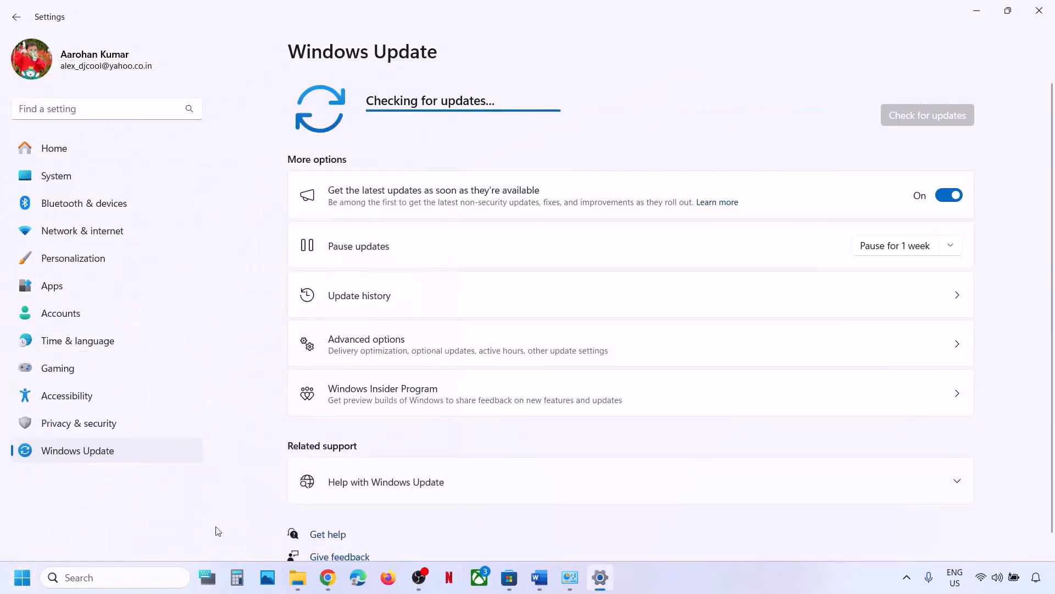
Launch the Services console by searching for 'services'.
click(105, 578)
text(services)
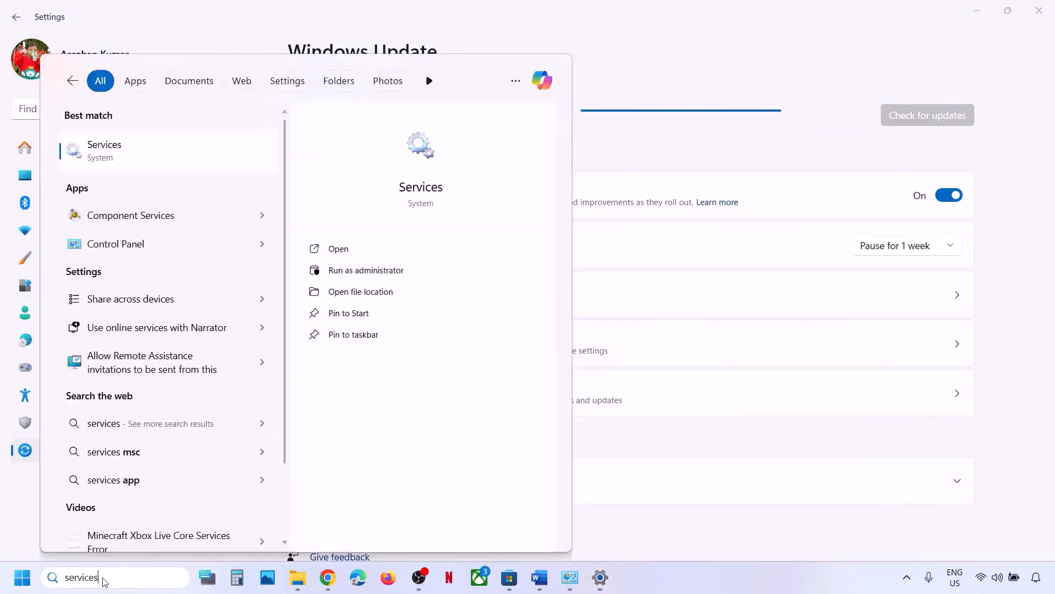
key(Return)
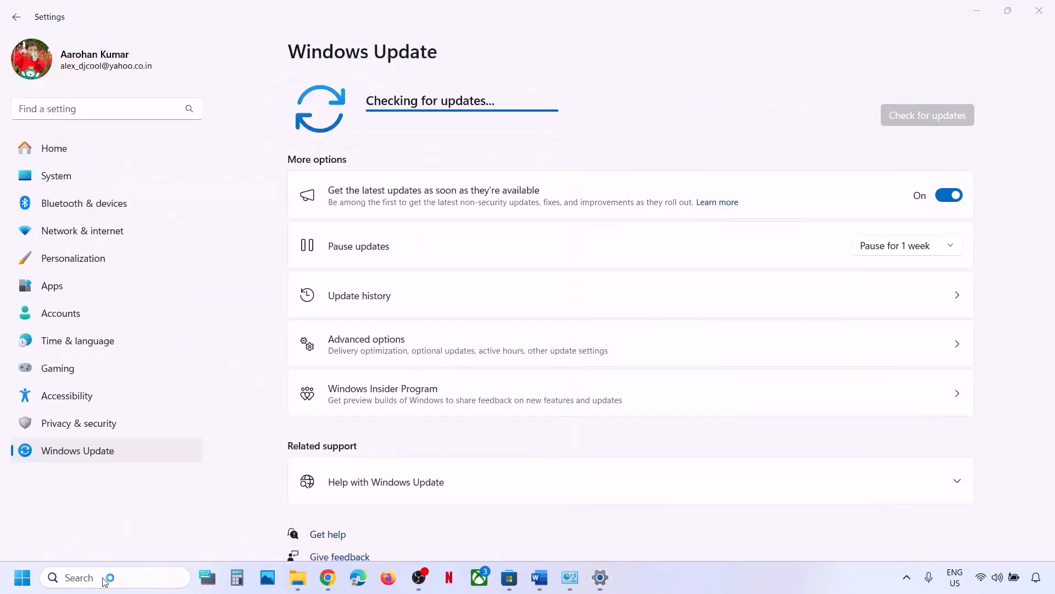
Set the Windows Update service's startup type to Automatic and apply it.
click(282, 289)
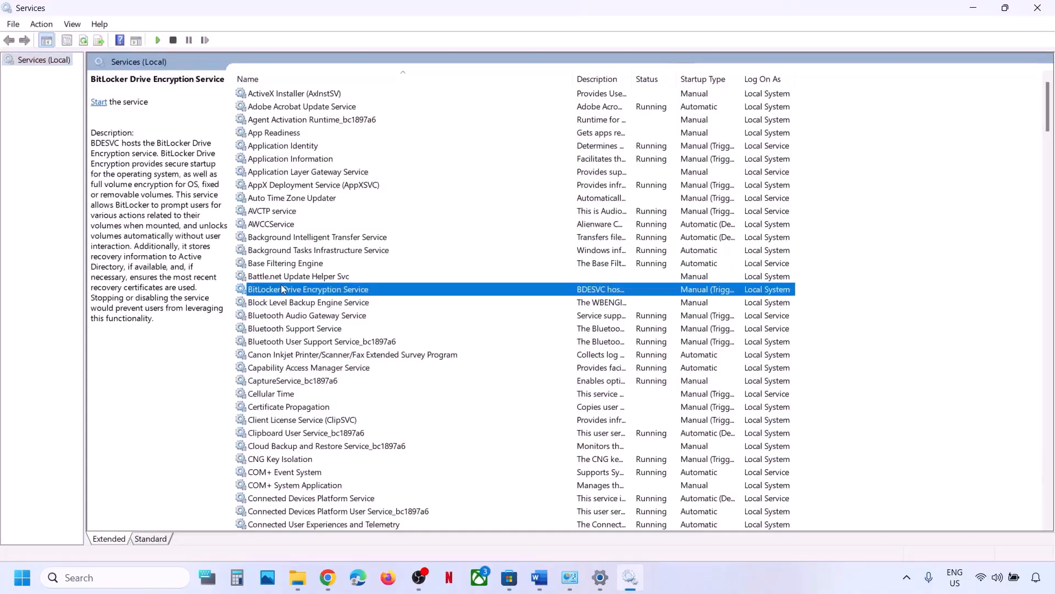
text(windows audio)
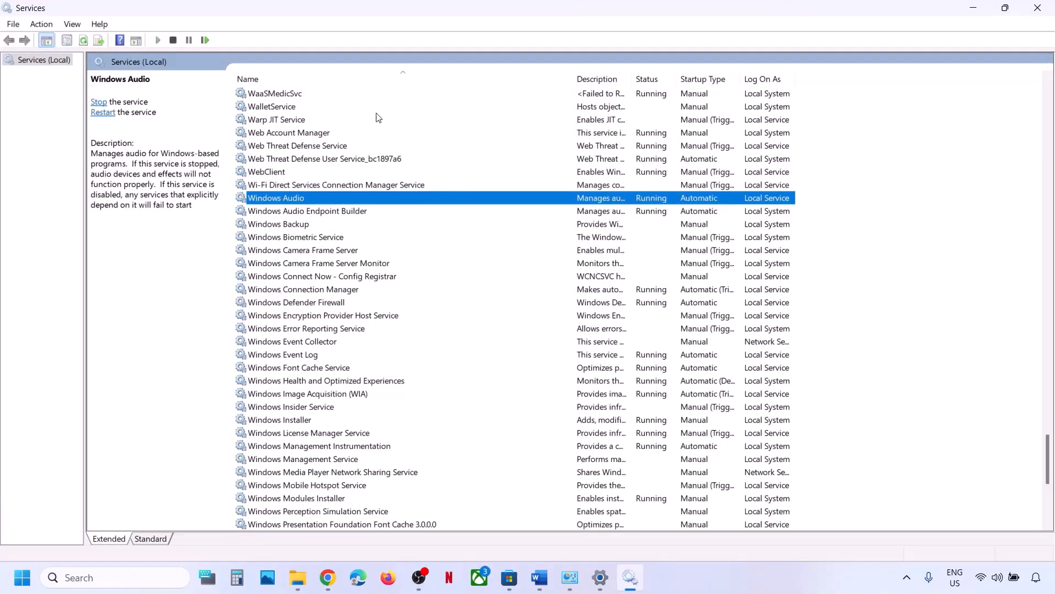
scroll(338, 403, down, 8)
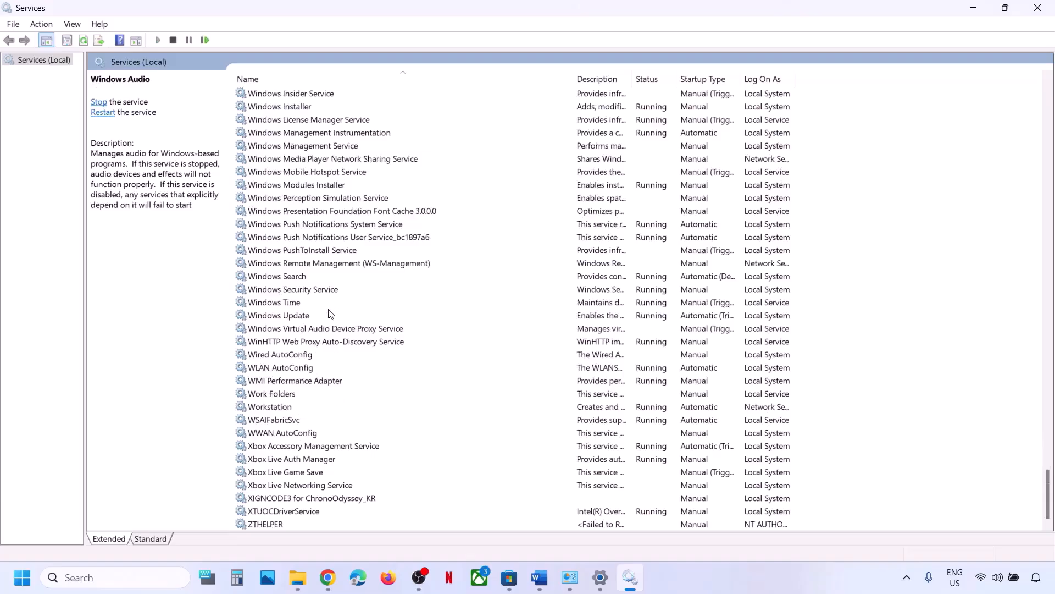
click(316, 317)
double_click(420, 316)
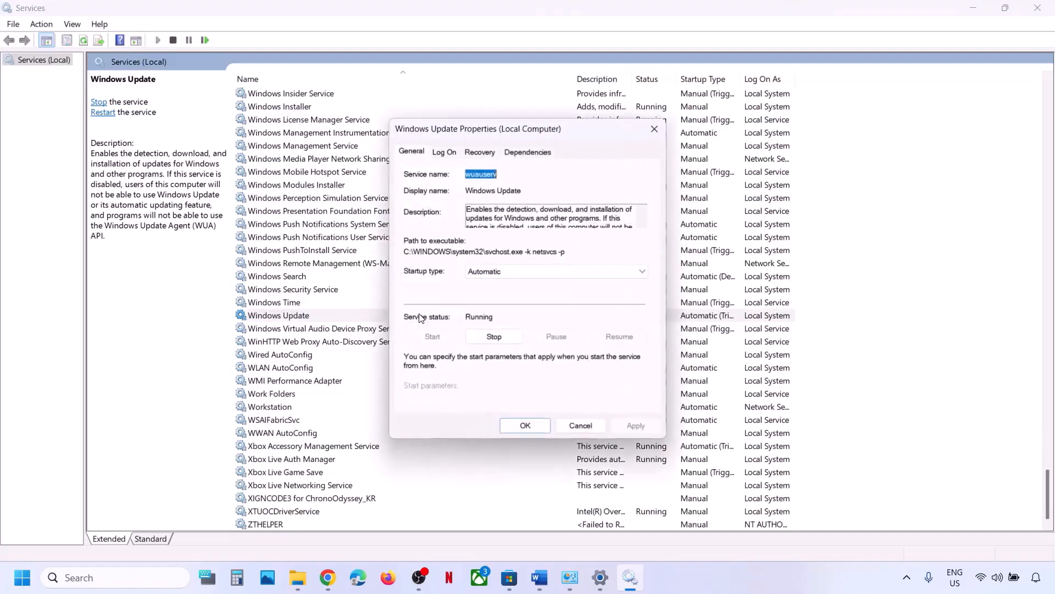
click(527, 271)
click(512, 298)
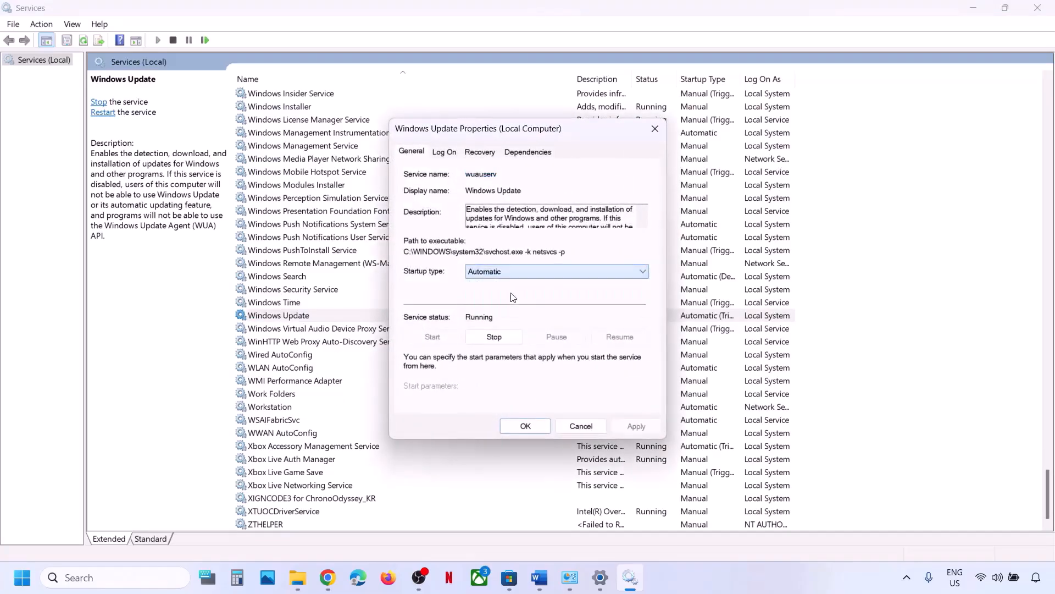
click(636, 426)
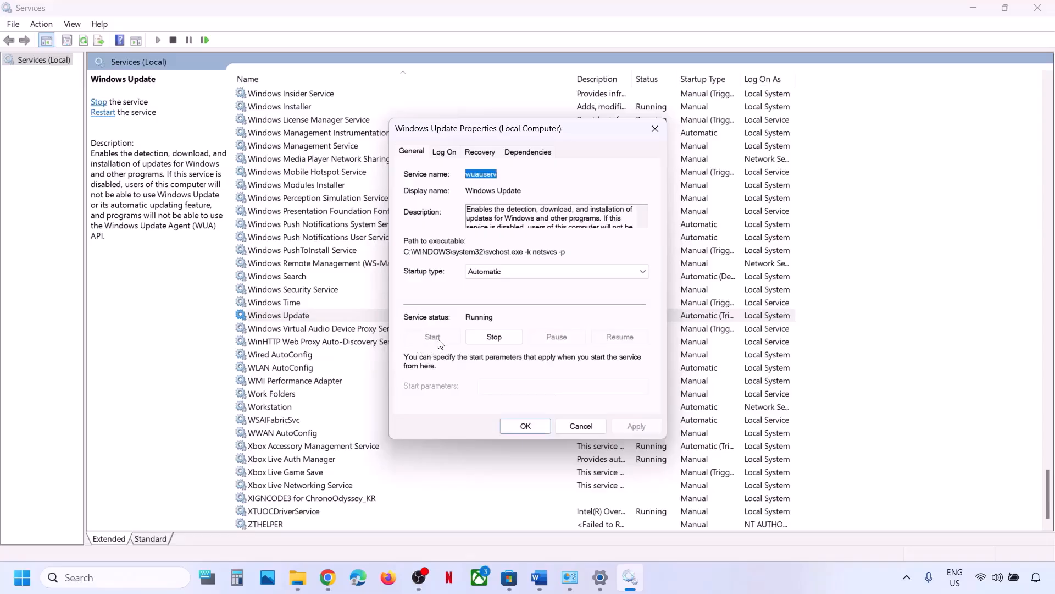
click(510, 424)
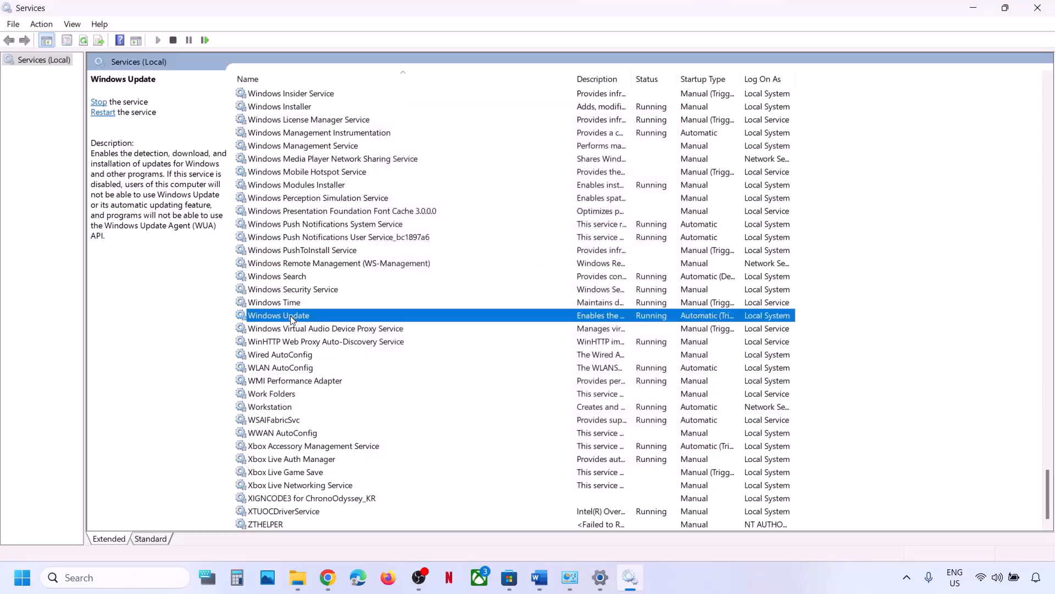
Start the Windows Update service and close the Services console.
right_click(290, 315)
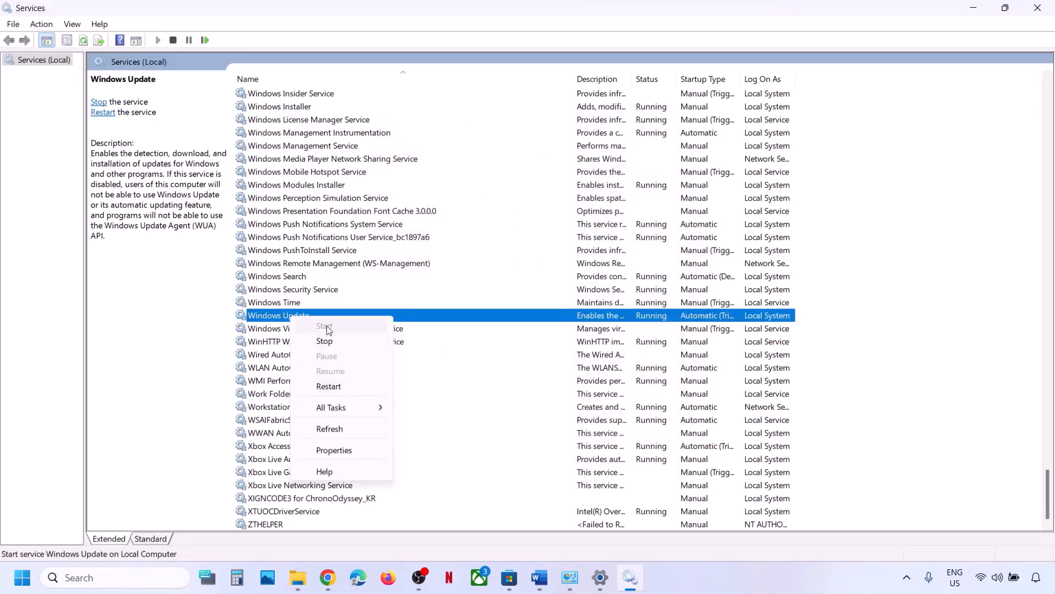
click(332, 386)
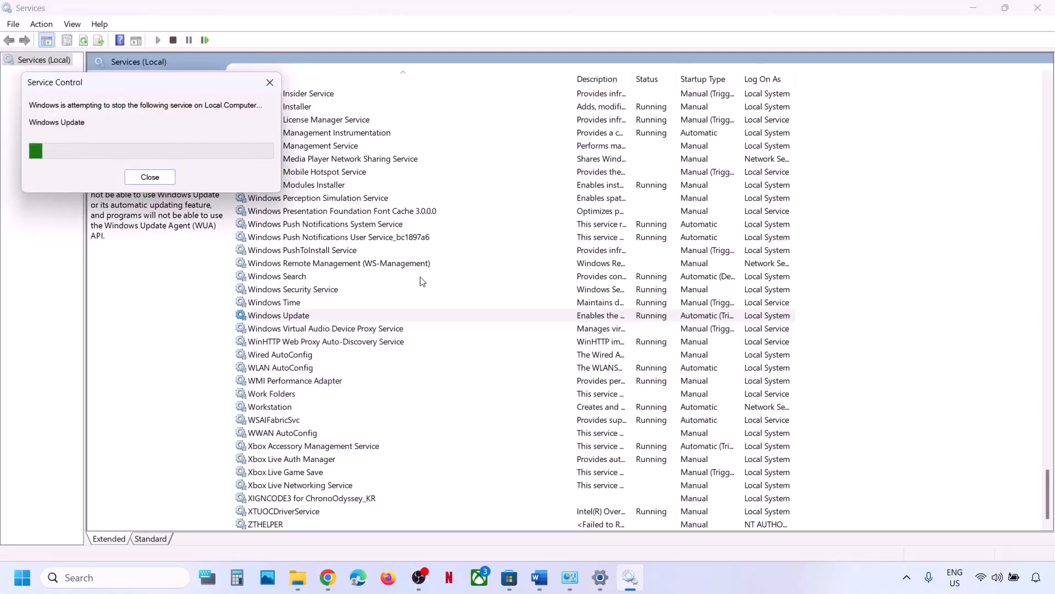
click(1044, 14)
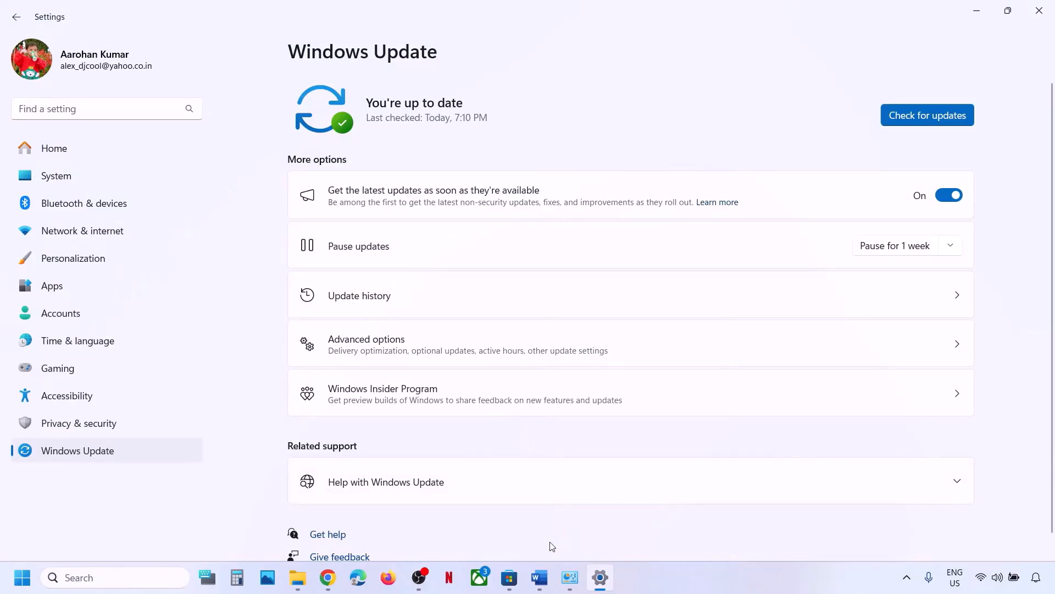
In the EA App notes, highlight Step 19's 'Uninstall EA app', 'Revo uninstaller' and the may-not-apply note.
click(539, 577)
scroll(401, 447, down, 5)
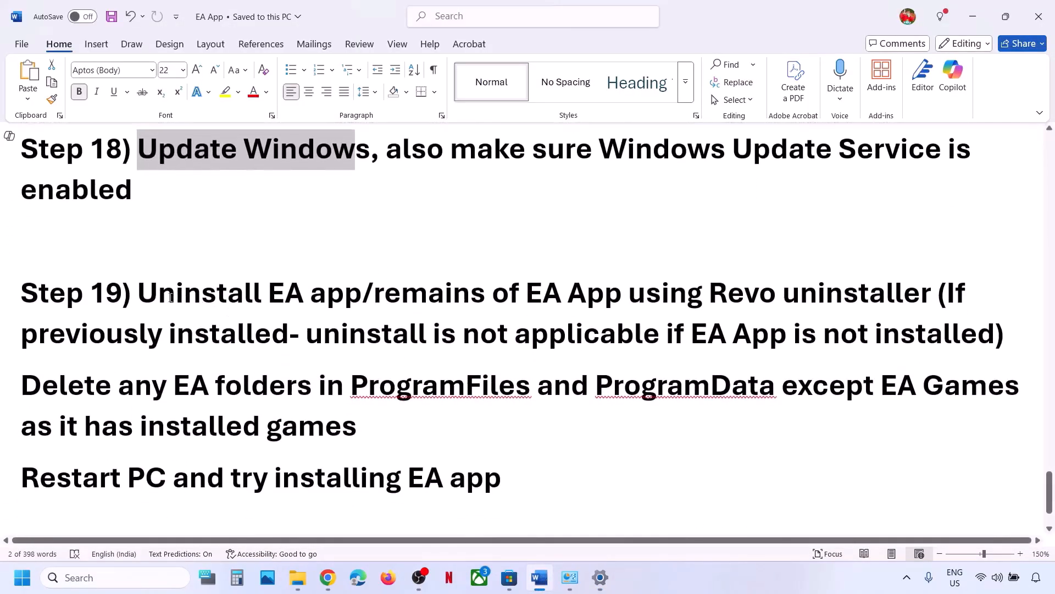
drag(171, 297, 645, 292)
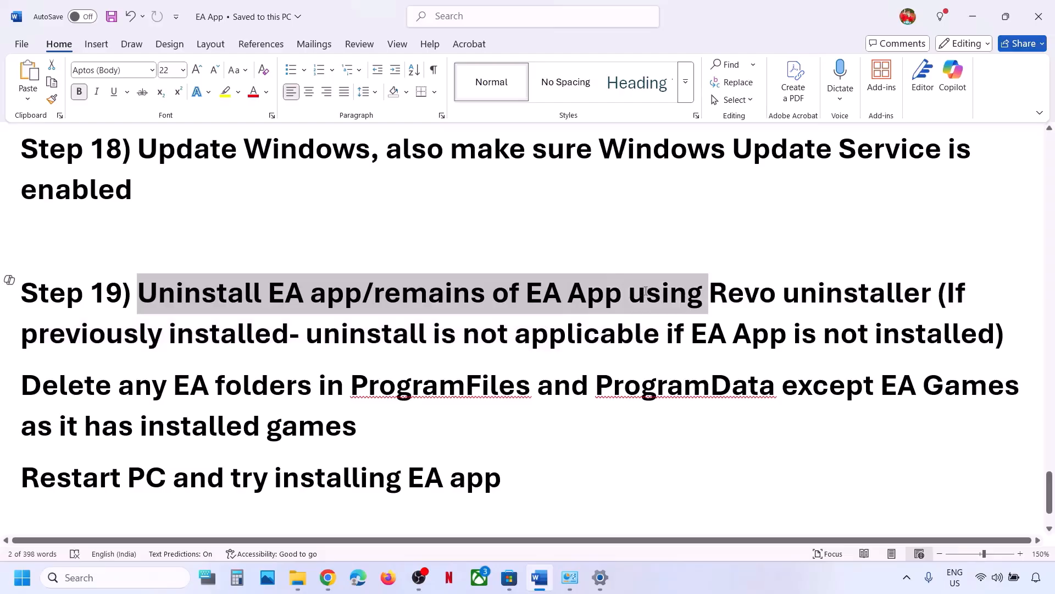
click(646, 291)
drag(710, 291, 890, 301)
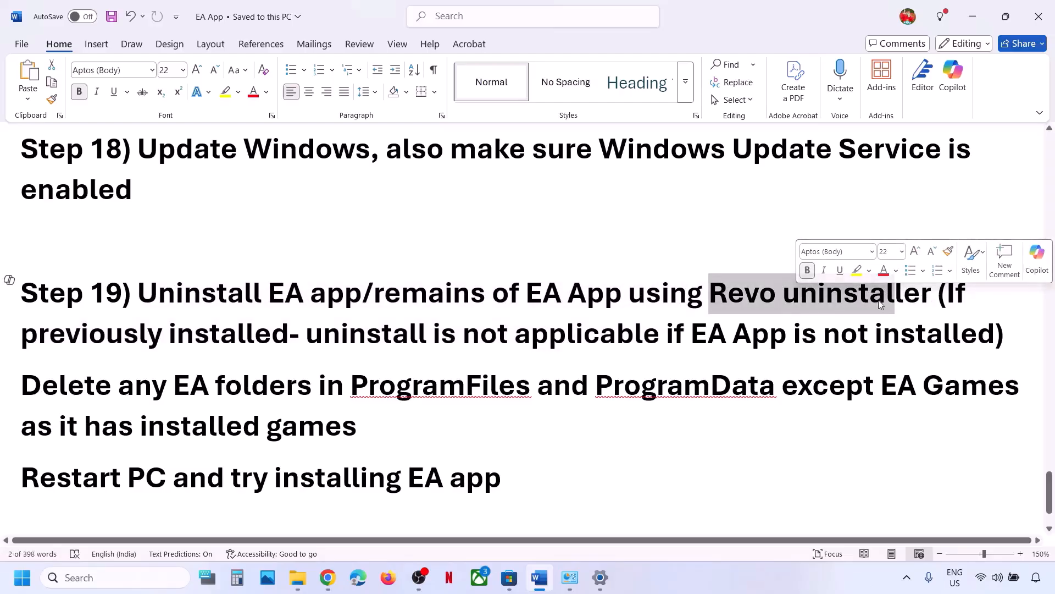
drag(192, 295, 352, 297)
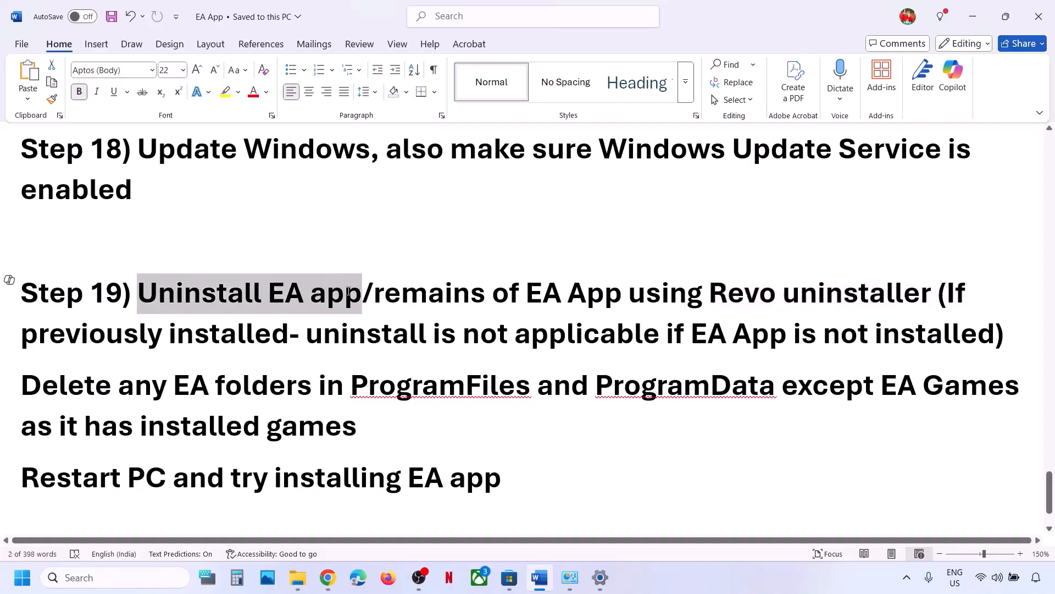
drag(739, 296, 926, 300)
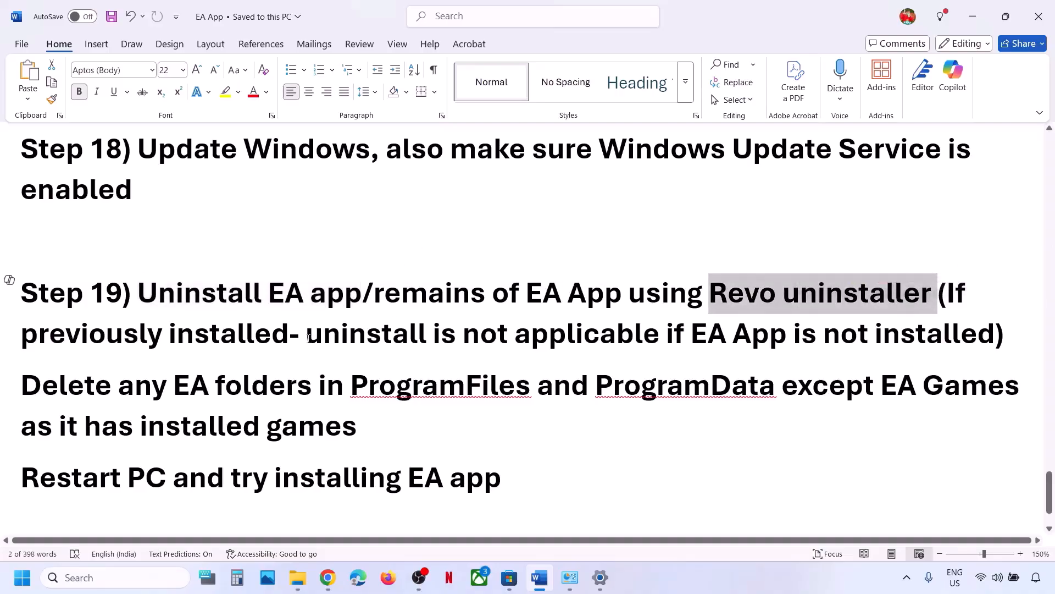
drag(309, 338, 925, 331)
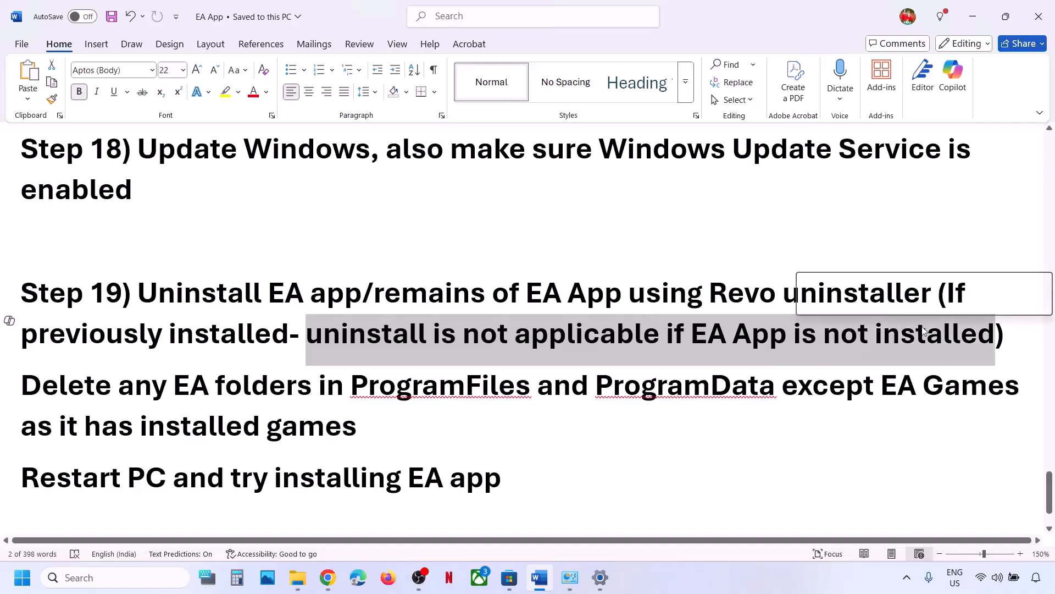
Highlight the note 'Delete any EA folders in ProgramFiles' in the Word document.
scroll(68, 330, down, 2)
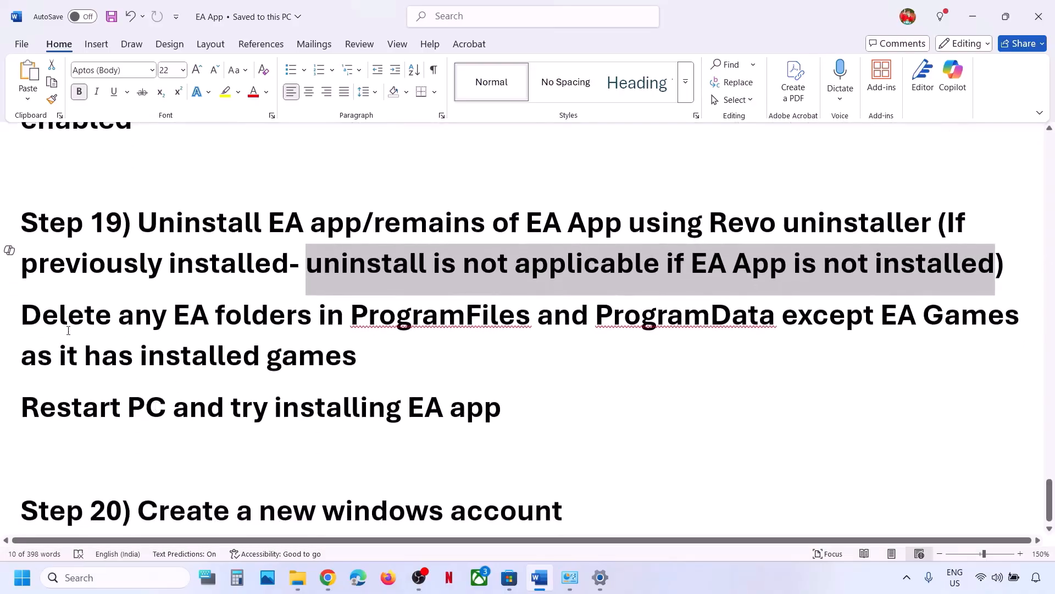
scroll(68, 330, up, 1)
drag(54, 331, 386, 424)
click(59, 370)
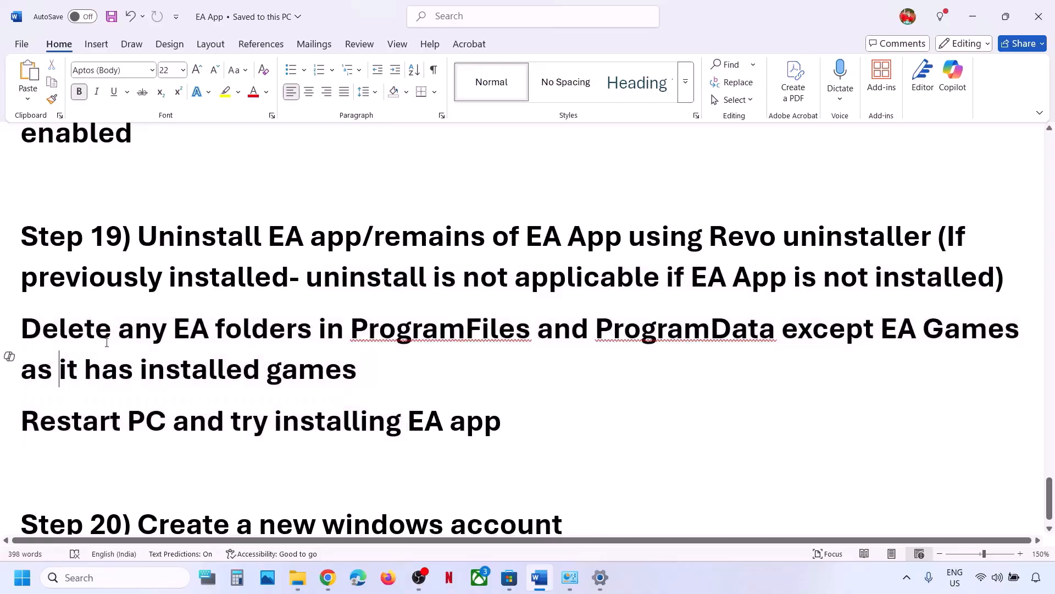
drag(112, 341, 528, 338)
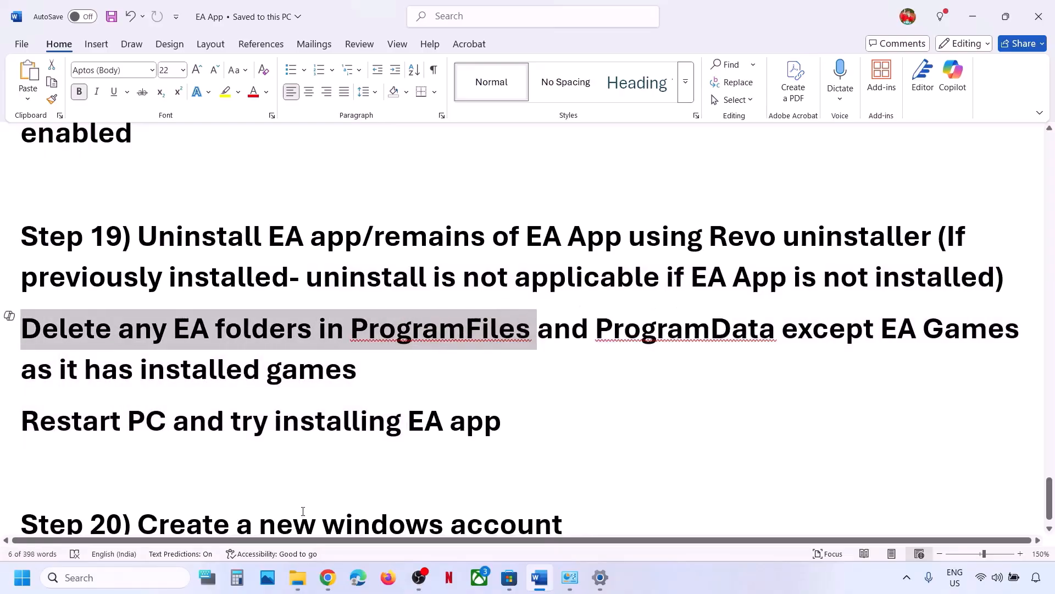
Open C:\Program Files in File Explorer and select the EA Games folder.
mouse_move(301, 579)
click(394, 519)
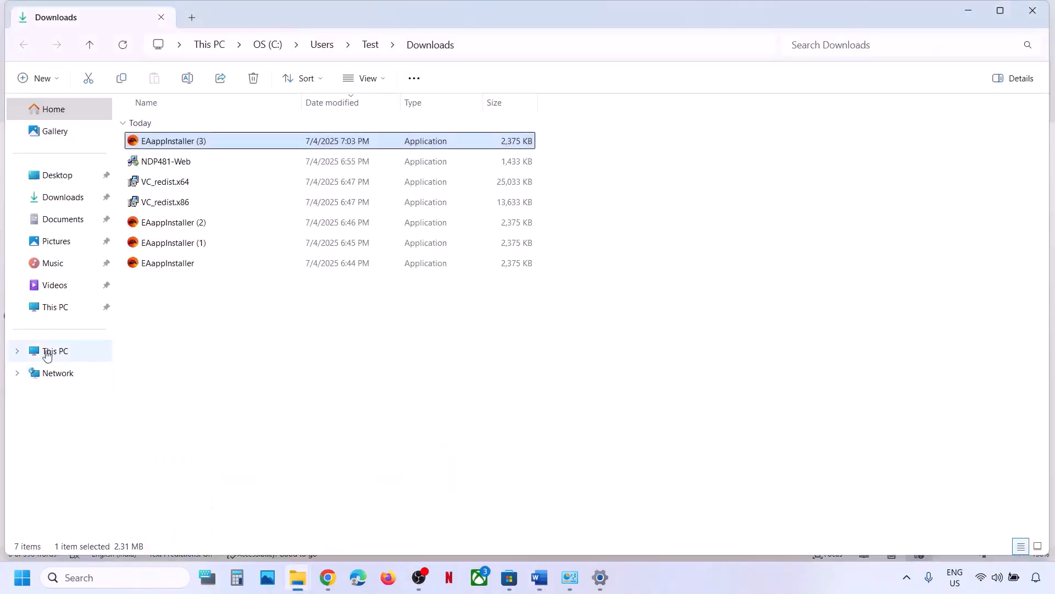
click(41, 348)
double_click(204, 142)
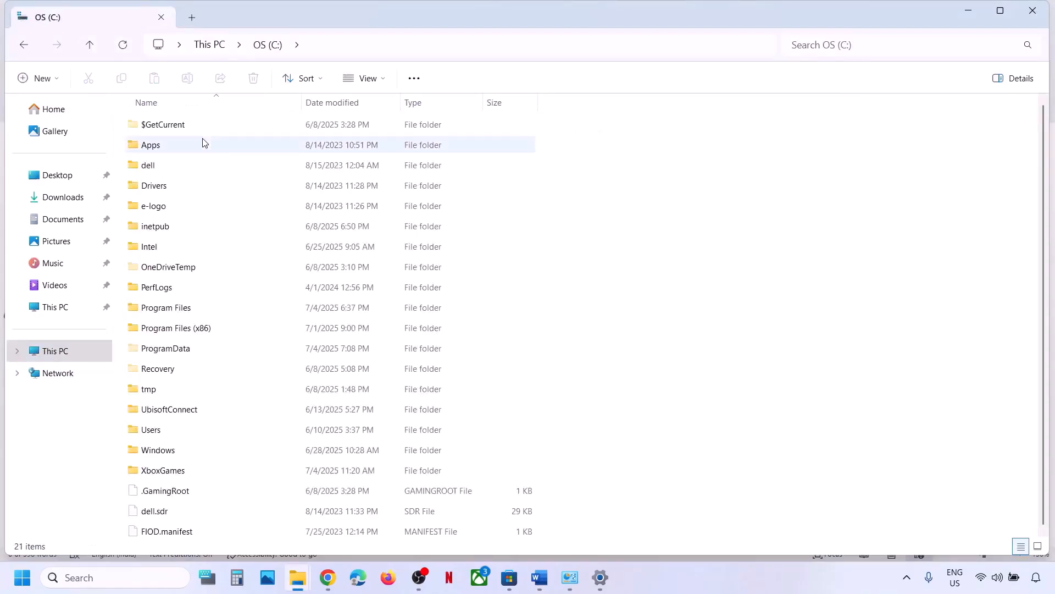
click(184, 311)
double_click(206, 312)
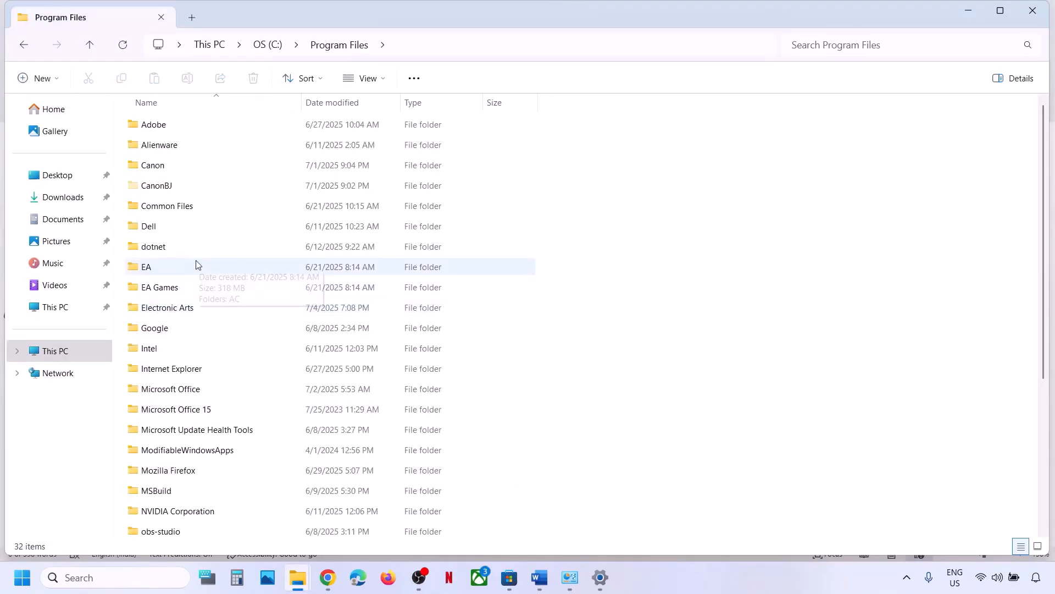
click(167, 288)
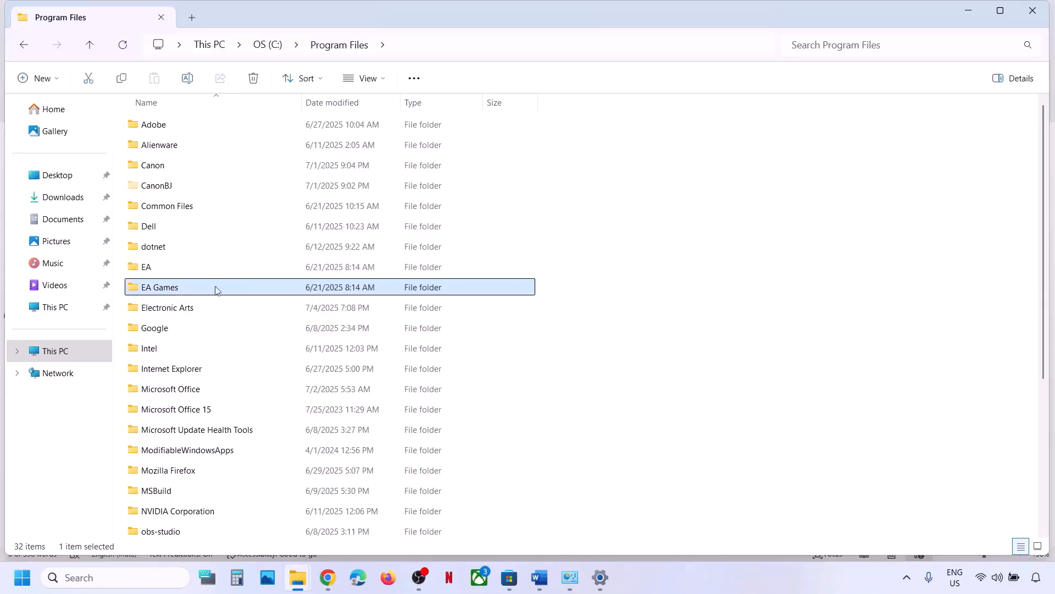
Highlight the note about keeping EA Games in Word, then minimize Word.
key(alt+Tab)
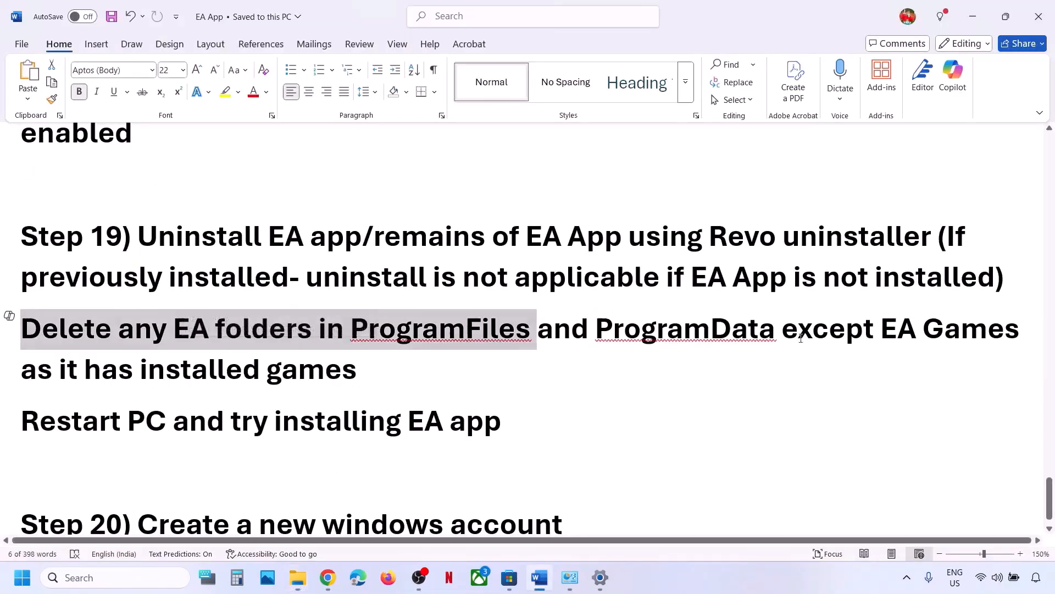
drag(812, 327, 358, 370)
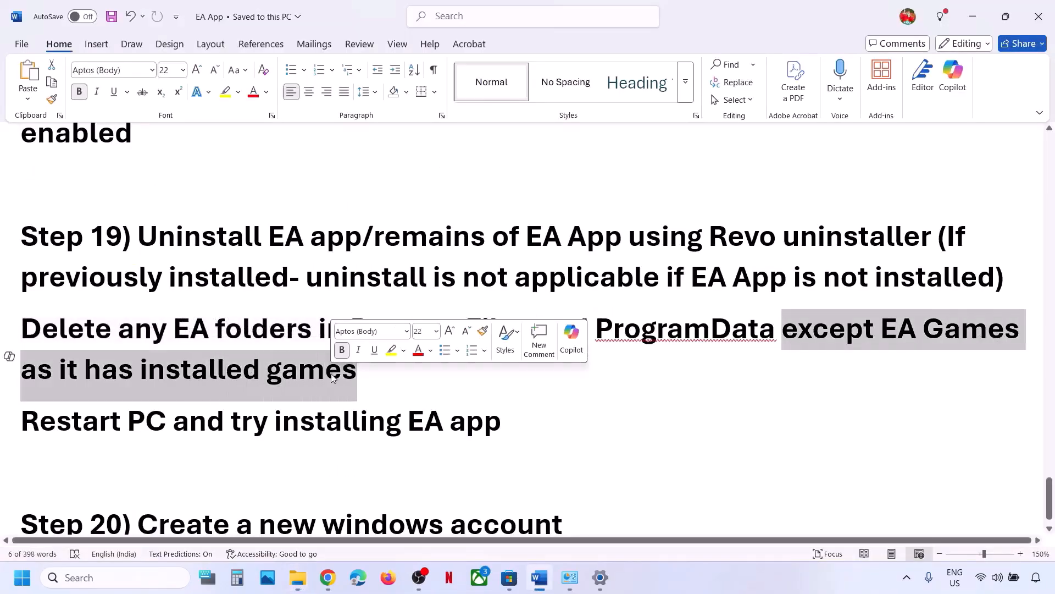
click(972, 17)
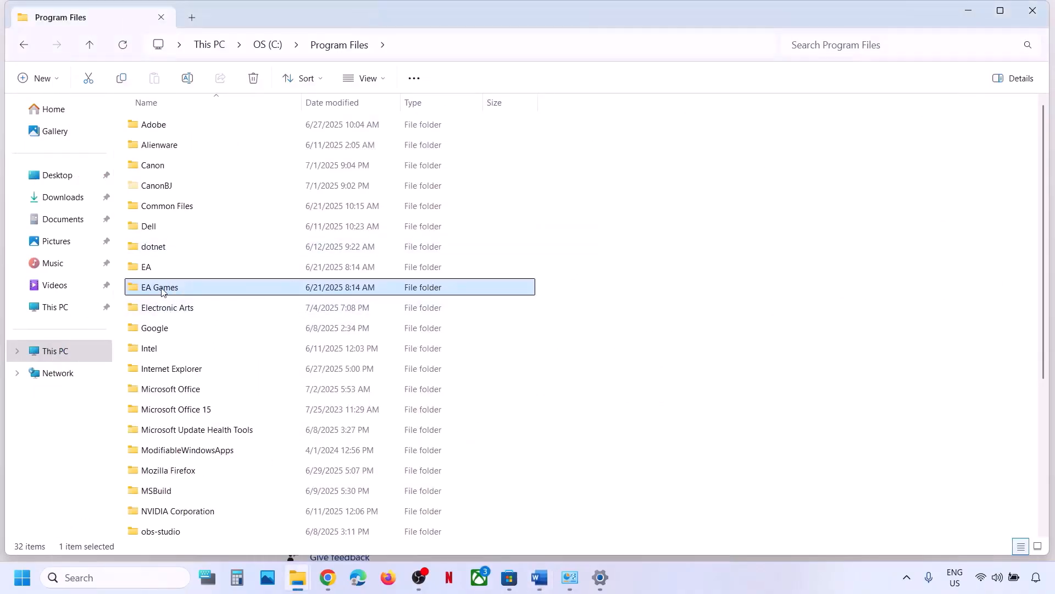
Delete the EA folder from Program Files.
click(153, 268)
right_click(154, 269)
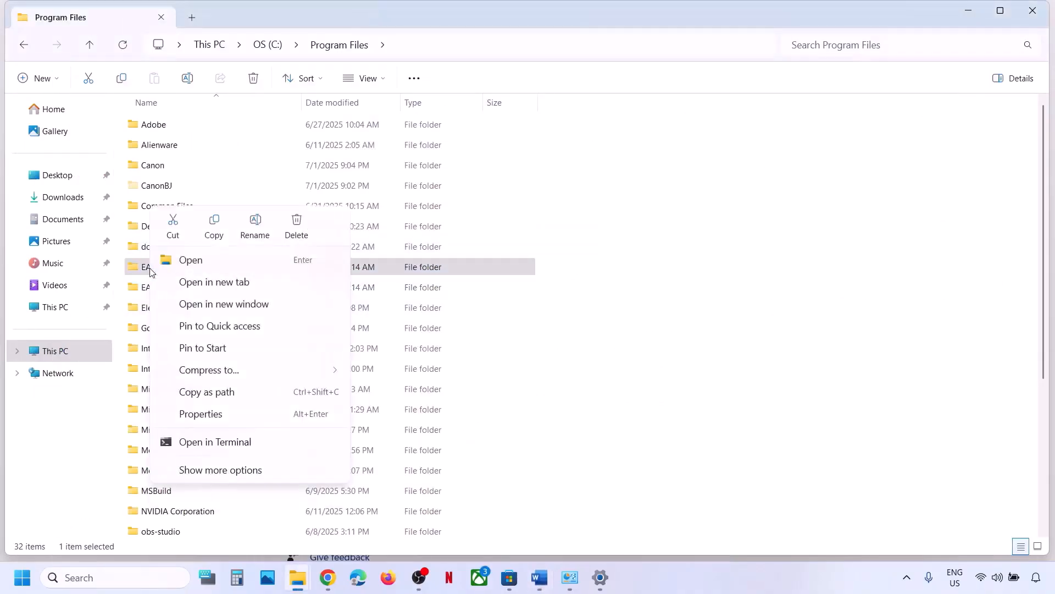
click(306, 228)
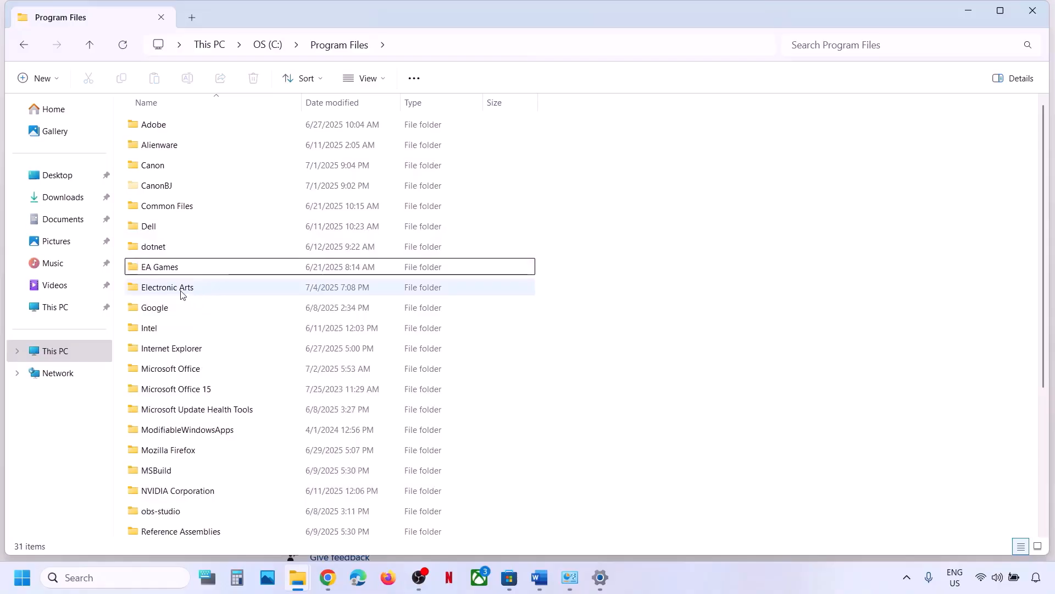
Try deleting the Electronic Arts folder, retry, and dismiss the Folder In Use warning.
click(182, 295)
right_click(183, 296)
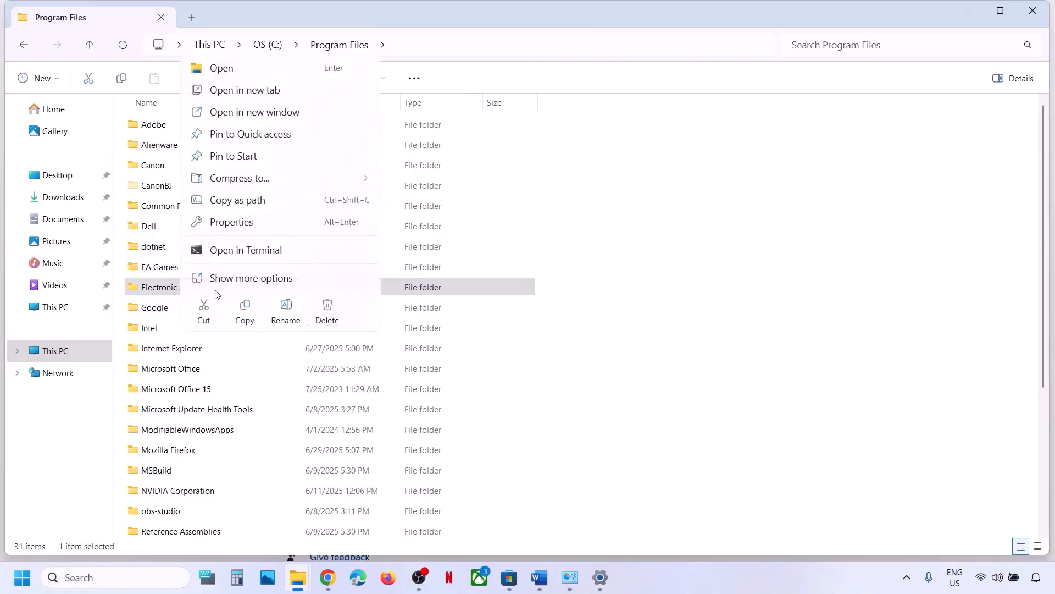
click(327, 309)
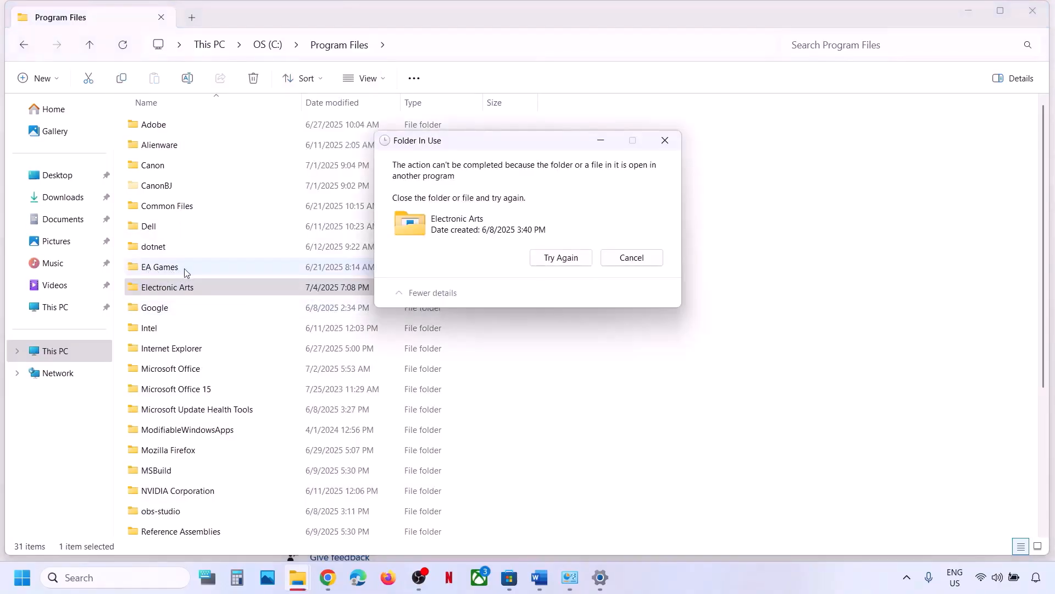
click(561, 257)
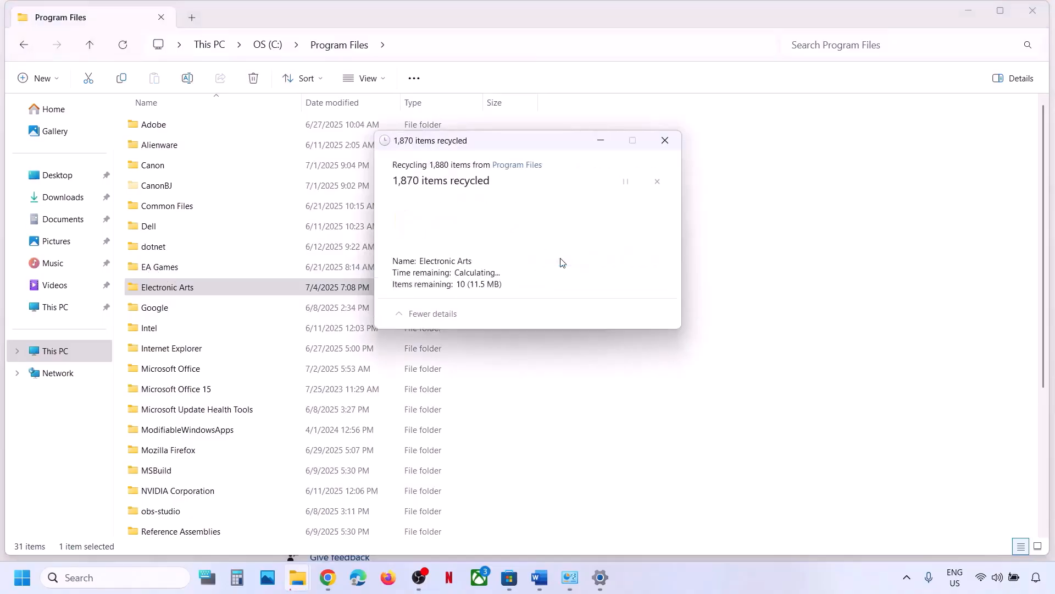
click(662, 139)
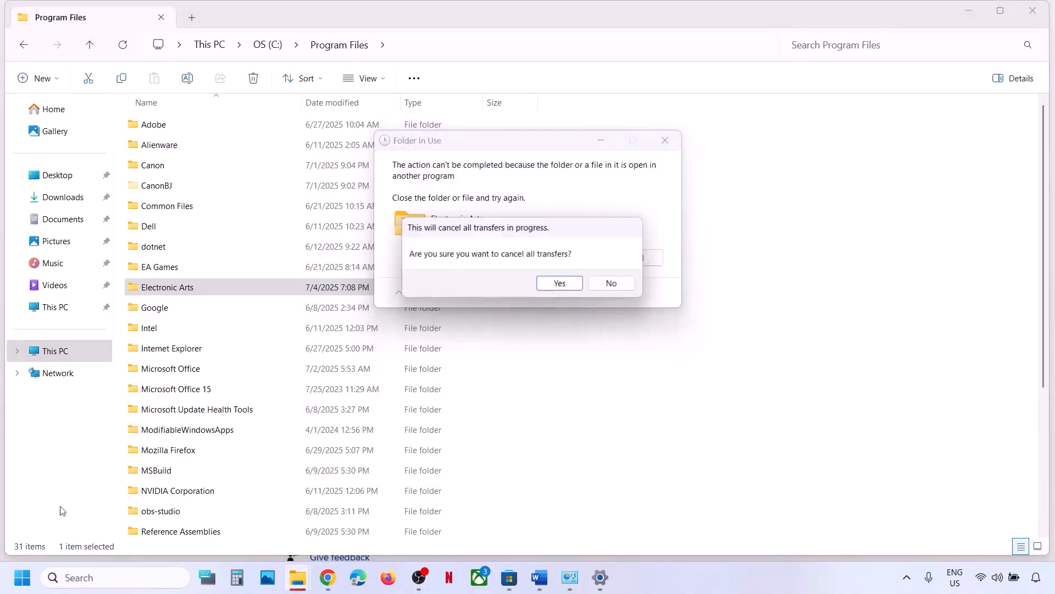
right_click(21, 579)
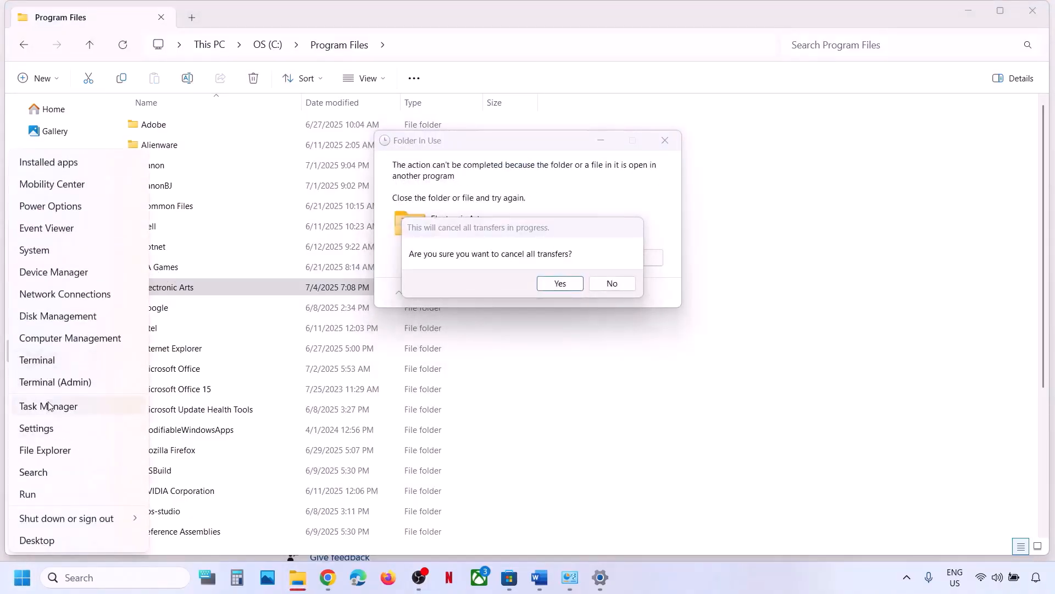
End the EA Background Service process in Task Manager, then close Task Manager.
click(48, 406)
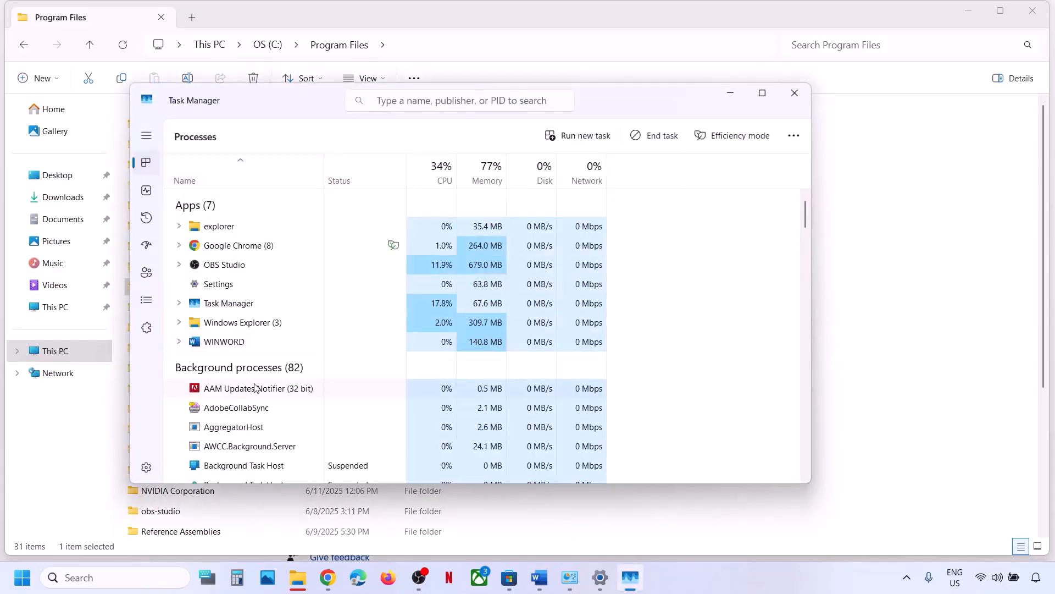
scroll(255, 388, down, 10)
scroll(254, 387, down, 1)
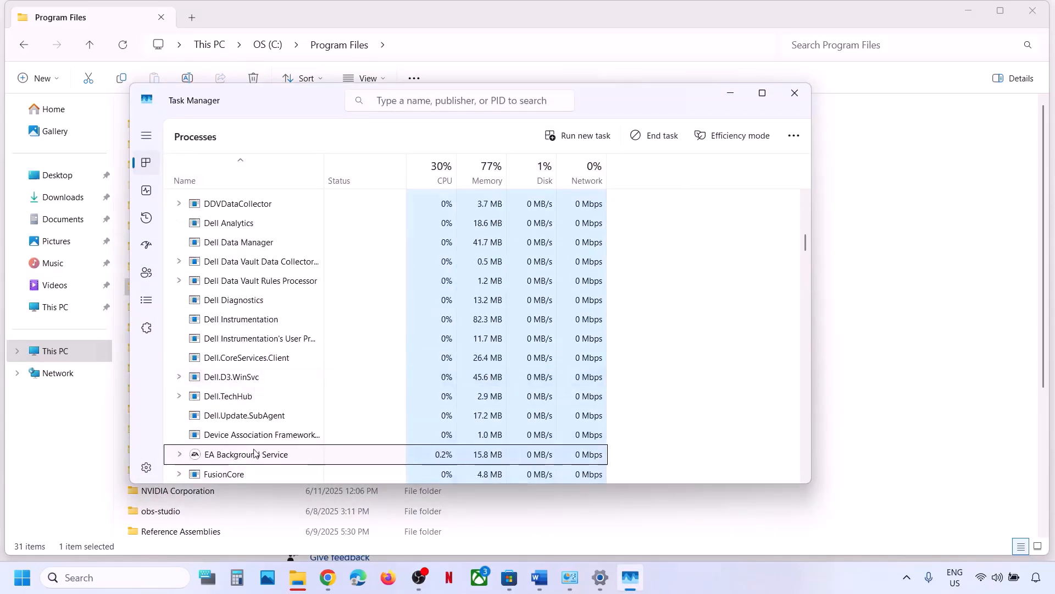
right_click(231, 461)
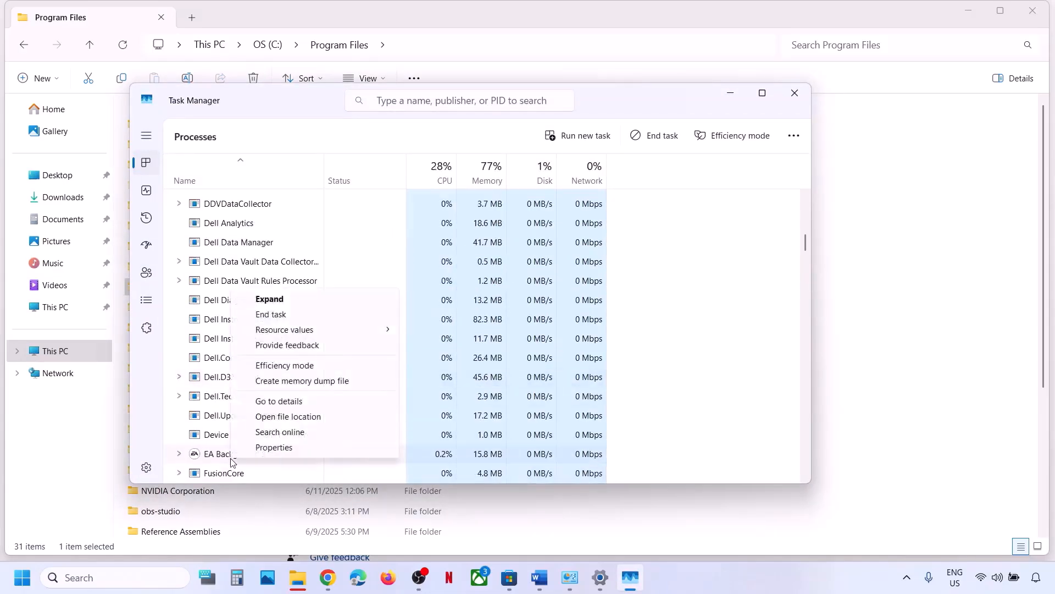
click(277, 318)
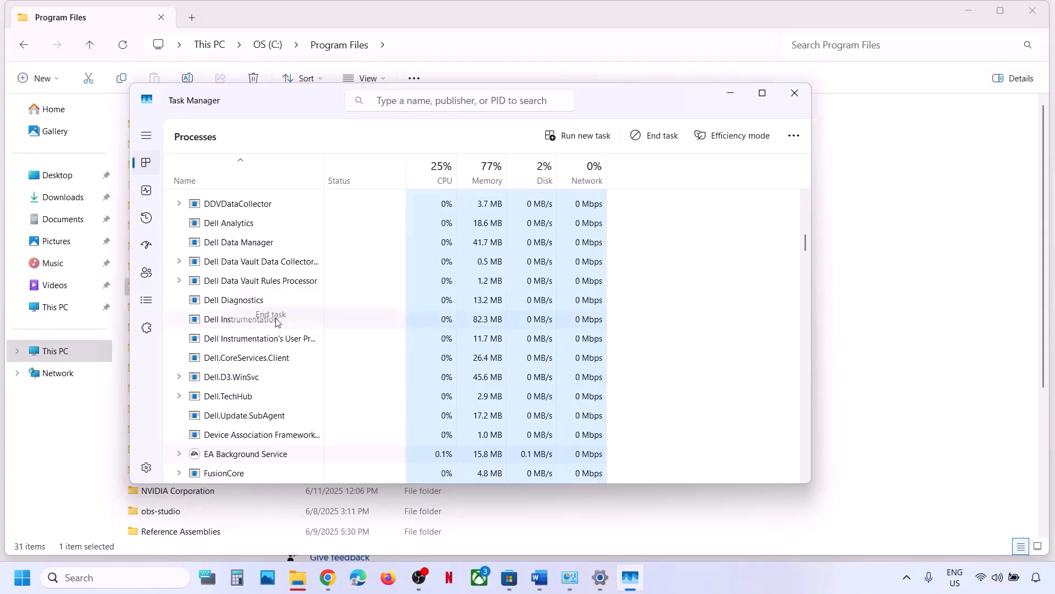
click(794, 93)
Cancel the stalled deletion and delete the Electronic Arts folder, leaving EA Games in place.
click(542, 286)
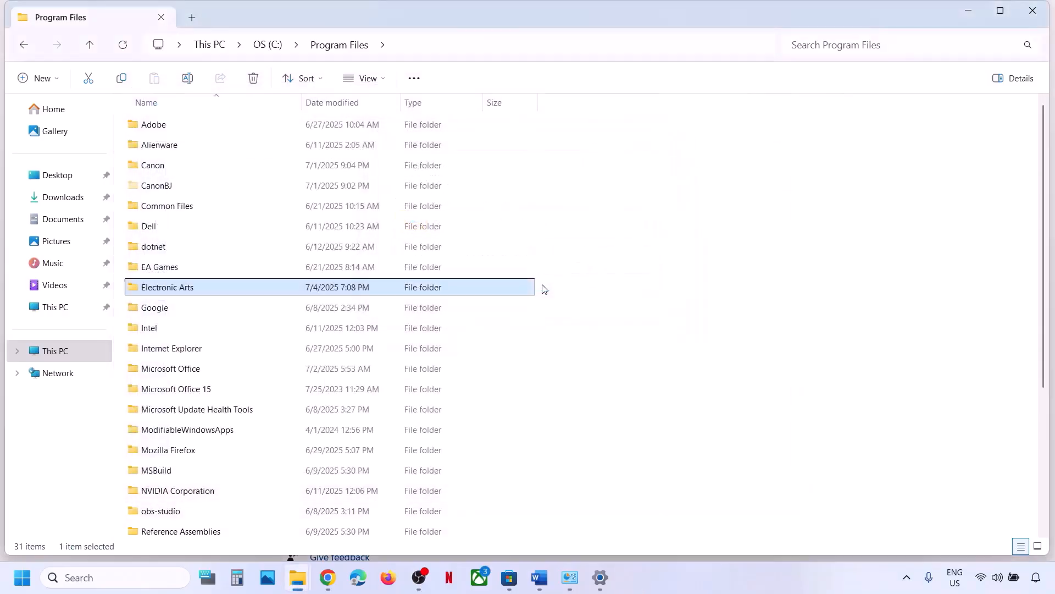
right_click(194, 294)
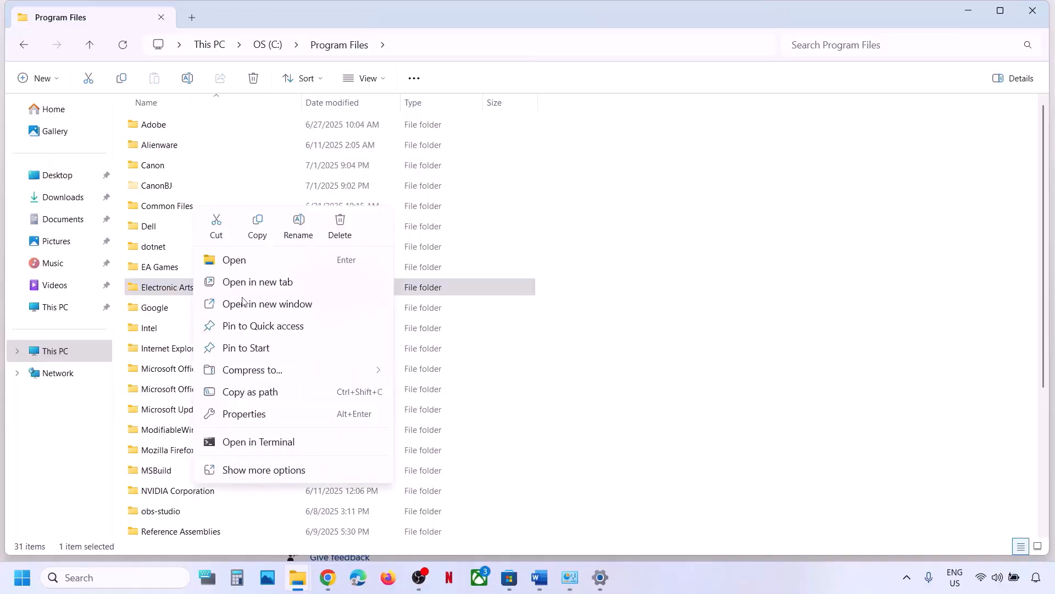
click(341, 222)
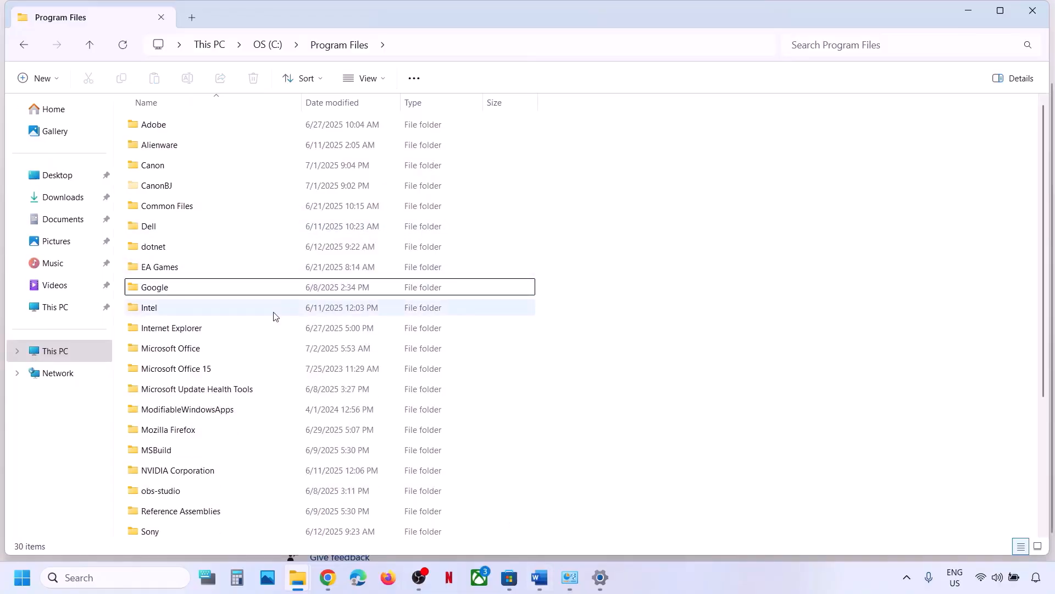
click(178, 272)
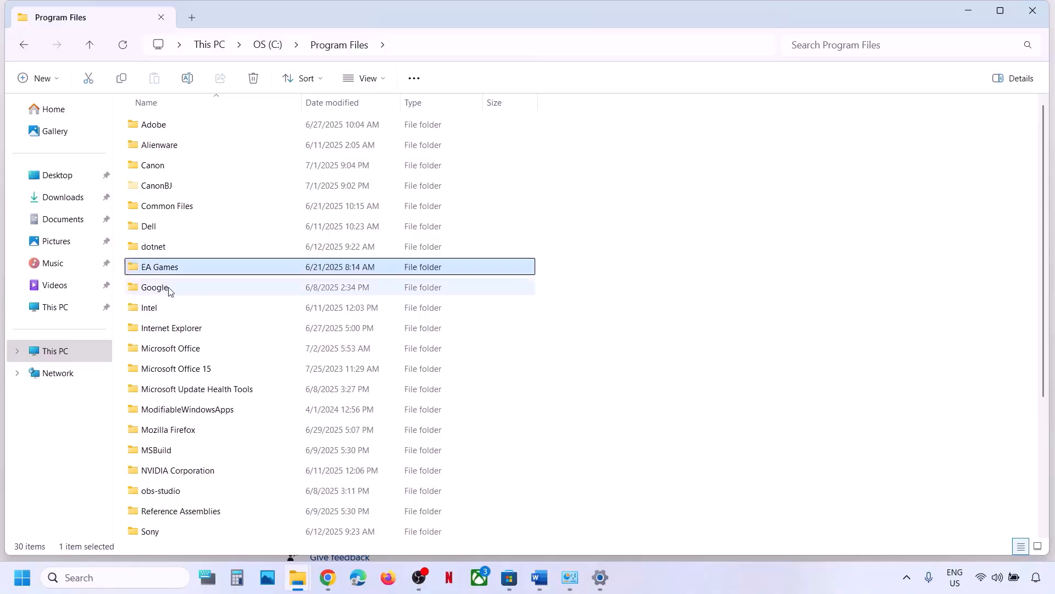
click(170, 291)
Highlight 'and ProgramData' in the Word notes, then go to This PC in File Explorer.
click(539, 577)
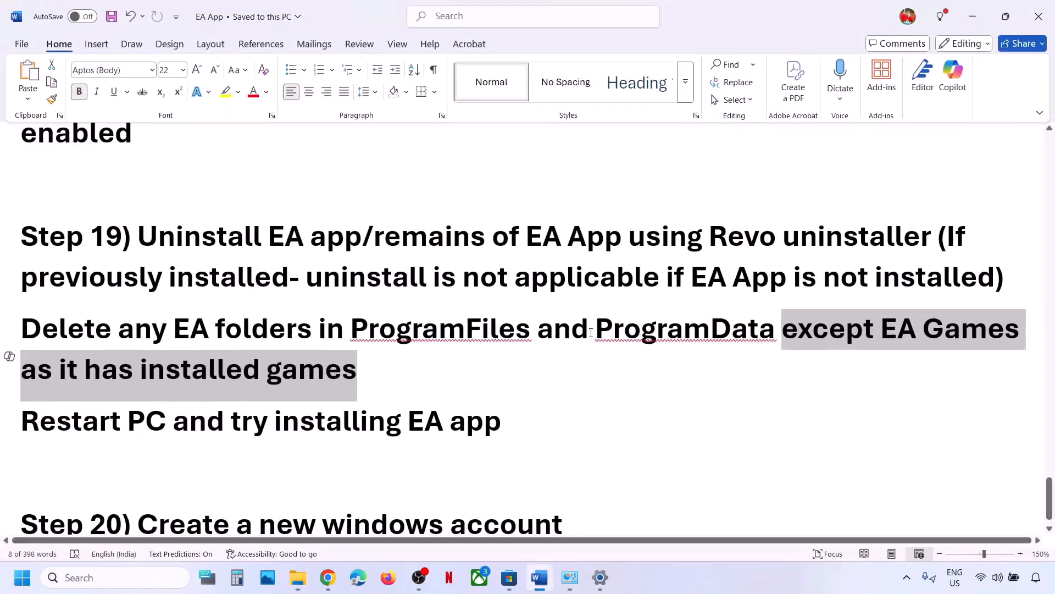
drag(538, 329, 780, 329)
mouse_move(298, 577)
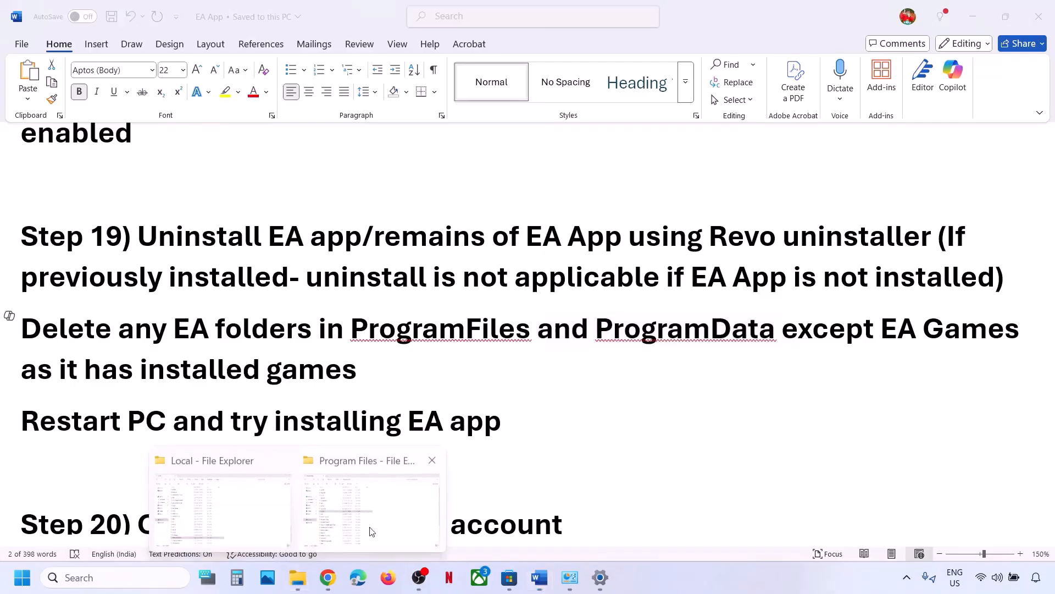
click(369, 522)
click(41, 350)
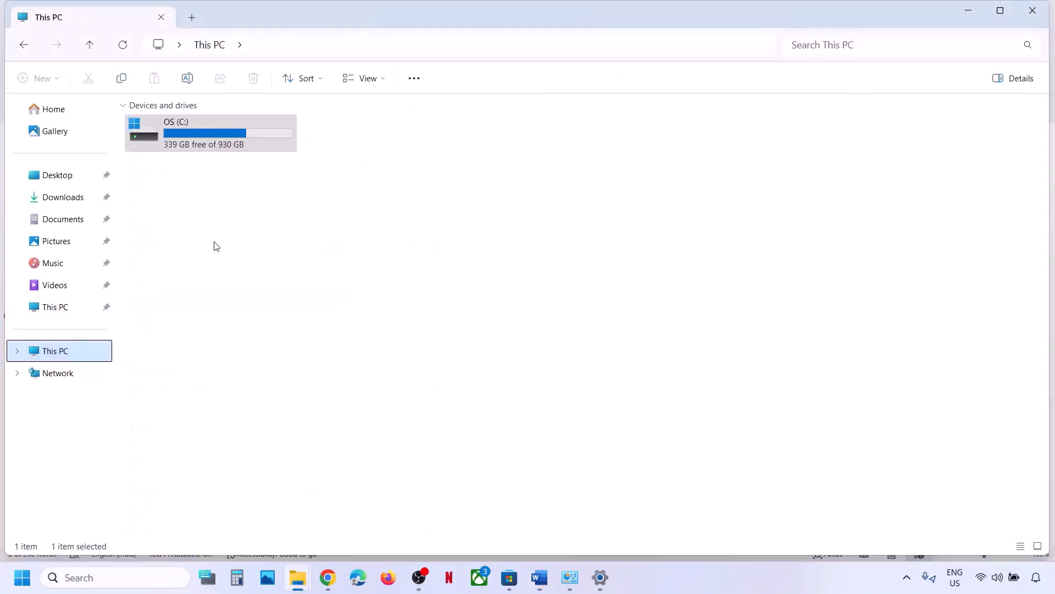
Delete EA Desktop, EA Desktop.old and Electronic Arts.old from C:\ProgramData, then close Explorer.
double_click(196, 130)
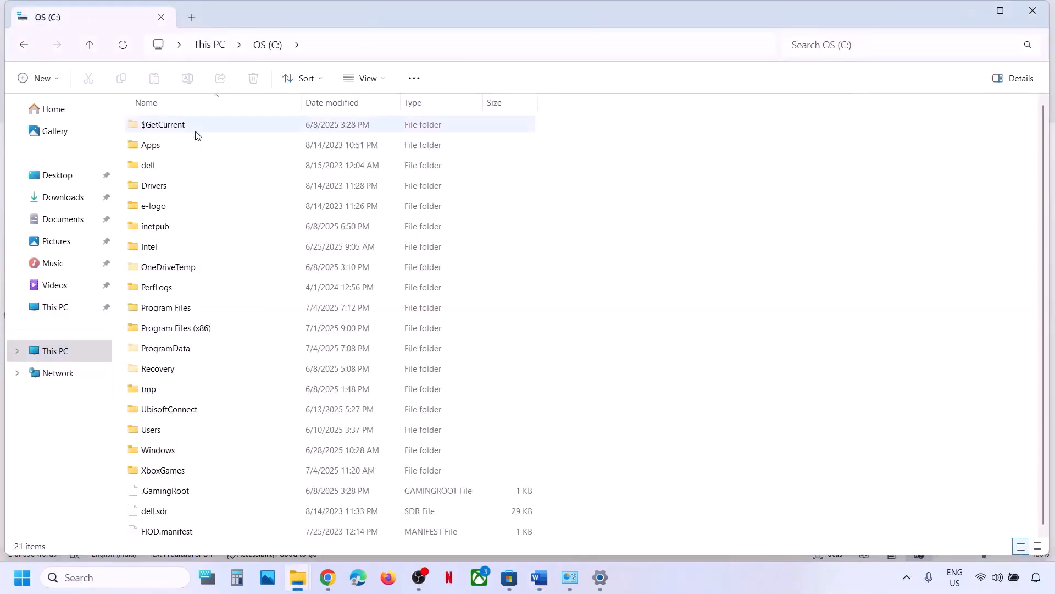
double_click(177, 349)
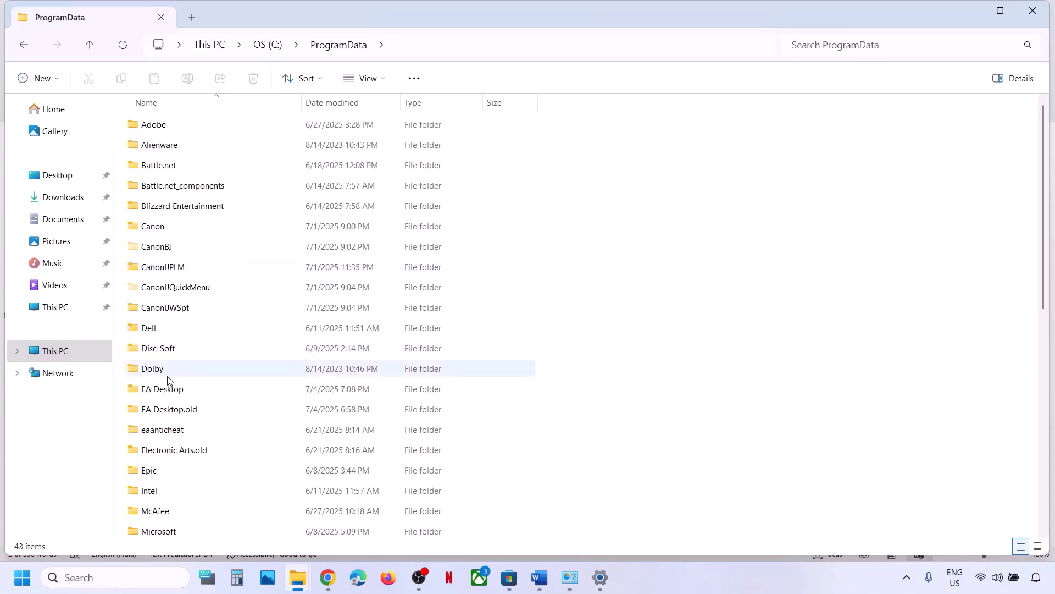
click(164, 392)
right_click(165, 393)
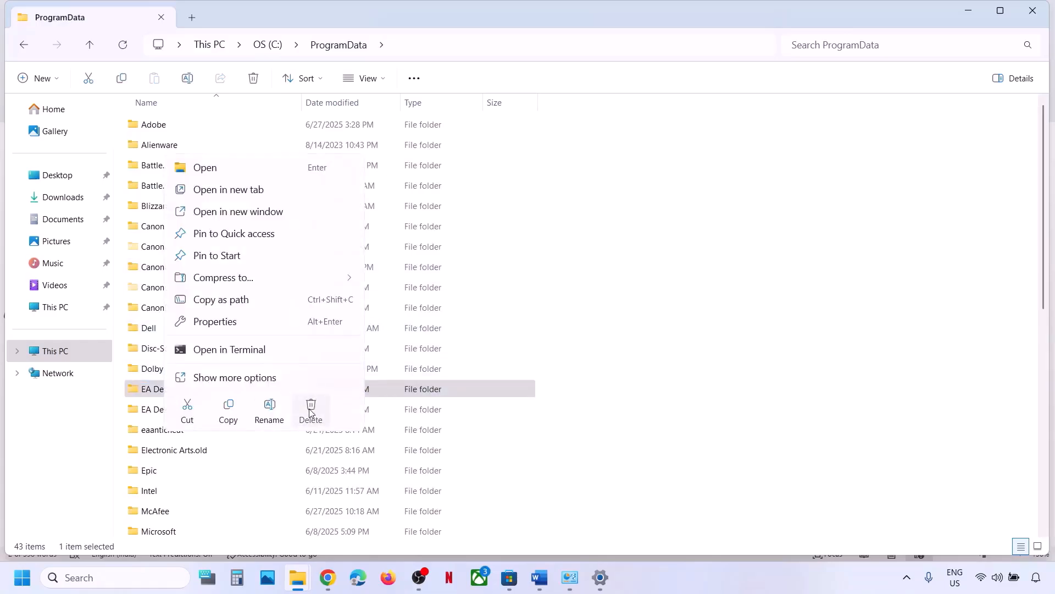
click(310, 412)
right_click(177, 392)
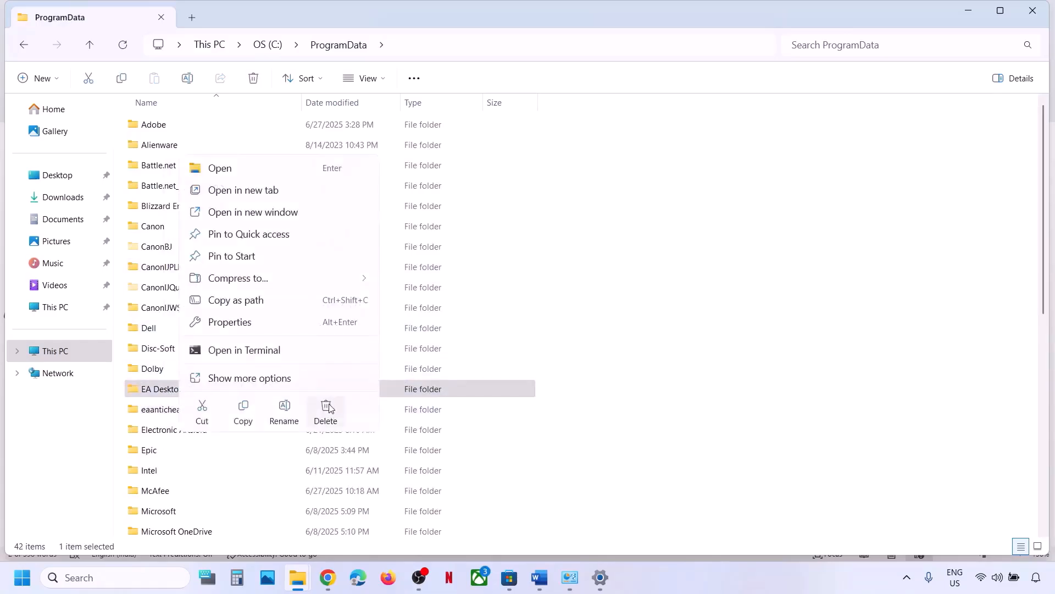
click(327, 409)
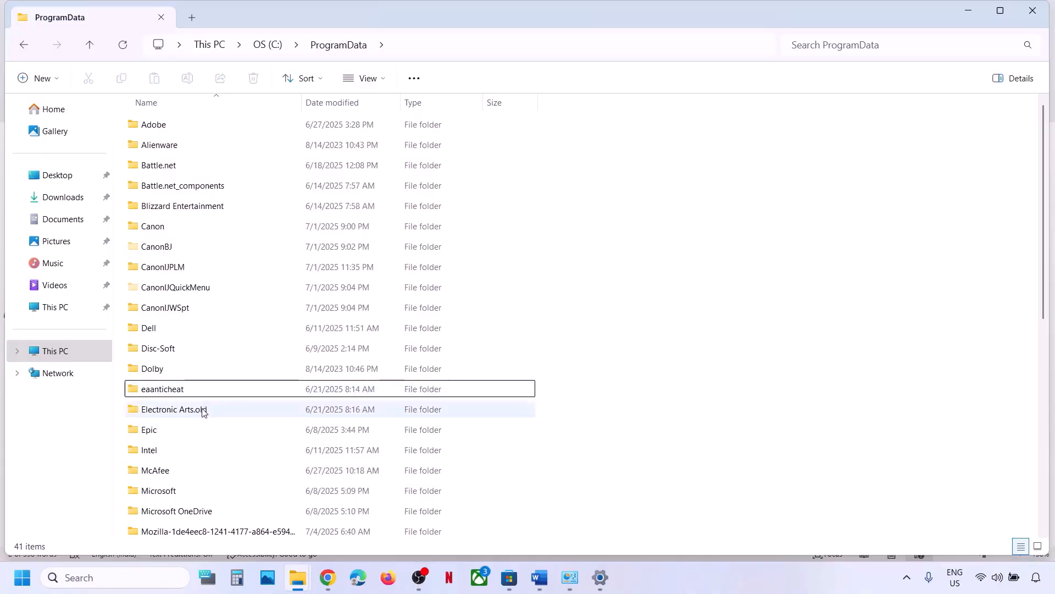
click(203, 413)
right_click(186, 413)
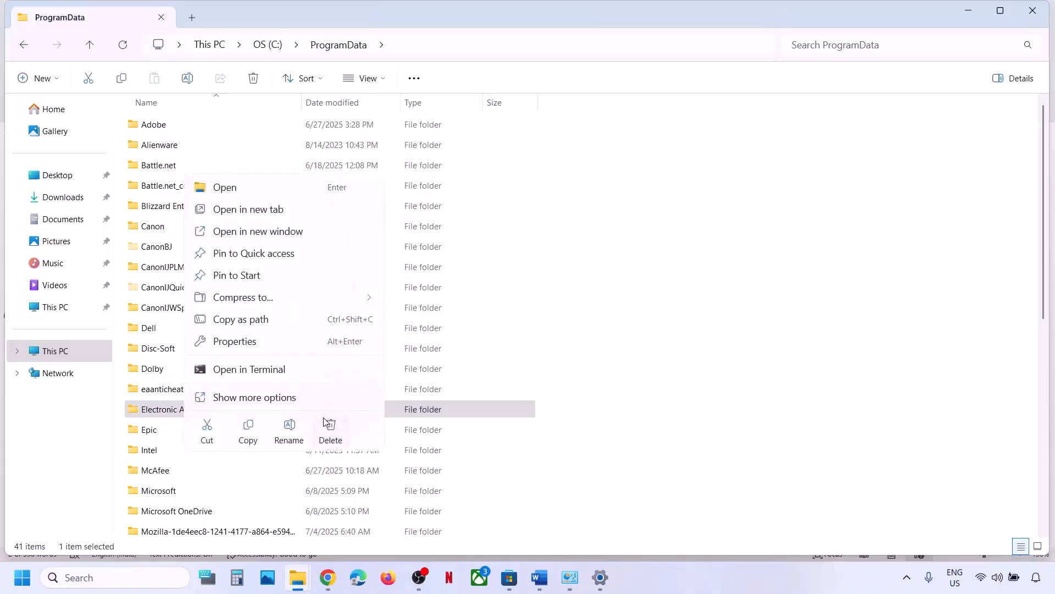
click(328, 428)
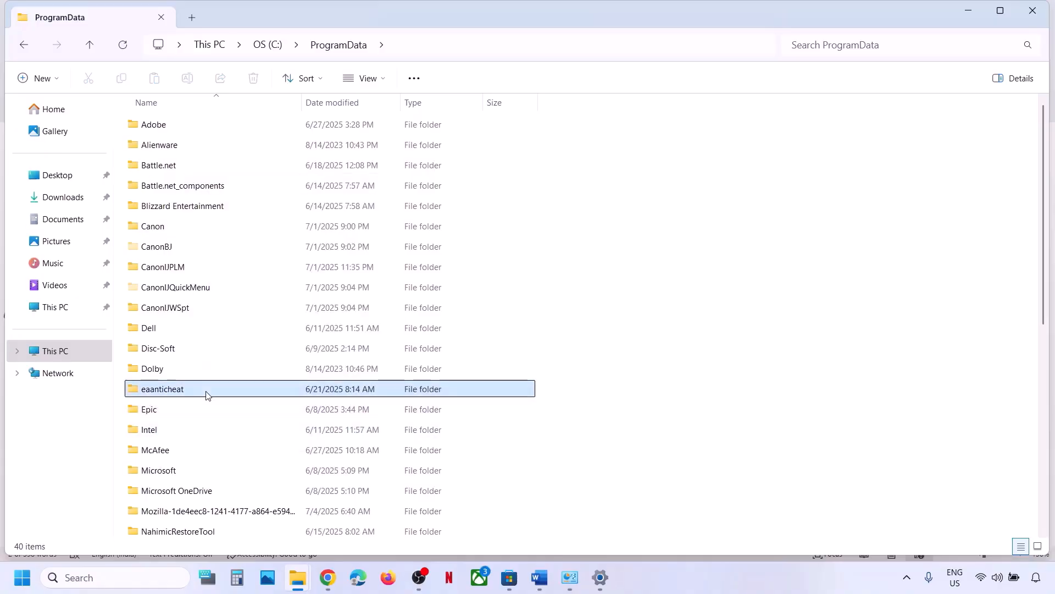
click(1037, 12)
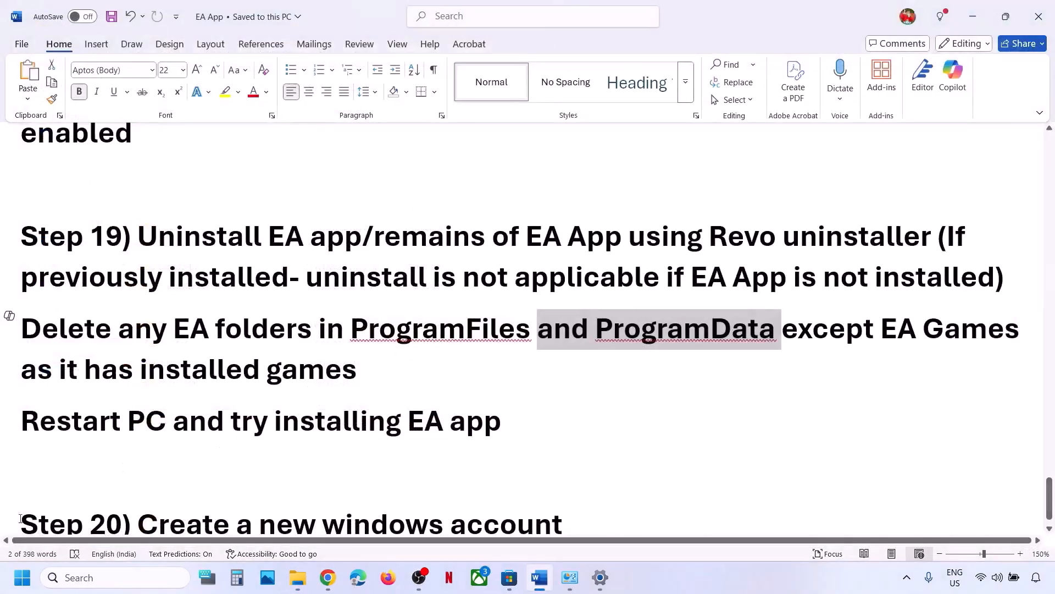
click(22, 577)
click(400, 529)
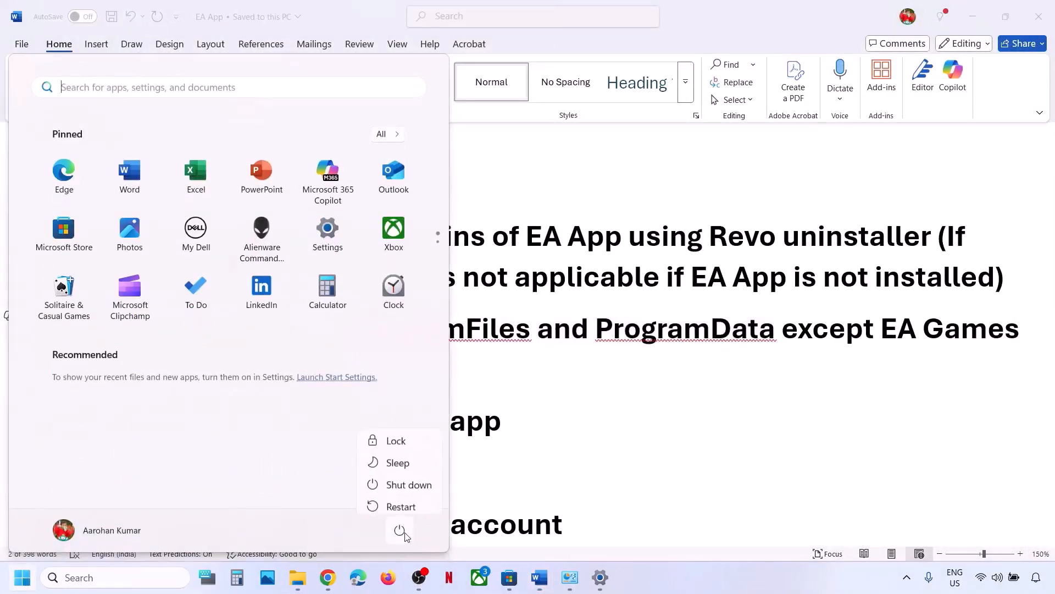
click(554, 444)
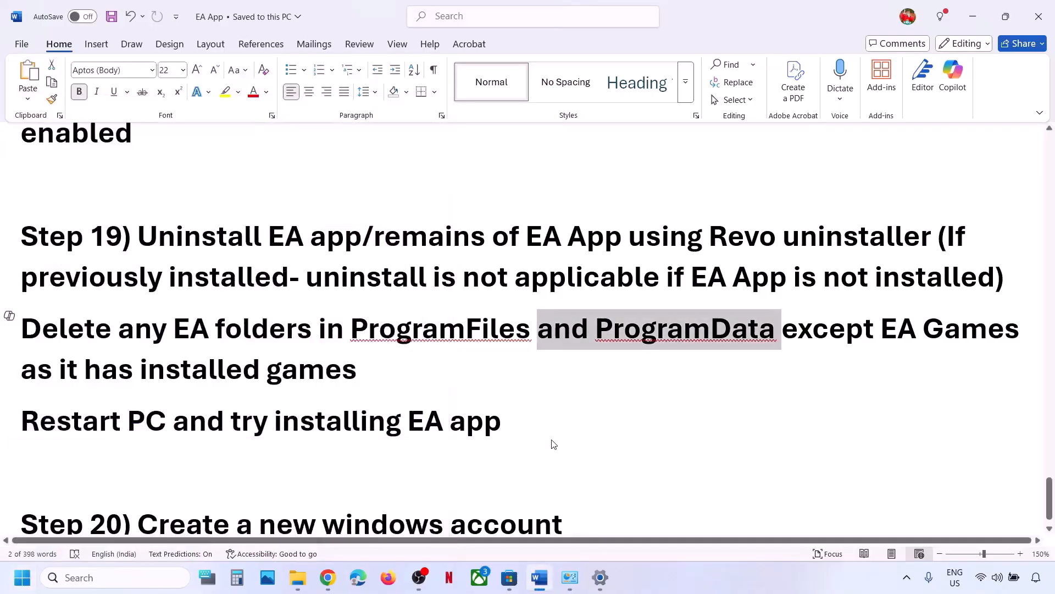
drag(218, 421, 511, 420)
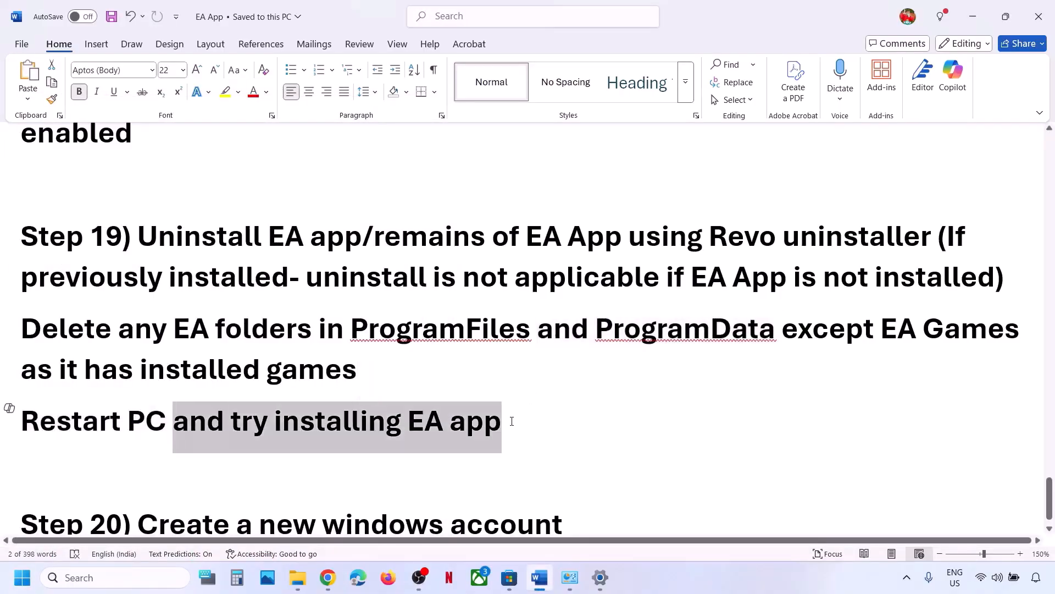
click(328, 578)
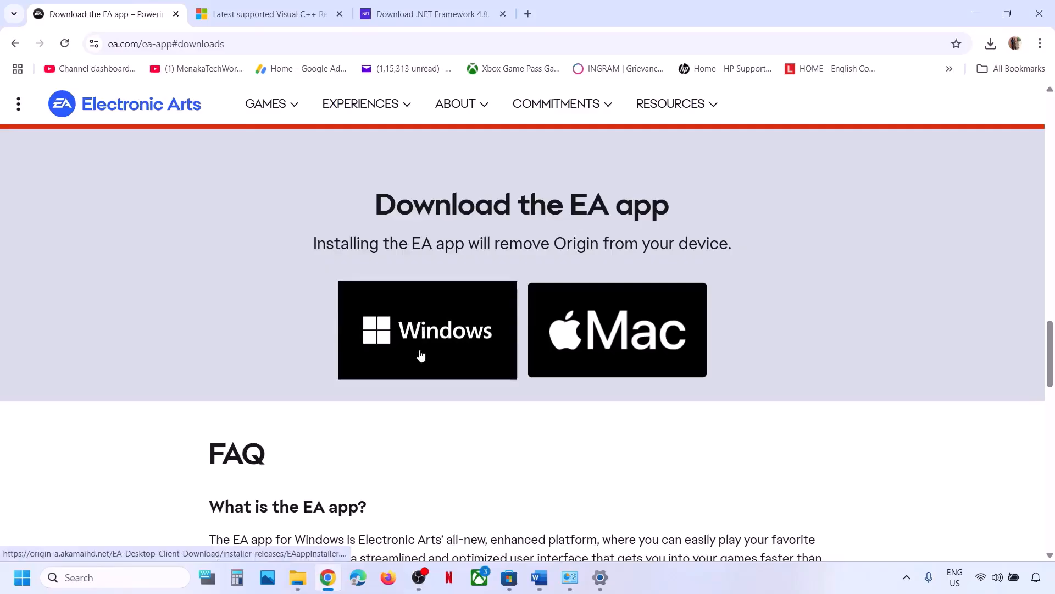
click(541, 578)
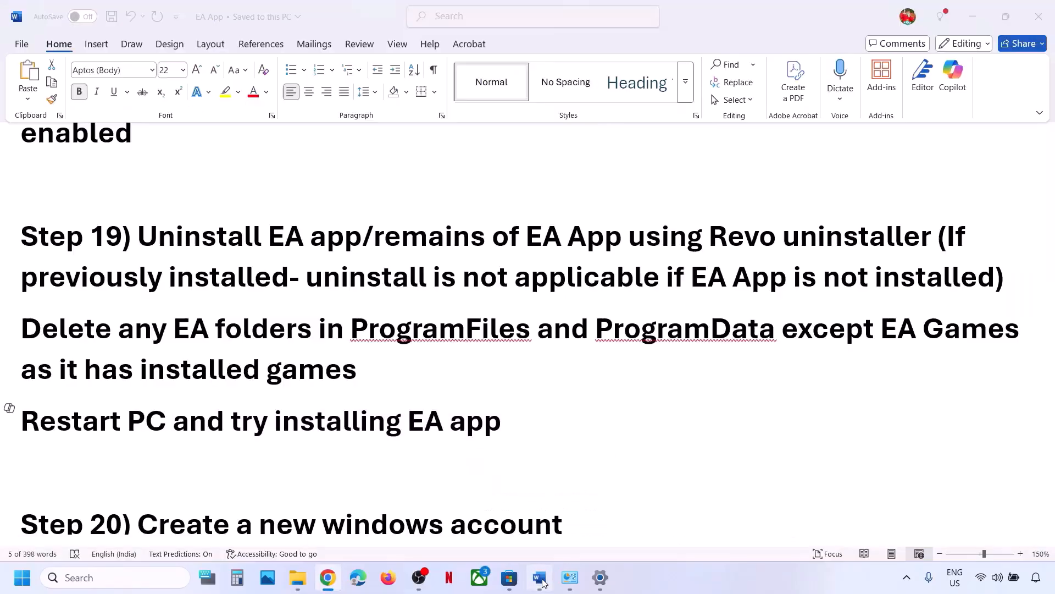
scroll(272, 404, down, 1)
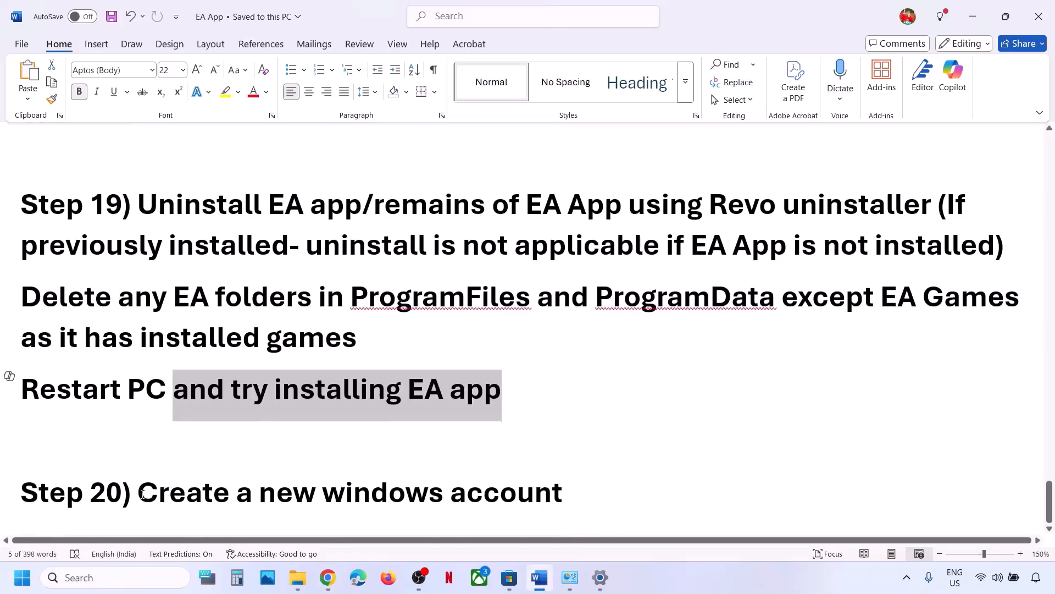
drag(138, 493, 574, 492)
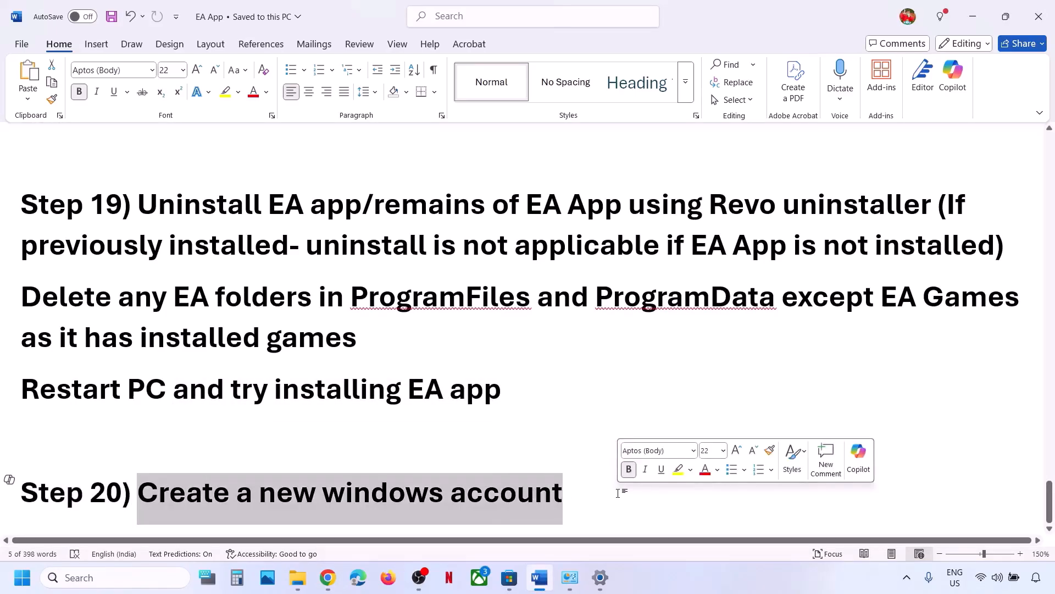
Under Accounts > Other users, add an account without sign-in info or a Microsoft account.
key(alt+Tab)
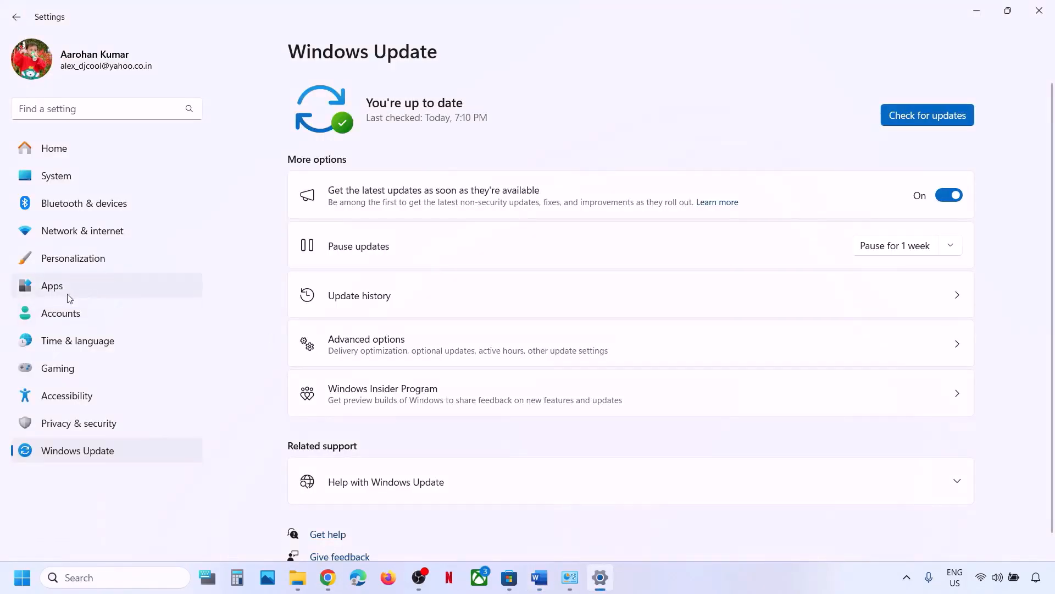
click(57, 313)
scroll(451, 356, down, 15)
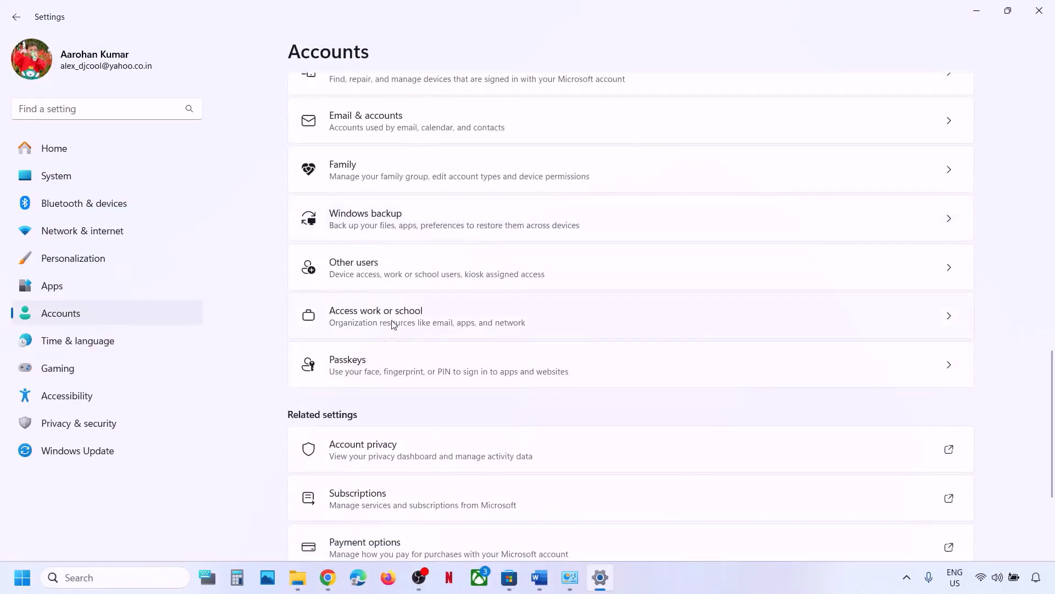
click(420, 272)
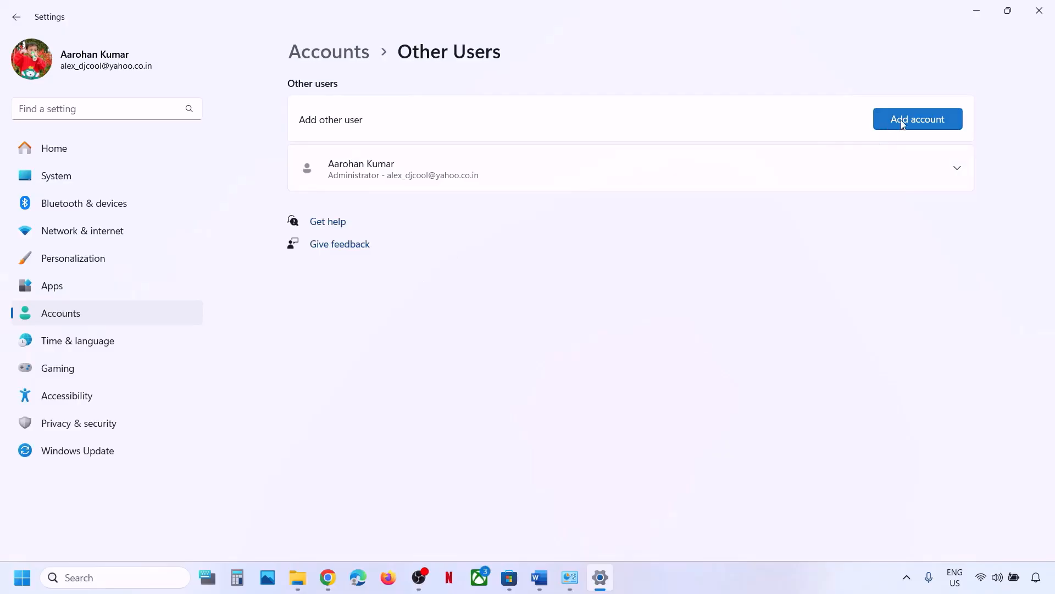
click(902, 124)
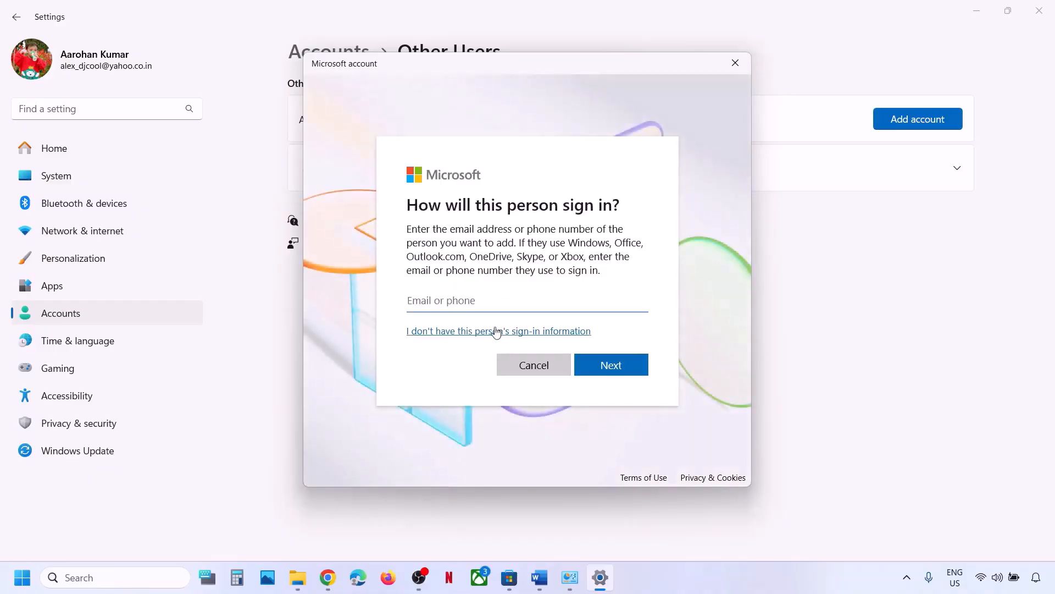
click(458, 332)
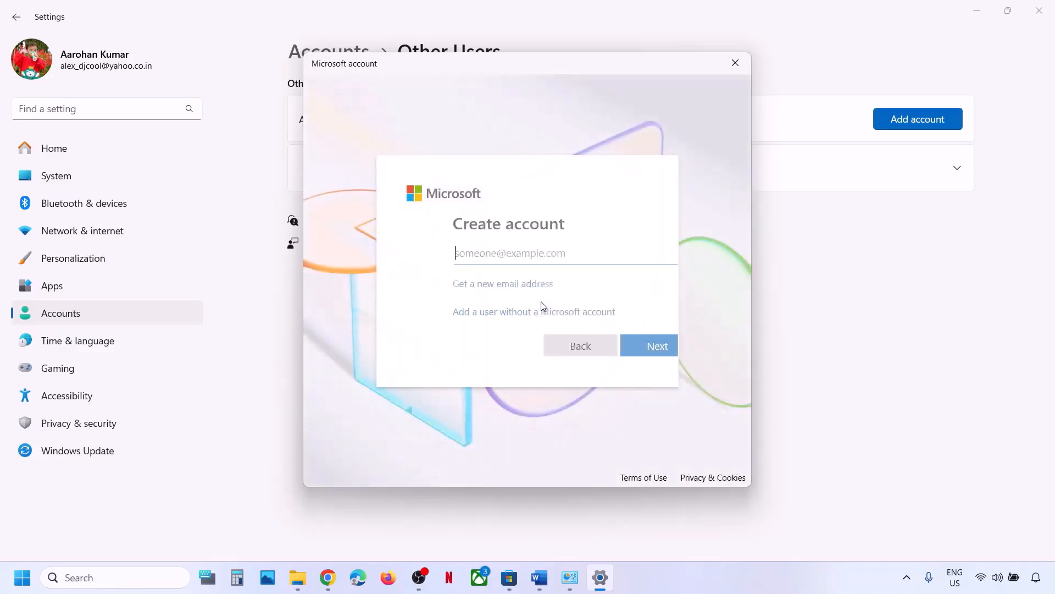
click(464, 314)
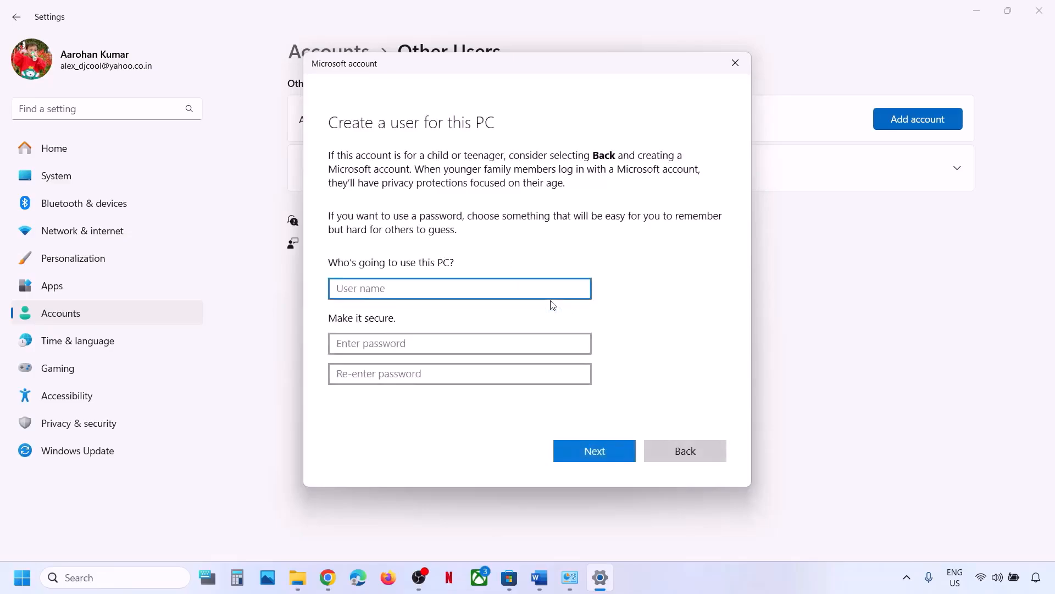
Enter the user name 'test' and type the account password twice.
text(test)
key(Tab)
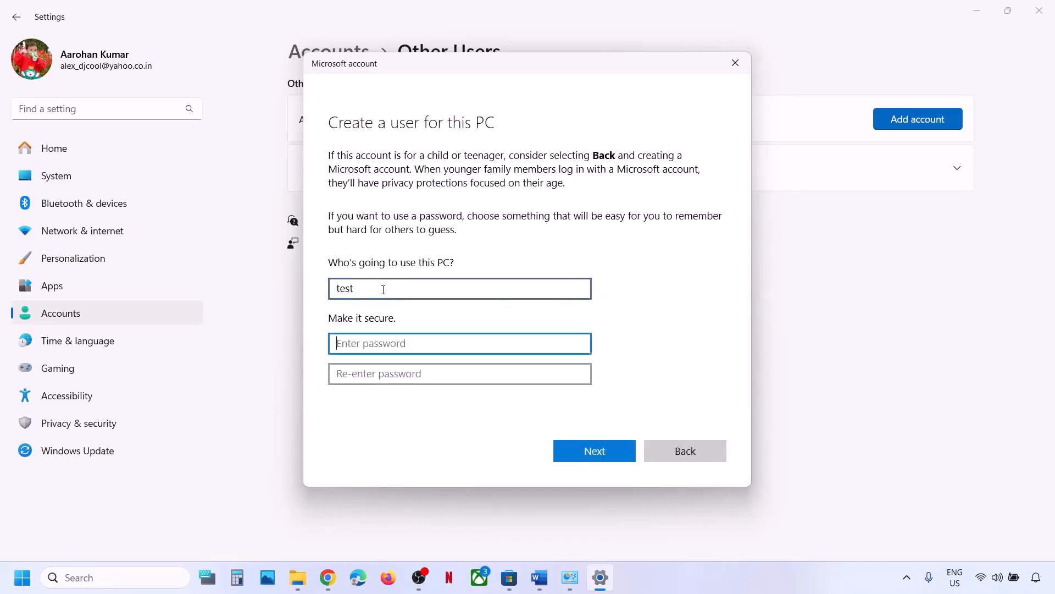
text(test)
key(Tab)
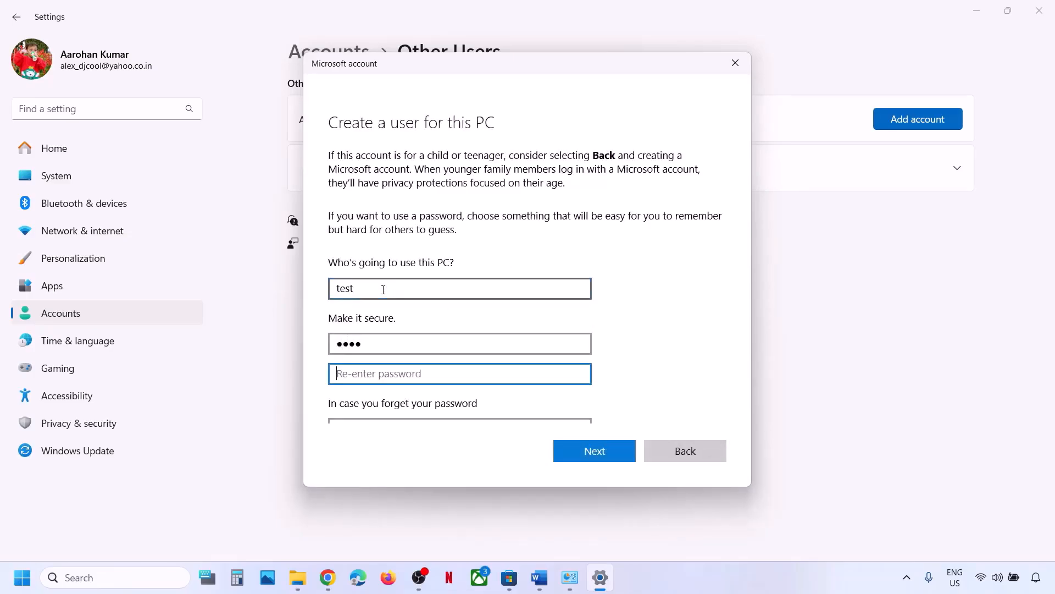
text(test)
Choose the first pet's name security question and enter its answer.
scroll(383, 290, down, 5)
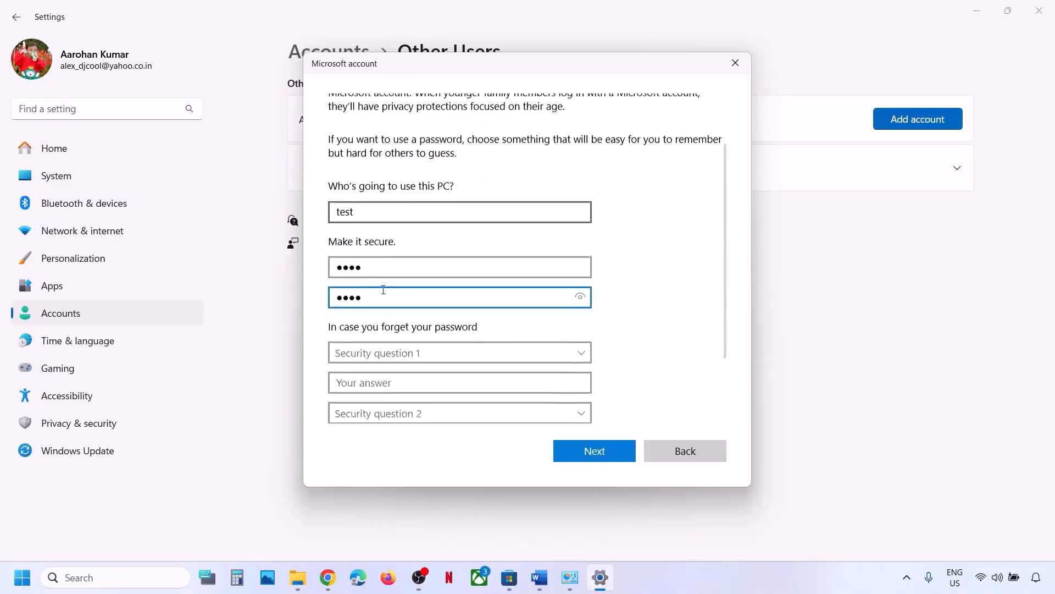
click(383, 283)
click(387, 299)
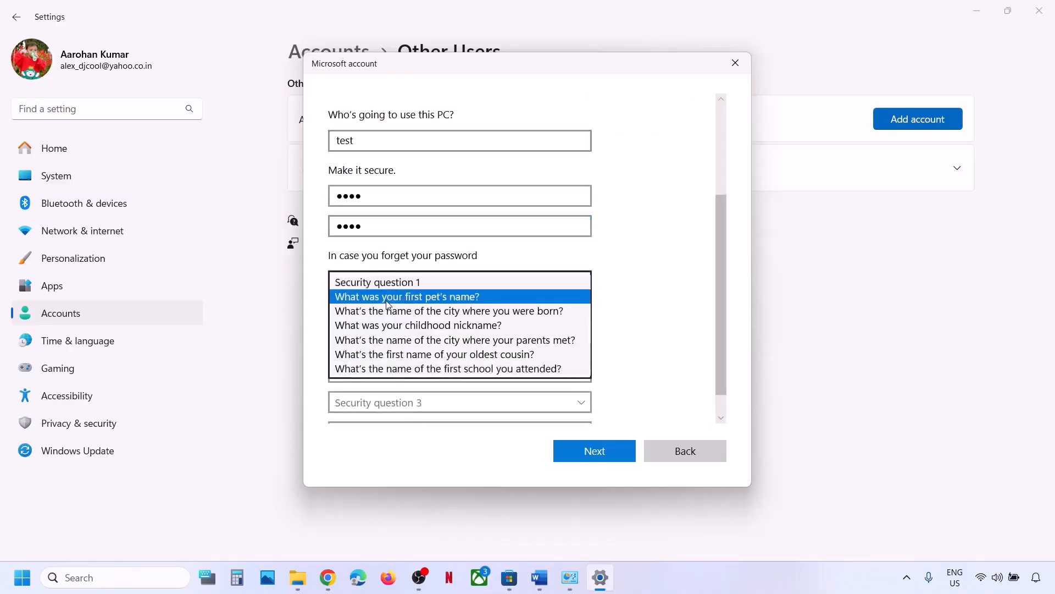
click(356, 312)
text(test)
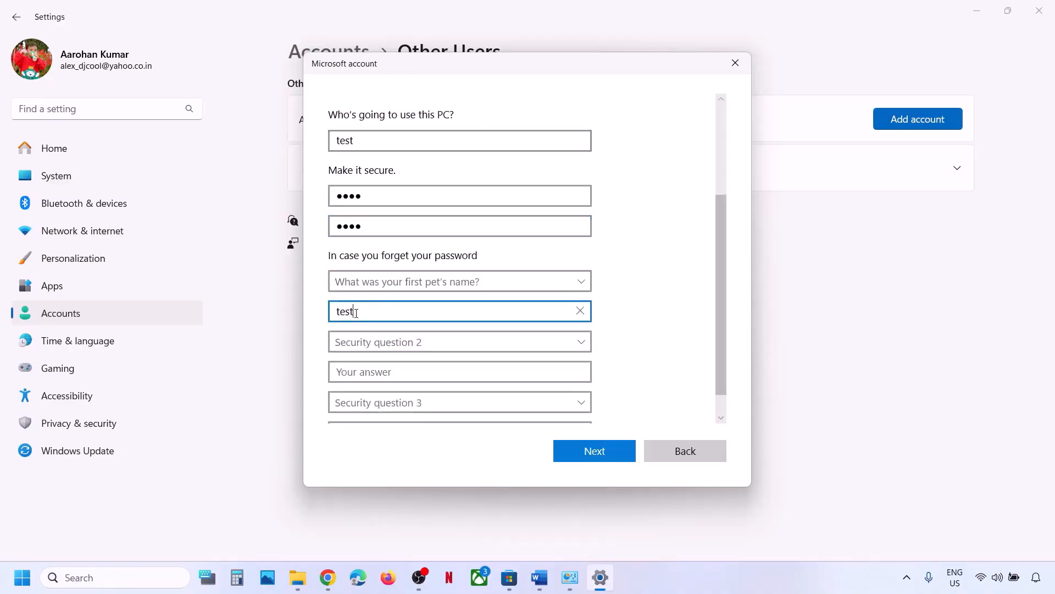
scroll(372, 352, down, 1)
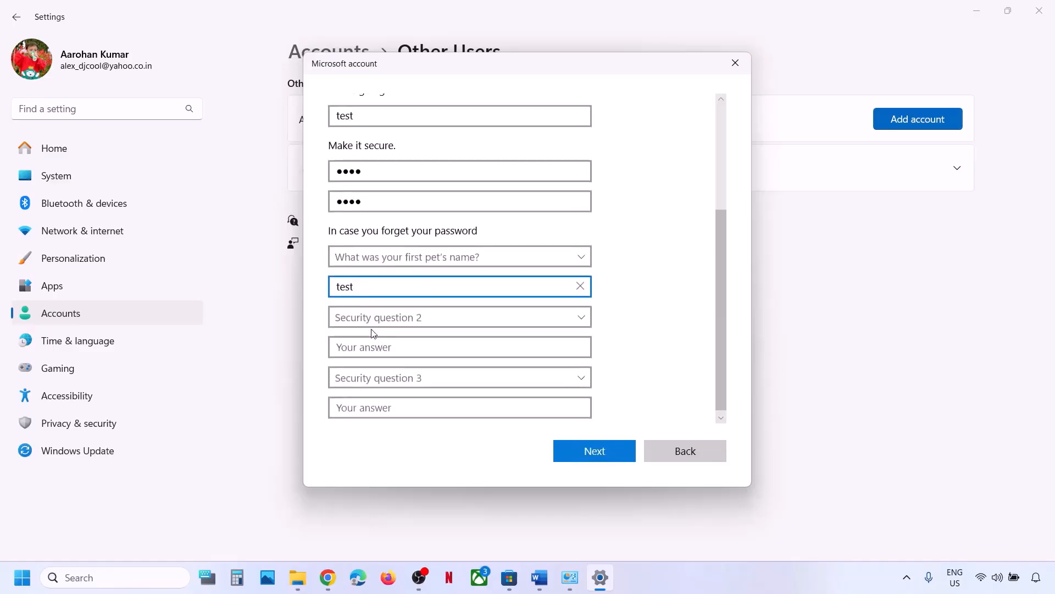
click(371, 330)
Choose the birth city and childhood nickname security questions and answer both.
click(376, 329)
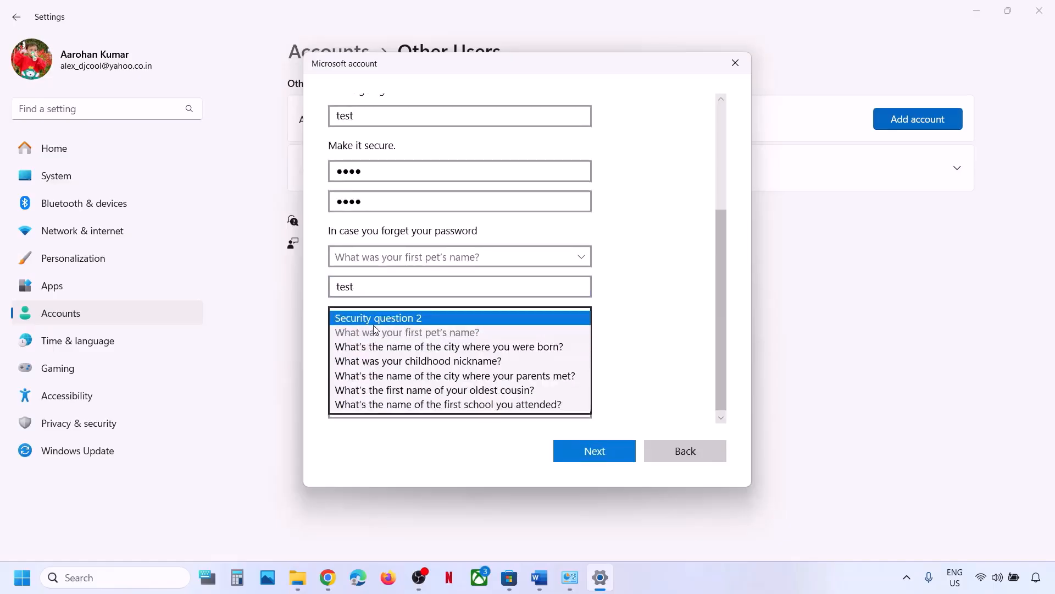
click(363, 346)
click(356, 350)
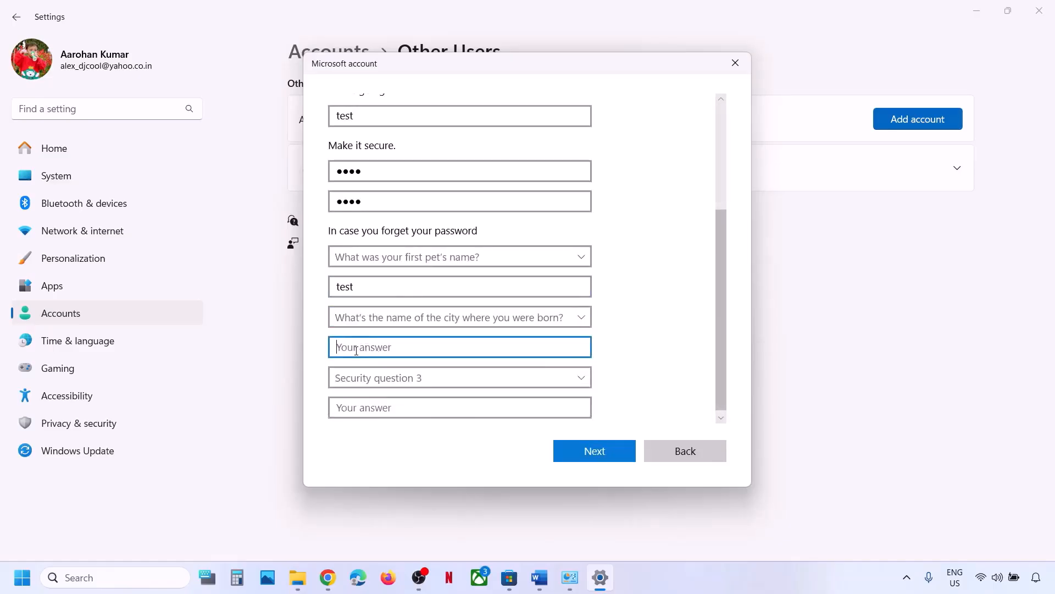
text(test)
scroll(377, 353, down, 1)
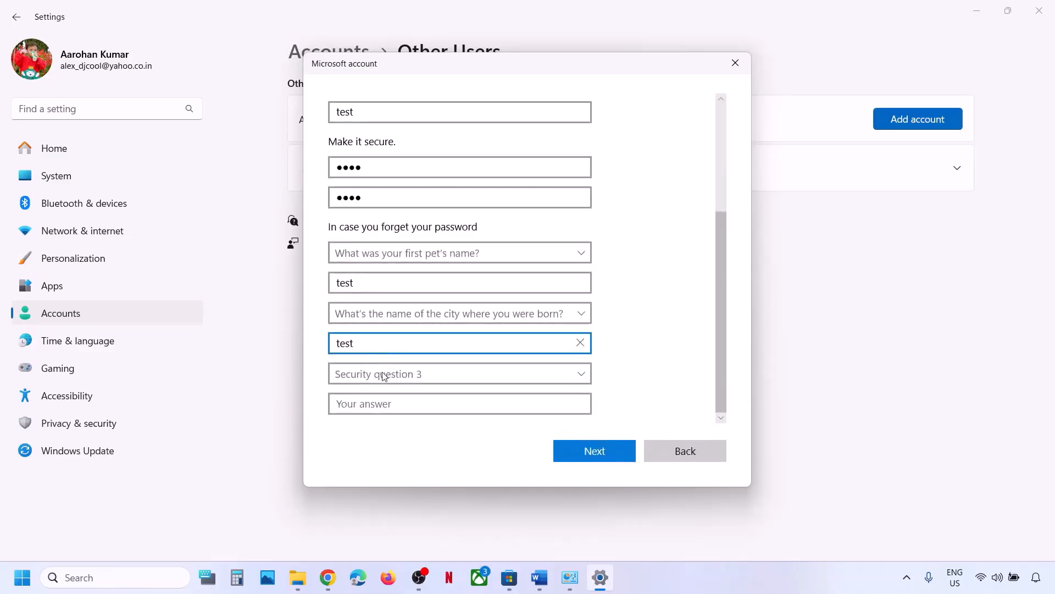
click(379, 374)
click(383, 416)
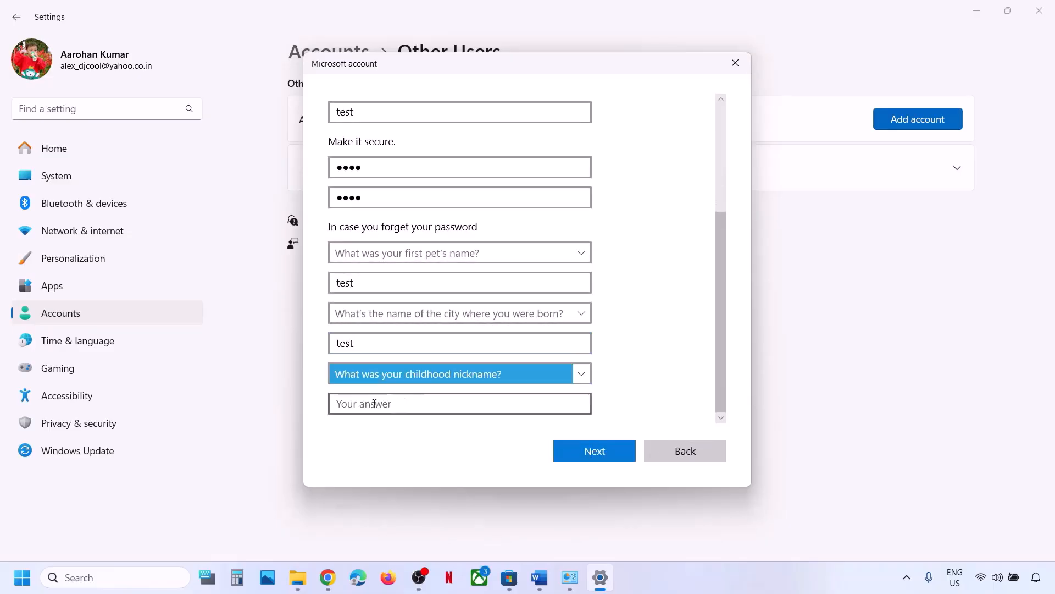
click(373, 404)
text(test)
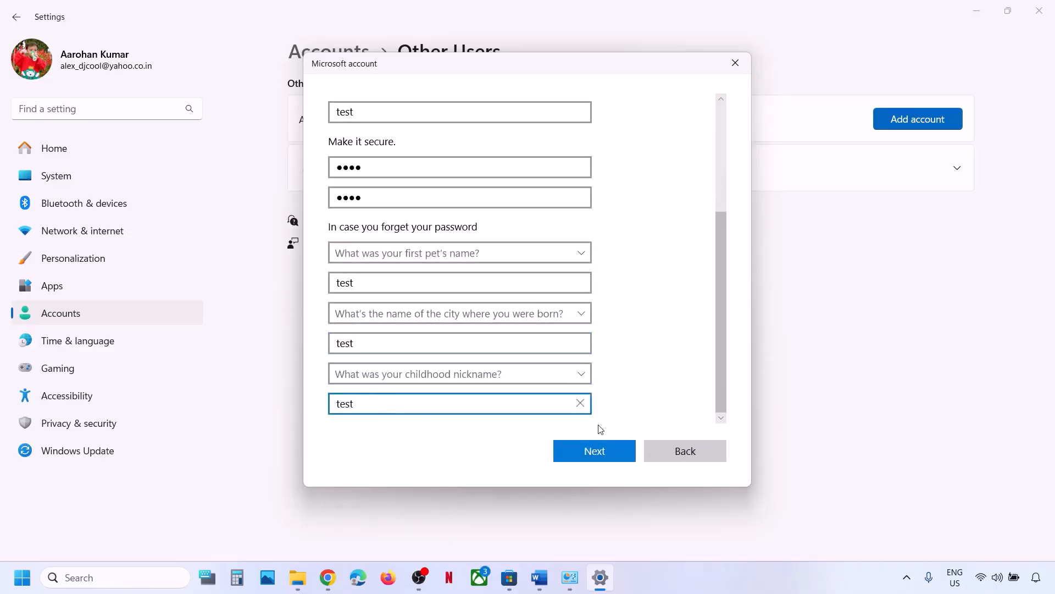
Change the user name to test1 and submit the new local account.
click(590, 452)
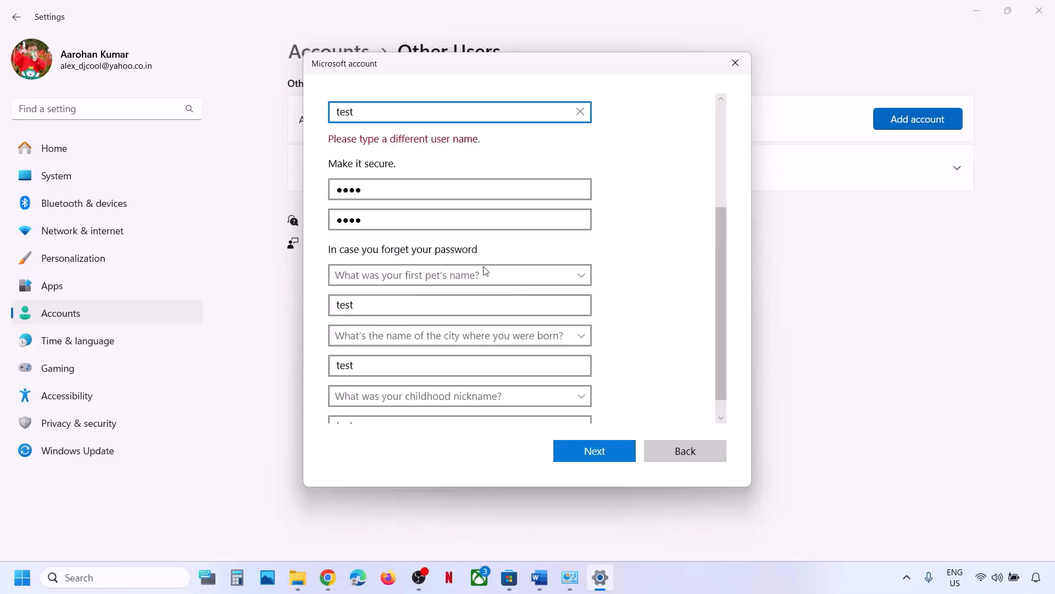
scroll(485, 270, up, 1)
text(1)
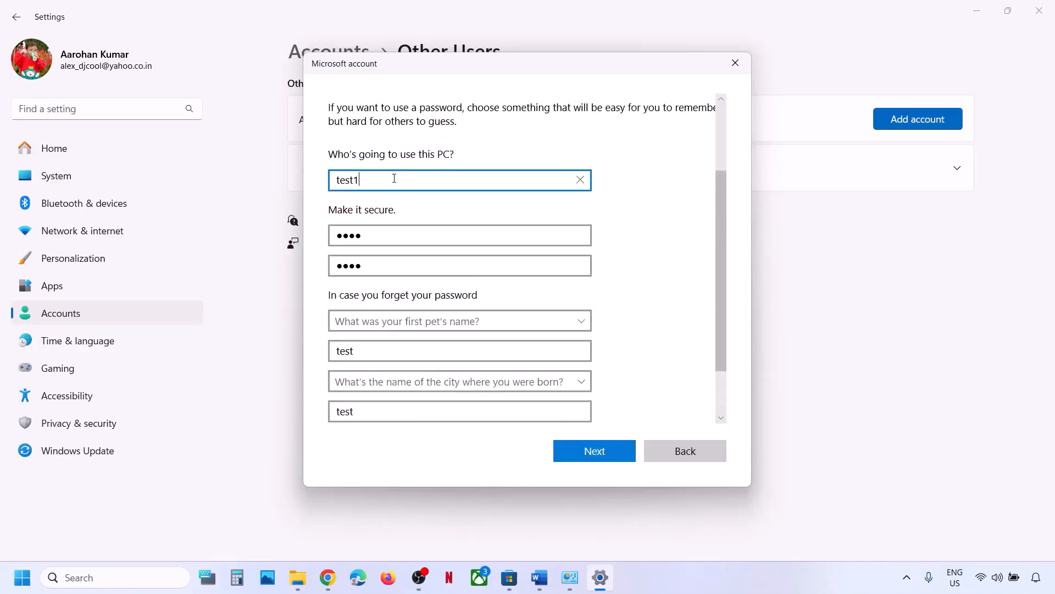
scroll(495, 330, down, 1)
click(576, 453)
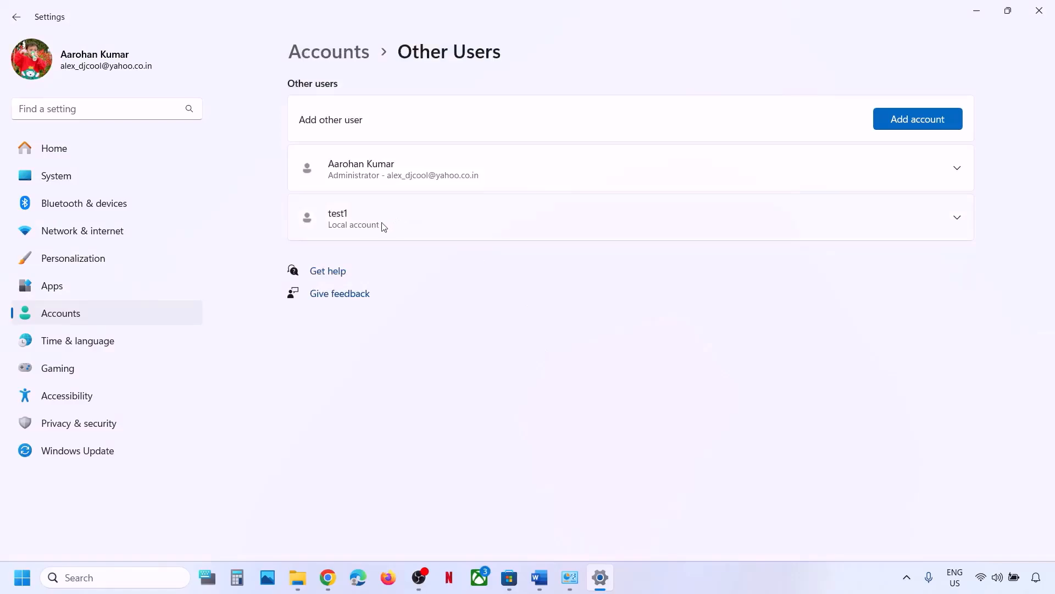
Change the test1 account type to Administrator and confirm.
click(384, 227)
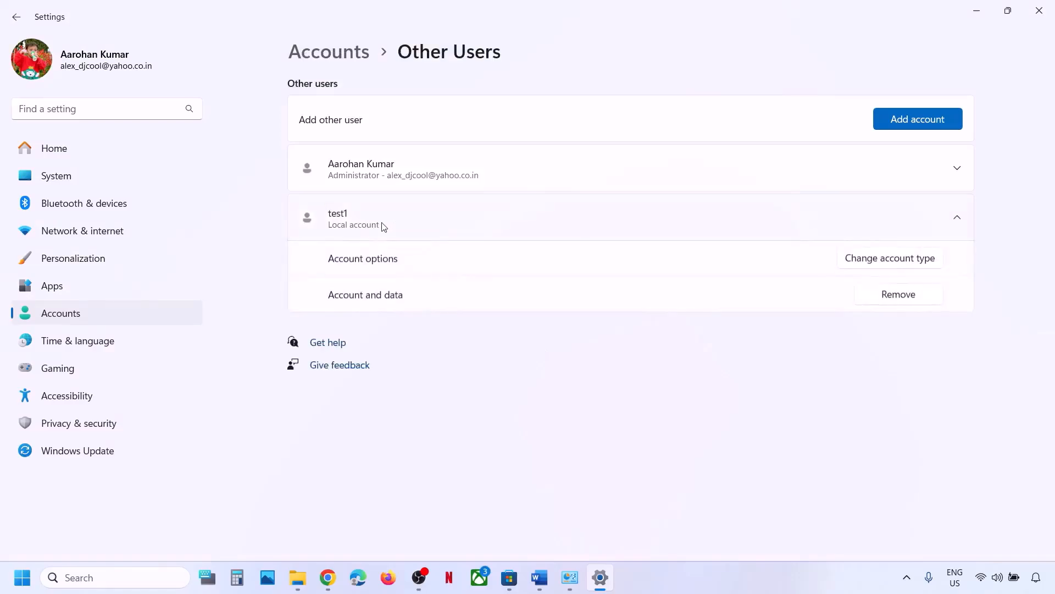
click(933, 266)
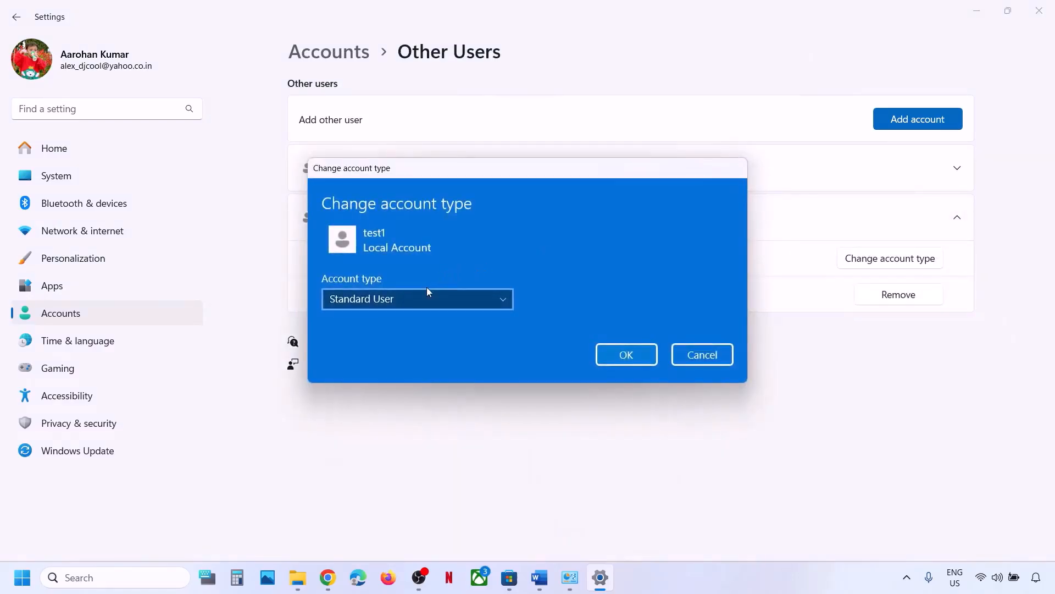
click(421, 298)
click(386, 278)
click(625, 352)
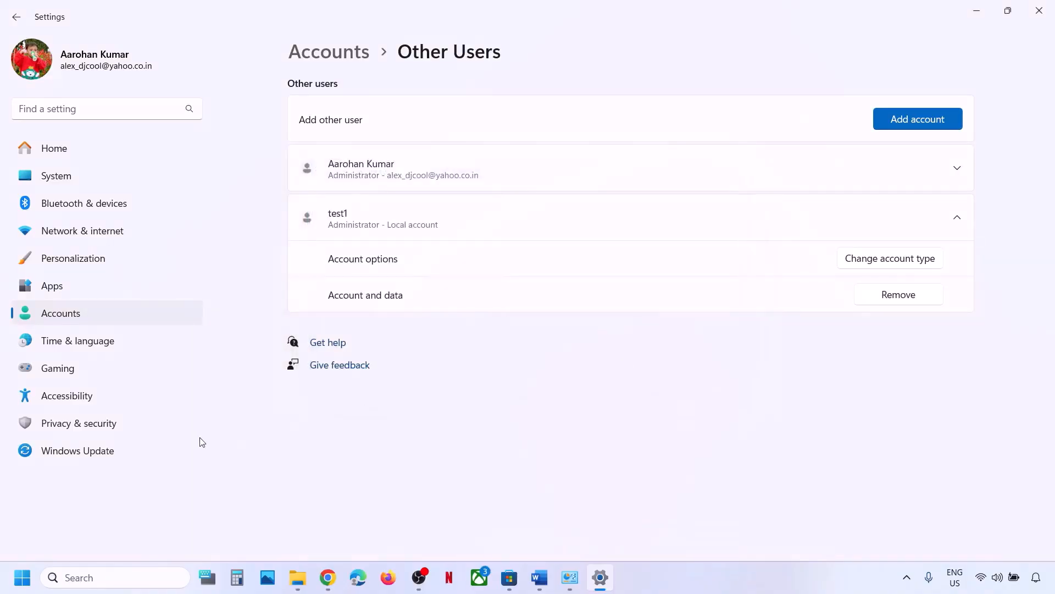
Check the signed-in account and power options in Start, then bring up the EA app page in Chrome.
click(23, 576)
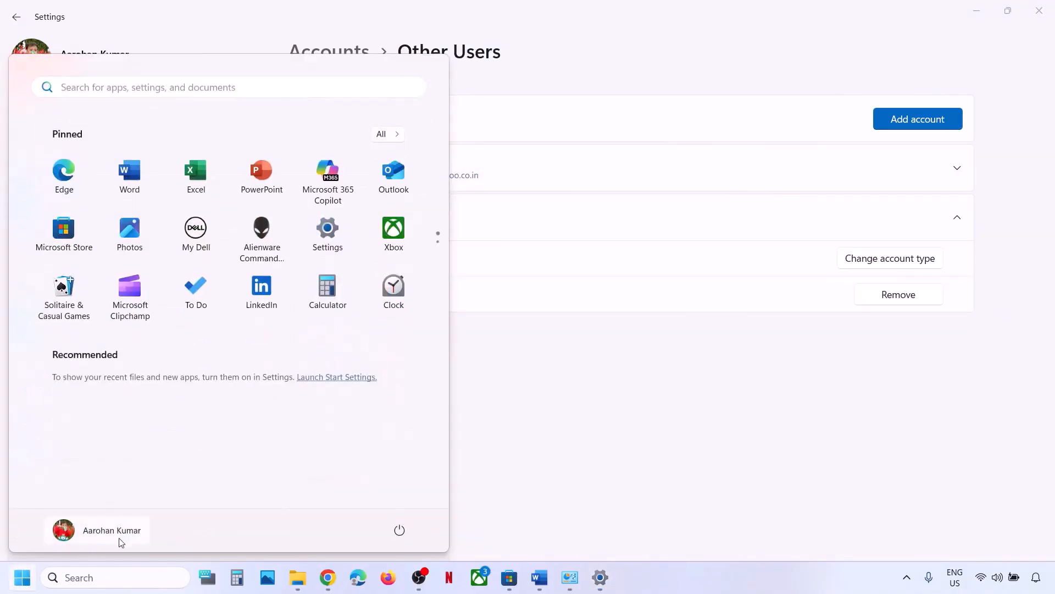
click(128, 529)
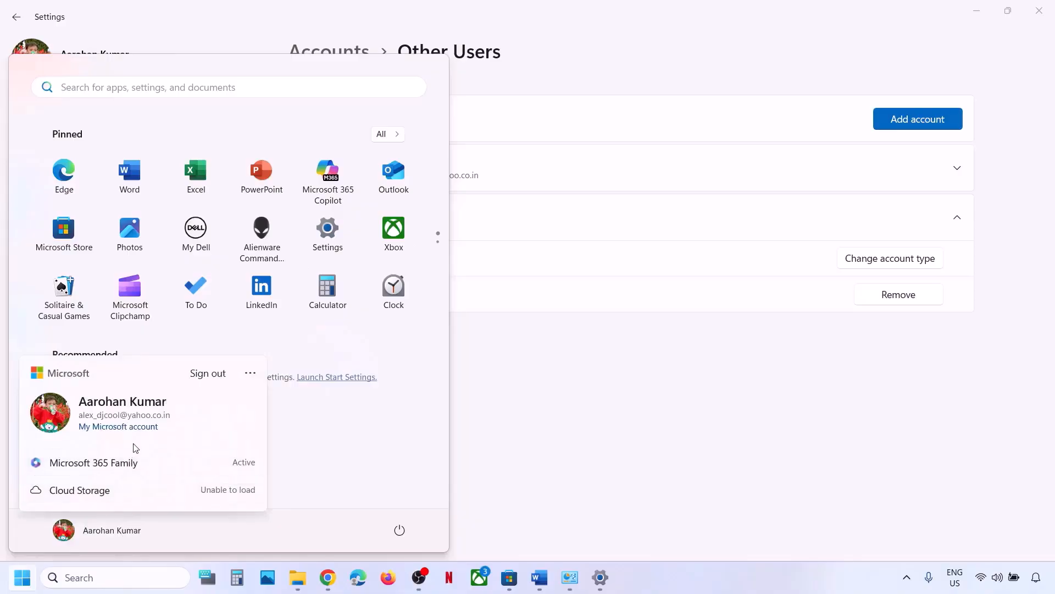
click(337, 459)
click(399, 531)
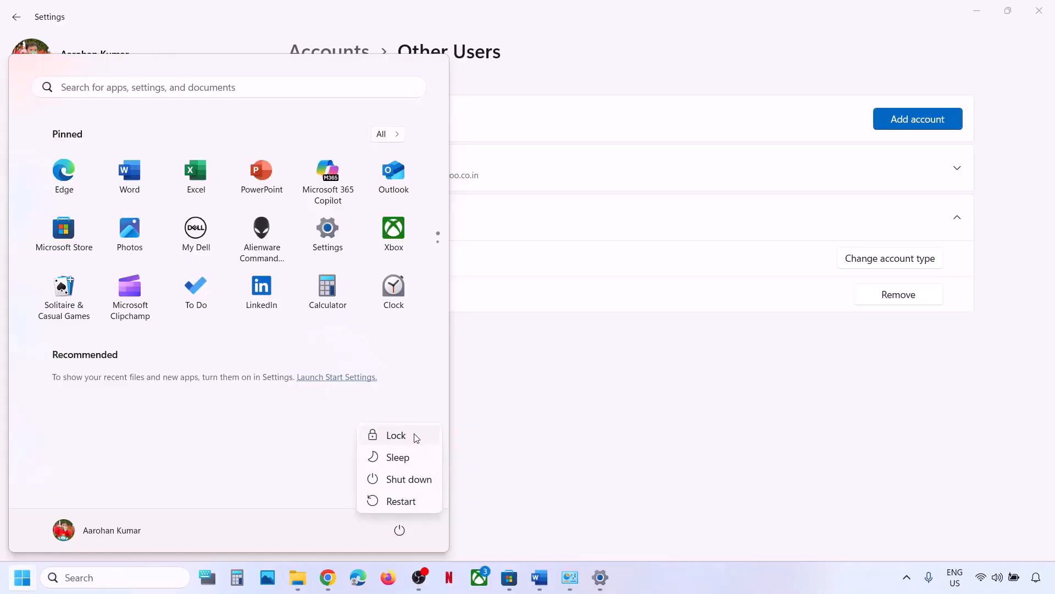
key(Escape)
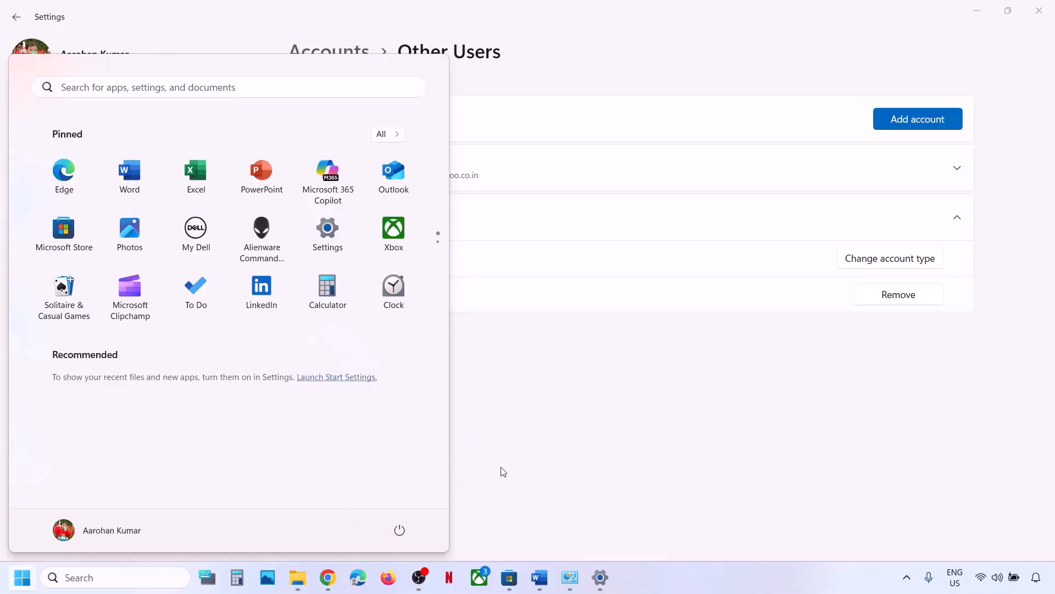
click(540, 391)
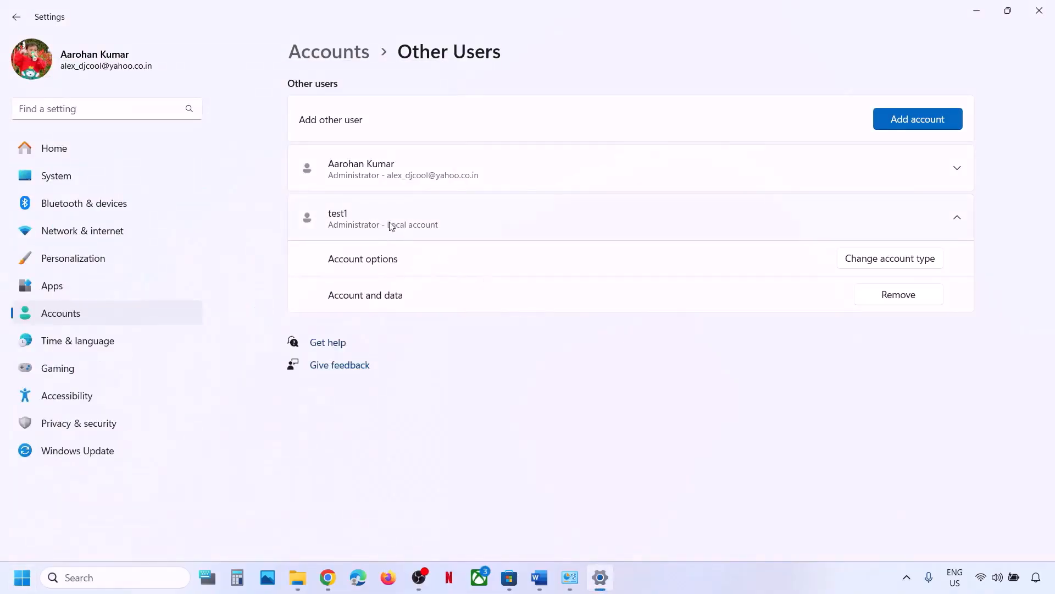
click(328, 577)
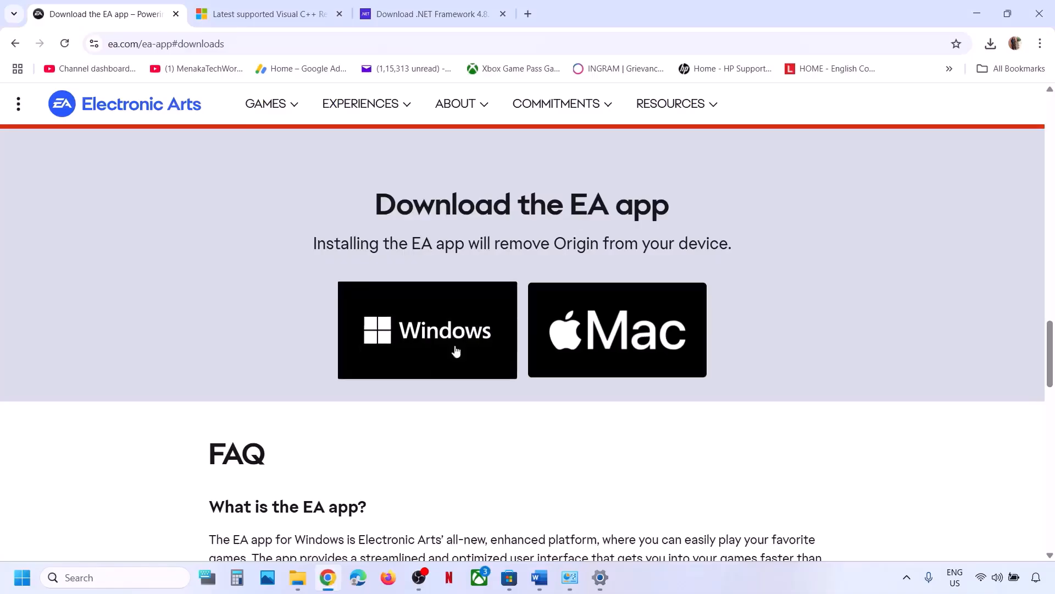